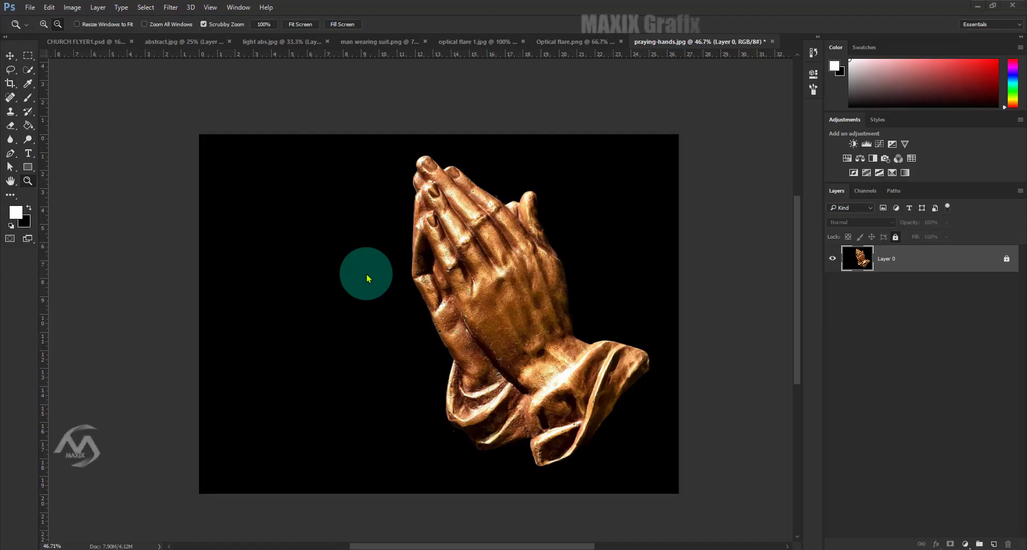
Start a new document using the International Paper A3 preset.
click(30, 8)
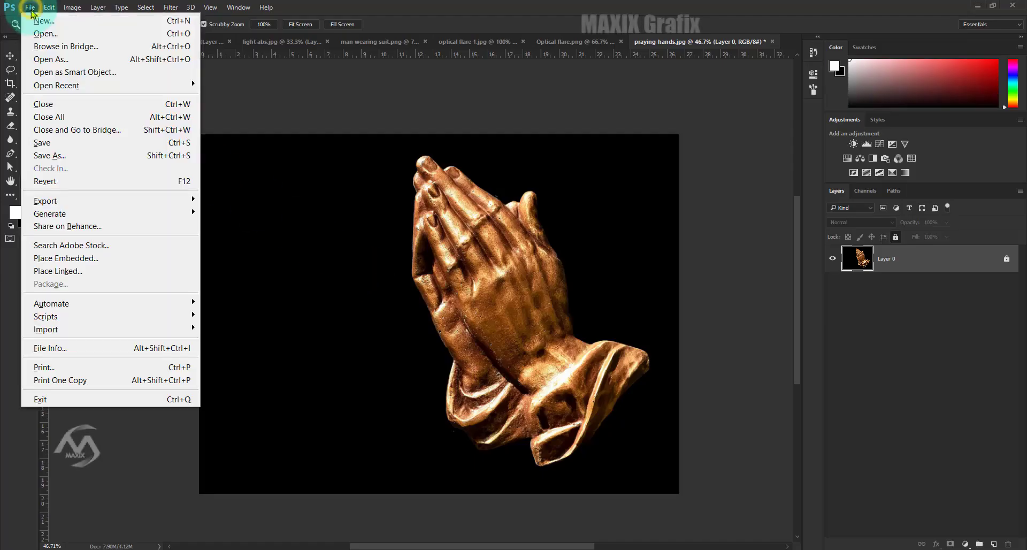
click(79, 20)
text(church flyer)
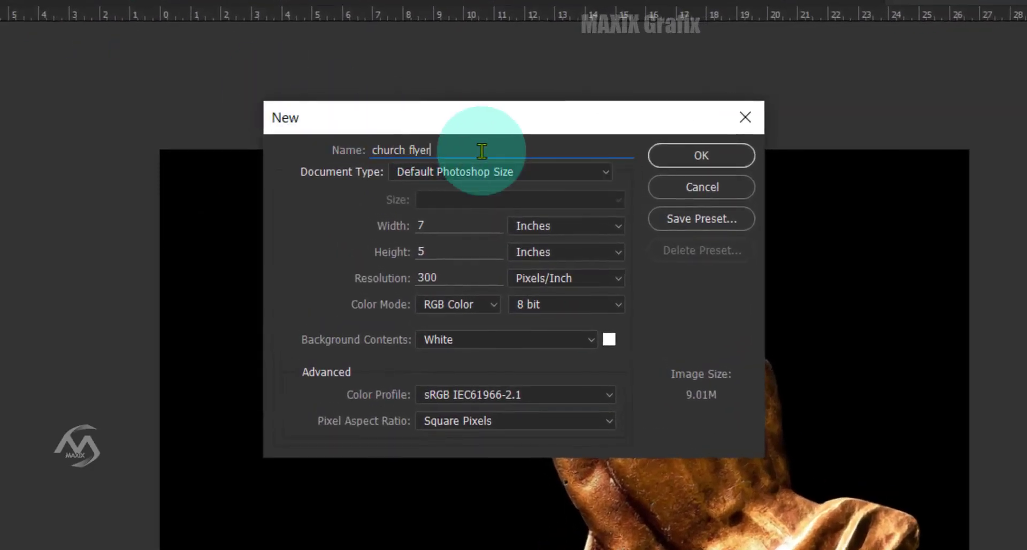
click(491, 172)
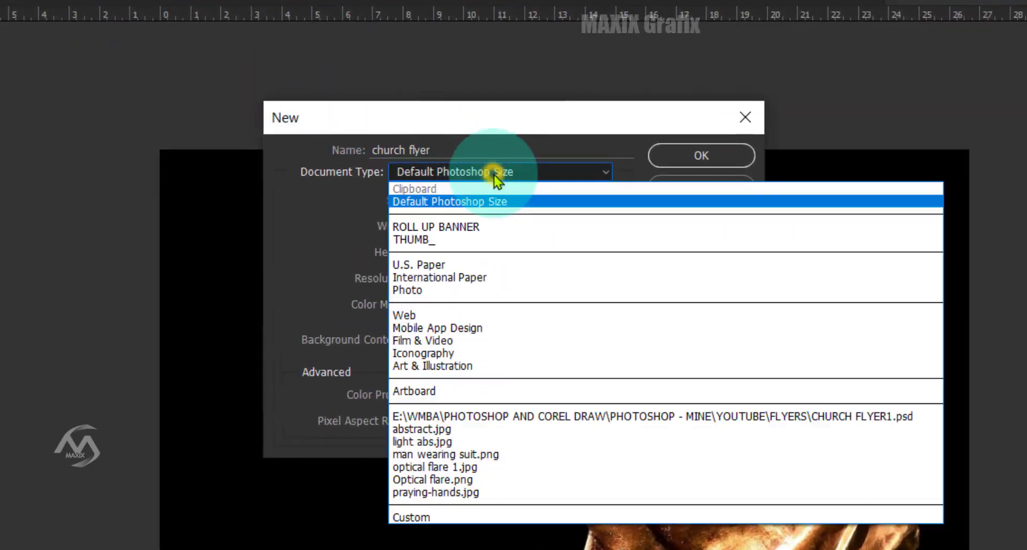
click(495, 280)
click(516, 201)
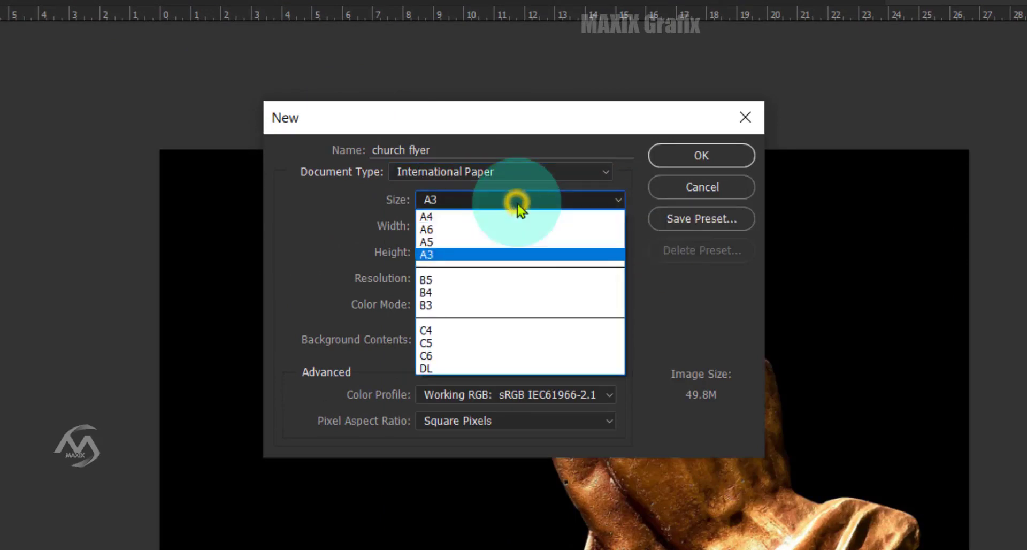
click(510, 262)
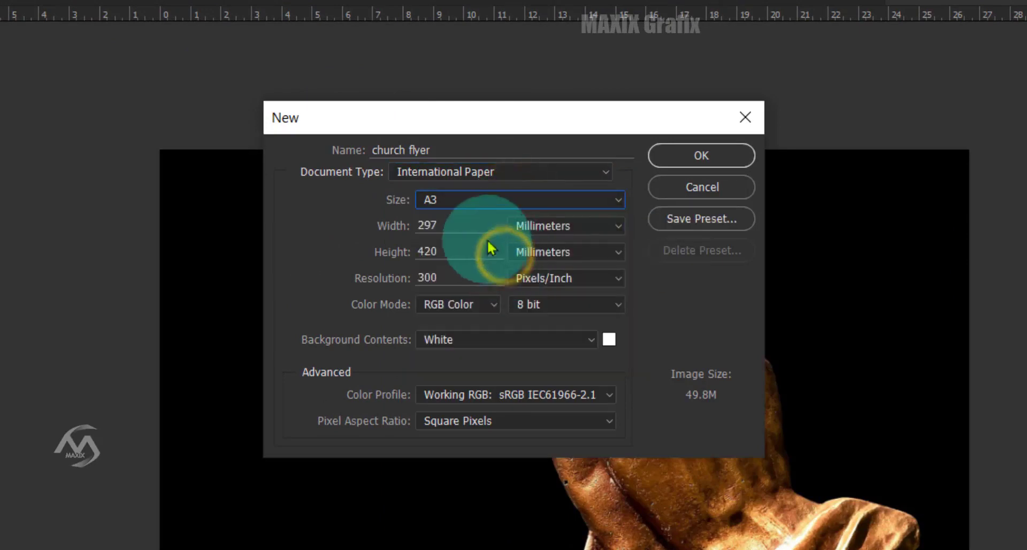
Keep 297 × 420 mm, 300 ppi and RGB Color, and create the document.
click(565, 231)
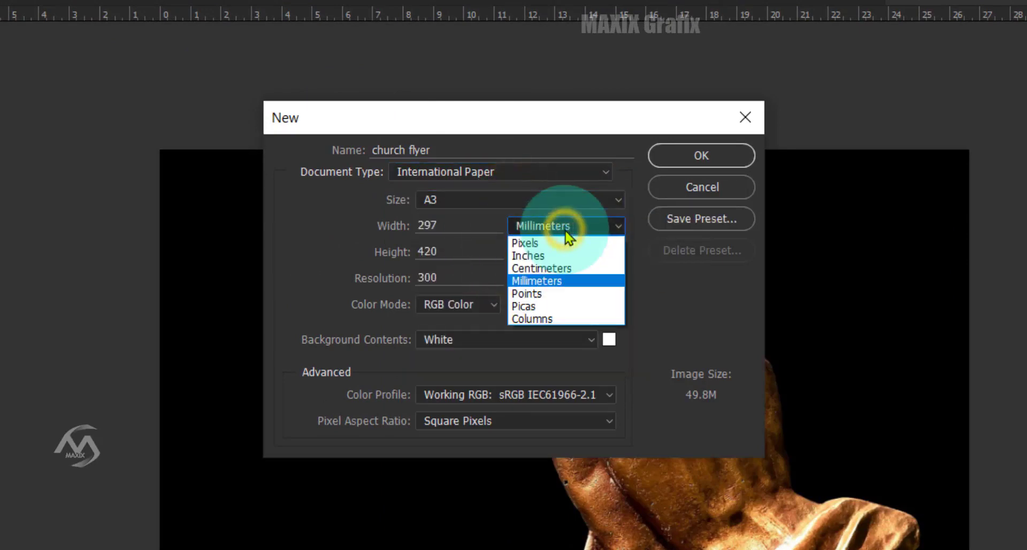
click(570, 281)
double_click(463, 226)
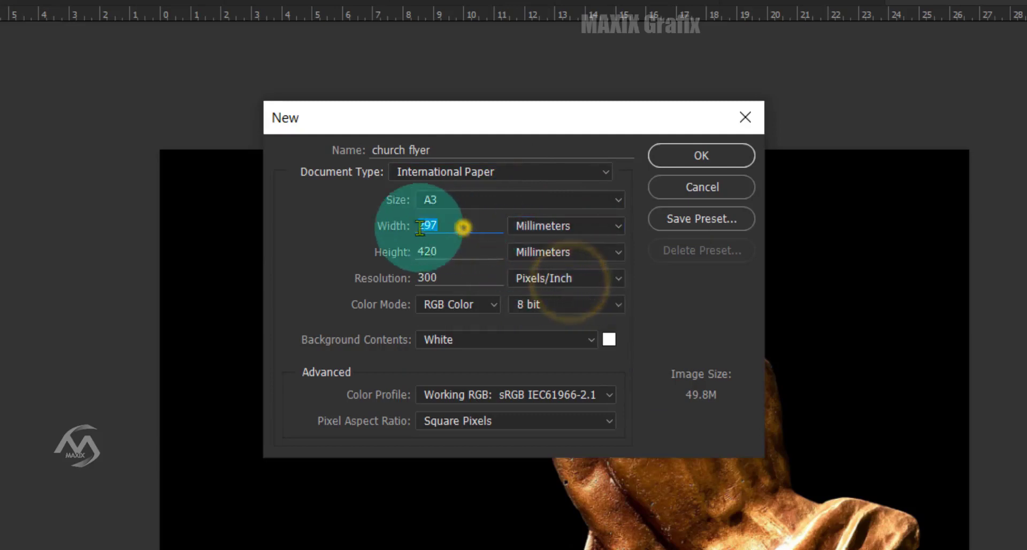
double_click(458, 252)
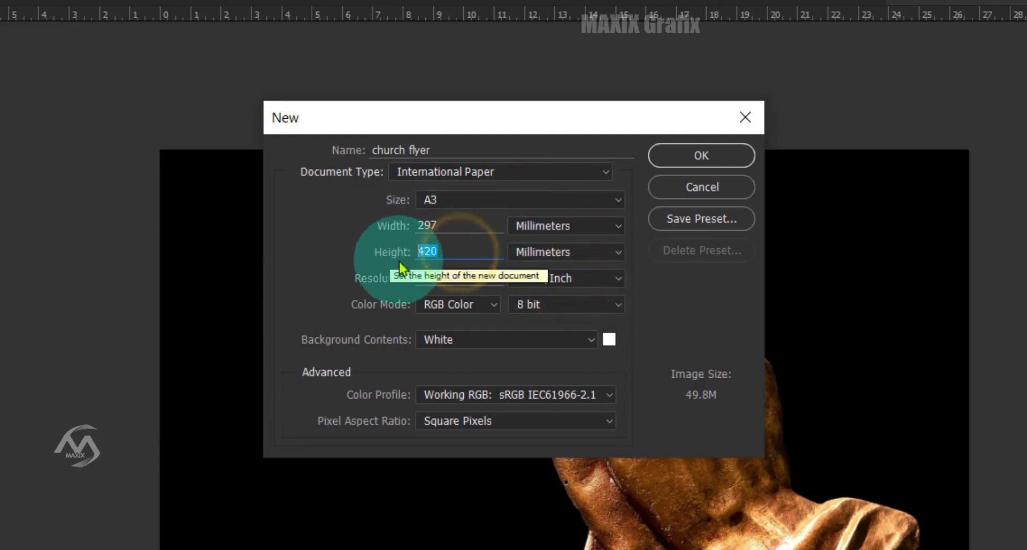
click(453, 278)
double_click(427, 277)
click(487, 304)
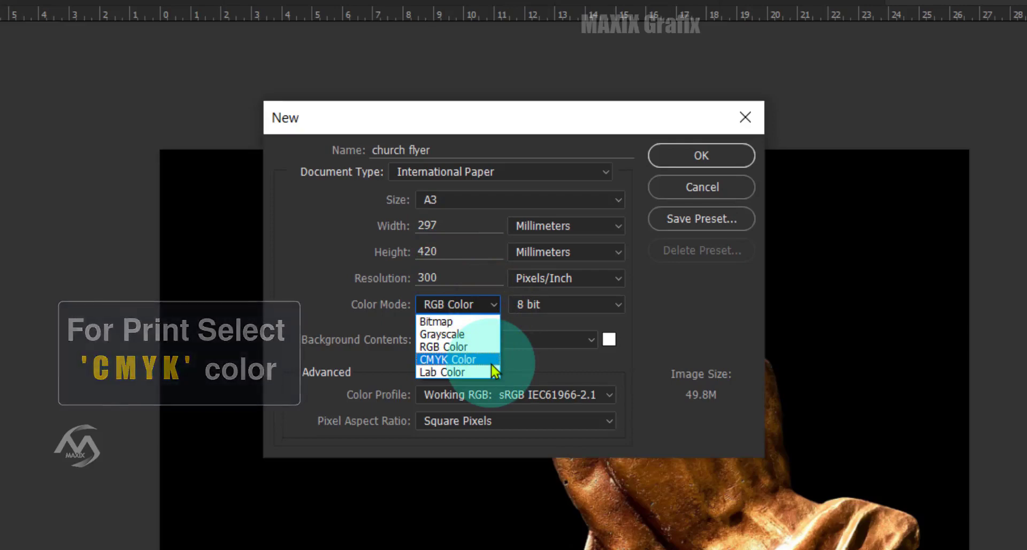
click(480, 345)
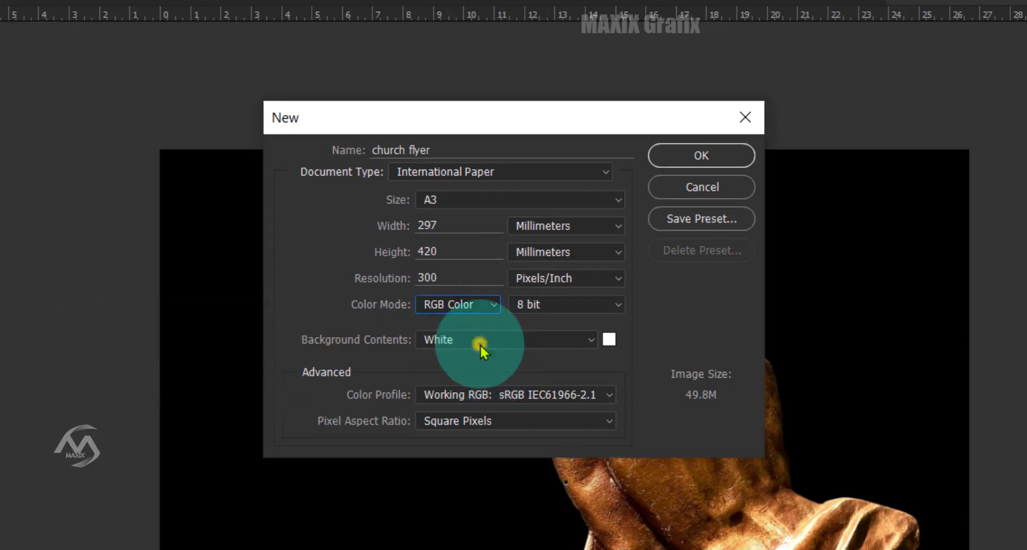
click(703, 160)
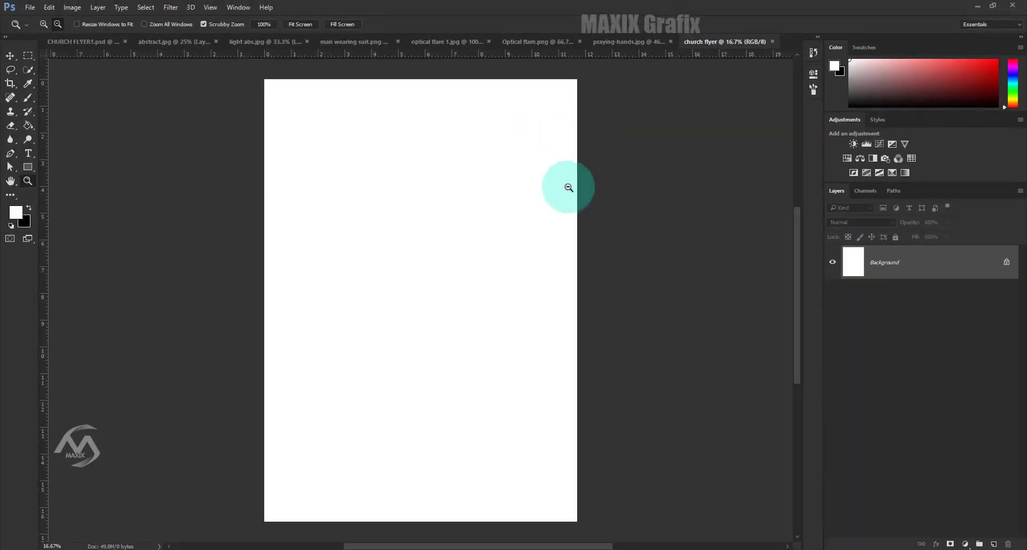
Add a Radial Gradient Fill layer based on the Foreground to Background gradient.
click(965, 543)
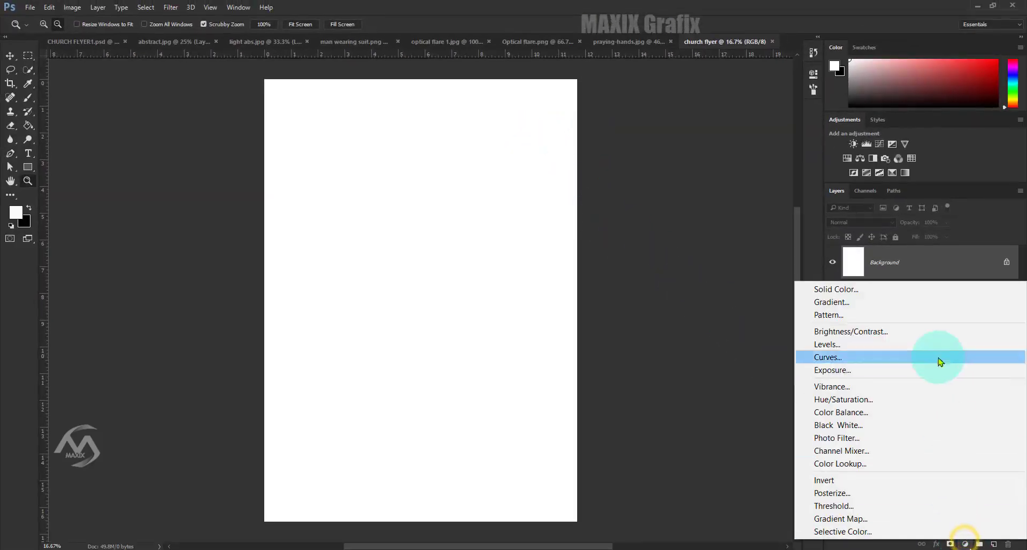
click(880, 311)
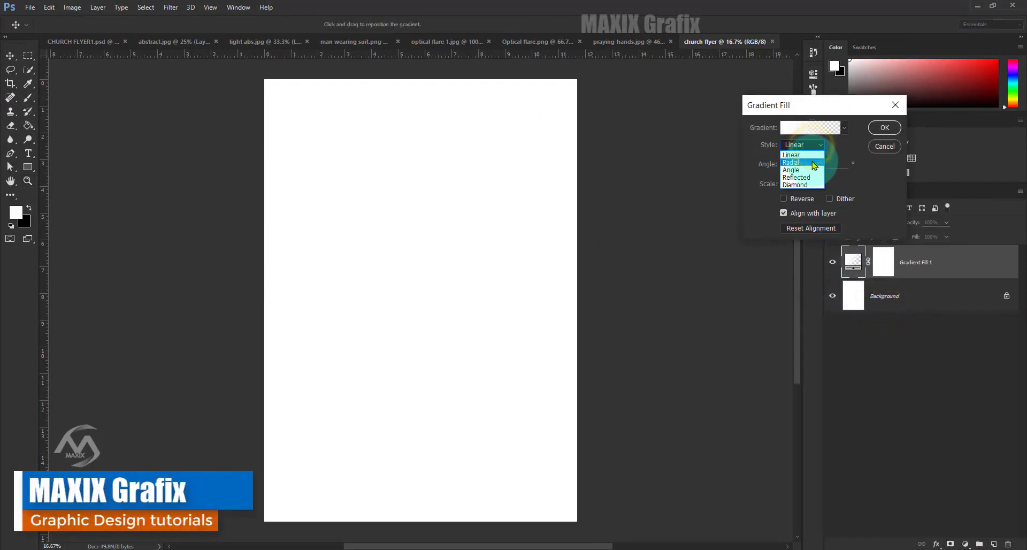
click(796, 182)
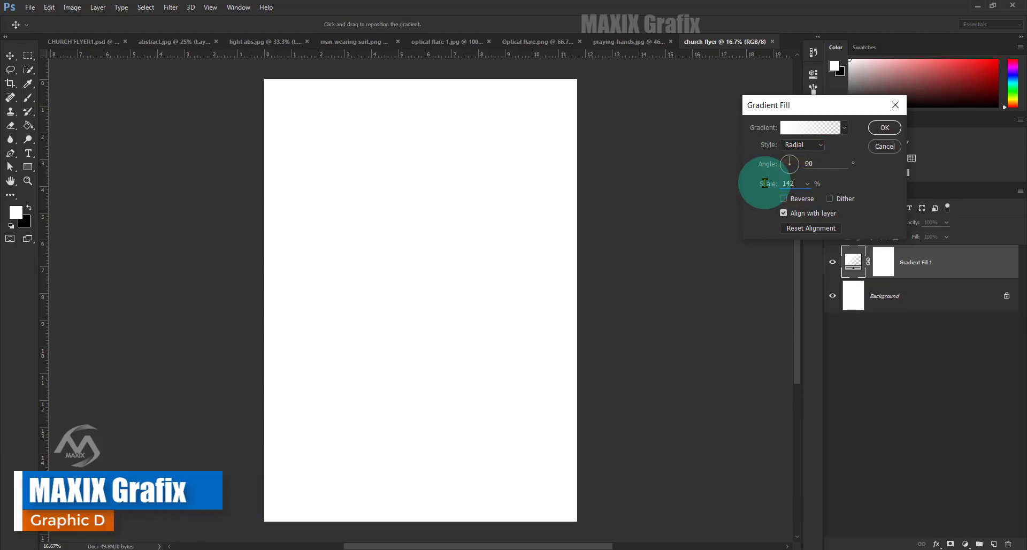
click(802, 127)
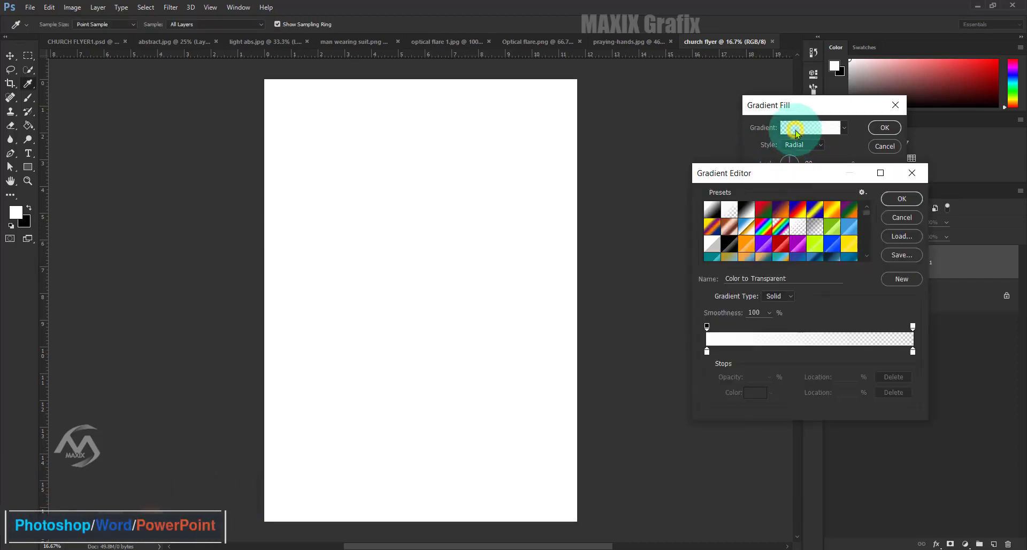
click(715, 210)
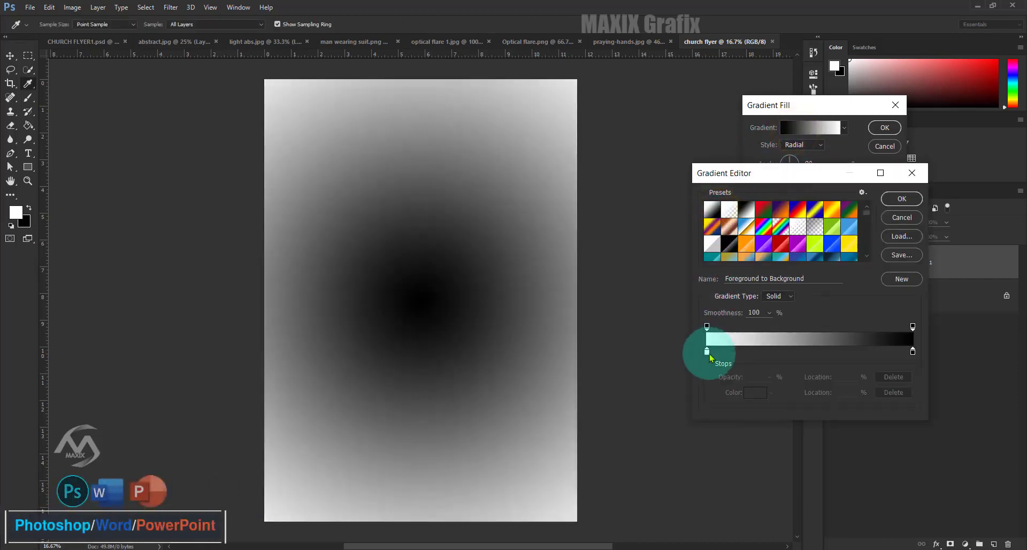
Make the left gradient stop black and add a green #306a22 stop at 44%.
click(755, 392)
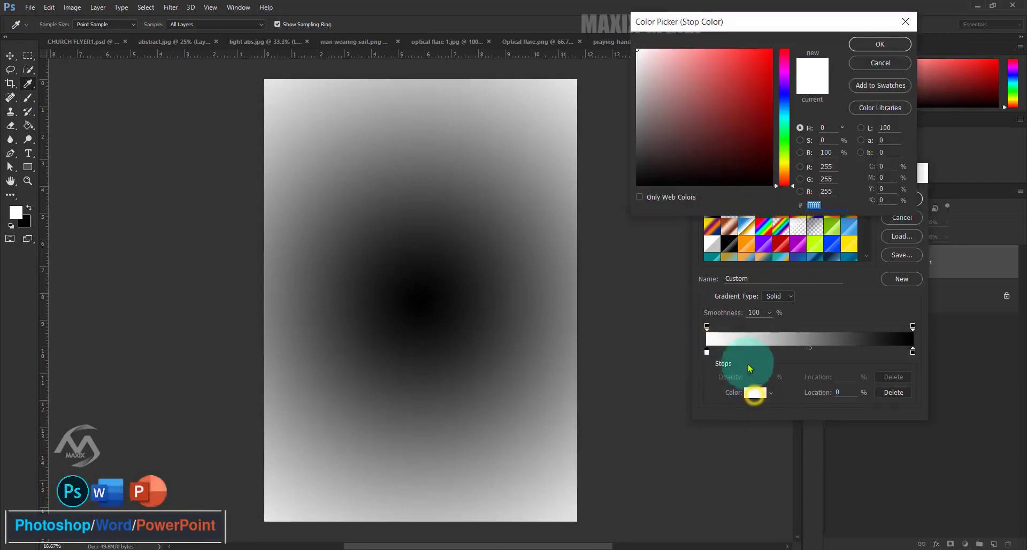
click(637, 180)
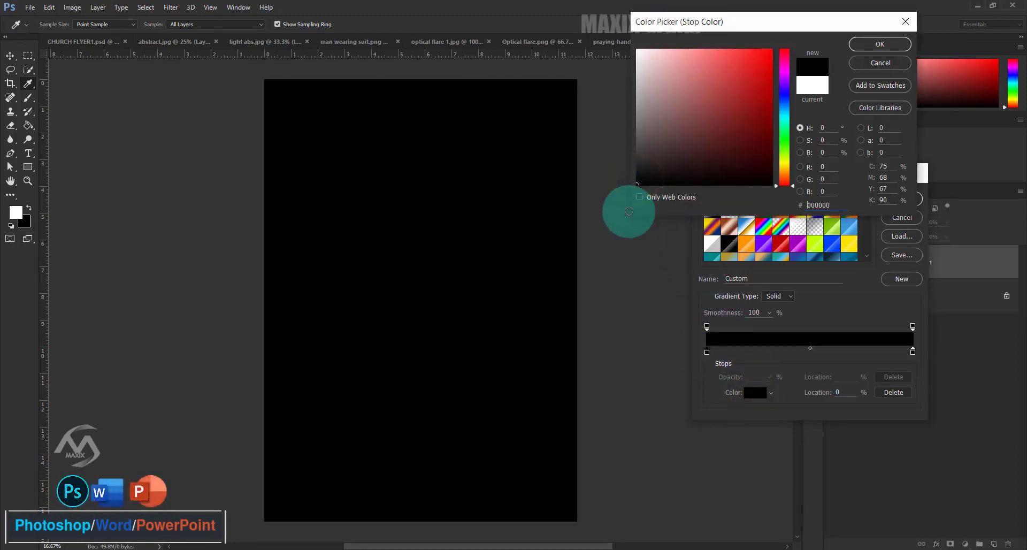
click(855, 44)
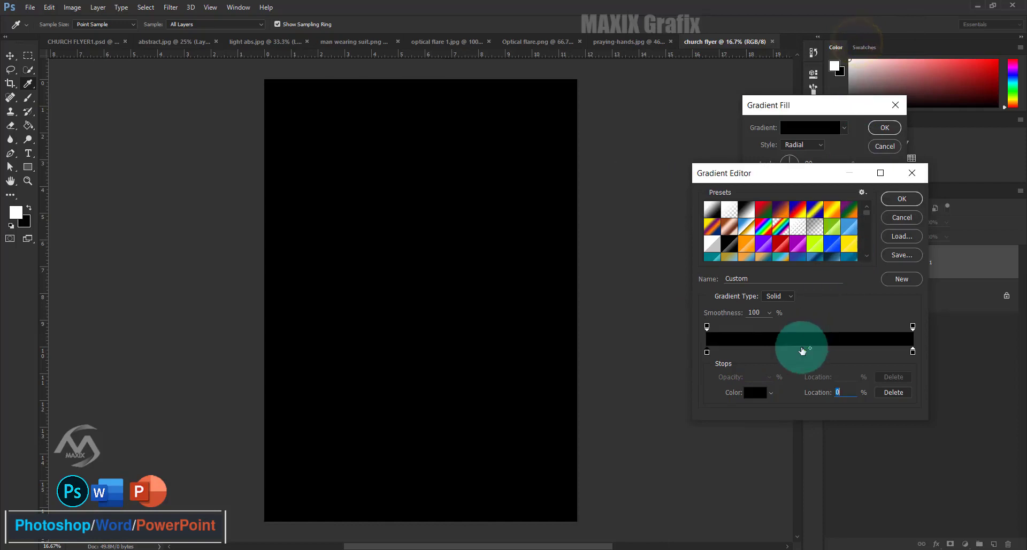
click(801, 350)
click(846, 391)
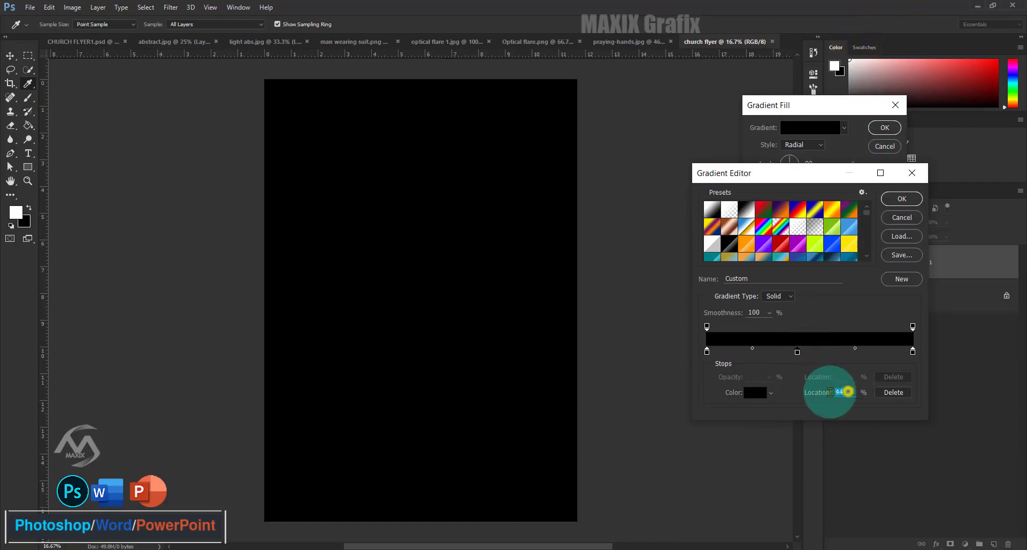
click(755, 392)
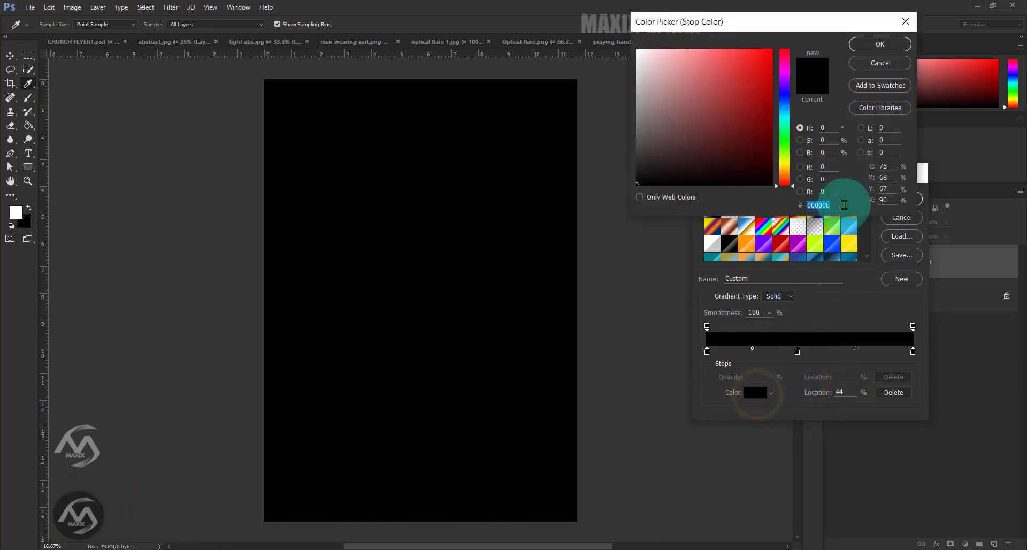
text(306a22)
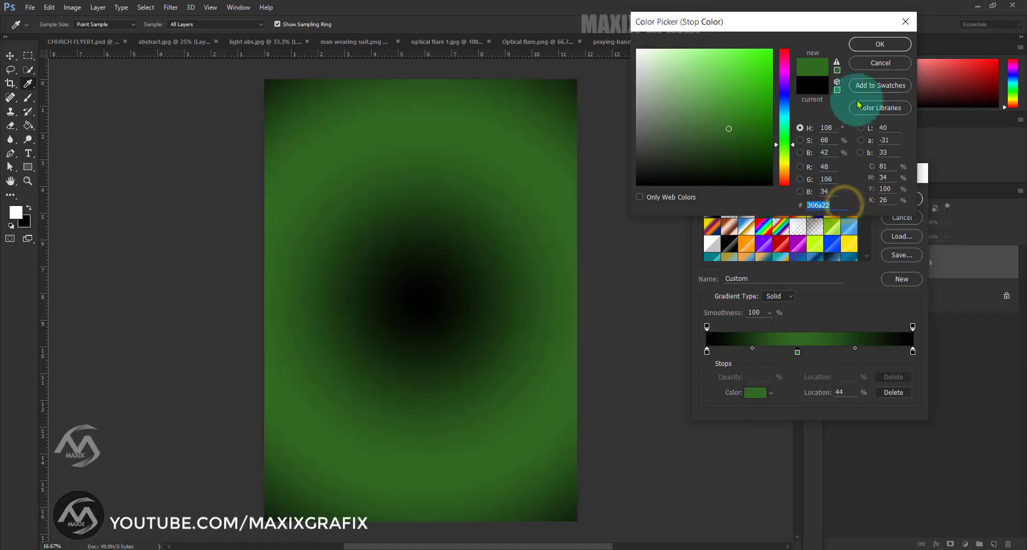
click(867, 47)
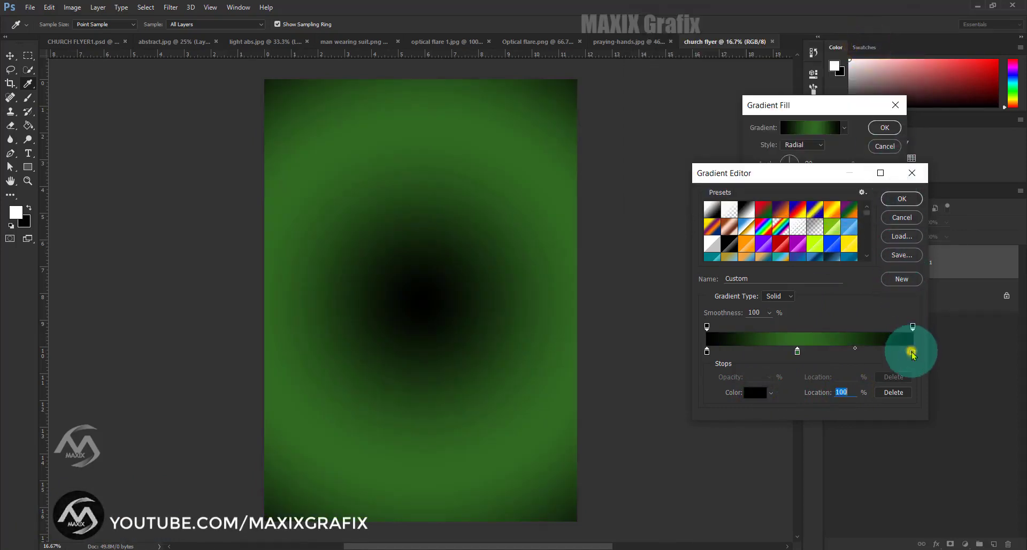
Set the right stop to pink #ffc2c2 and apply the radial gradient fill.
click(759, 393)
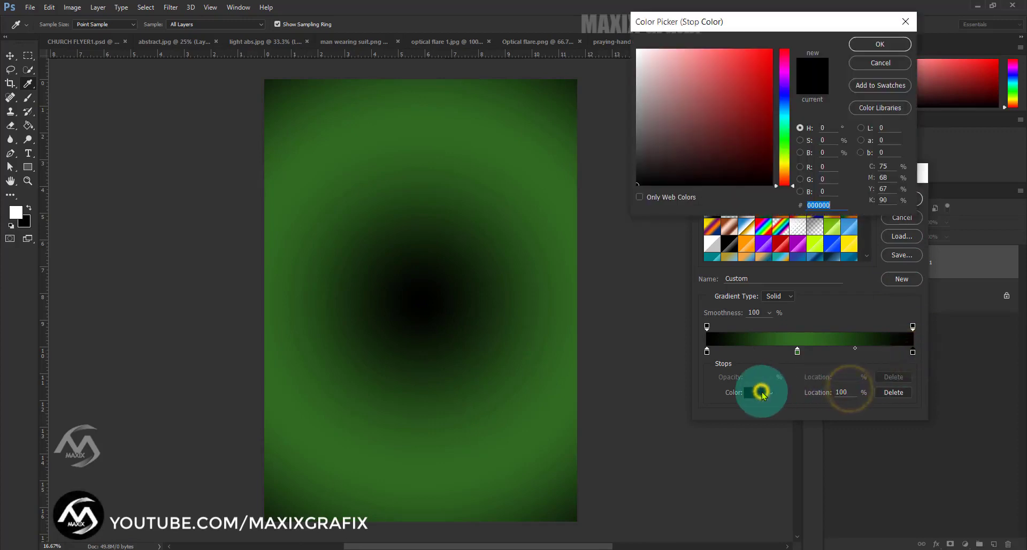
text(ff)
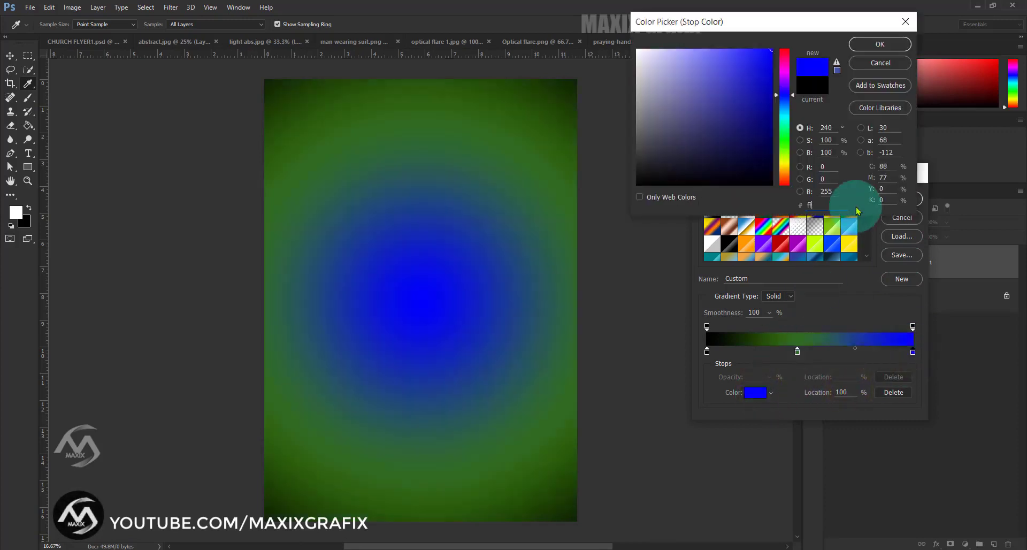
text(c2c2)
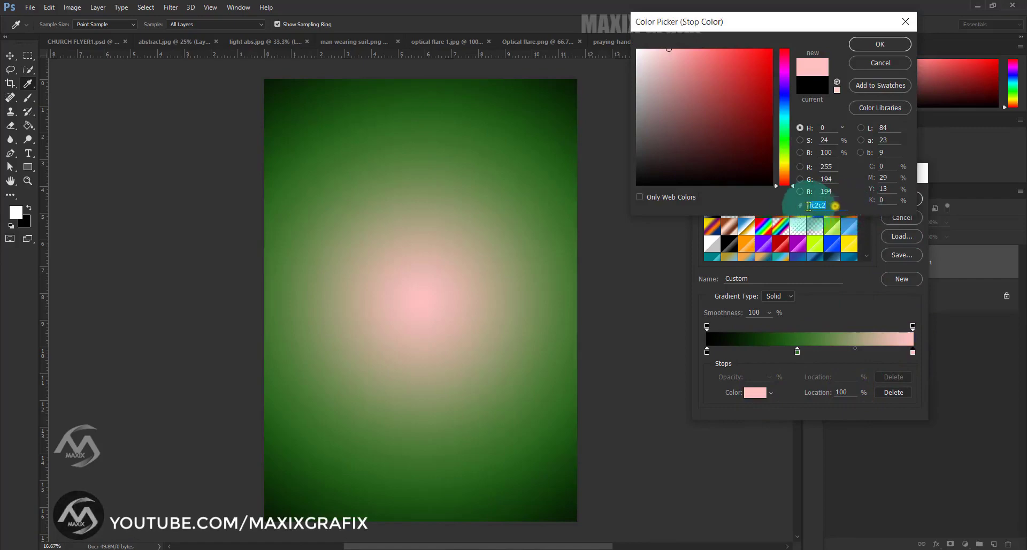
click(879, 44)
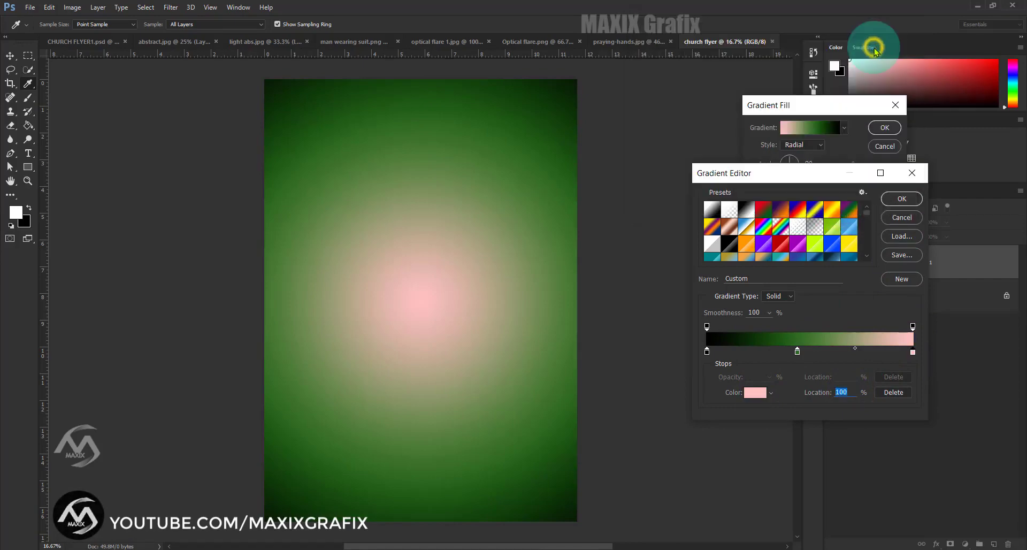
click(890, 200)
click(884, 127)
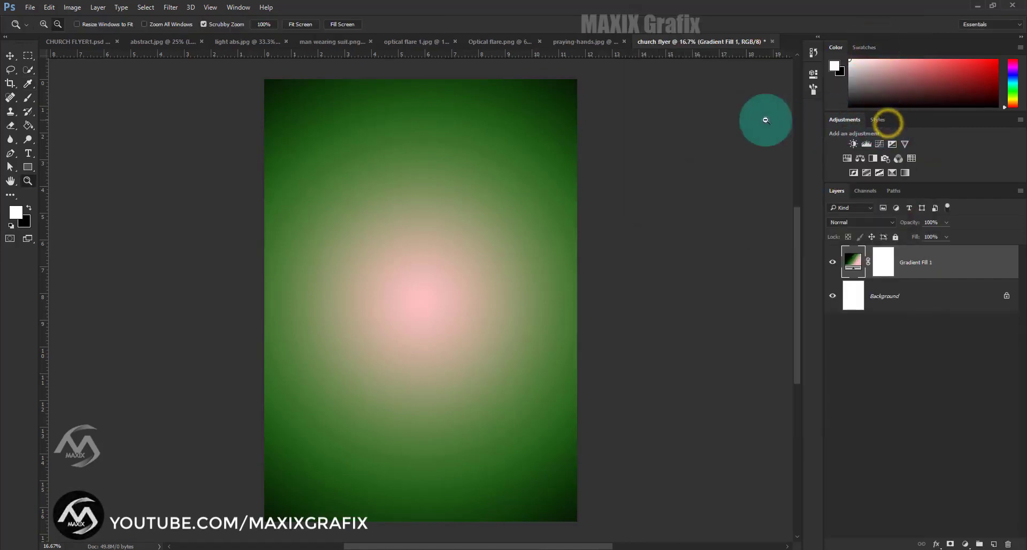
Bring the pink abstract.jpg image into the flyer and set it to Overlay.
click(161, 41)
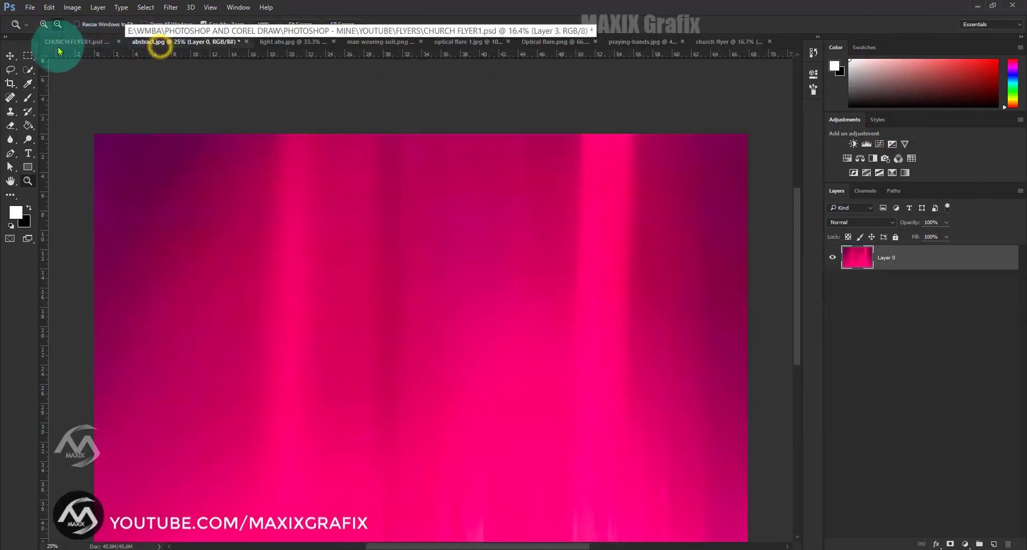
click(11, 55)
mouse_move(399, 278)
mouse_down()
mouse_move(729, 41)
mouse_move(506, 197)
mouse_move(453, 267)
mouse_up()
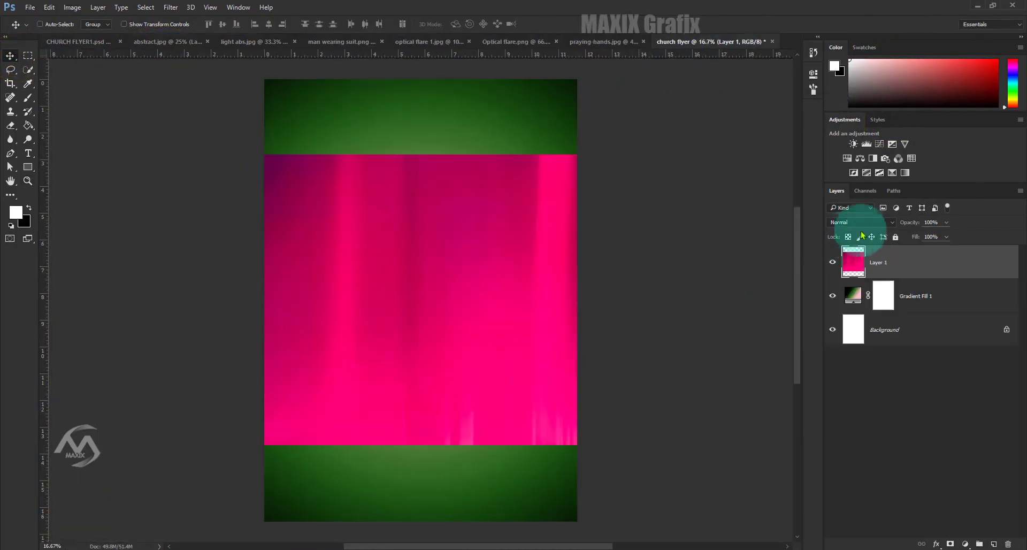
click(889, 221)
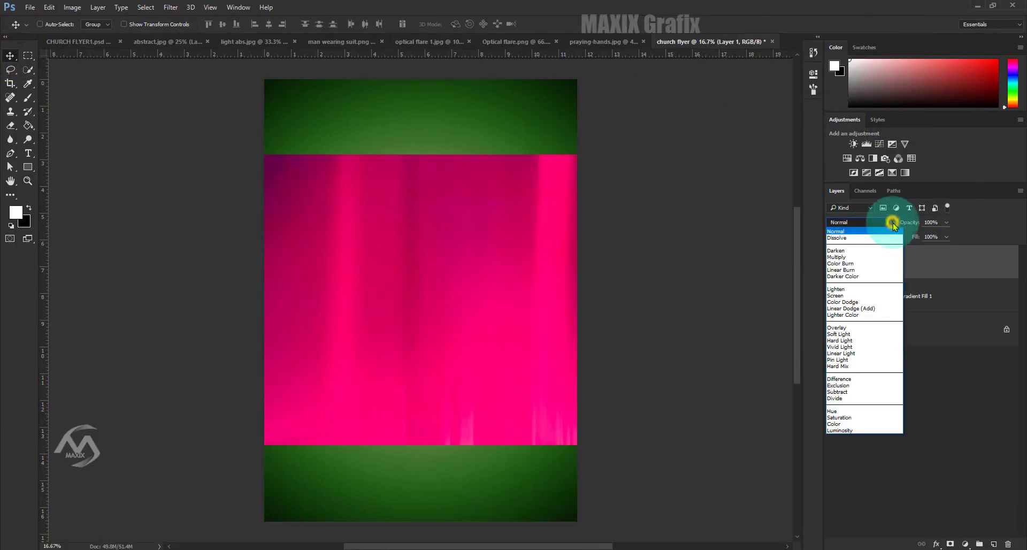
click(862, 327)
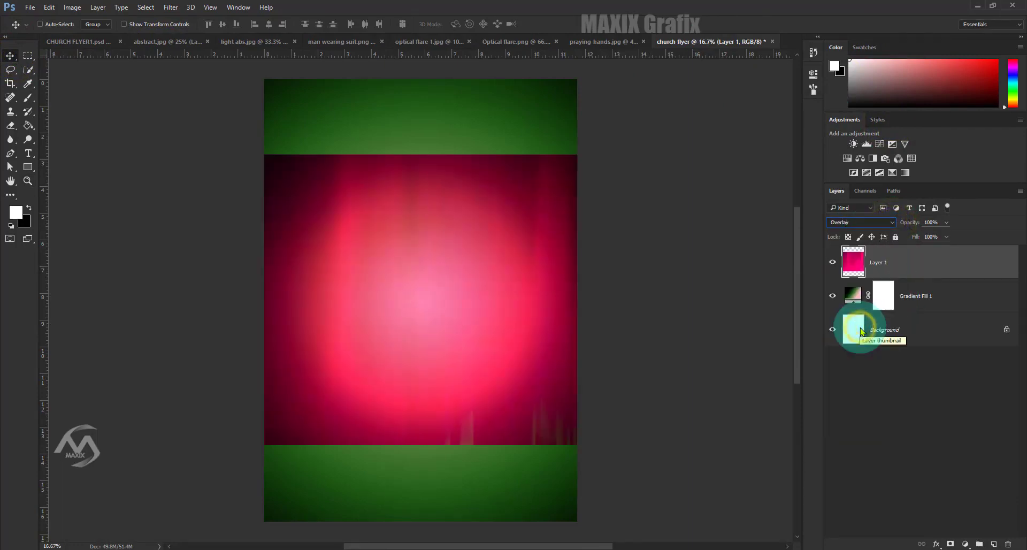
Stretch the pink layer with Free Transform to cover the whole page.
click(29, 183)
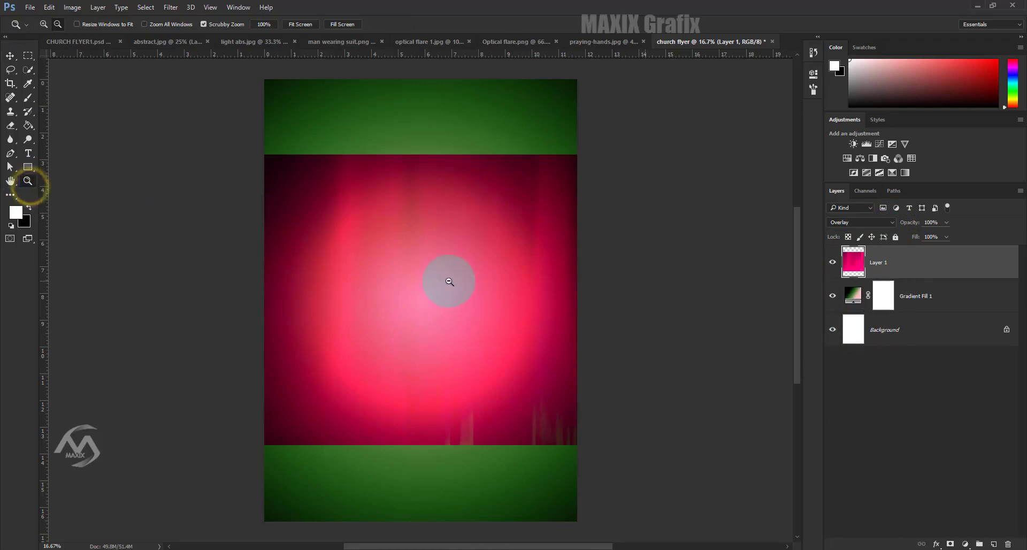
drag(449, 282, 430, 281)
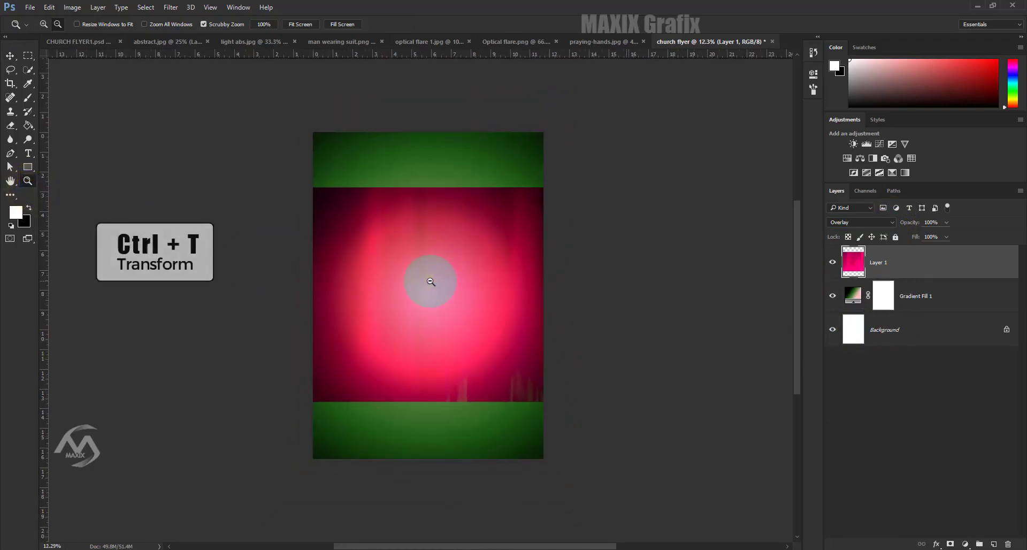
key(ctrl+t)
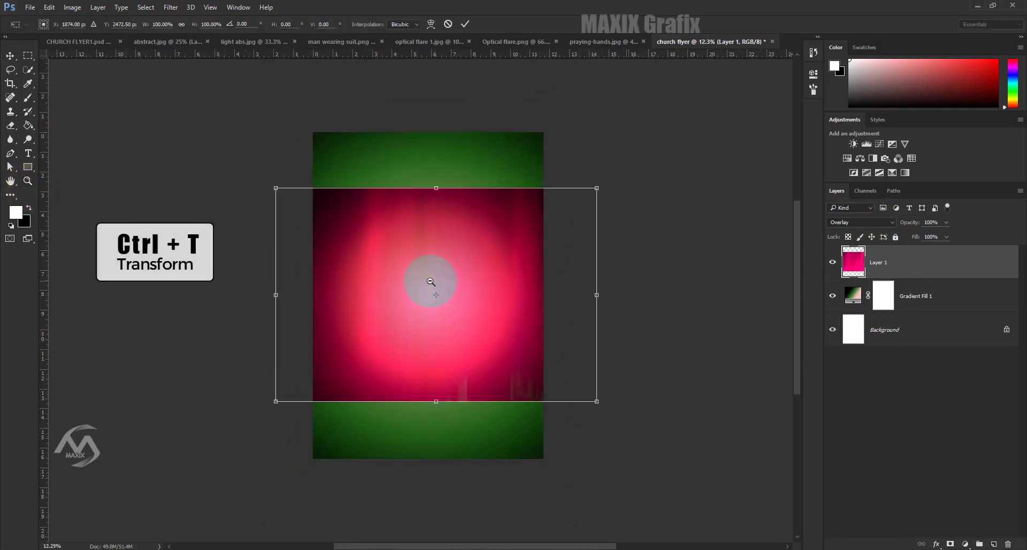
drag(283, 193, 287, 134)
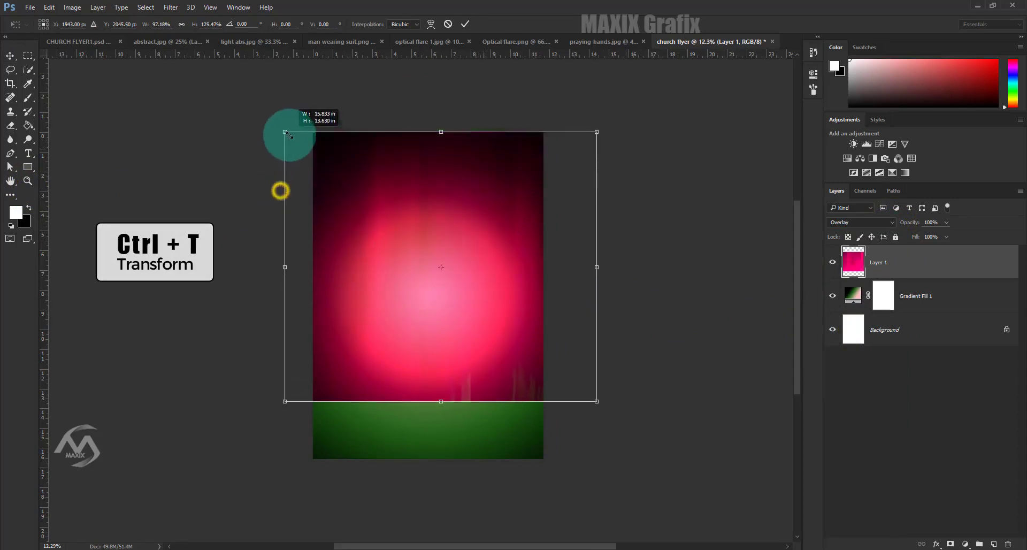
drag(285, 266, 309, 267)
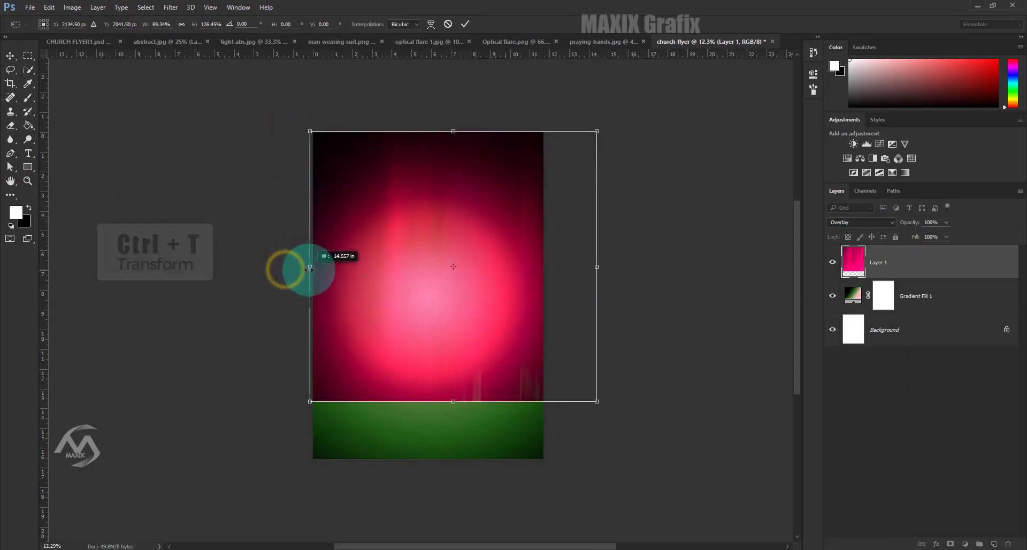
drag(453, 401, 454, 473)
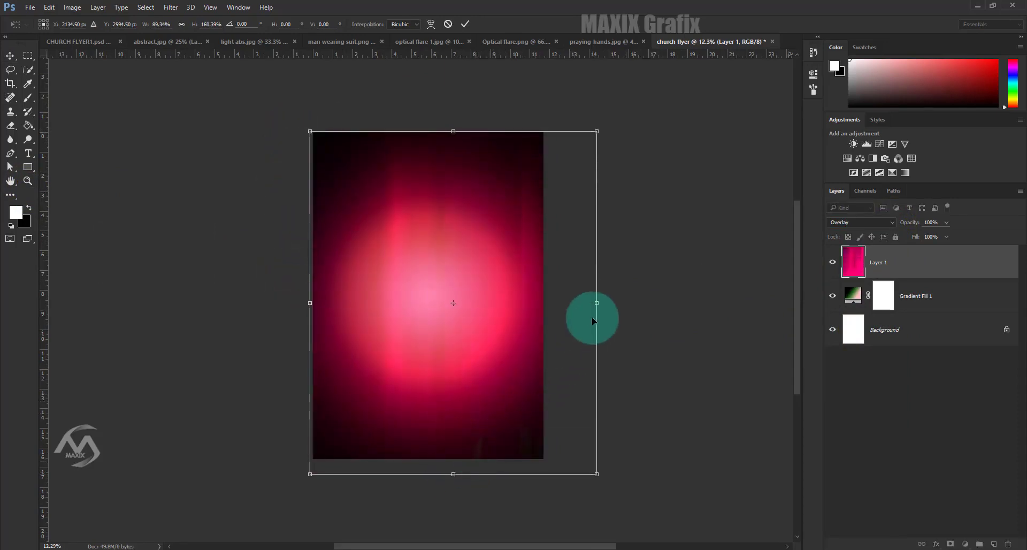
drag(598, 302, 570, 301)
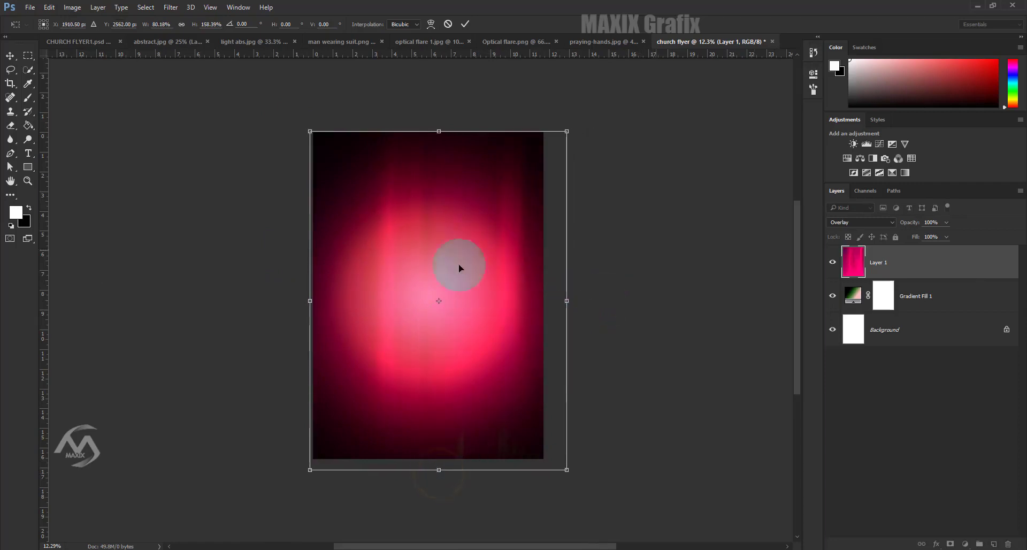
click(466, 24)
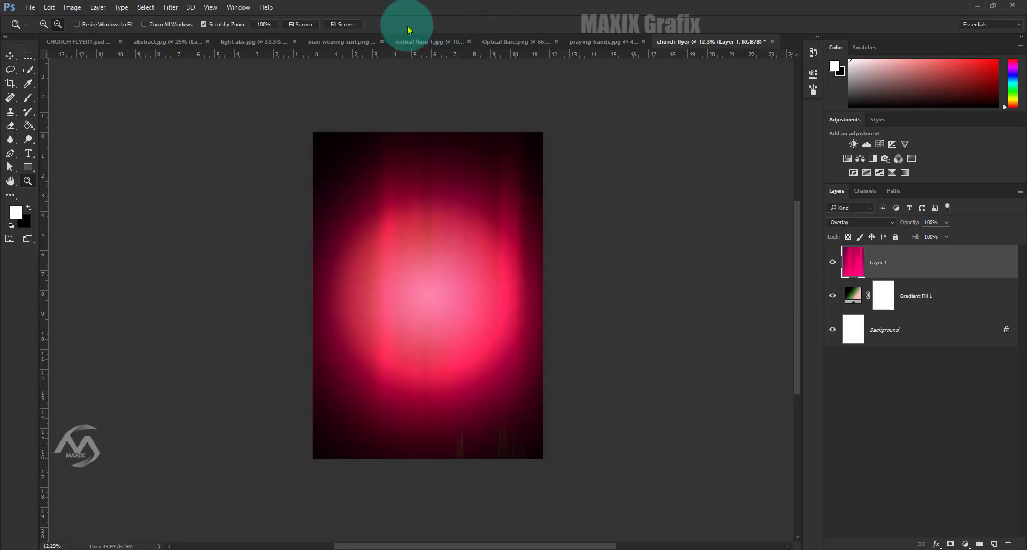
Move the suited man image into the flyer and convert it to a smart object.
click(345, 42)
click(10, 56)
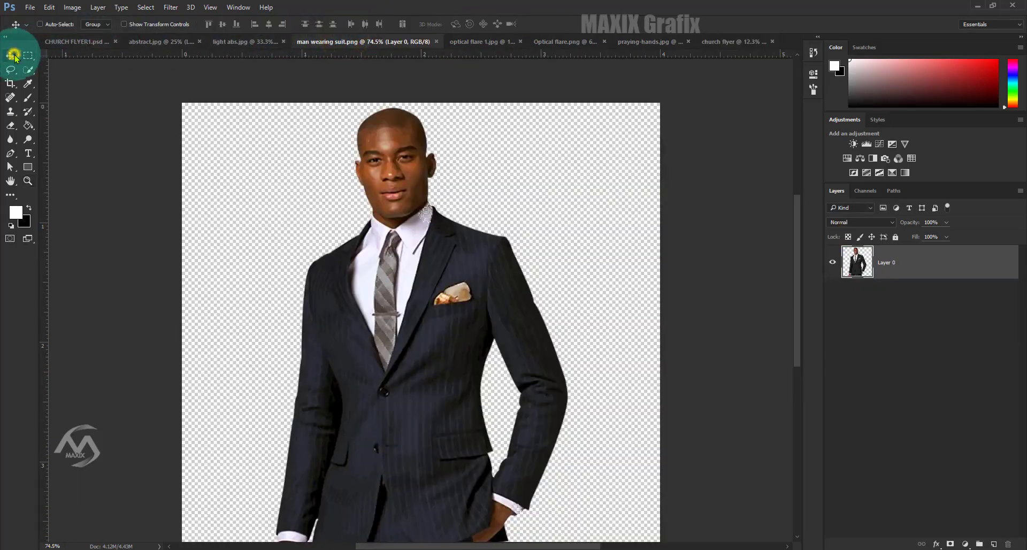
mouse_move(418, 247)
mouse_down()
mouse_move(608, 143)
mouse_move(444, 230)
mouse_up()
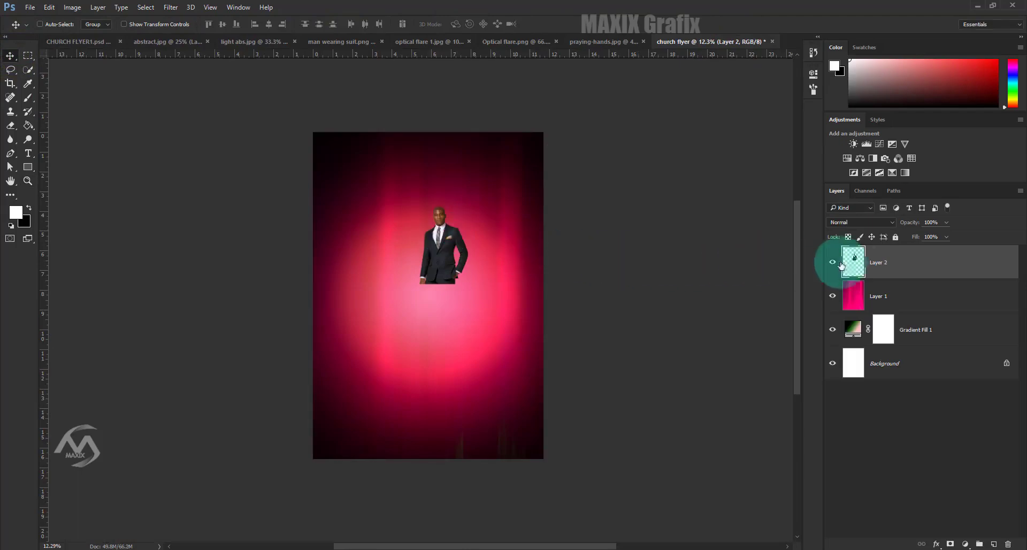
right_click(882, 261)
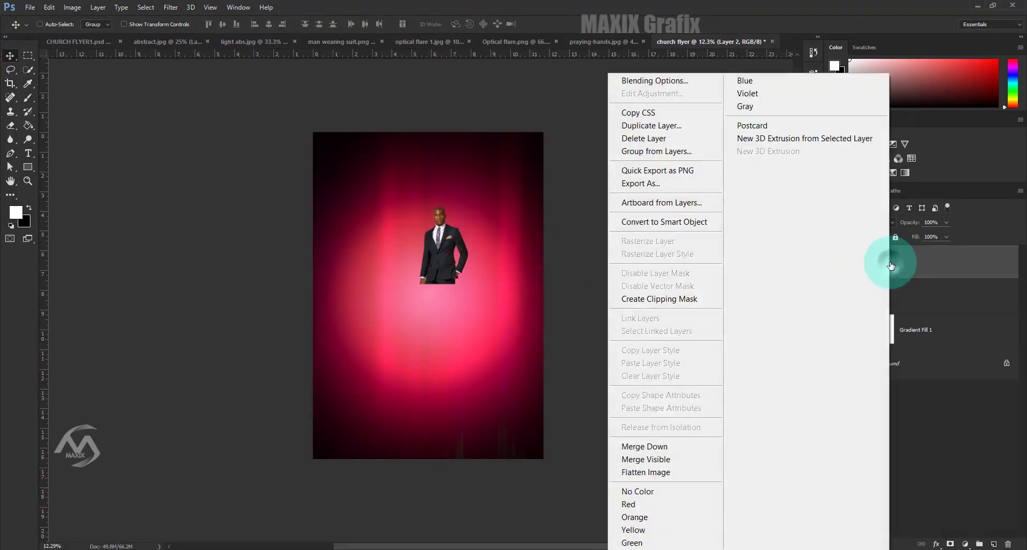
click(696, 231)
Enlarge the man with Free Transform and place him right of centre.
key(ctrl+t)
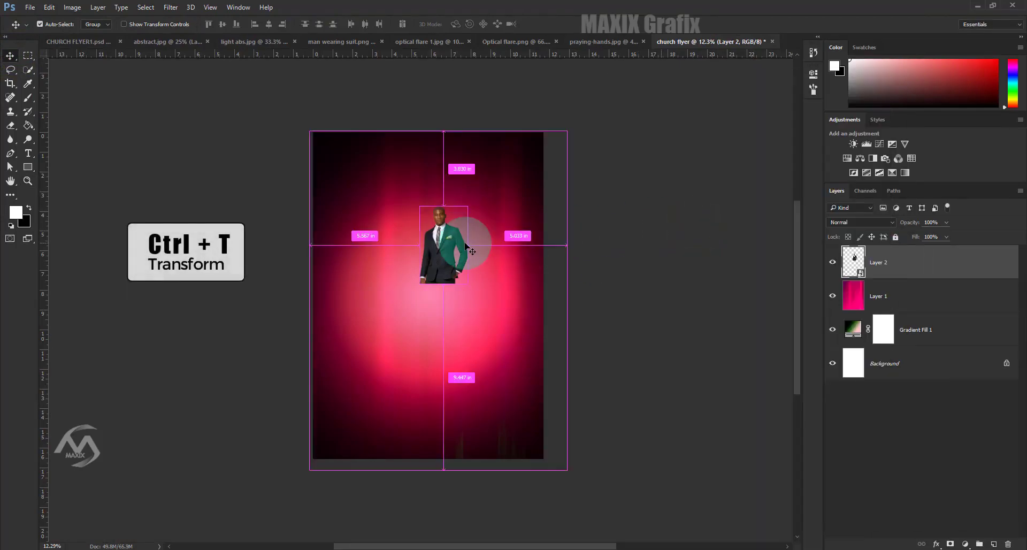
key(ctrl+t)
mouse_move(471, 204)
mouse_down()
mouse_move(523, 143)
mouse_move(505, 250)
mouse_up()
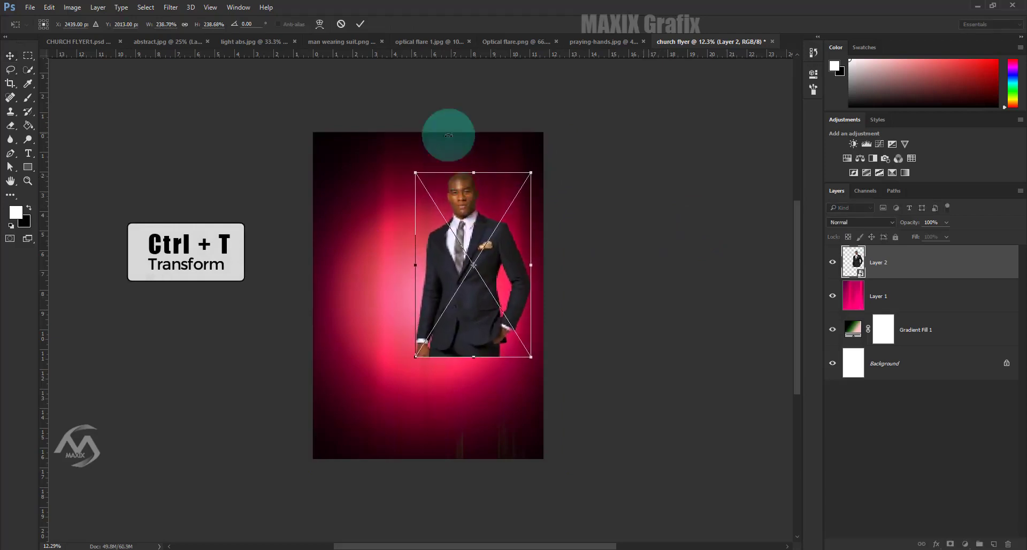
click(360, 23)
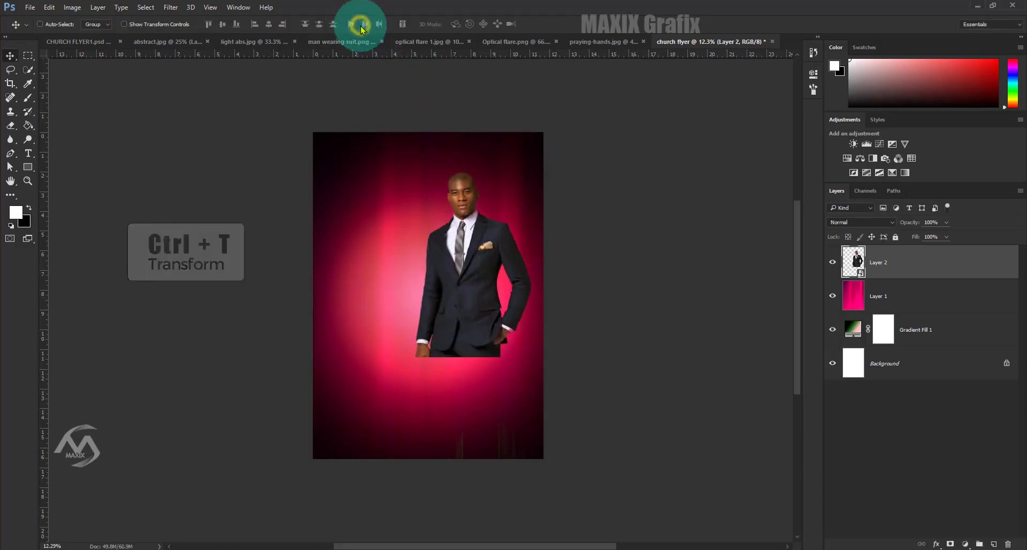
click(28, 97)
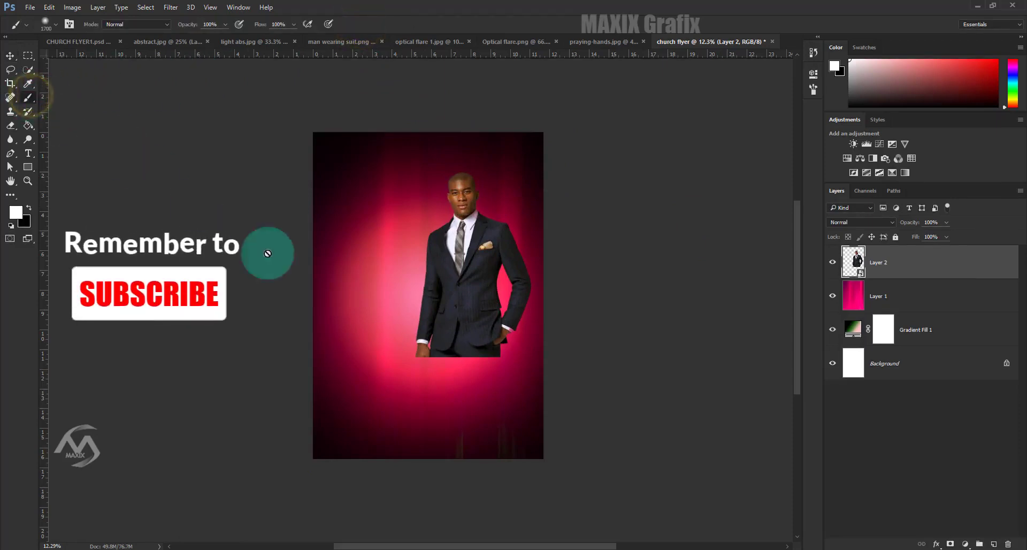
Mask Layer 2 and paint black with a small soft brush along the suit's bottom.
click(950, 543)
click(16, 212)
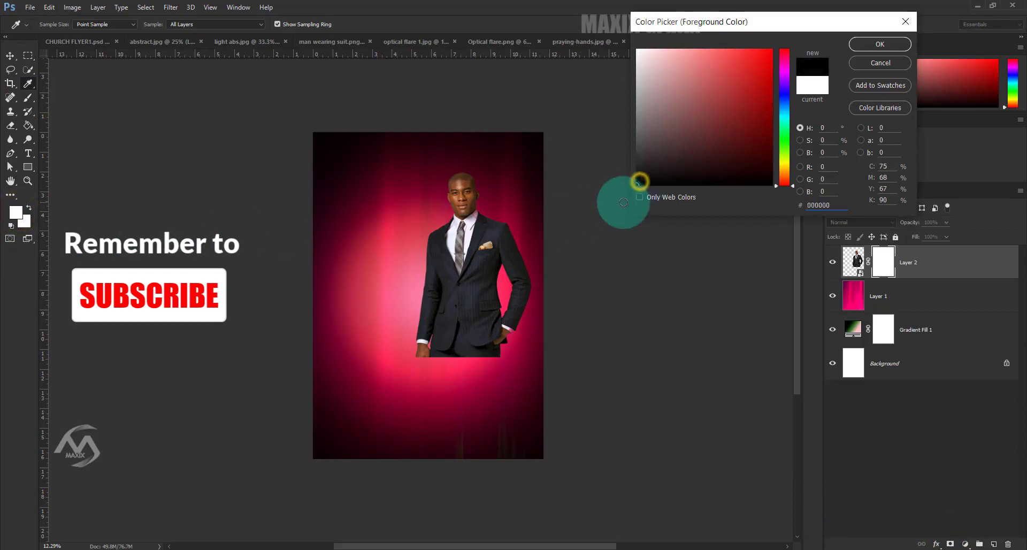
click(880, 44)
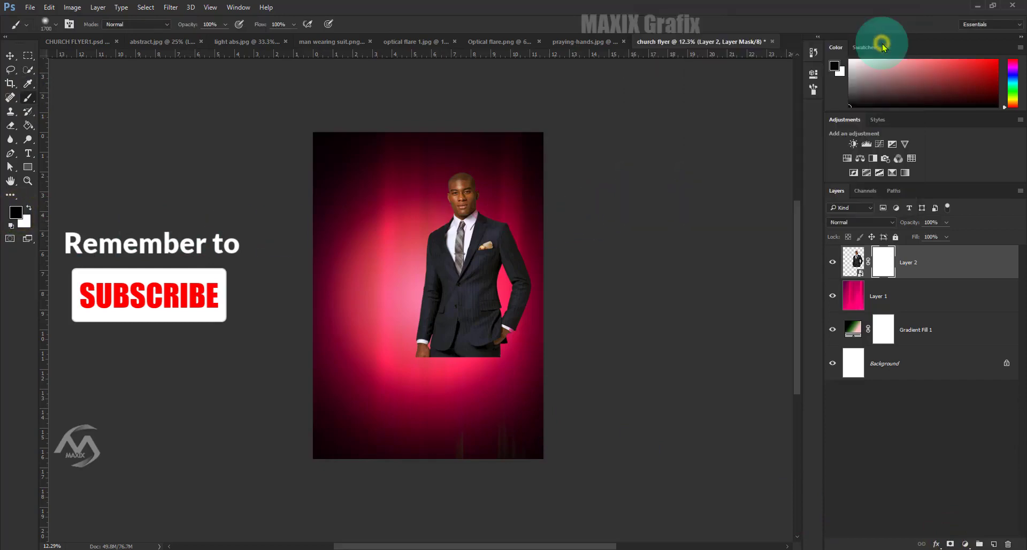
scroll(449, 396, up, 2)
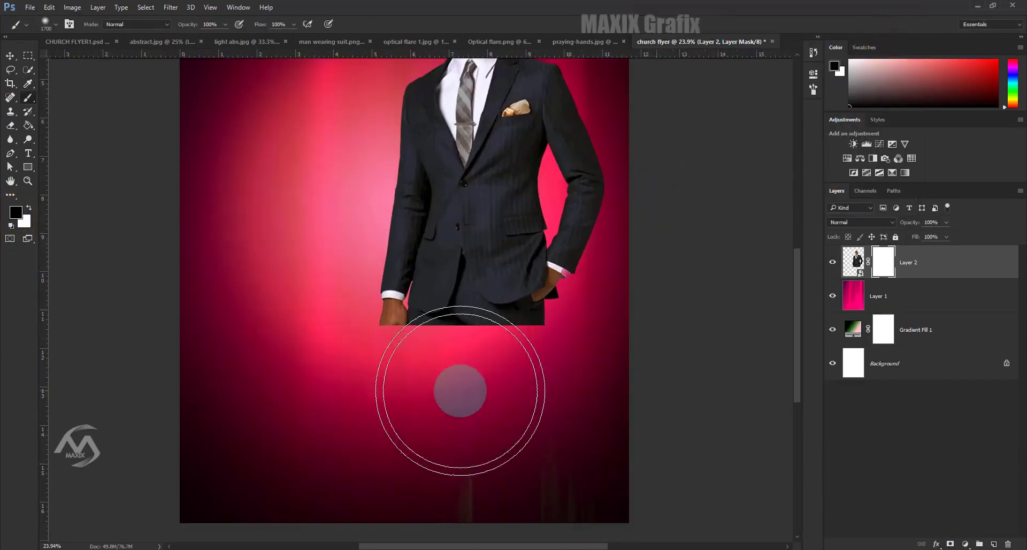
key(bracketleft)
key(bracketleft)
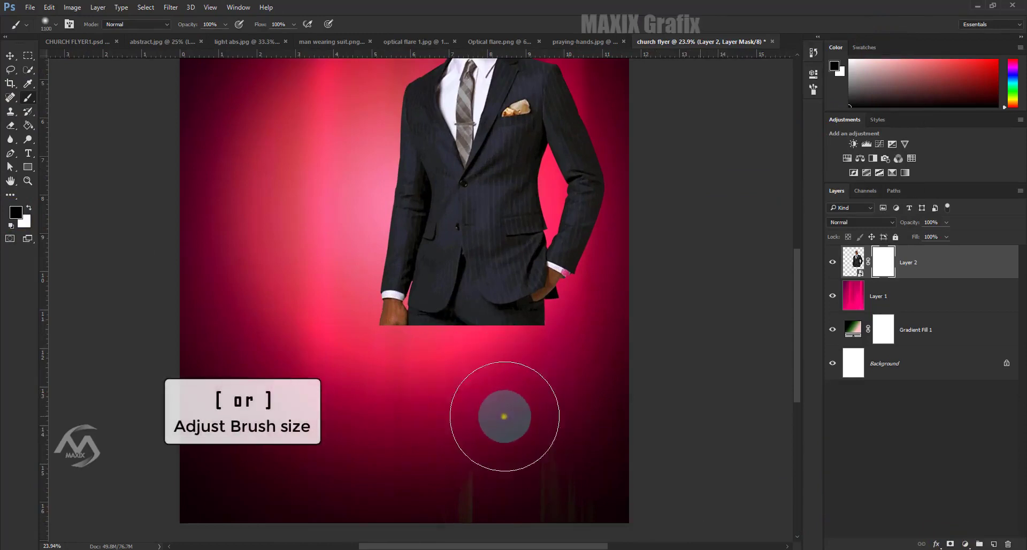
mouse_move(504, 416)
mouse_down()
mouse_move(515, 388)
mouse_move(428, 412)
mouse_up()
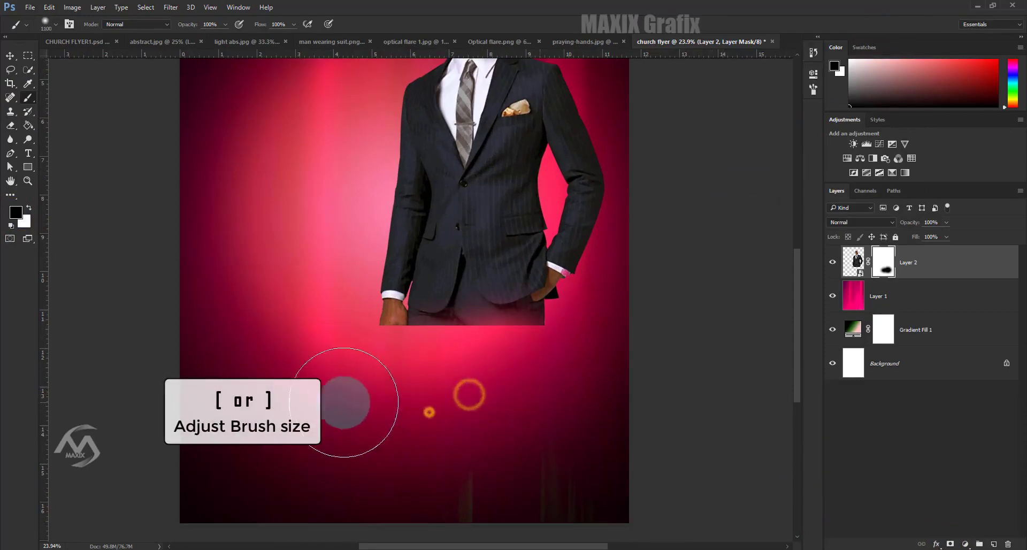
drag(344, 387, 407, 394)
key(bracketleft)
key(bracketleft)
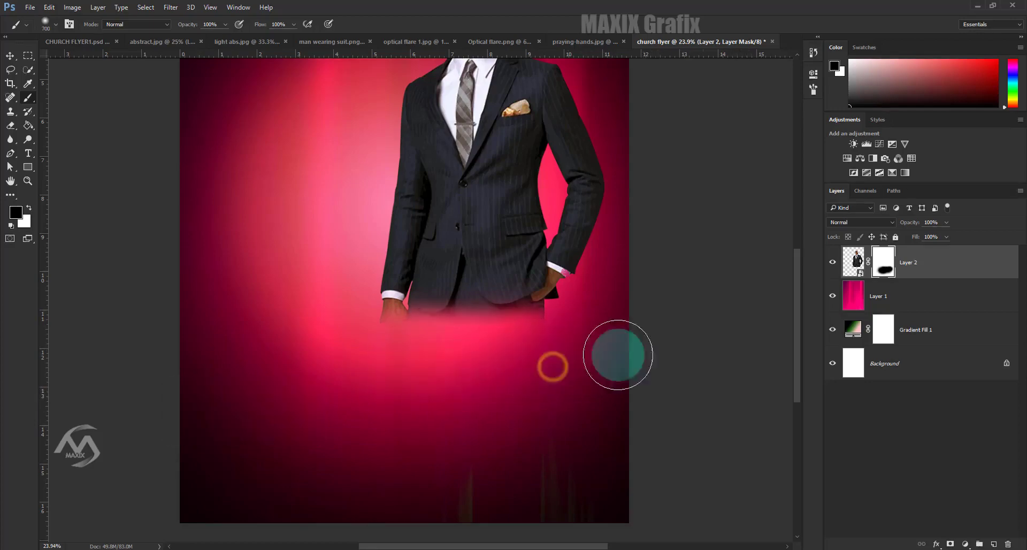
drag(795, 317, 794, 237)
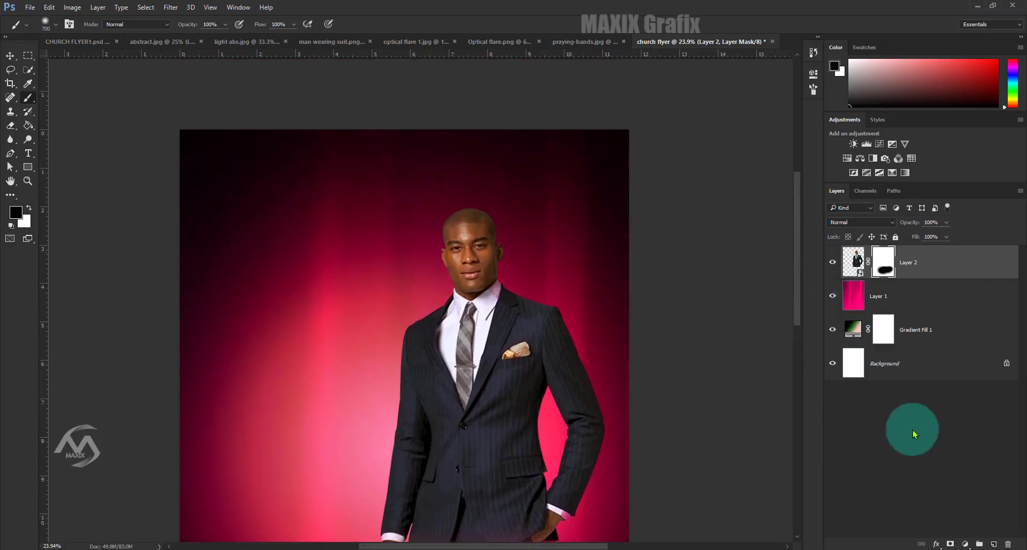
Add a new Overlay layer above the man, with white colour and a soft round brush.
key(x)
click(993, 544)
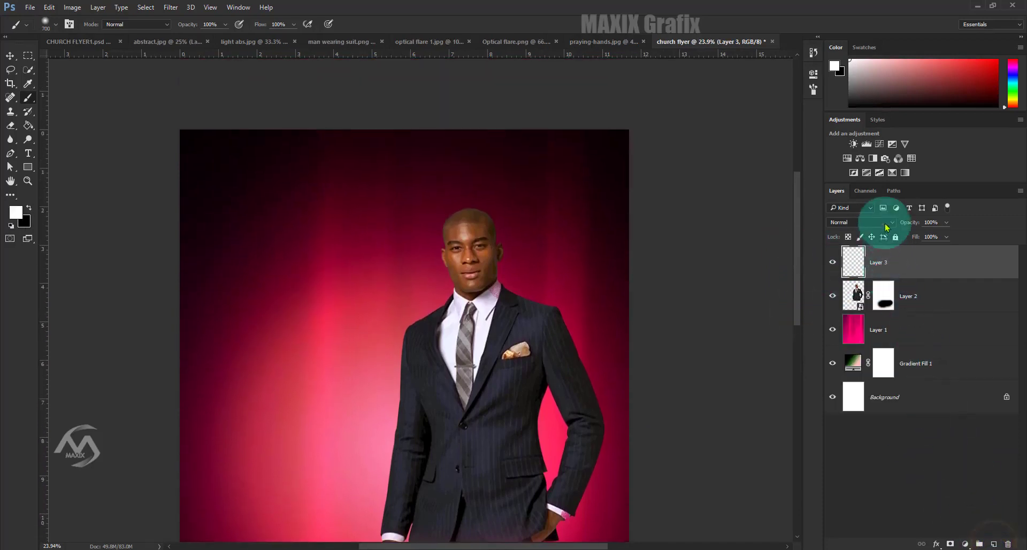
click(885, 222)
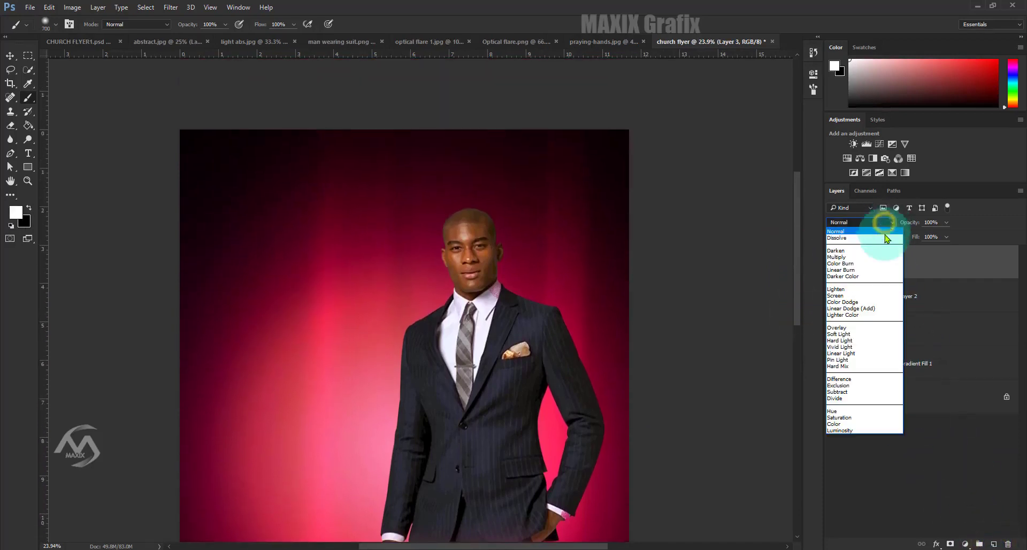
click(855, 328)
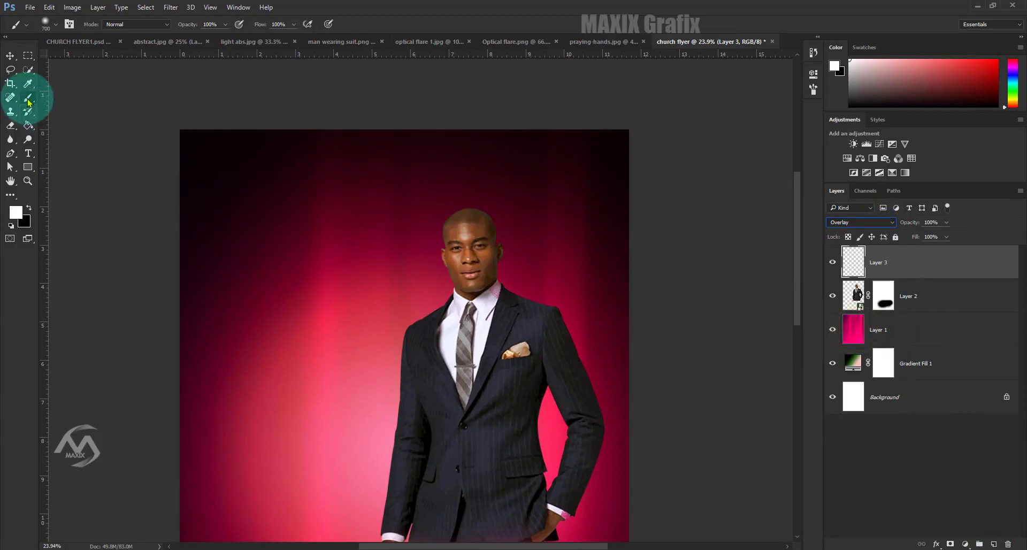
click(56, 25)
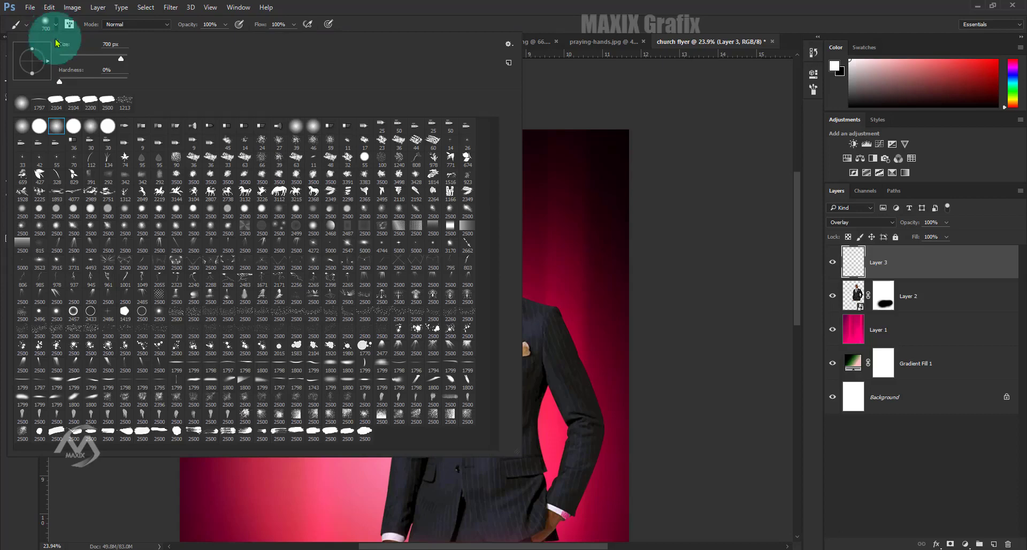
double_click(54, 126)
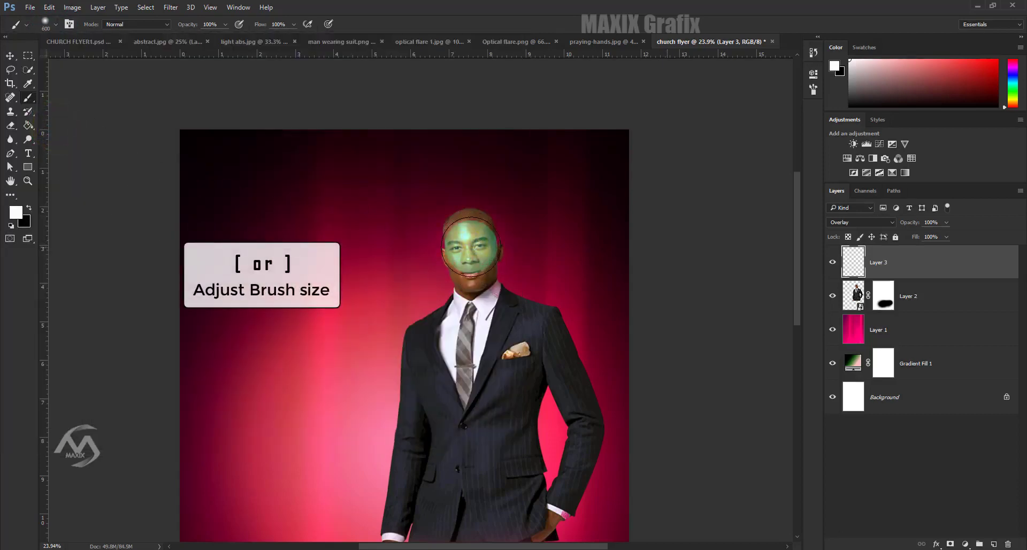
Paint soft white glow over the man's face, suit chest and lower front.
drag(470, 246, 488, 293)
key(bracketright)
key(bracketright)
key(bracketright)
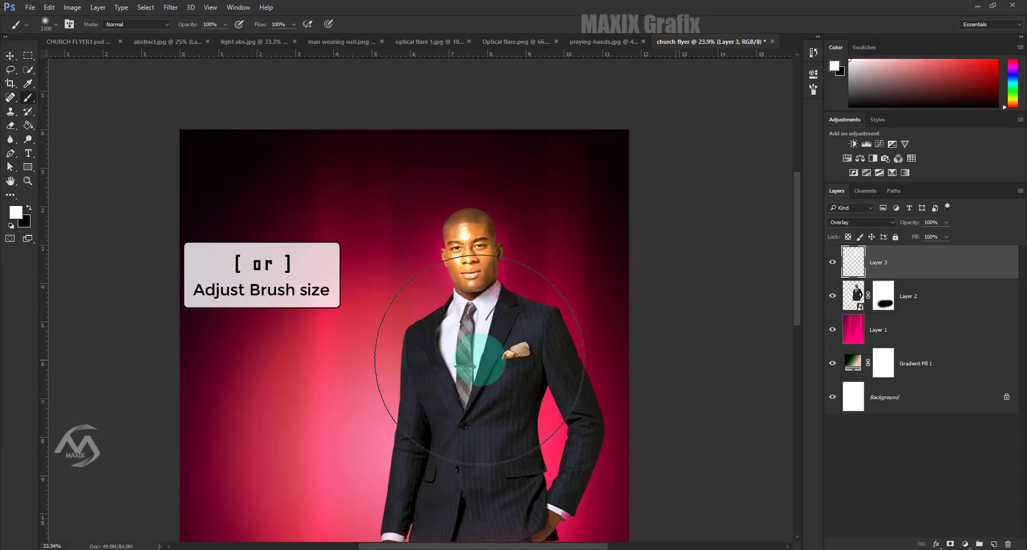
click(487, 380)
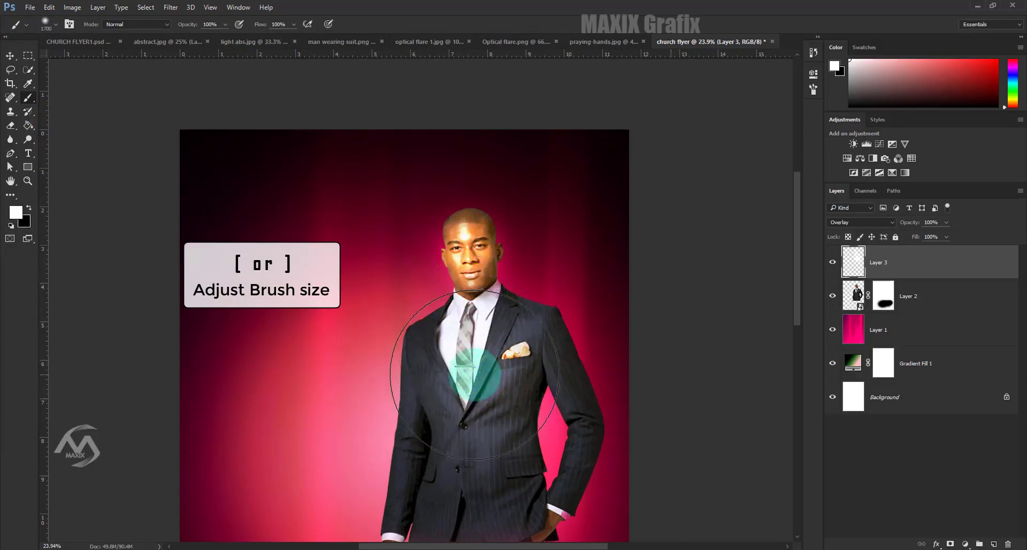
key(bracketleft)
click(473, 421)
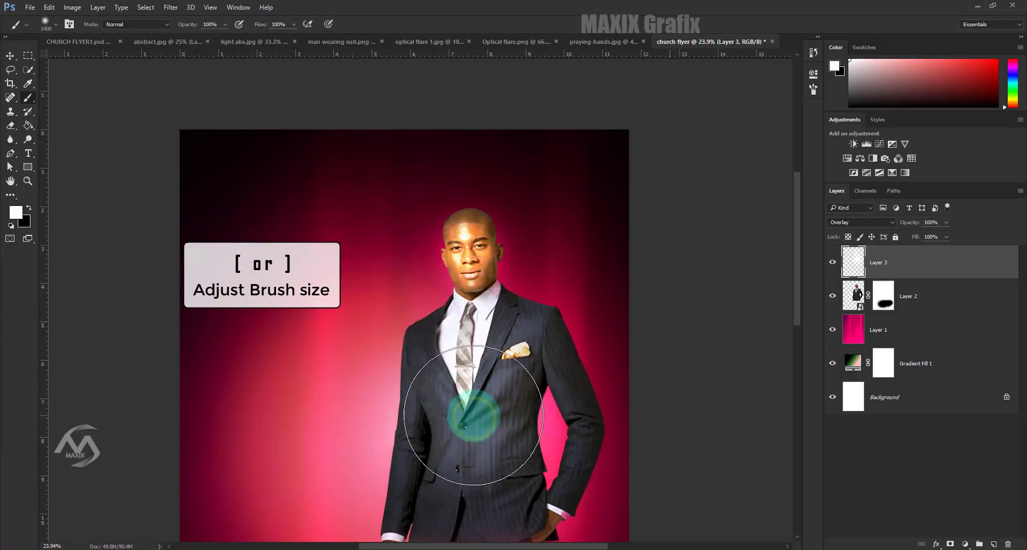
click(877, 328)
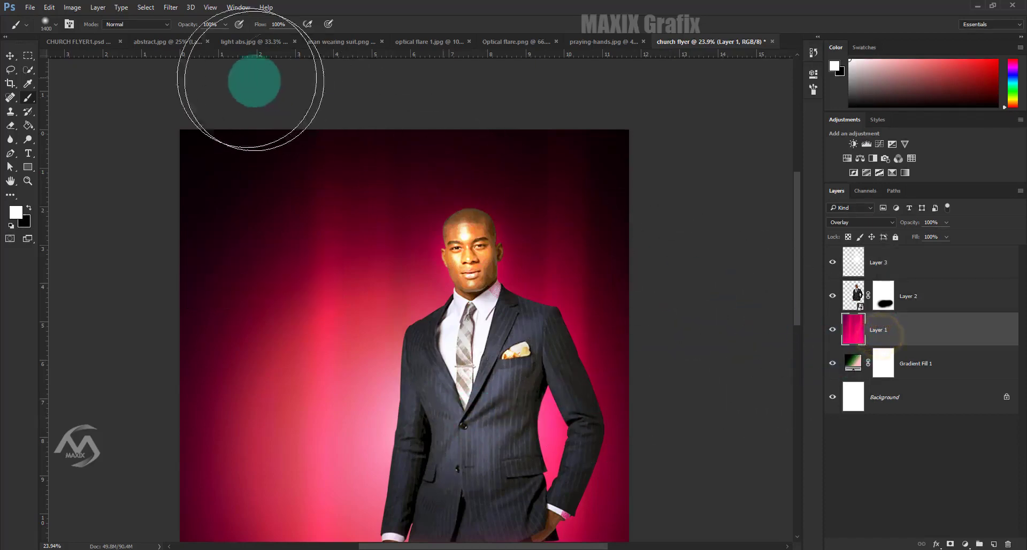
Bring light abs.jpg into the flyer as Linear Dodge (Add) and hide Layers 2 and 3.
click(220, 41)
click(12, 55)
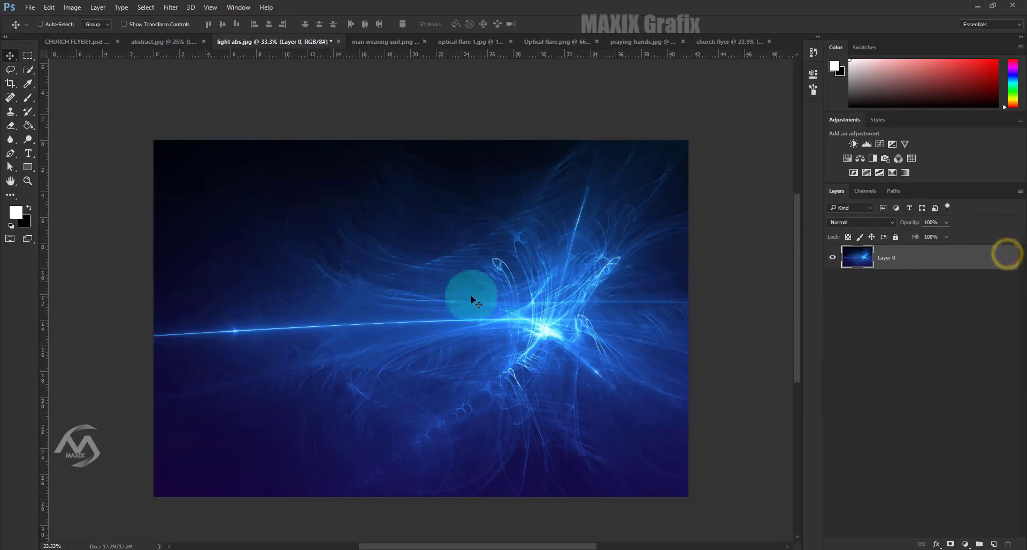
mouse_move(470, 293)
mouse_down()
mouse_move(581, 201)
mouse_move(425, 336)
mouse_up()
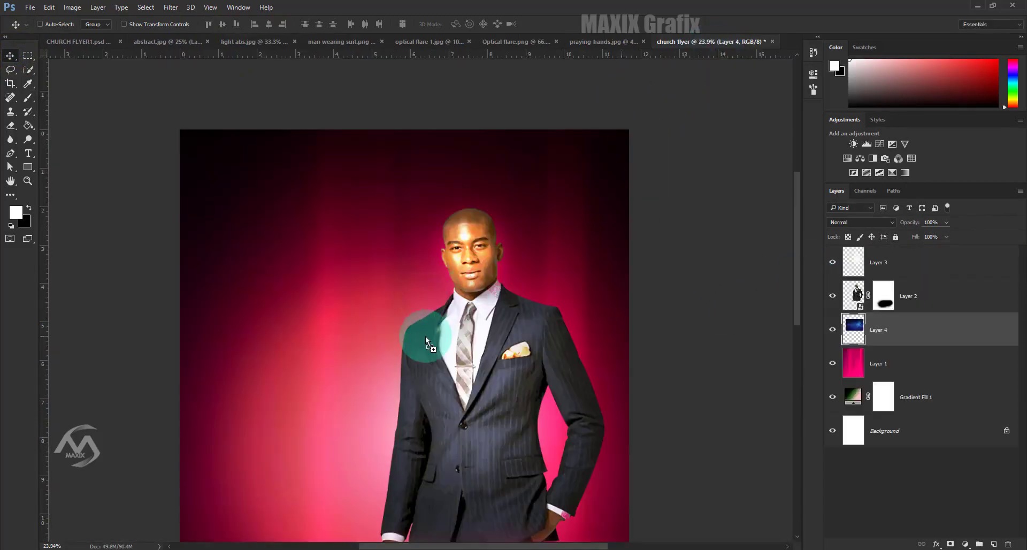
click(872, 222)
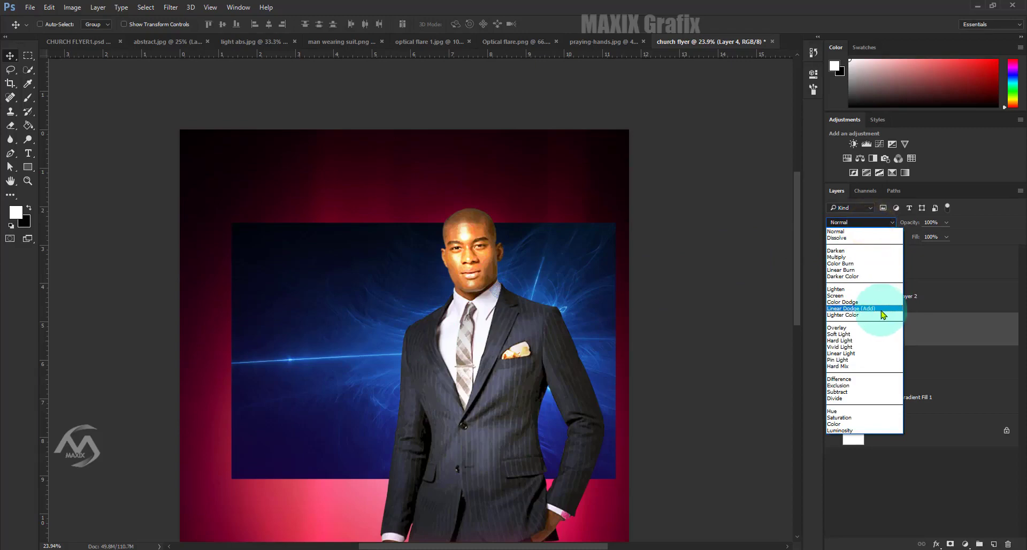
click(881, 309)
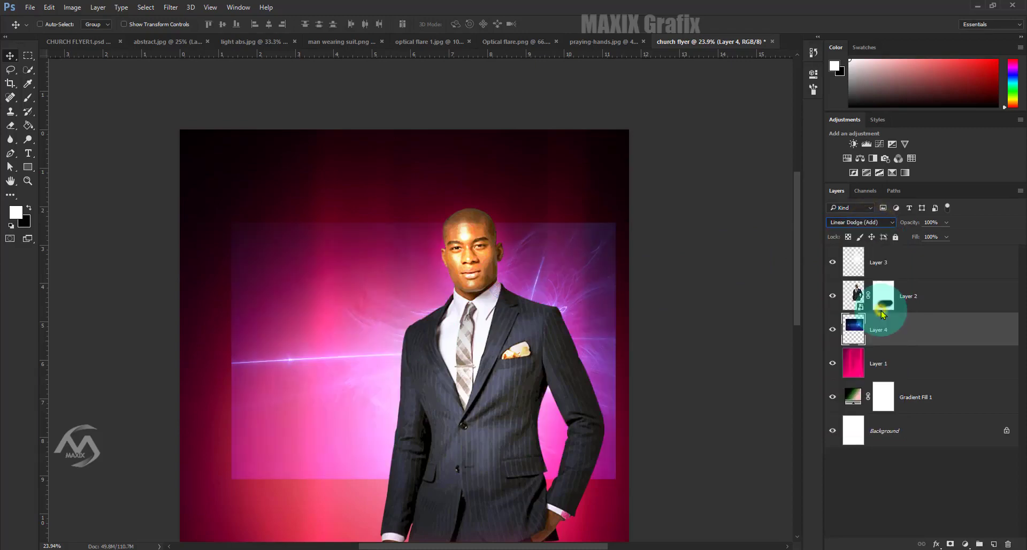
scroll(474, 302, down, 1)
scroll(797, 283, down, 3)
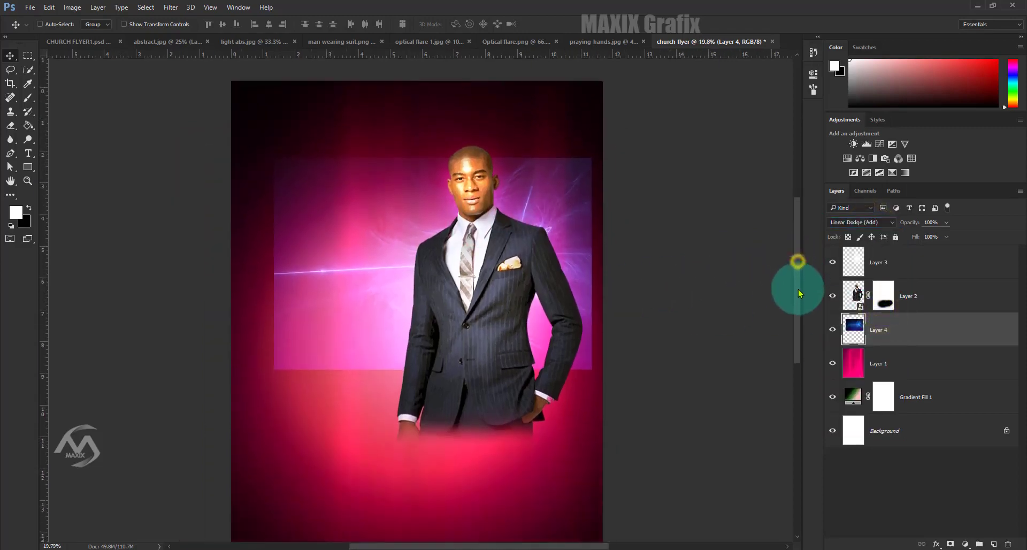
scroll(496, 289, down, 1)
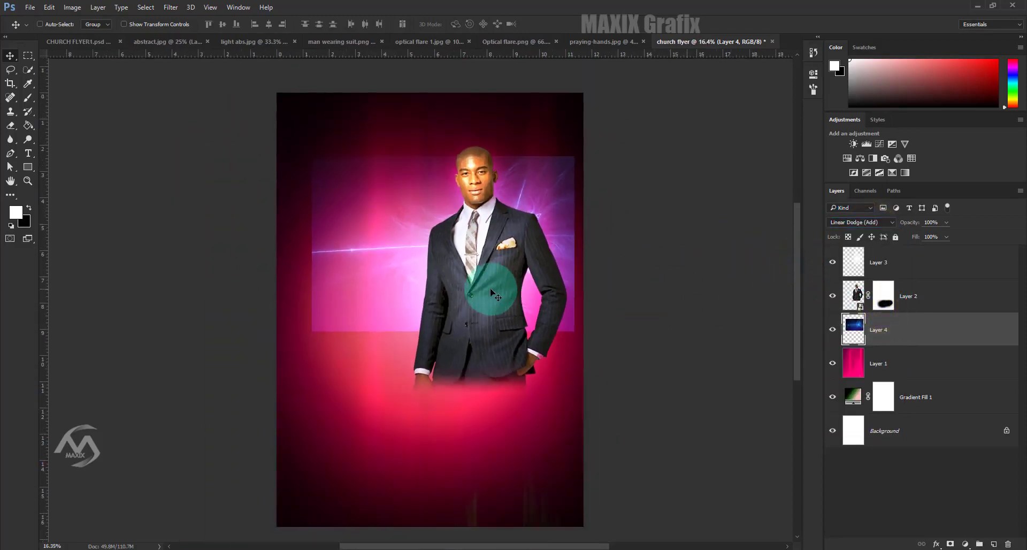
click(832, 296)
click(831, 262)
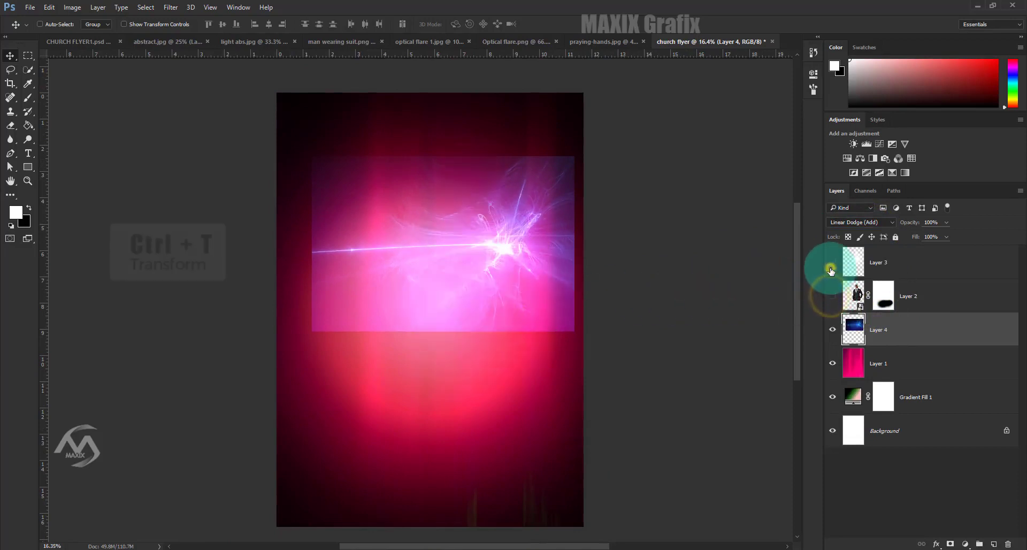
Free-transform the light image to stretch it across most of the flyer.
key(ctrl+t)
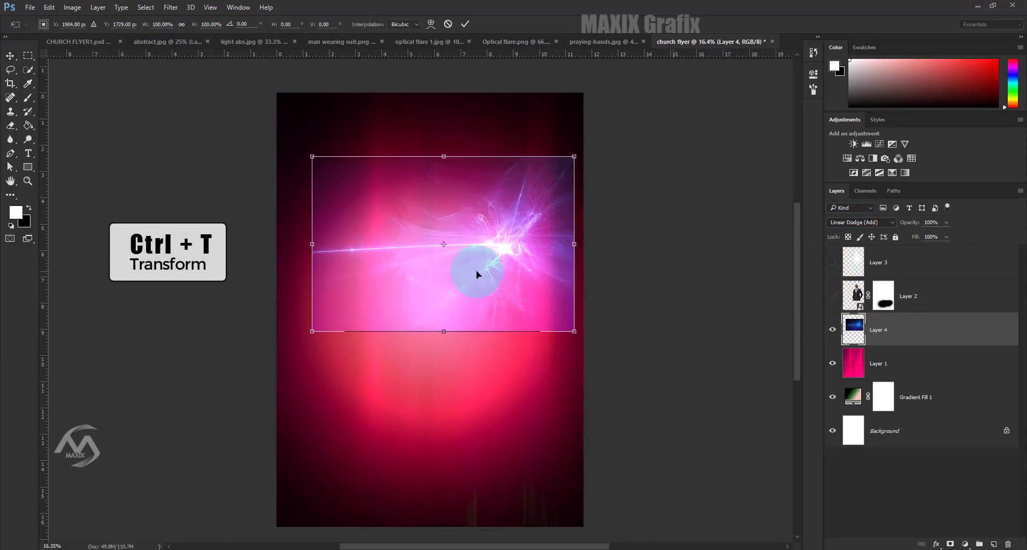
drag(574, 331, 623, 364)
drag(543, 313, 508, 323)
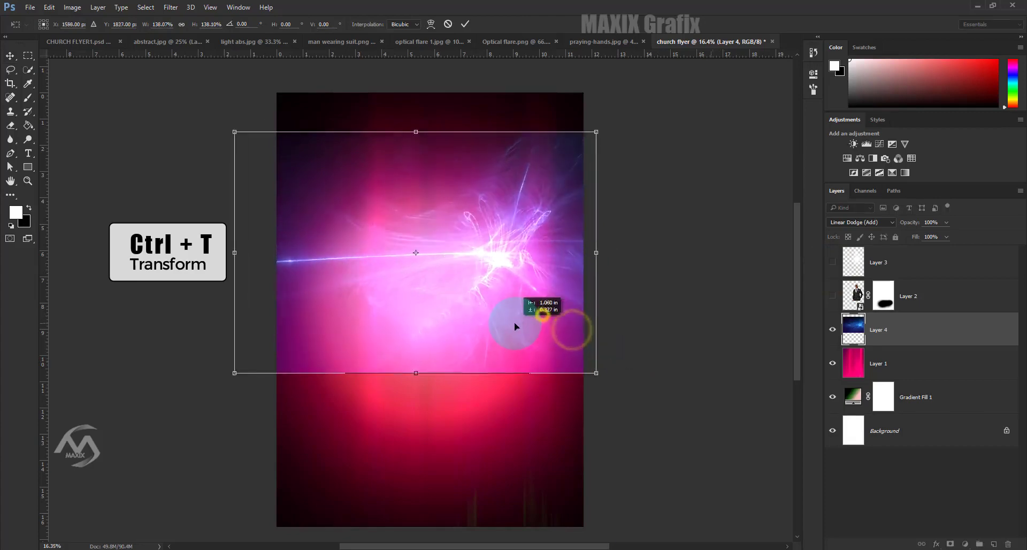
drag(229, 253, 206, 253)
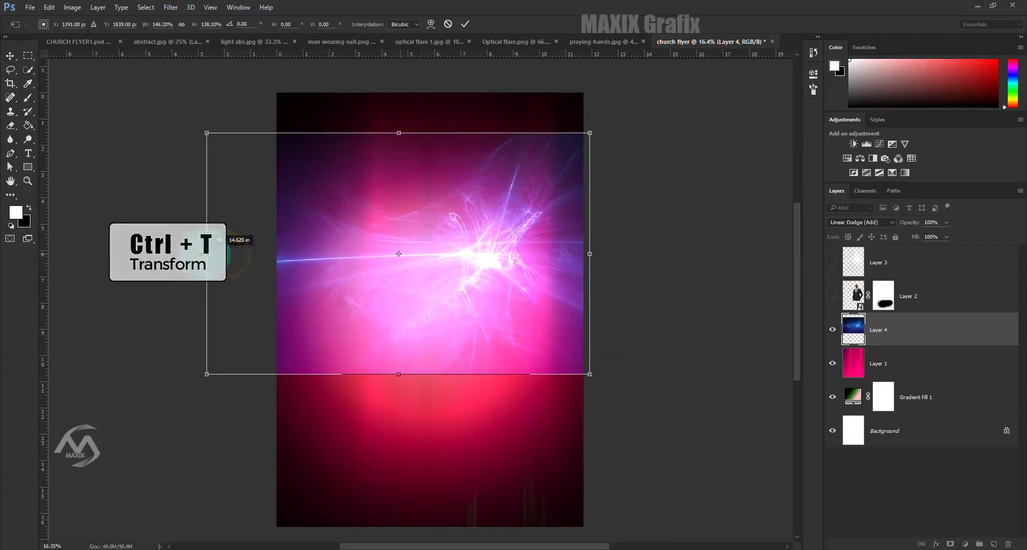
drag(398, 374, 398, 522)
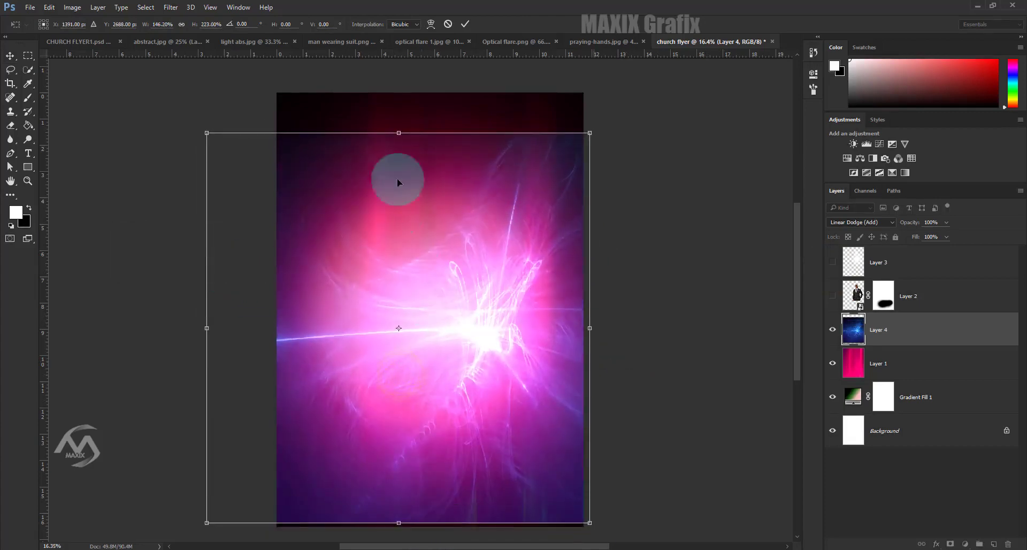
drag(399, 133, 398, 124)
drag(474, 310, 463, 263)
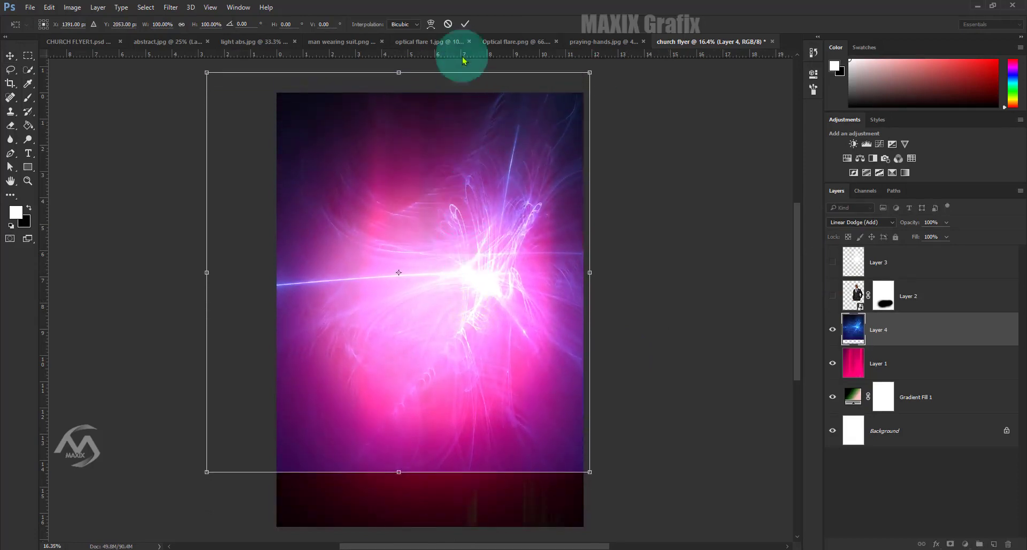
click(465, 24)
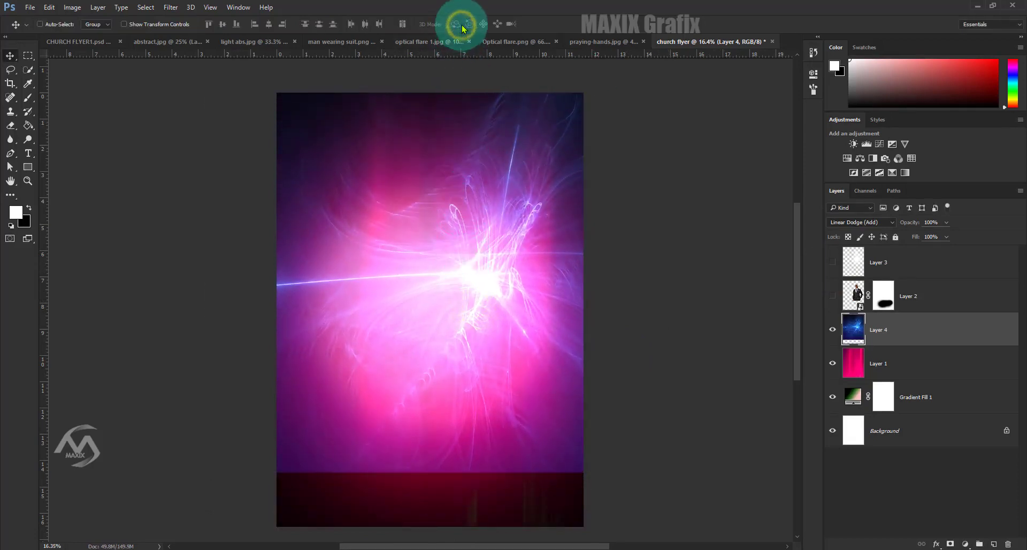
Apply a Gaussian Blur to the light image on Layer 4.
click(171, 8)
mouse_move(178, 156)
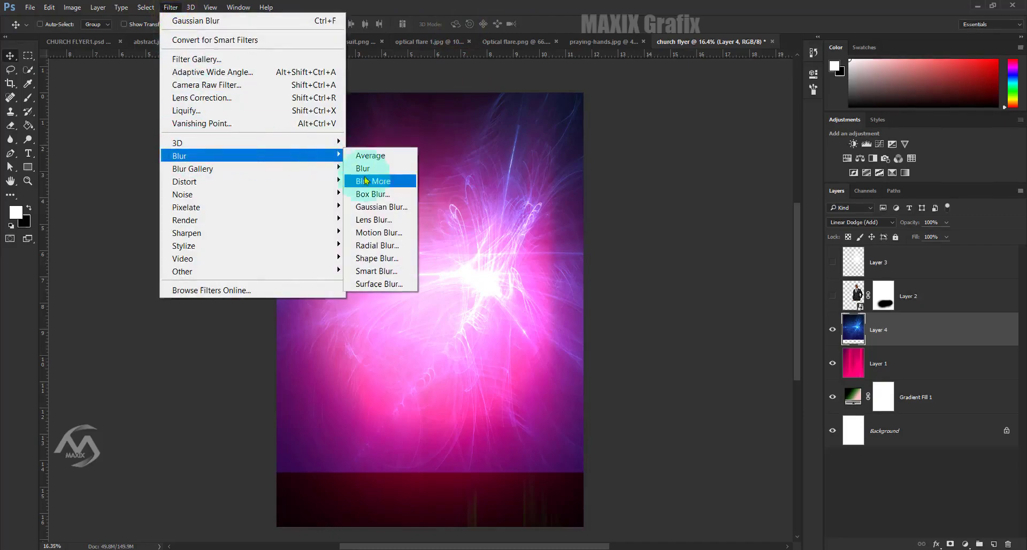
click(369, 207)
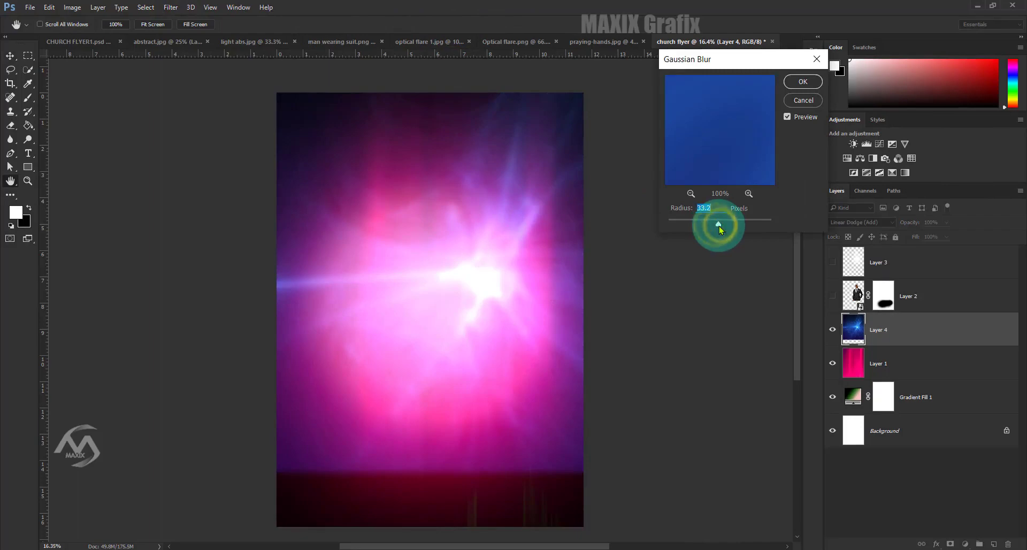
click(792, 82)
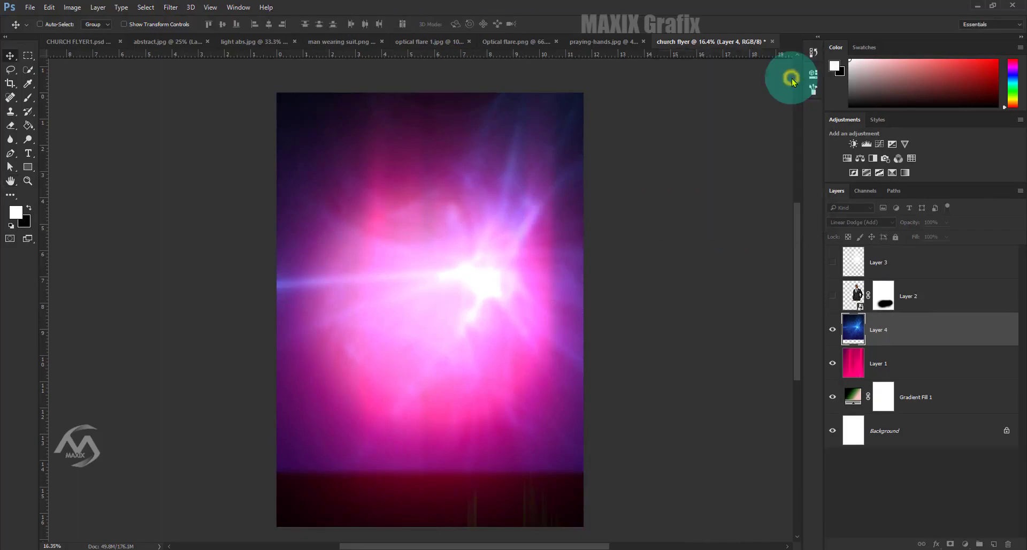
Add a clipped, colorized Hue/Saturation layer (Hue 51, Saturation 58) and show Layer 2 again.
click(98, 7)
mouse_move(139, 168)
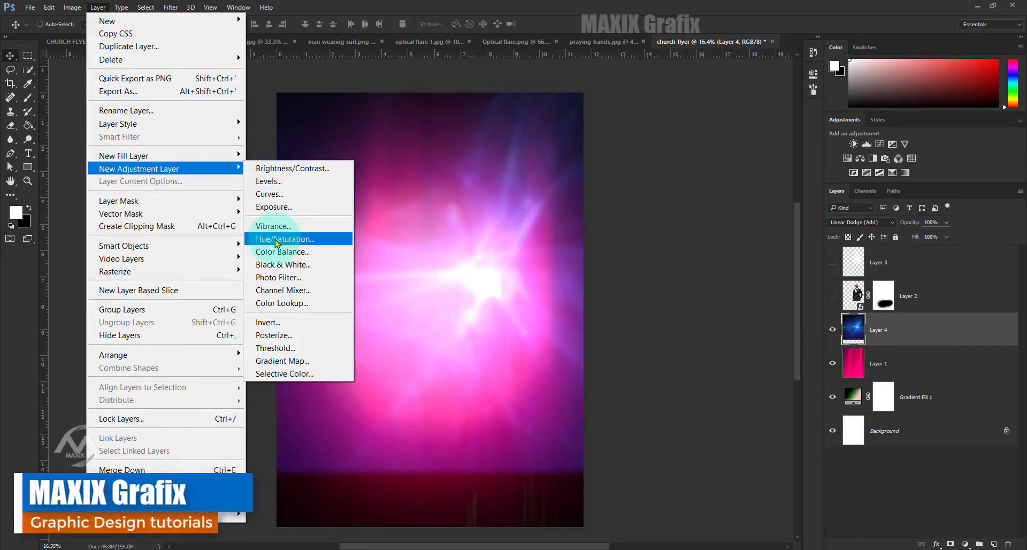
click(277, 239)
click(603, 184)
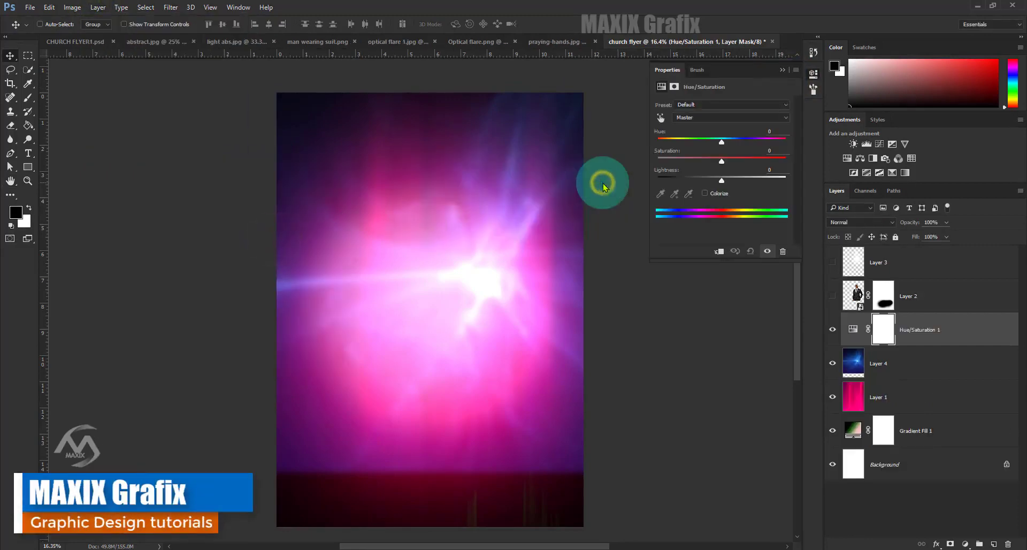
click(705, 193)
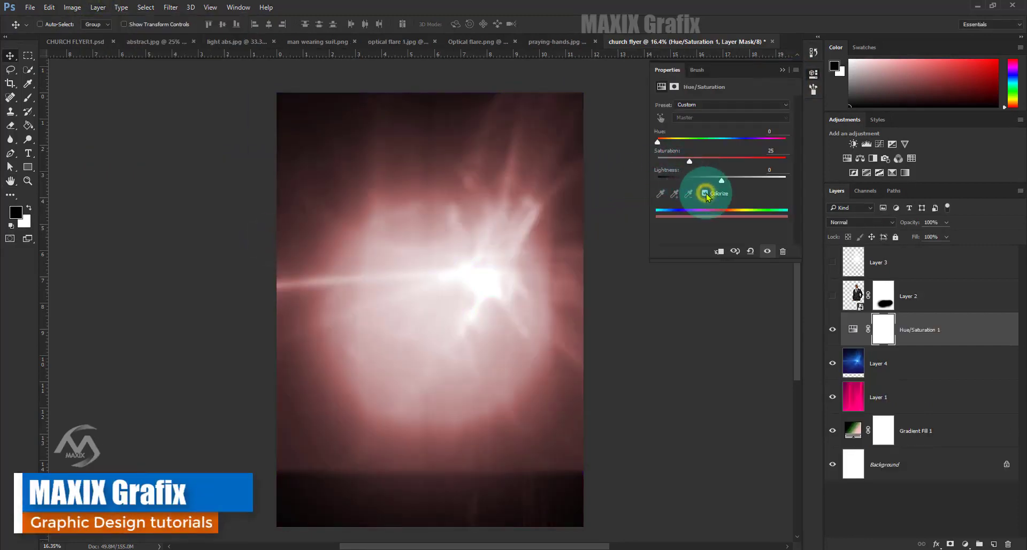
text(51)
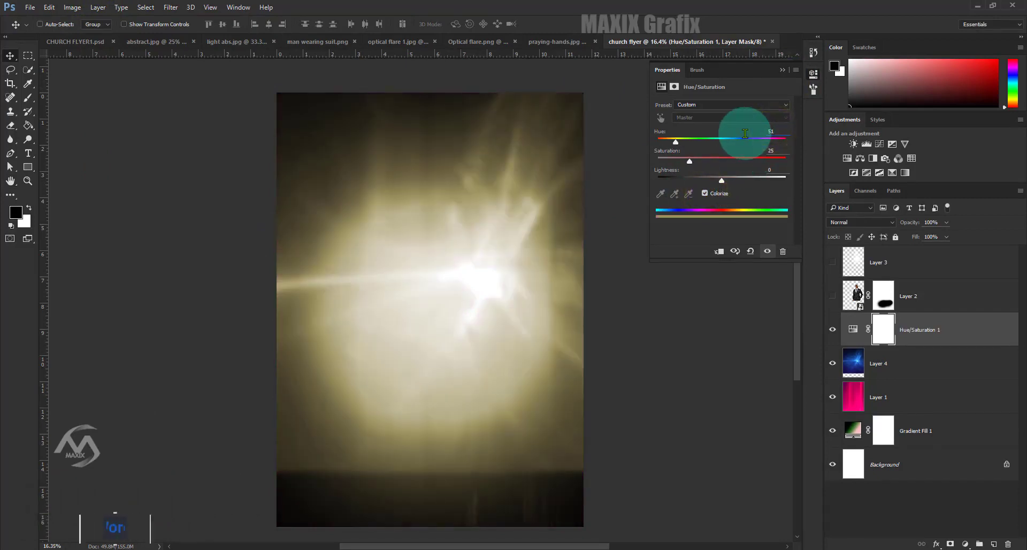
double_click(771, 151)
text(5)
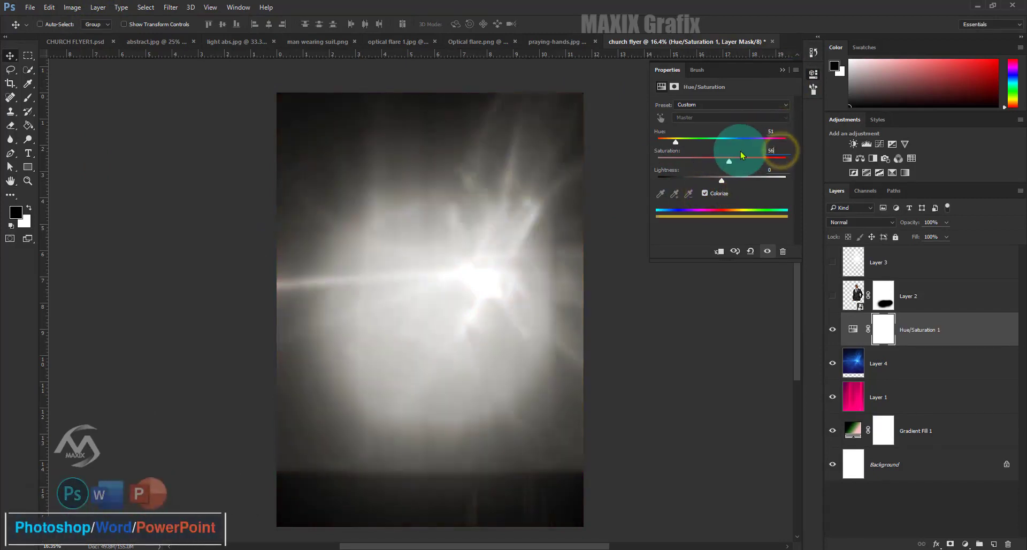
text(8)
click(718, 250)
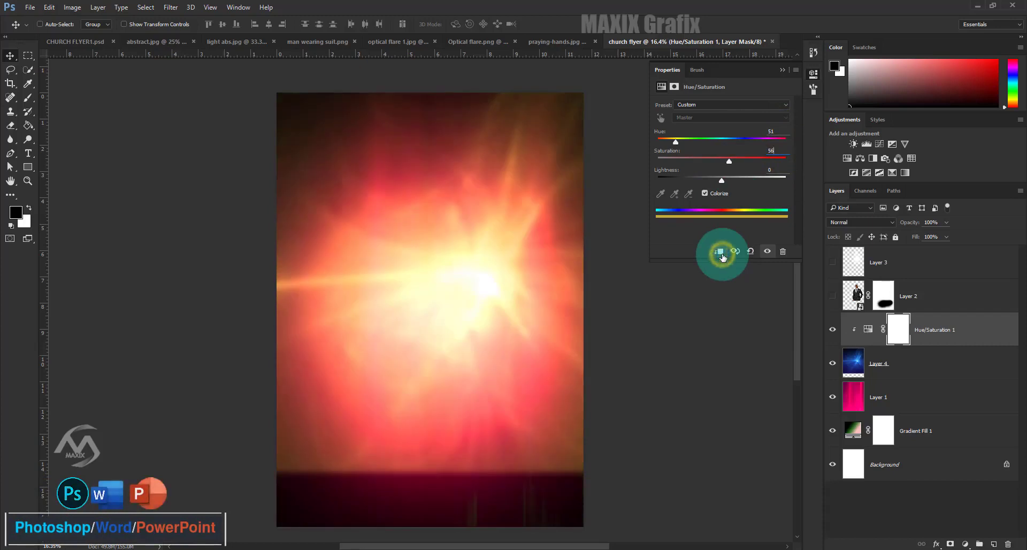
click(786, 70)
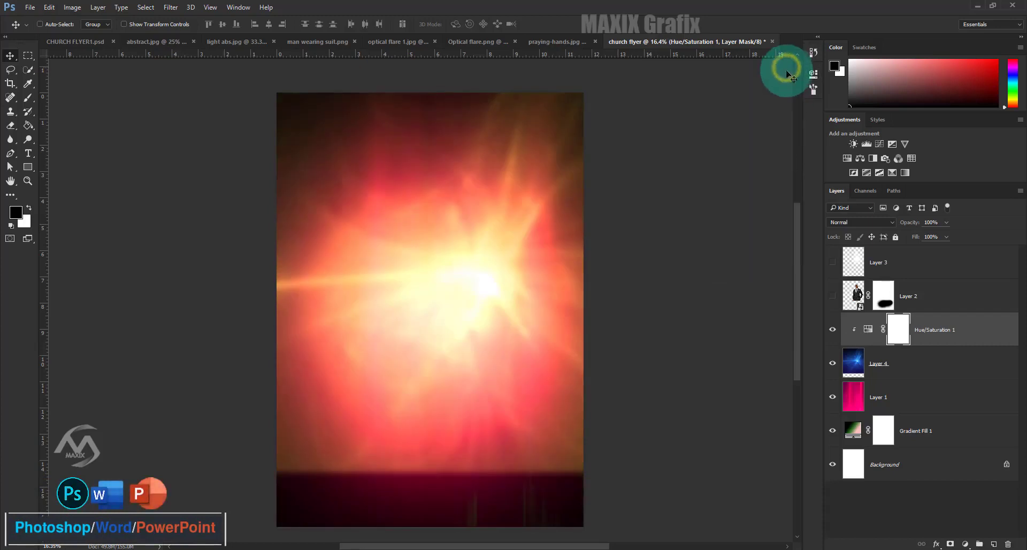
click(832, 296)
Show Layer 3, mask Layer 4, and paint black across its bottom and top edges.
click(833, 263)
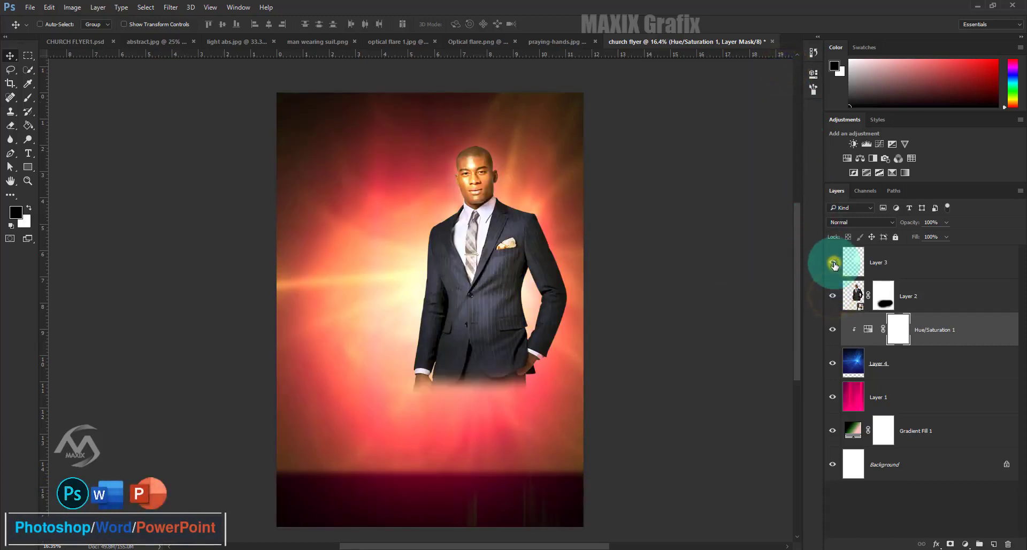
click(881, 367)
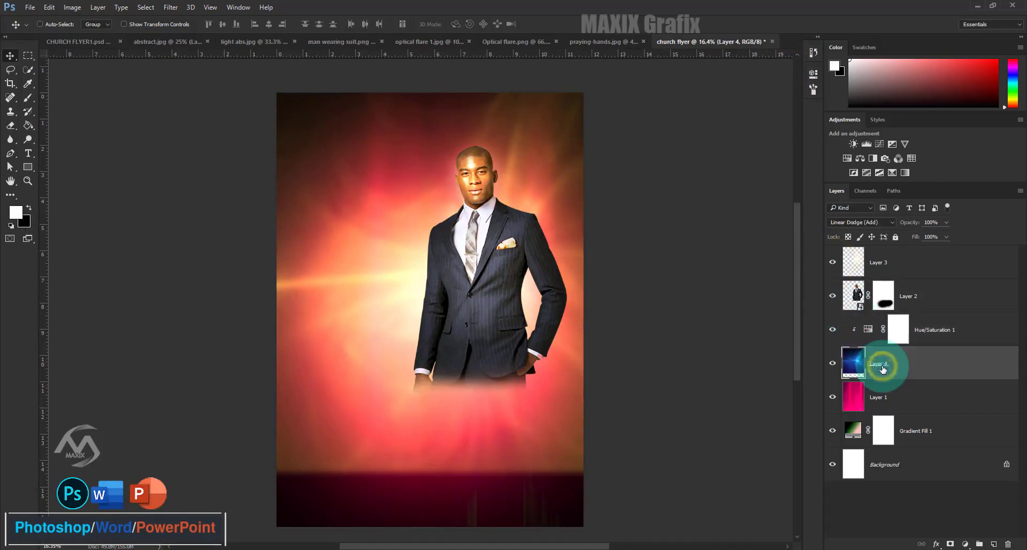
click(950, 544)
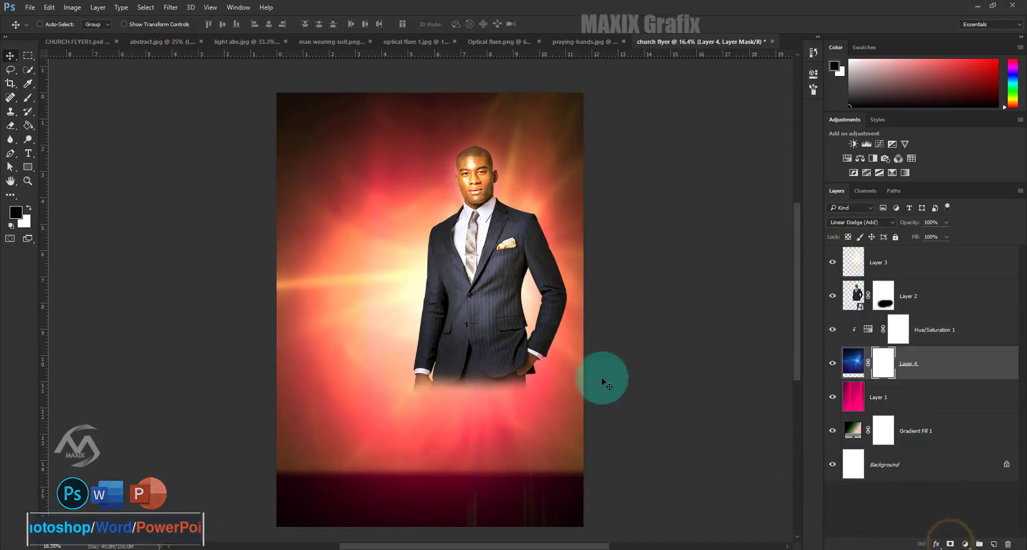
click(28, 98)
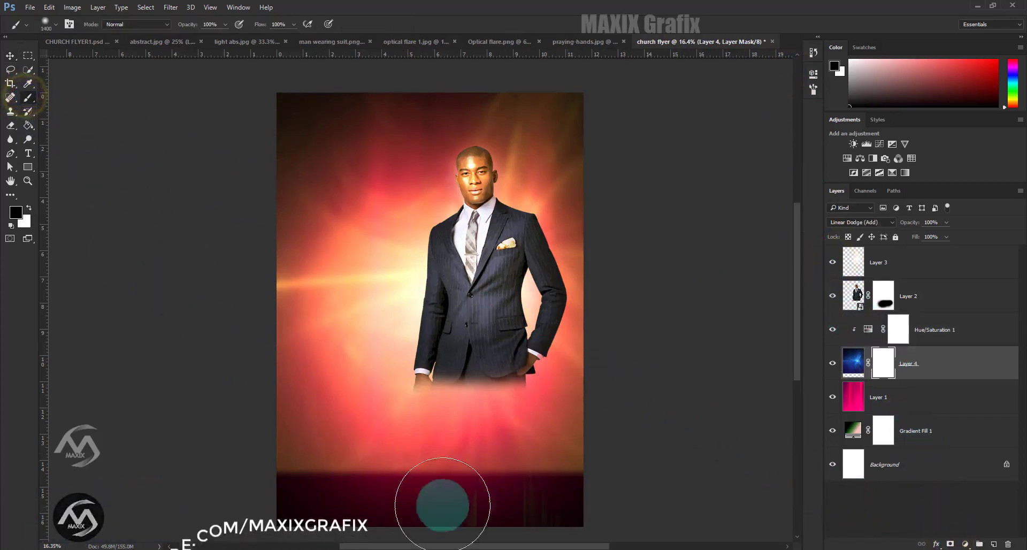
mouse_move(573, 500)
mouse_down()
mouse_move(264, 477)
mouse_move(605, 477)
mouse_move(202, 439)
mouse_move(582, 449)
mouse_move(248, 441)
mouse_up()
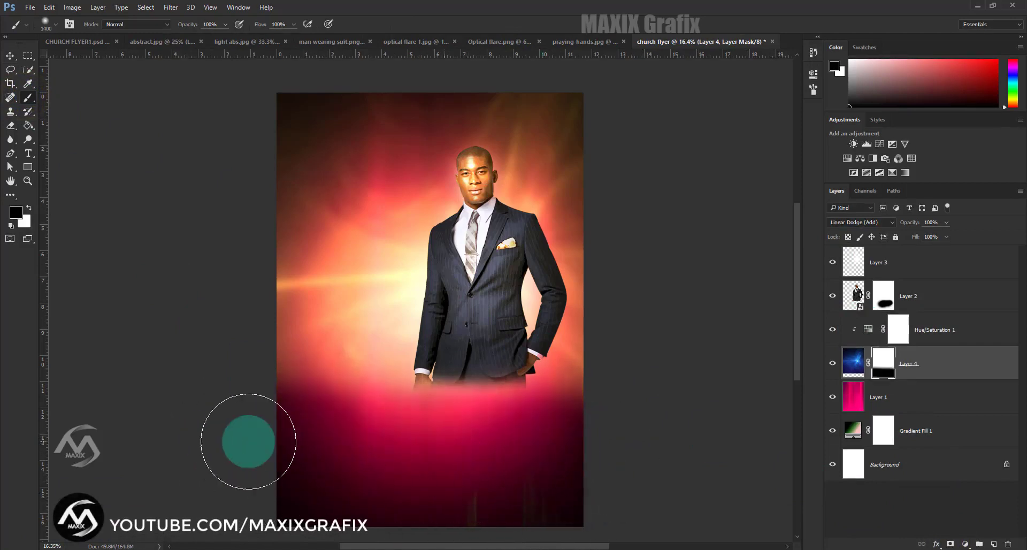
drag(268, 120, 557, 119)
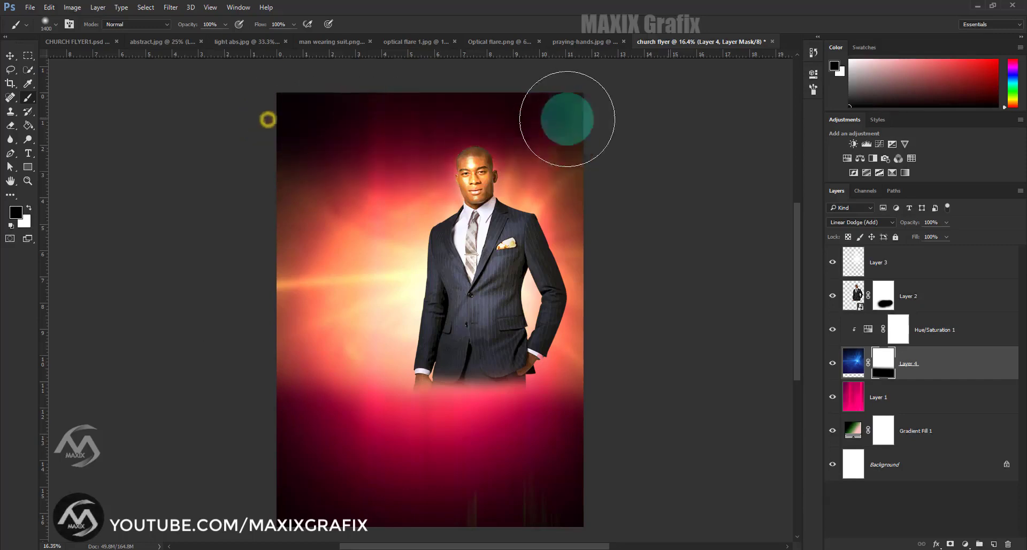
drag(284, 130, 560, 122)
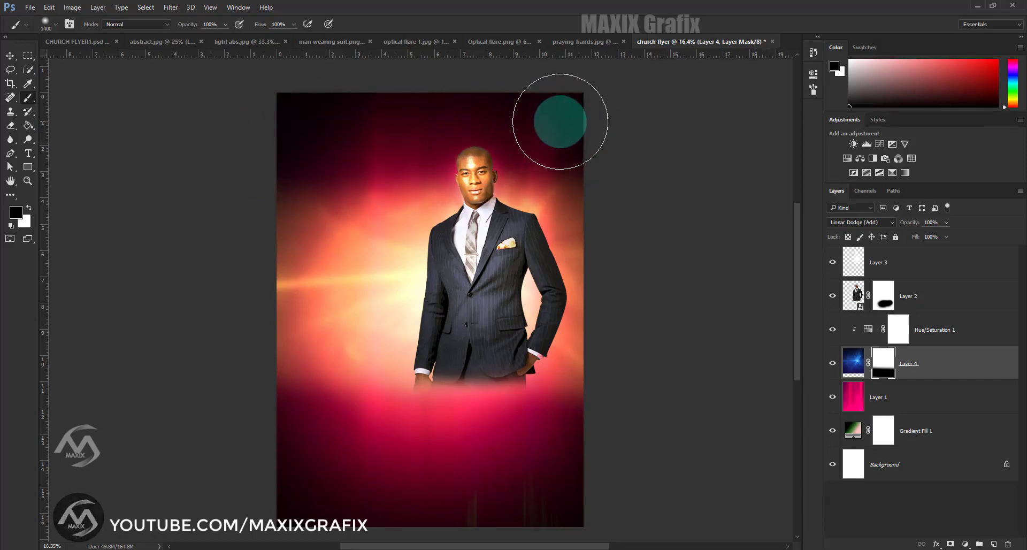
Unlock the praying-hands image, move it into the flyer, and blend it Linear Dodge (Add).
click(902, 398)
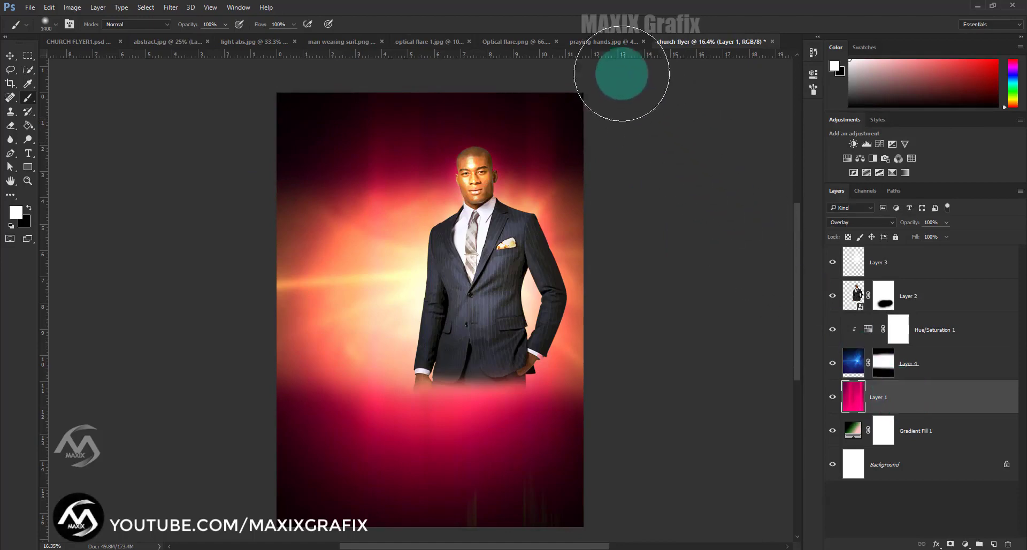
click(601, 42)
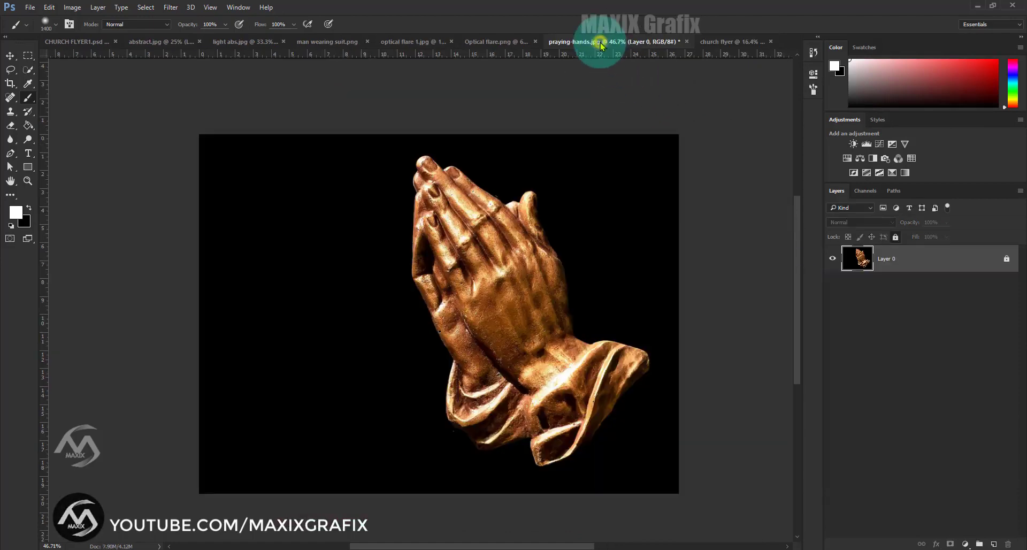
click(1005, 259)
click(10, 55)
mouse_move(420, 275)
mouse_down()
mouse_move(737, 43)
mouse_move(672, 120)
mouse_up()
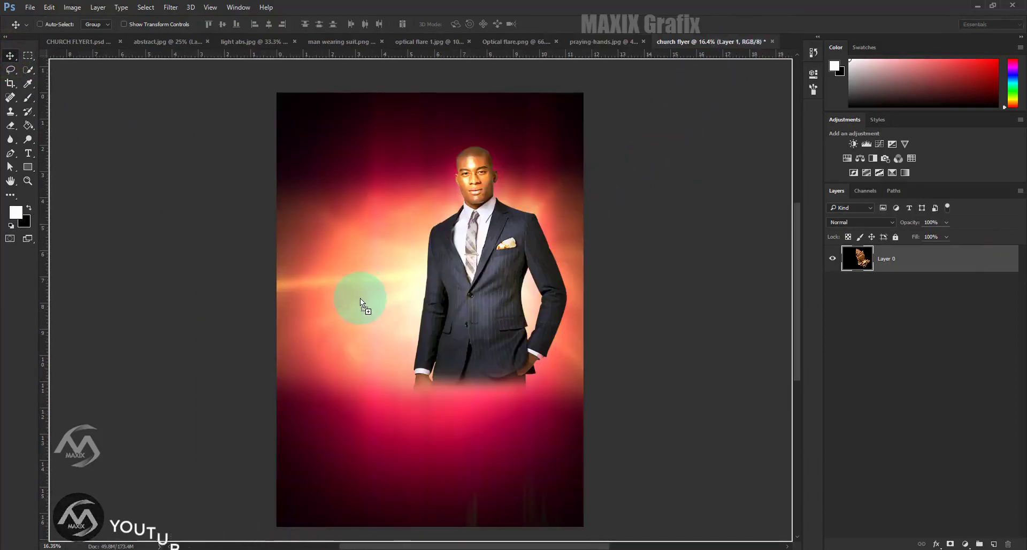
drag(360, 297, 357, 300)
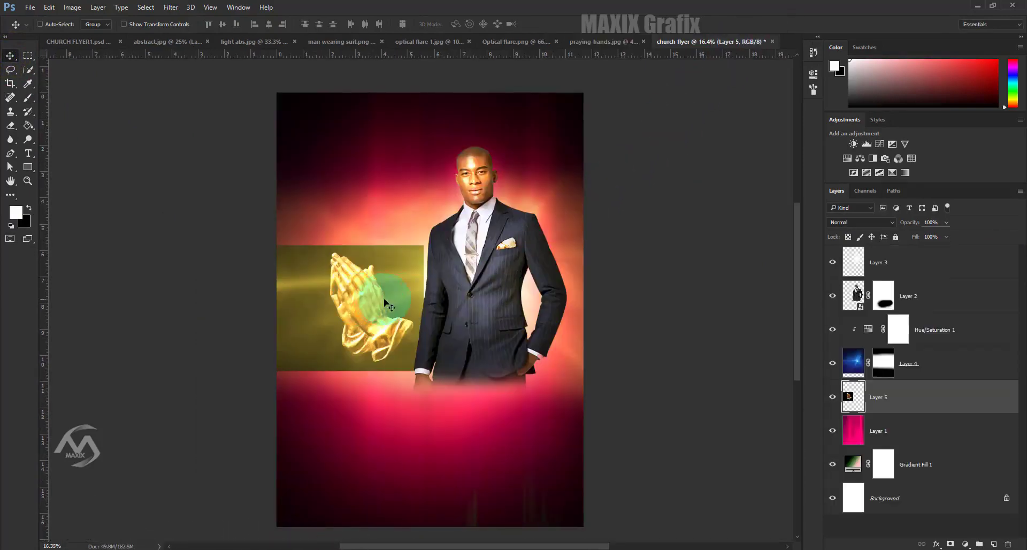
click(879, 222)
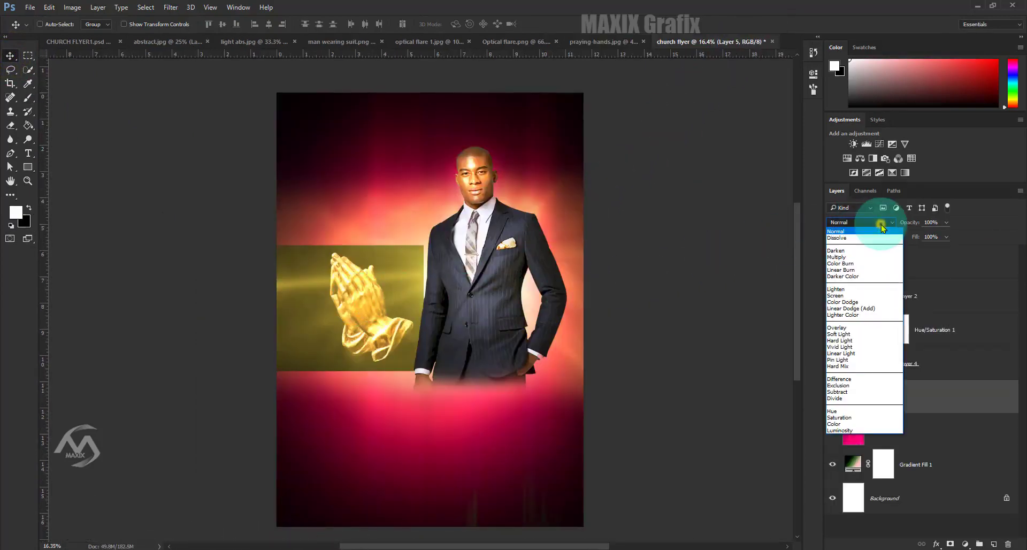
click(886, 309)
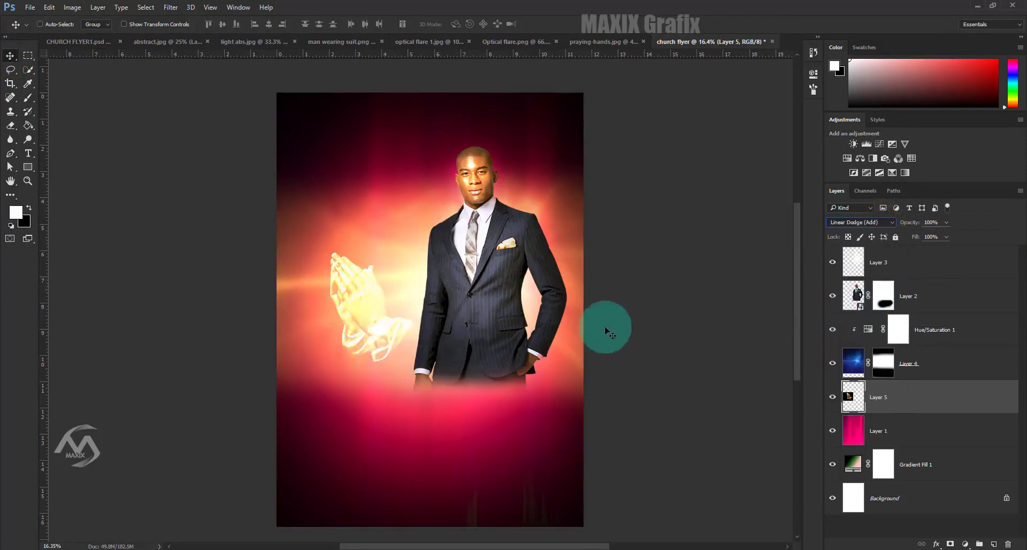
Shift the praying hands left and enlarge them to about 114%.
drag(385, 328, 349, 330)
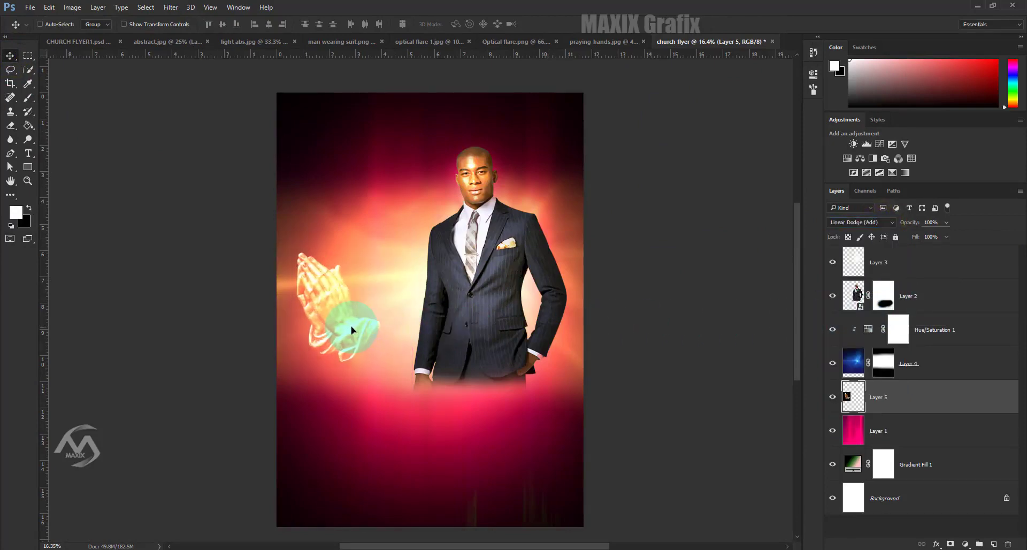
key(ctrl+t)
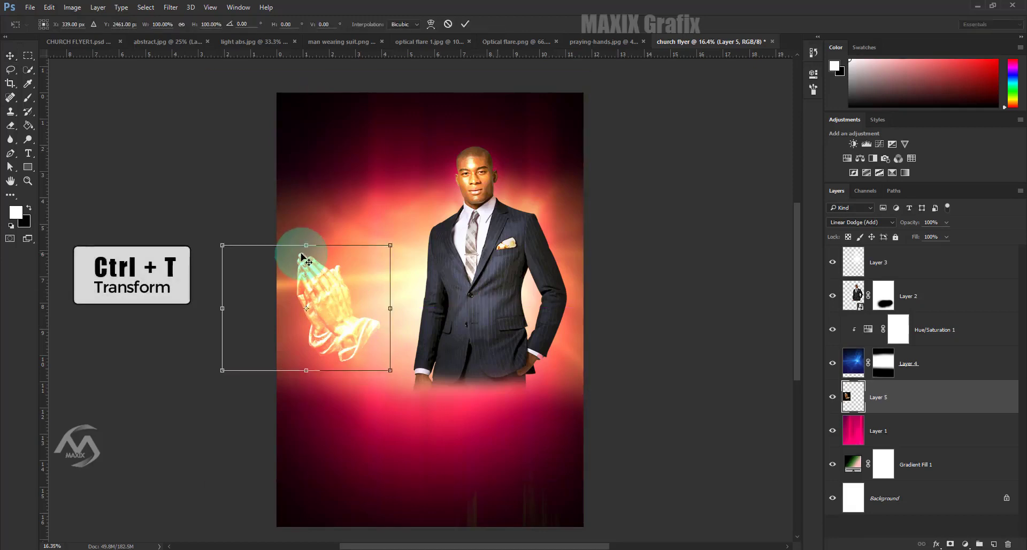
click(360, 344)
mouse_move(389, 369)
mouse_down()
mouse_move(397, 384)
mouse_move(342, 373)
mouse_up()
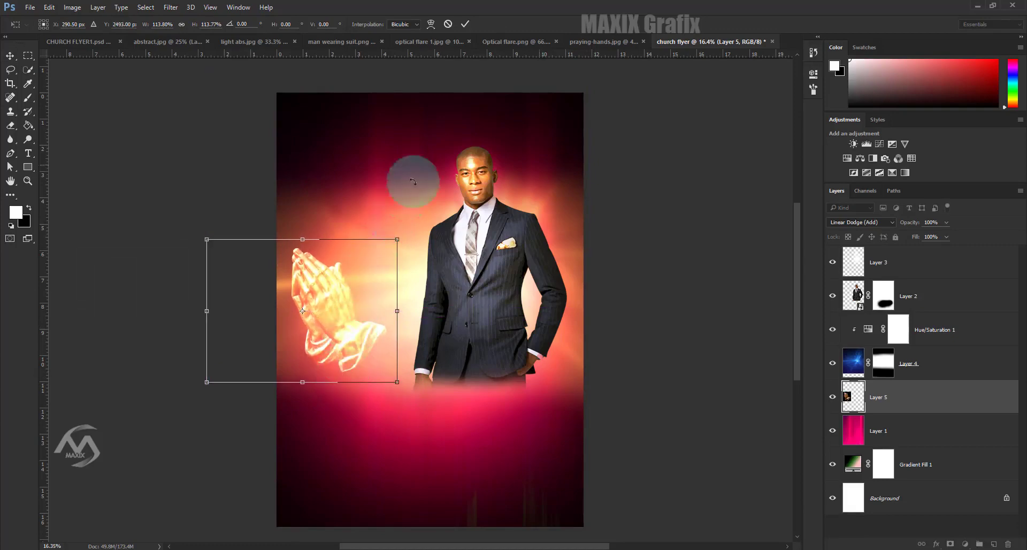
click(465, 24)
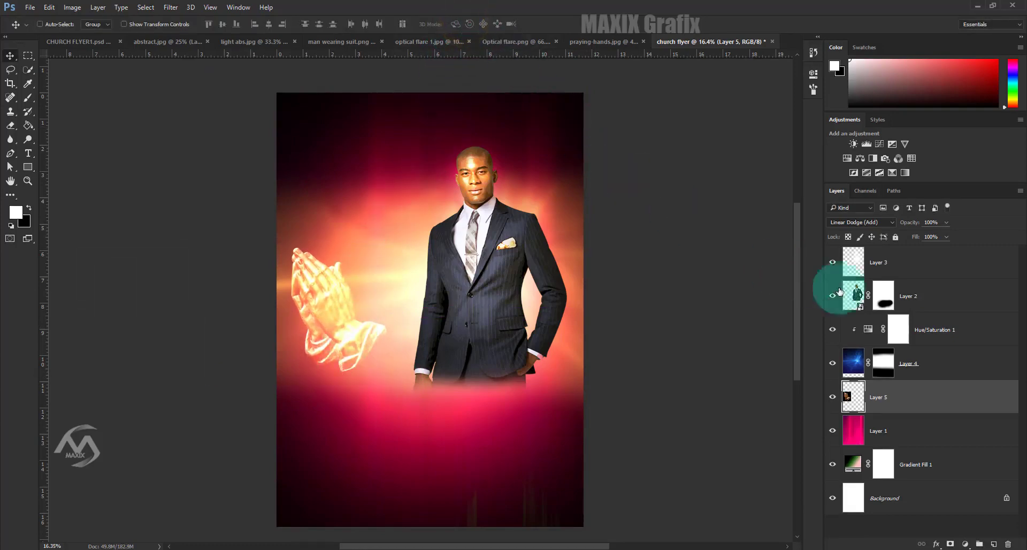
Add a Hue/Saturation 2 adjustment layer with Hue -35 to turn the glow magenta.
click(933, 335)
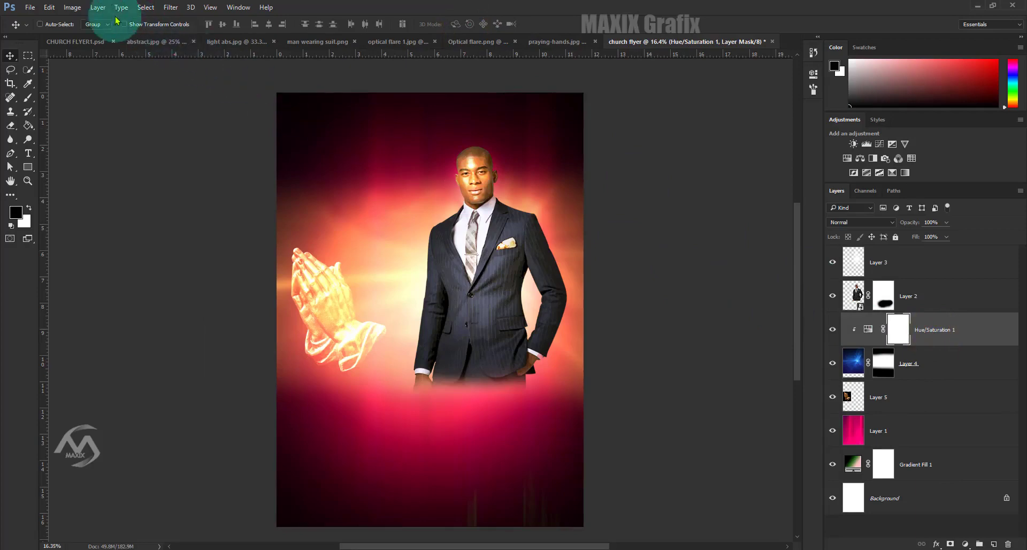
click(98, 7)
mouse_move(139, 168)
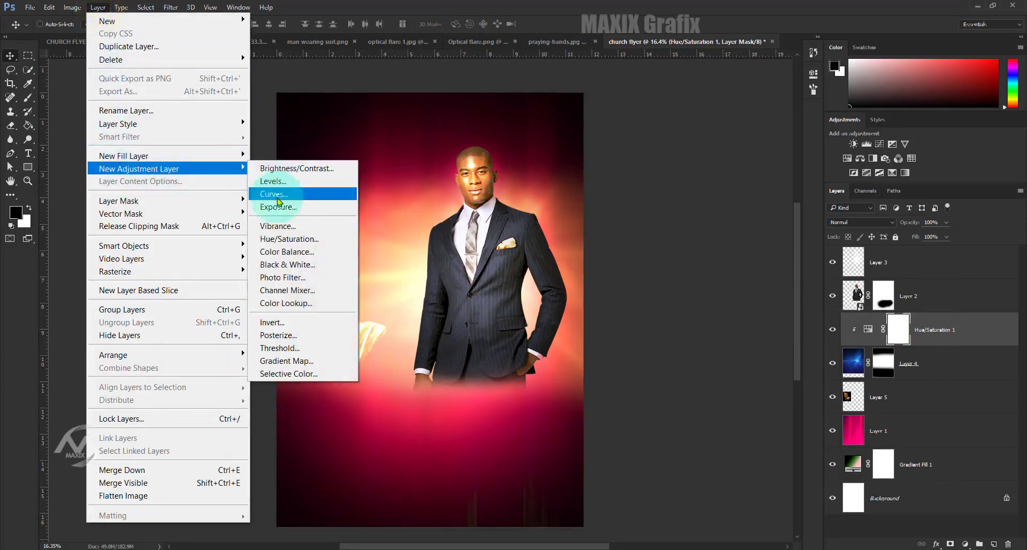
click(276, 241)
click(601, 183)
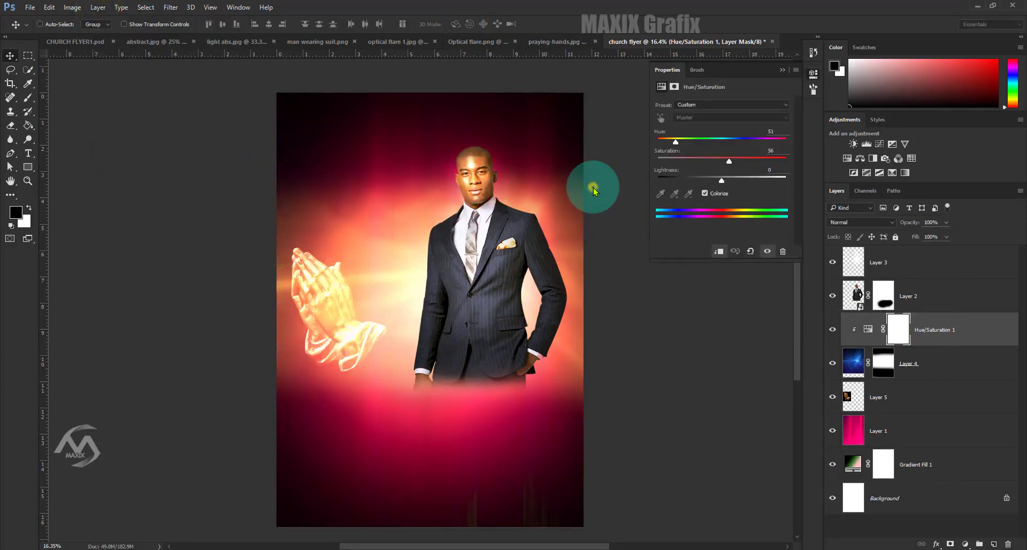
click(776, 132)
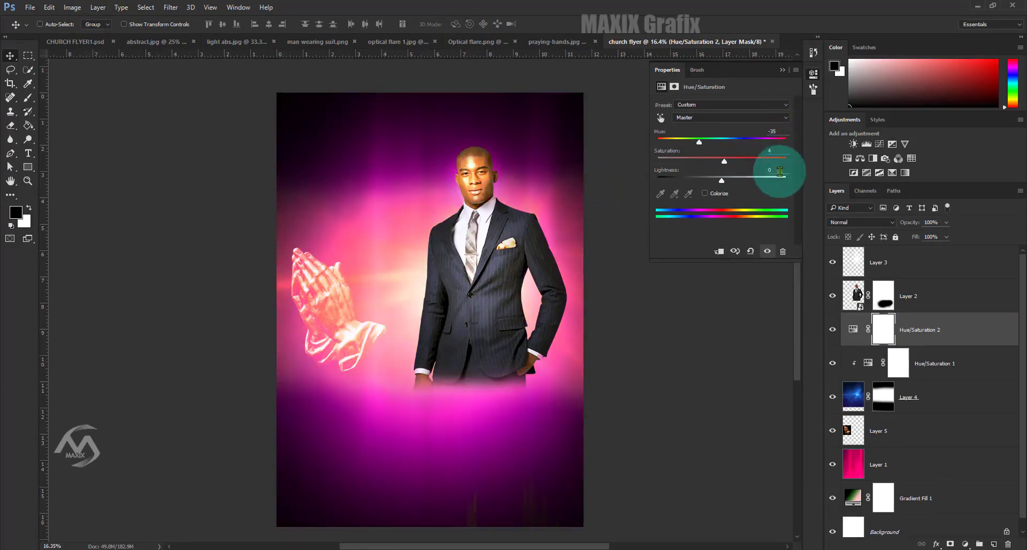
click(779, 170)
click(782, 70)
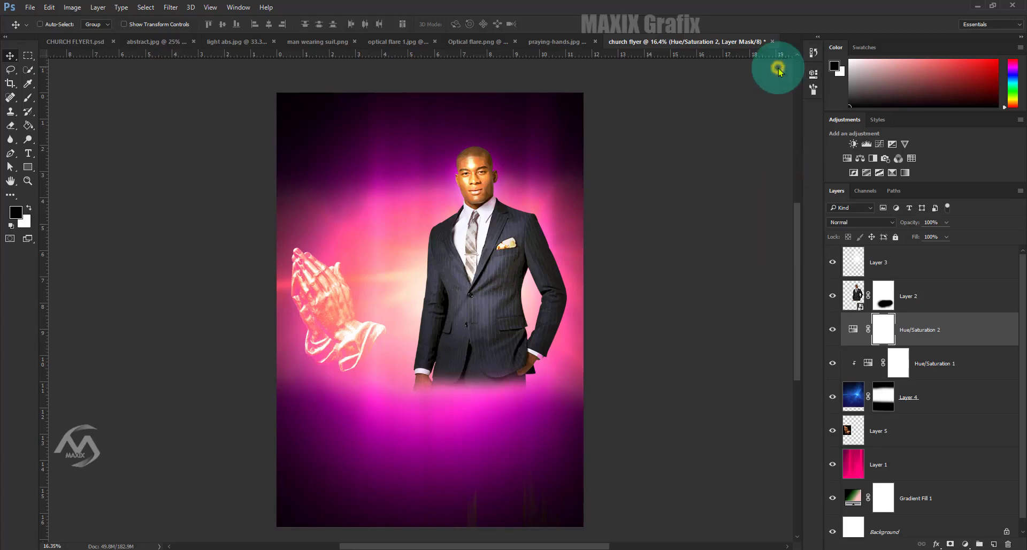
Group the layers from Hue/Saturation 2 down to Gradient Fill 1 as BACKGROUND.
click(921, 340)
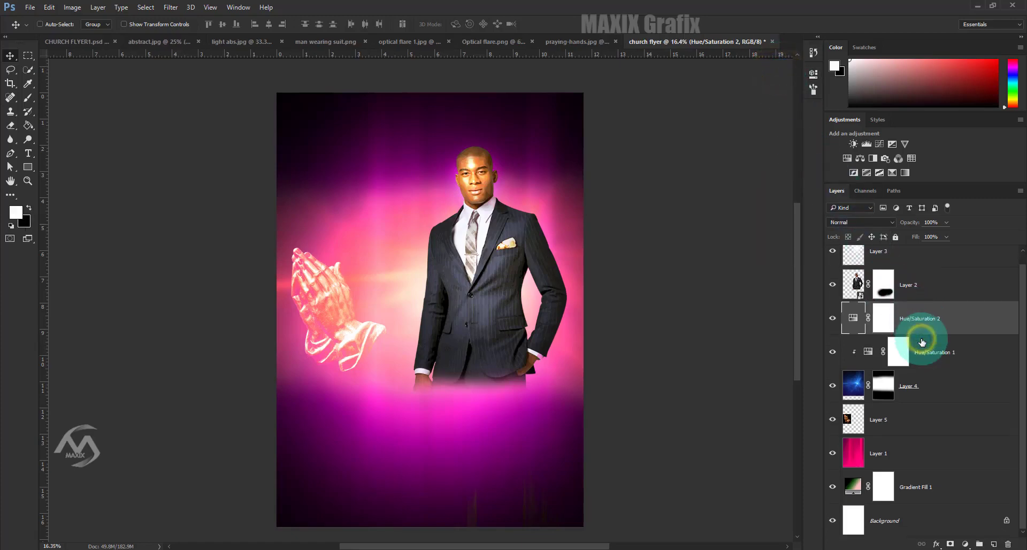
shift+click(920, 486)
right_click(921, 487)
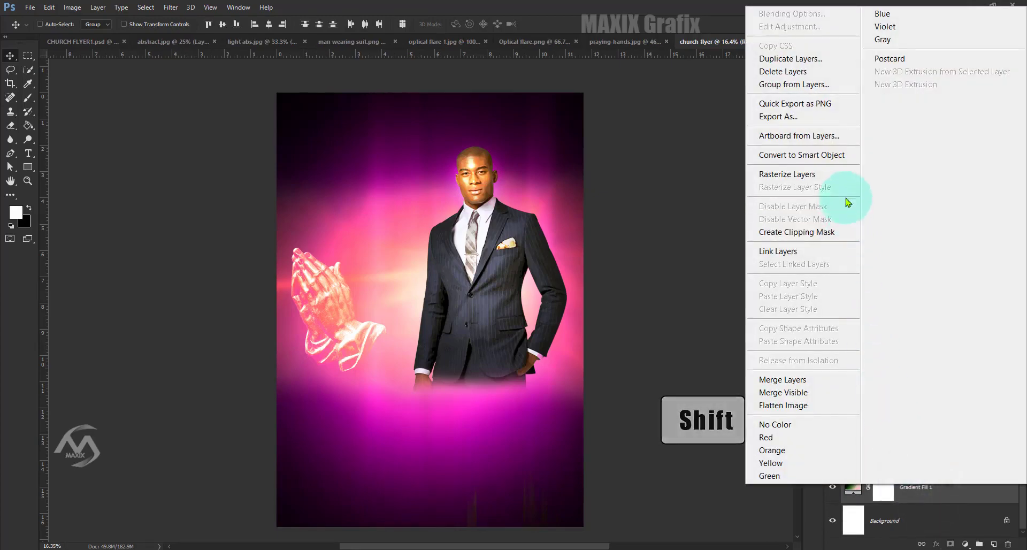
click(829, 87)
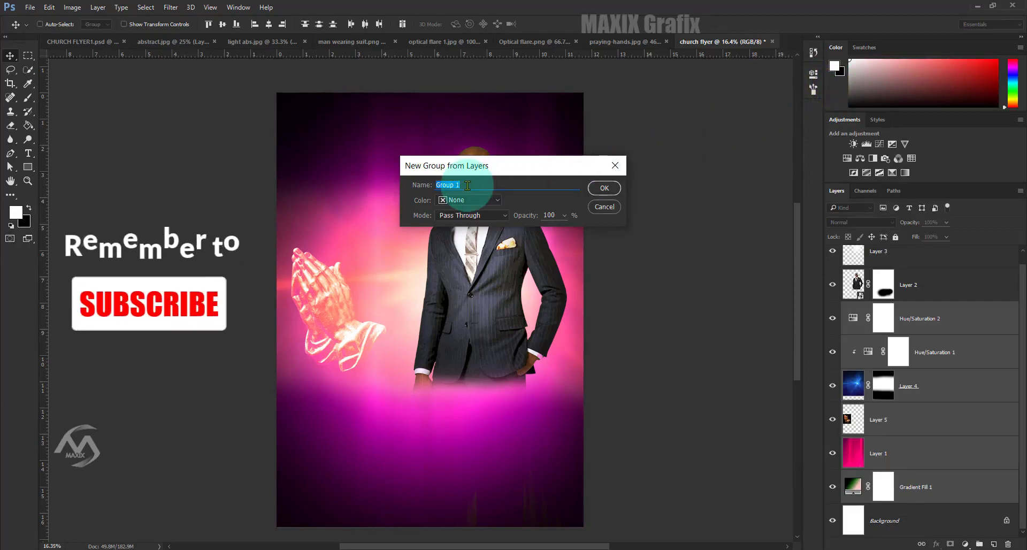
text(BACKGROUND)
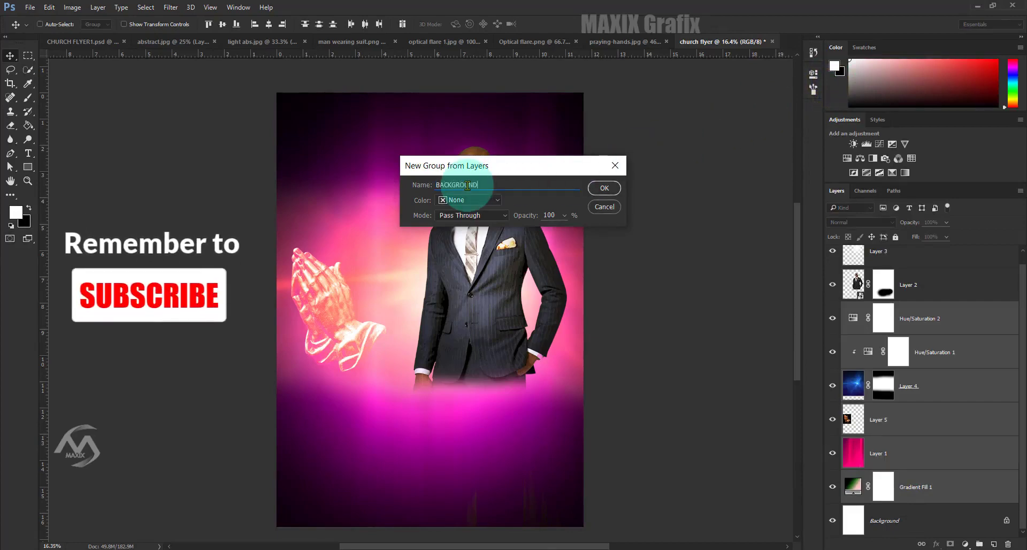
click(602, 187)
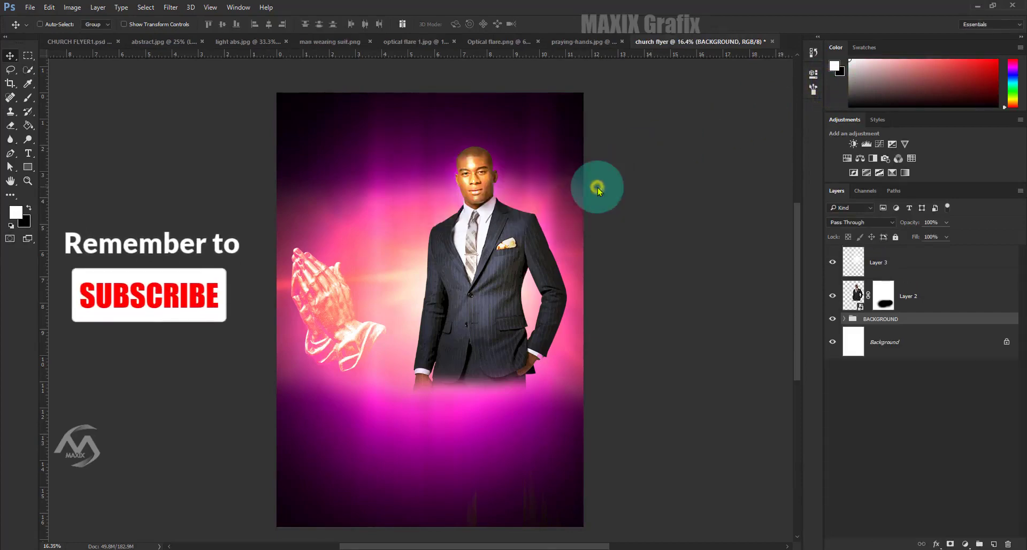
Add a new title text line near the top-left of the flyer above Layer 3.
click(869, 267)
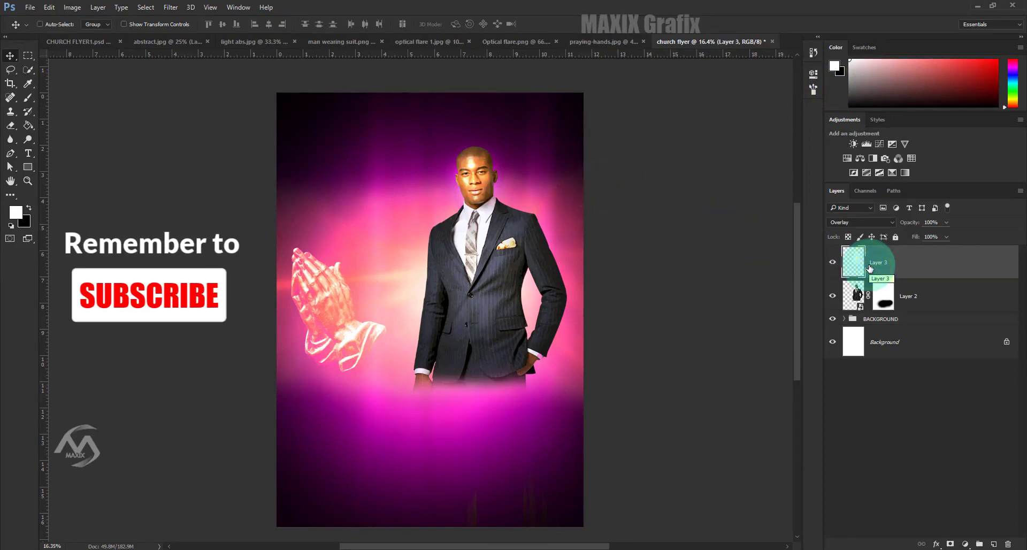
click(28, 154)
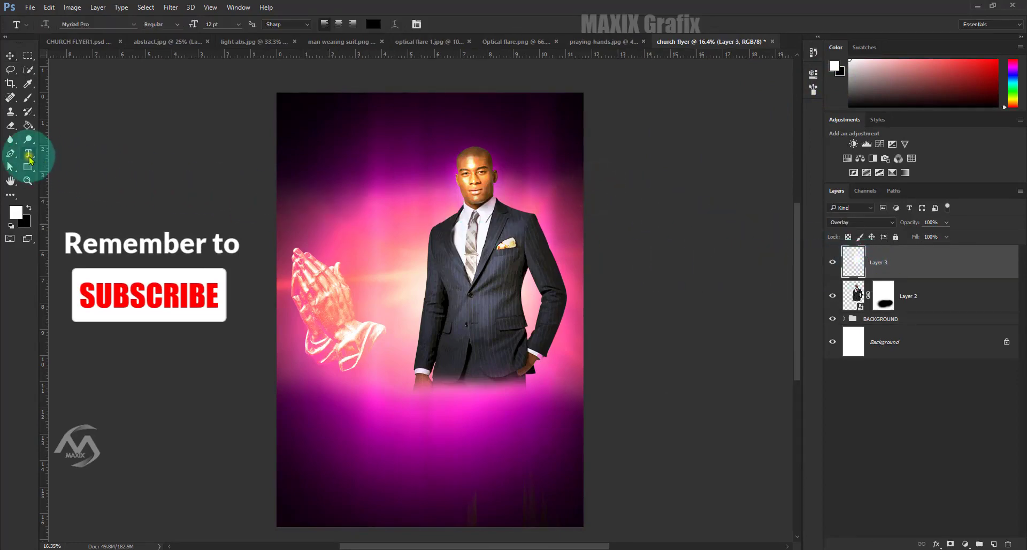
click(311, 128)
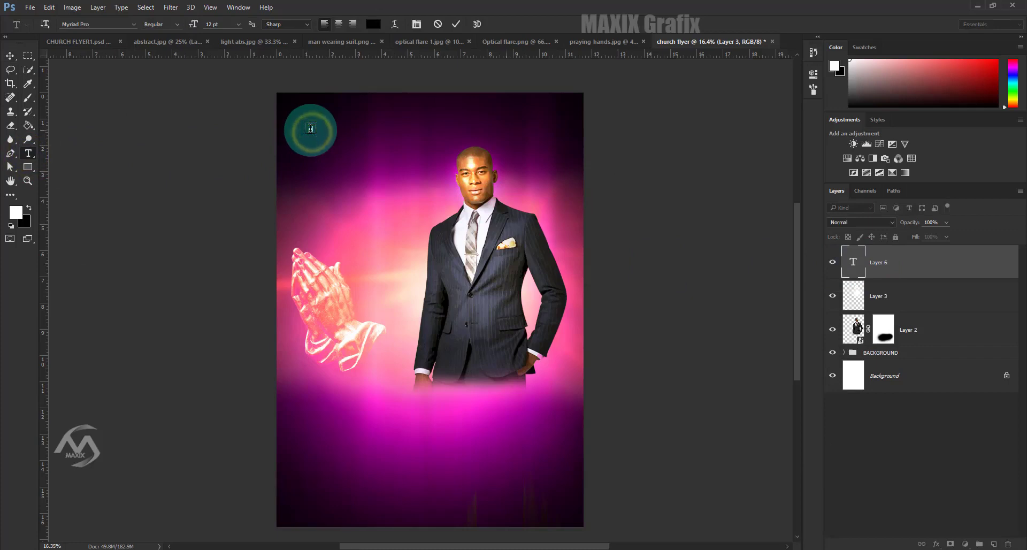
text(text)
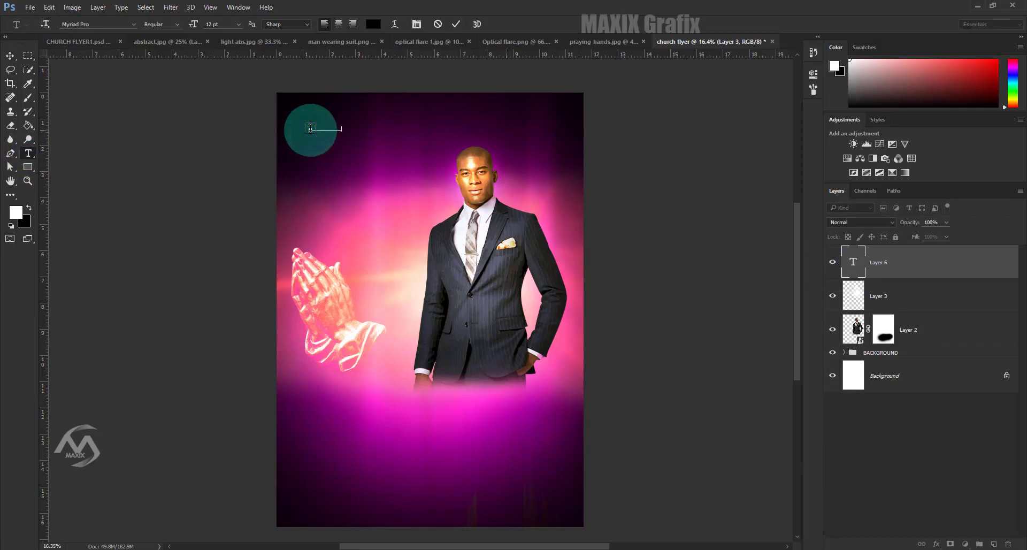
click(456, 24)
Set the title font to Roboto Light at 30 pt.
click(238, 8)
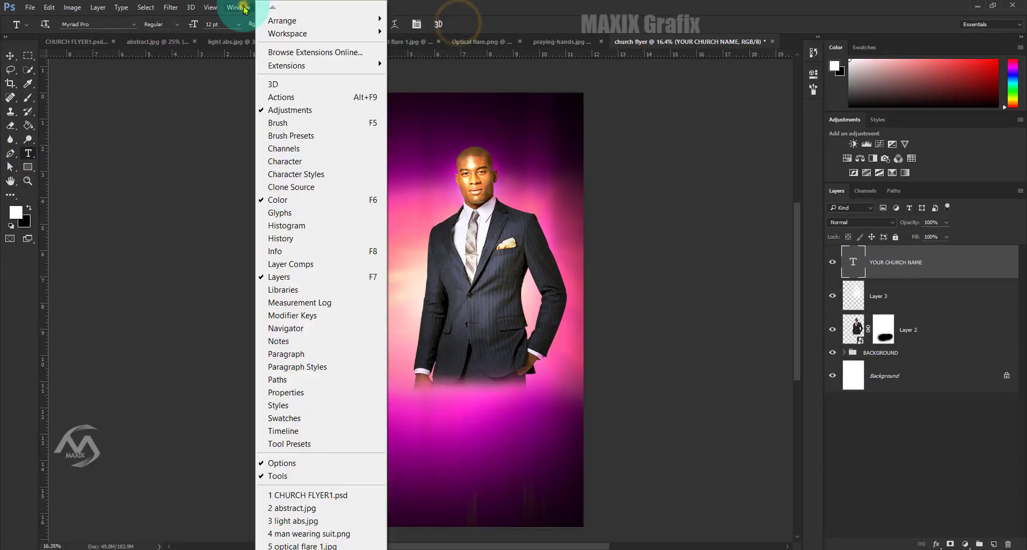
click(264, 161)
click(751, 125)
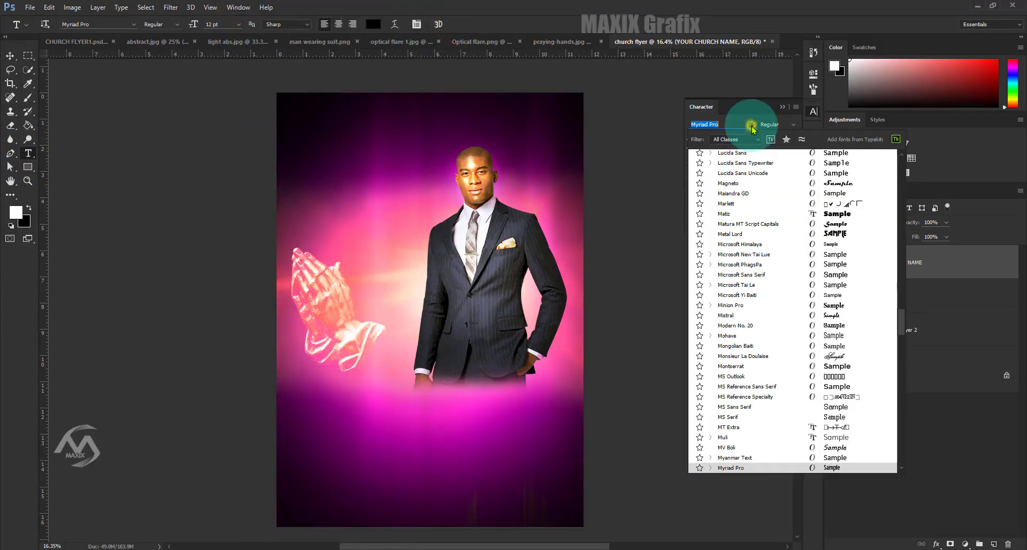
text(Roboto)
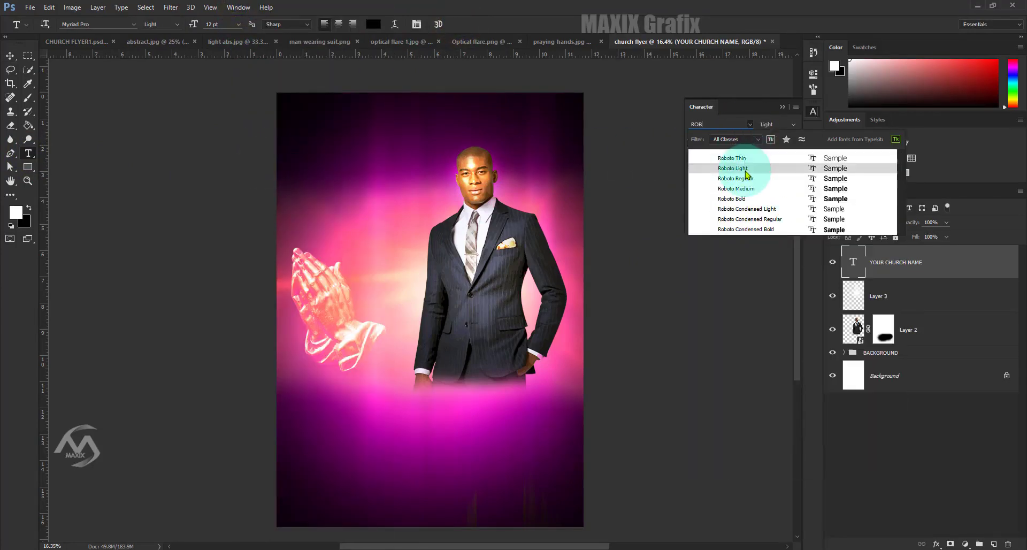
click(747, 174)
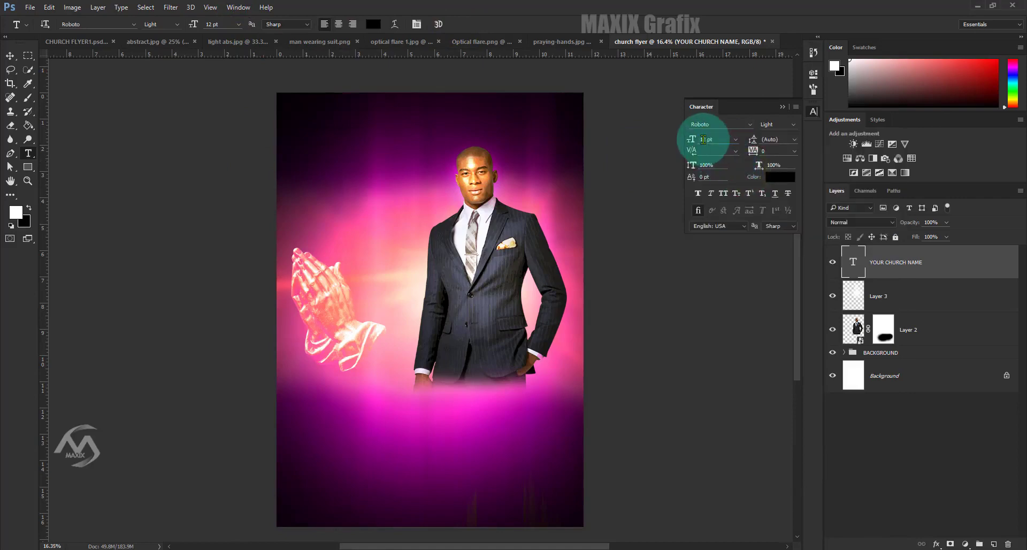
click(705, 139)
text(30)
key(Return)
Give the title tracking 100 and white colour, and nudge it to the top-left.
click(795, 151)
click(800, 325)
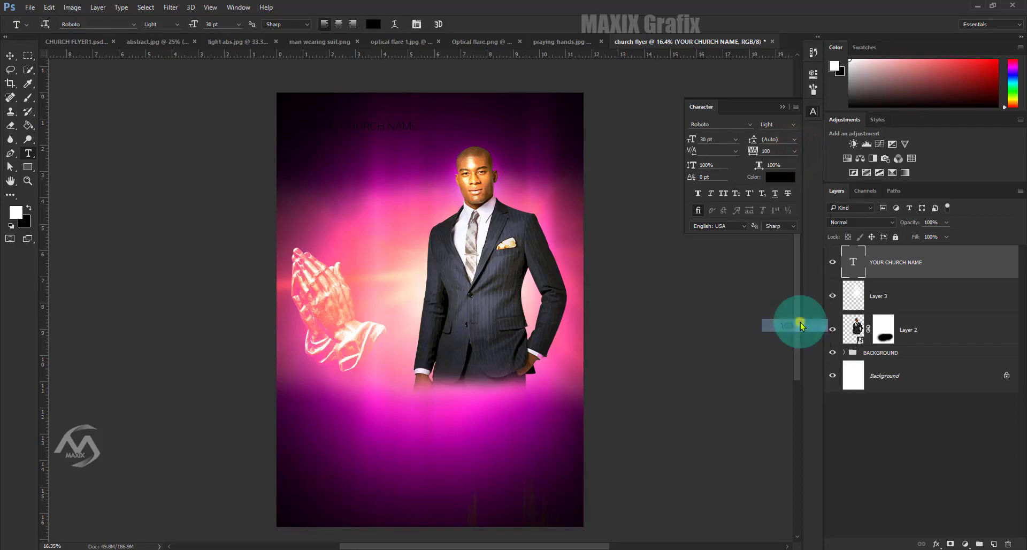
click(780, 176)
drag(645, 72, 615, 38)
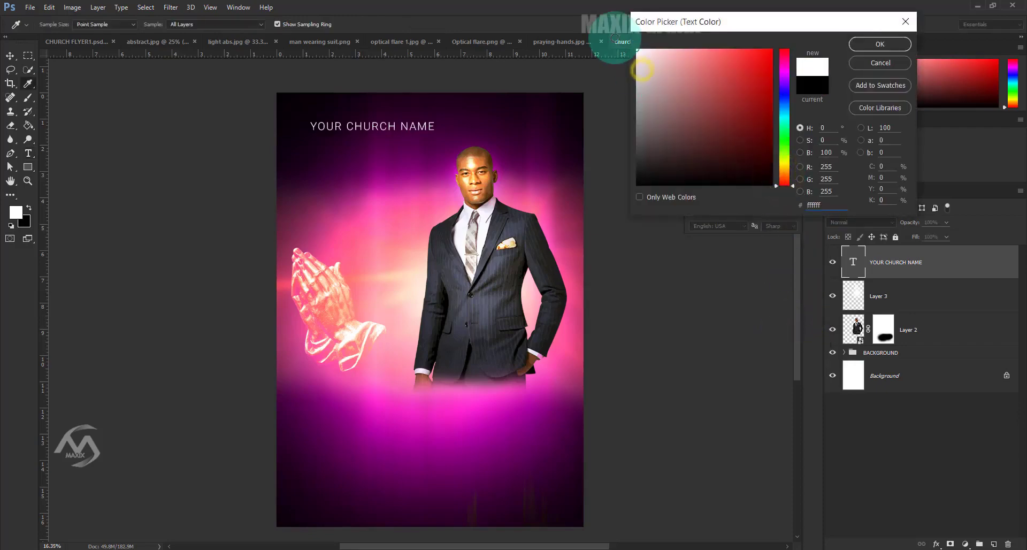
click(880, 44)
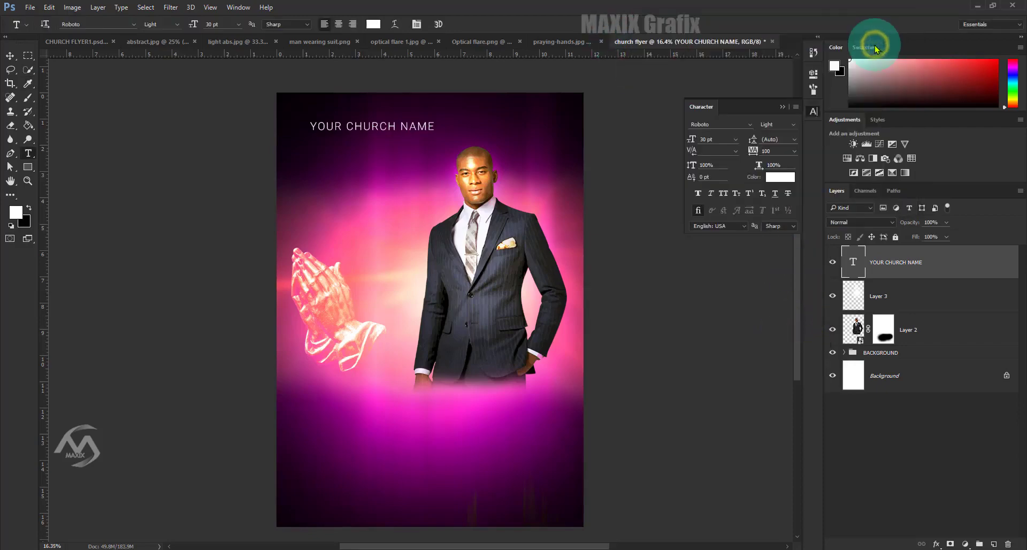
click(377, 130)
drag(374, 142, 379, 140)
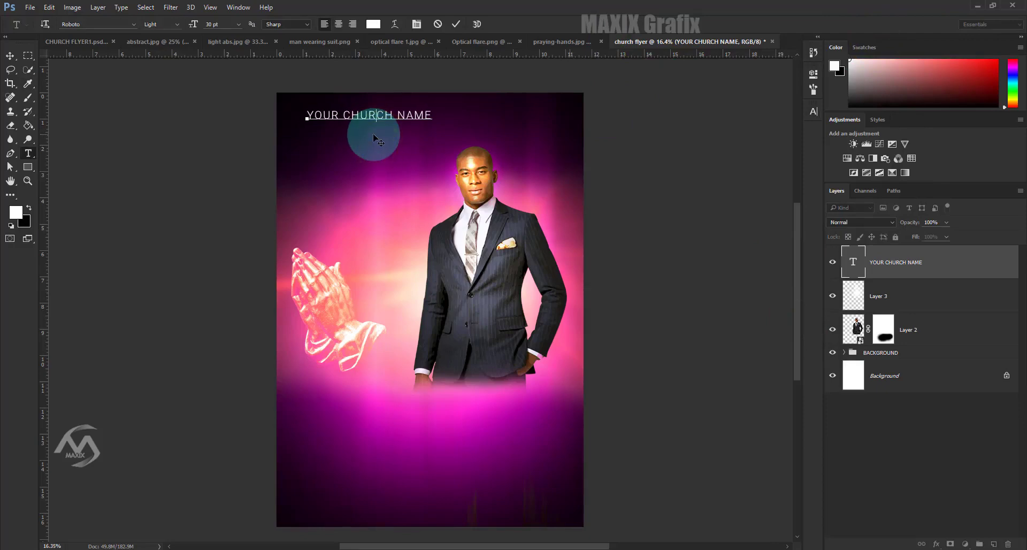
click(456, 24)
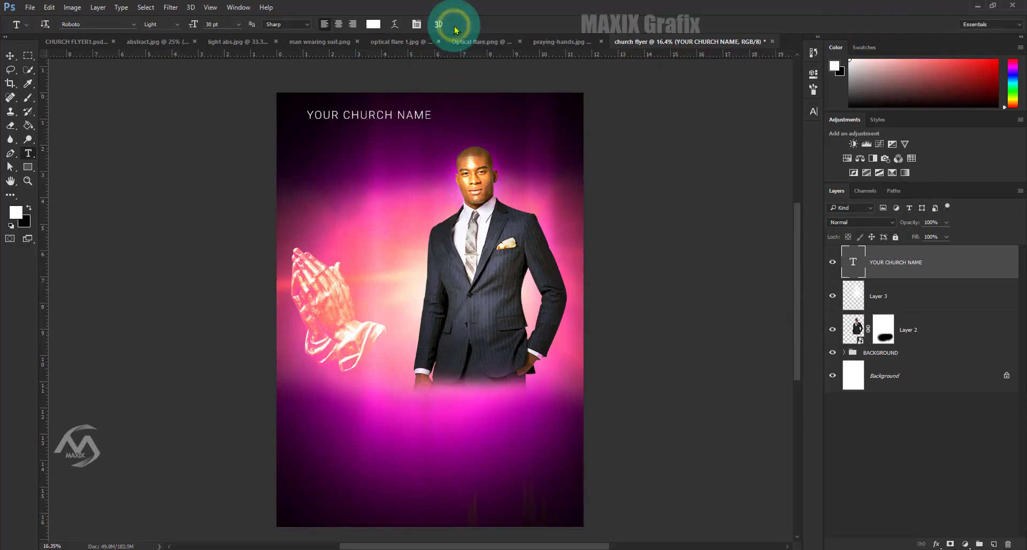
Duplicate the title layer, move the copy down and retype it as 'presents'.
right_click(868, 262)
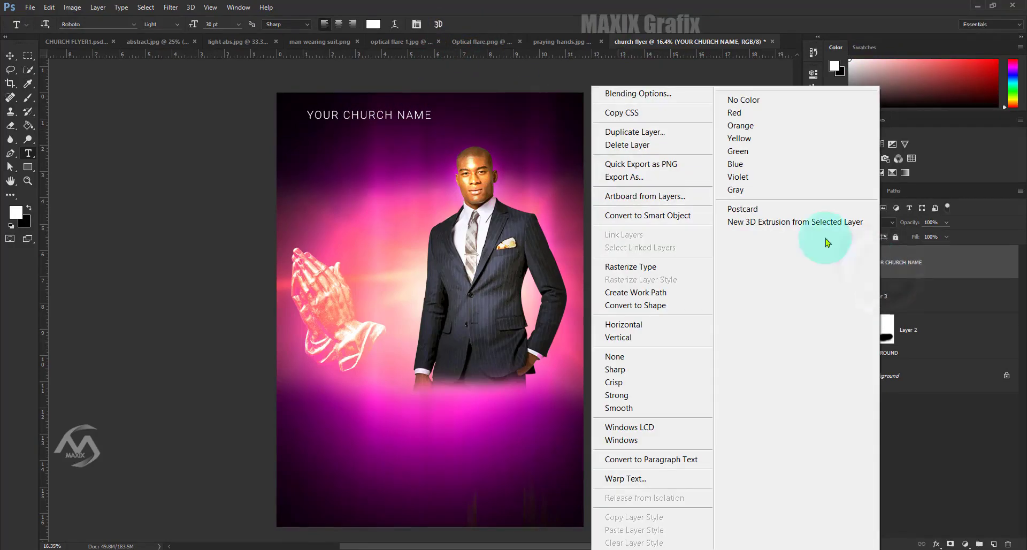
click(677, 138)
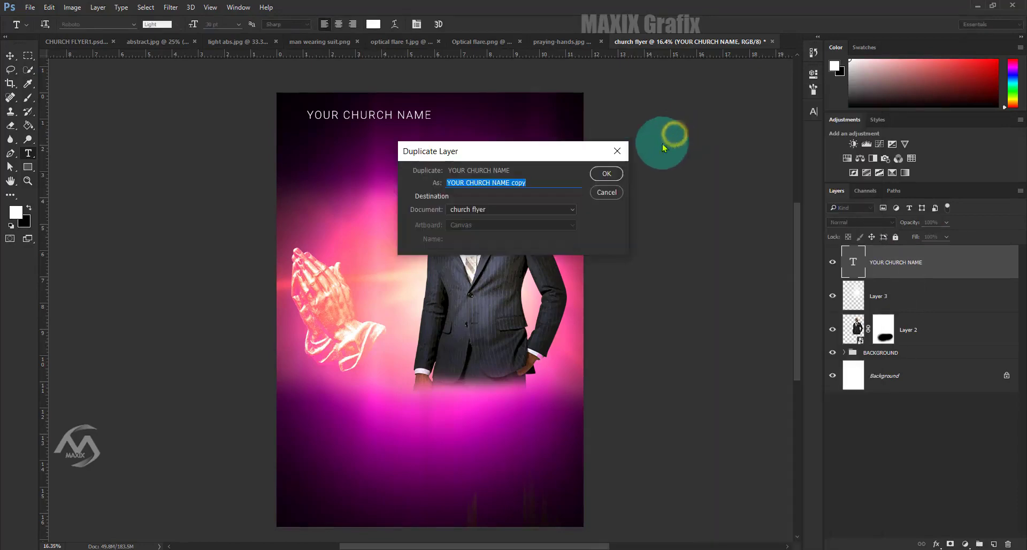
click(613, 177)
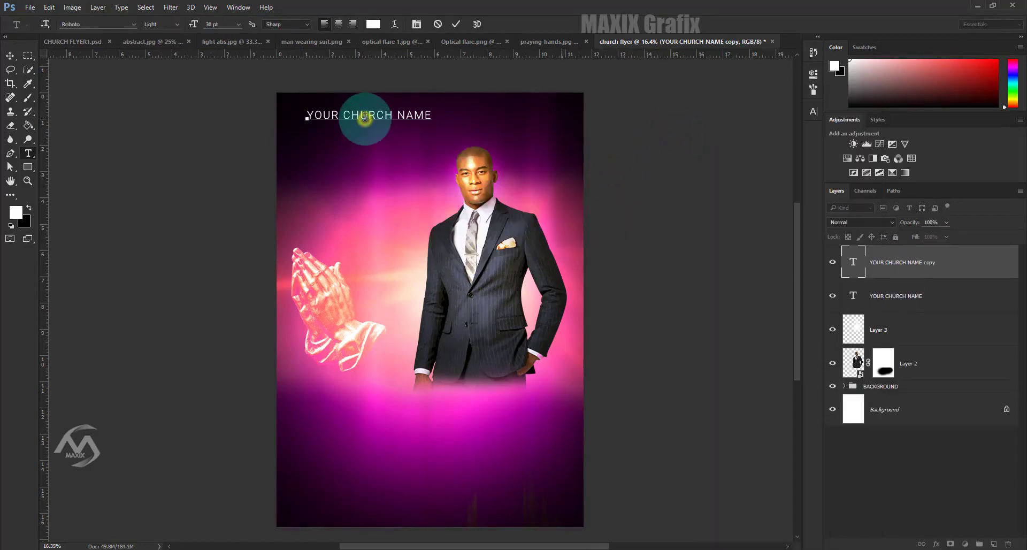
drag(364, 117, 365, 143)
text(presents)
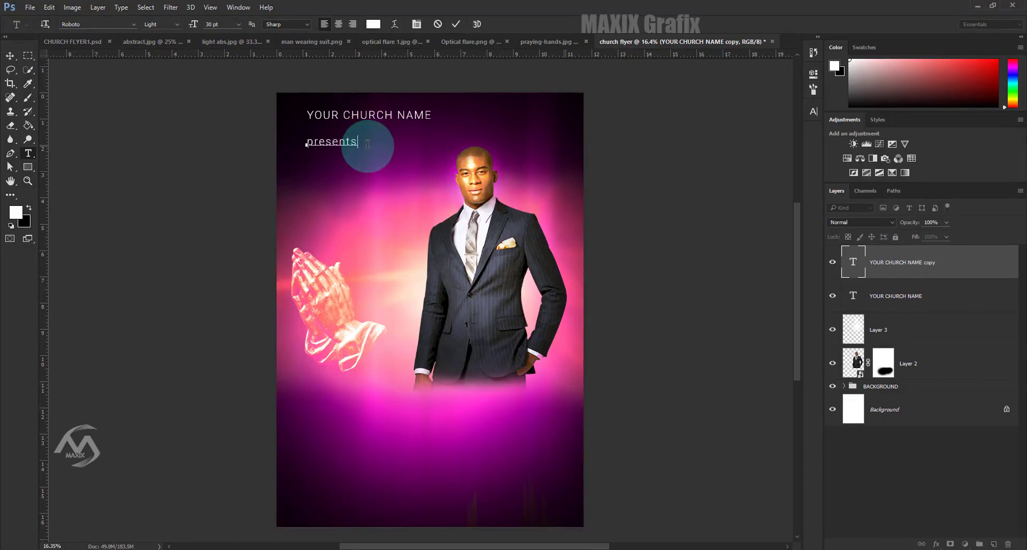
click(455, 24)
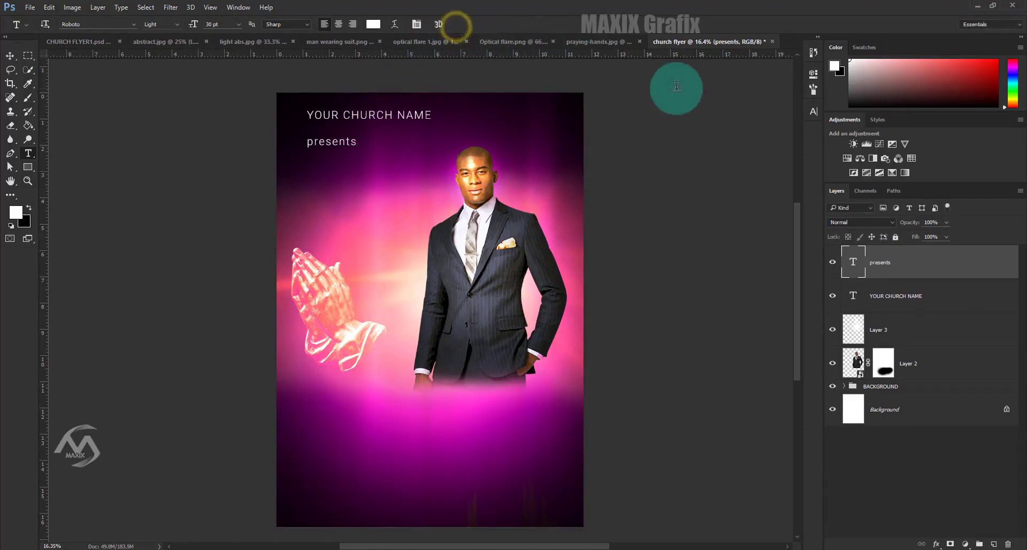
Set 'presents' to Brush Script Std and centre it beneath the title.
click(816, 119)
click(748, 124)
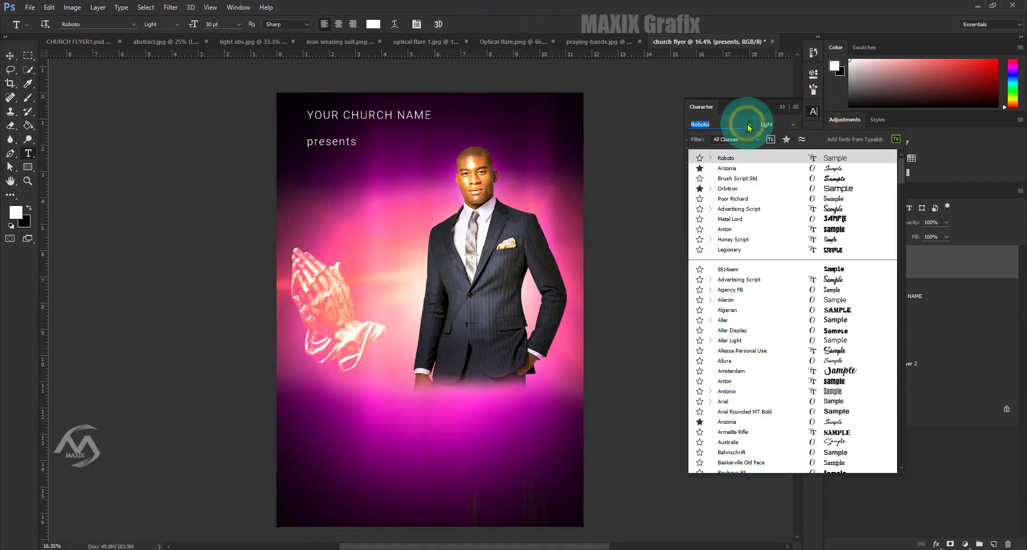
click(748, 181)
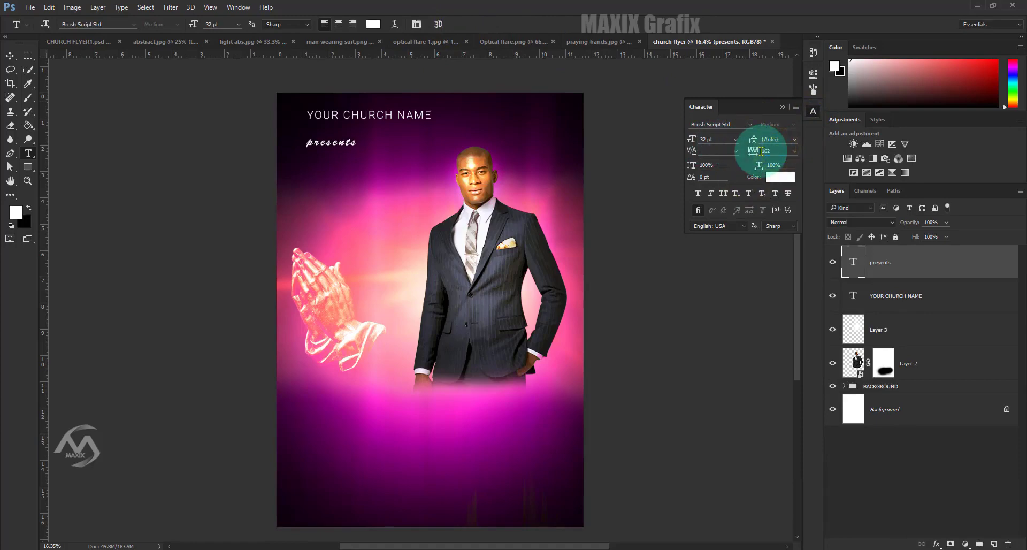
click(781, 107)
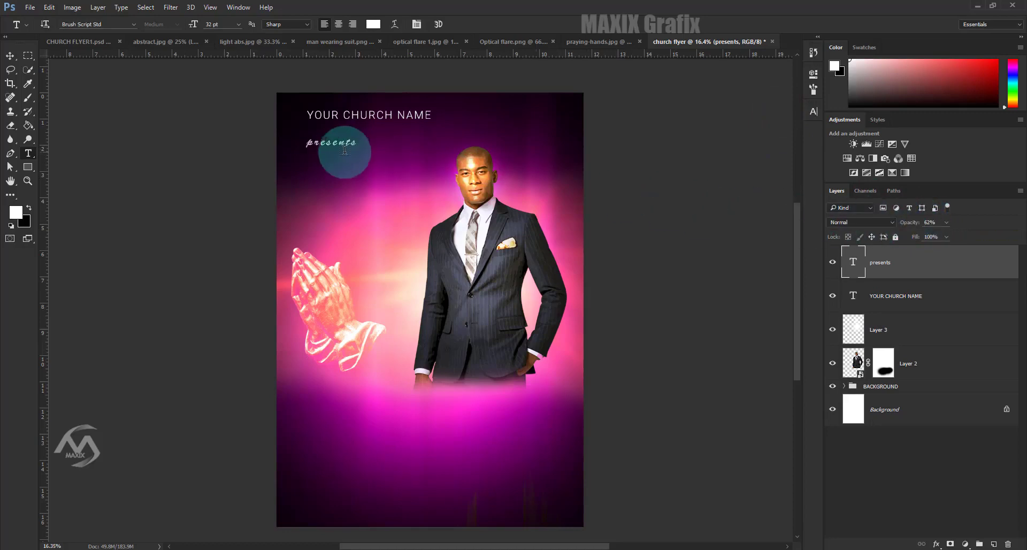
drag(336, 159, 375, 147)
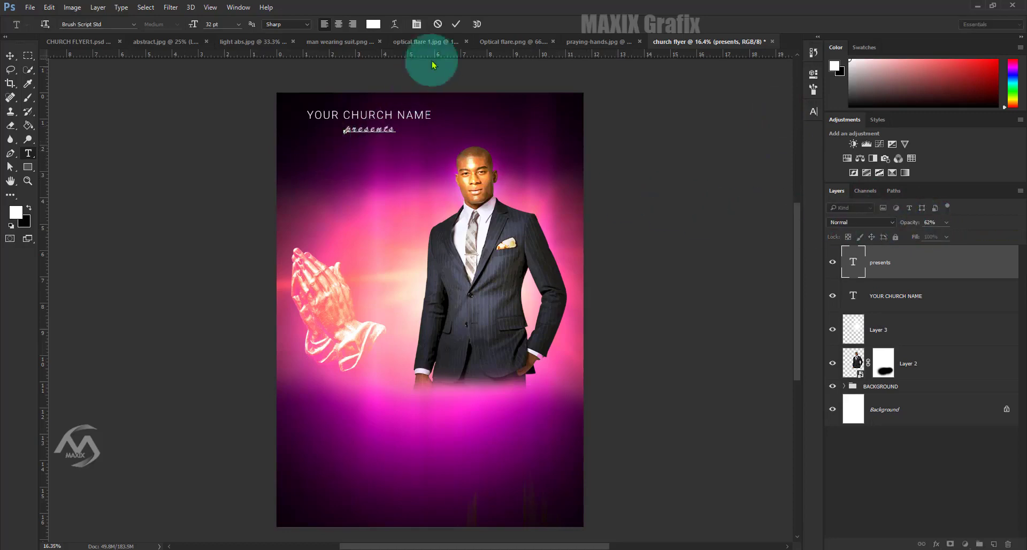
click(455, 24)
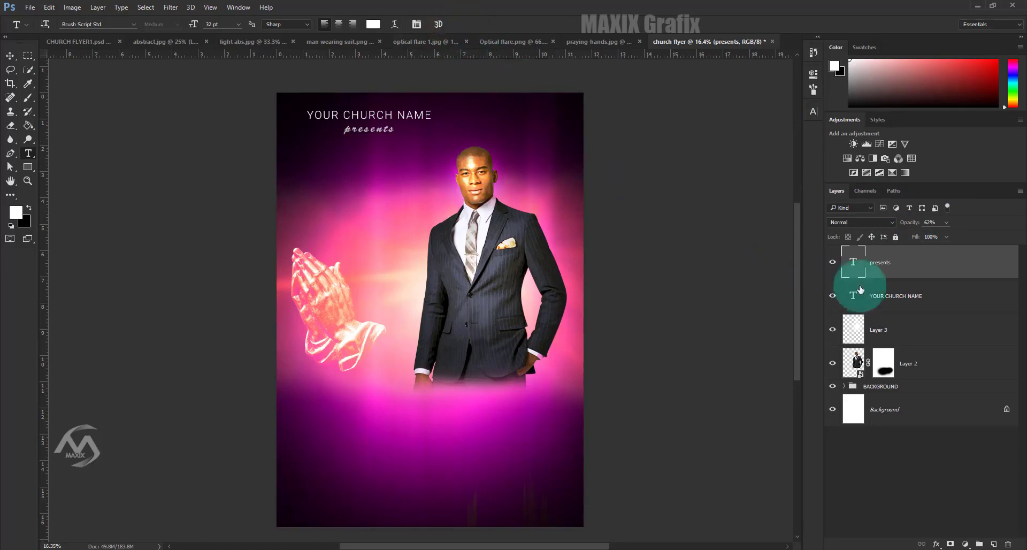
shift+click(885, 295)
Create a '3 days' text line on the left below 'presents'.
click(10, 56)
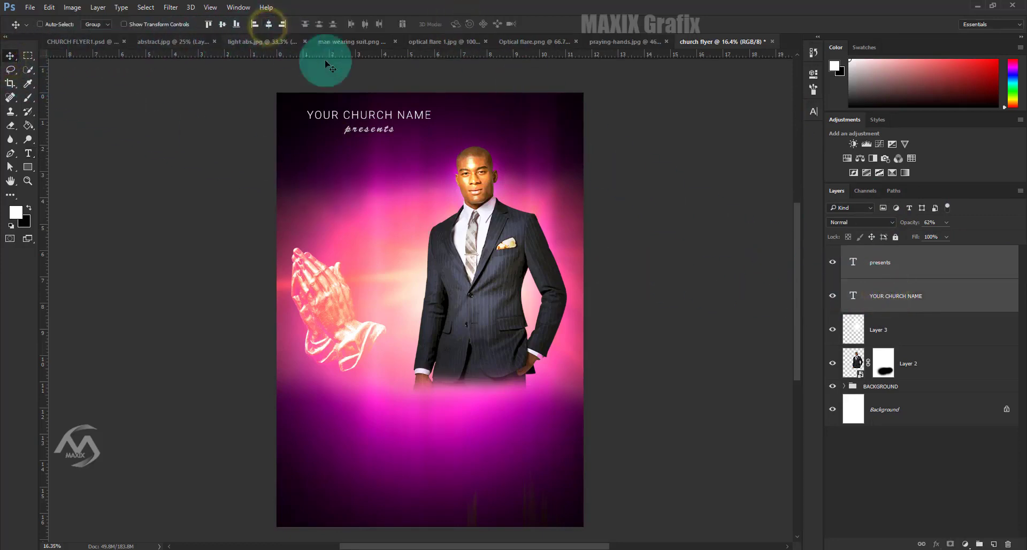
click(918, 260)
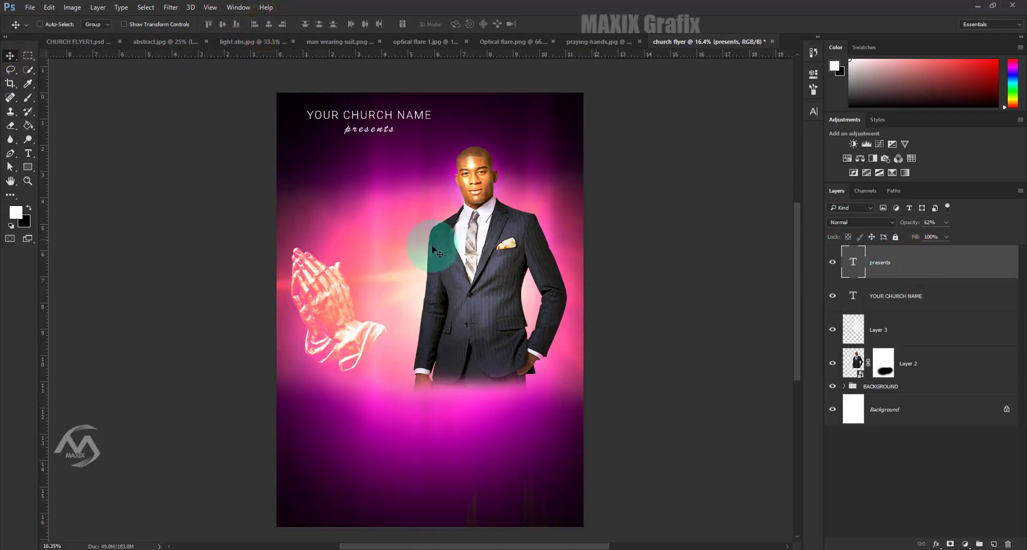
click(28, 153)
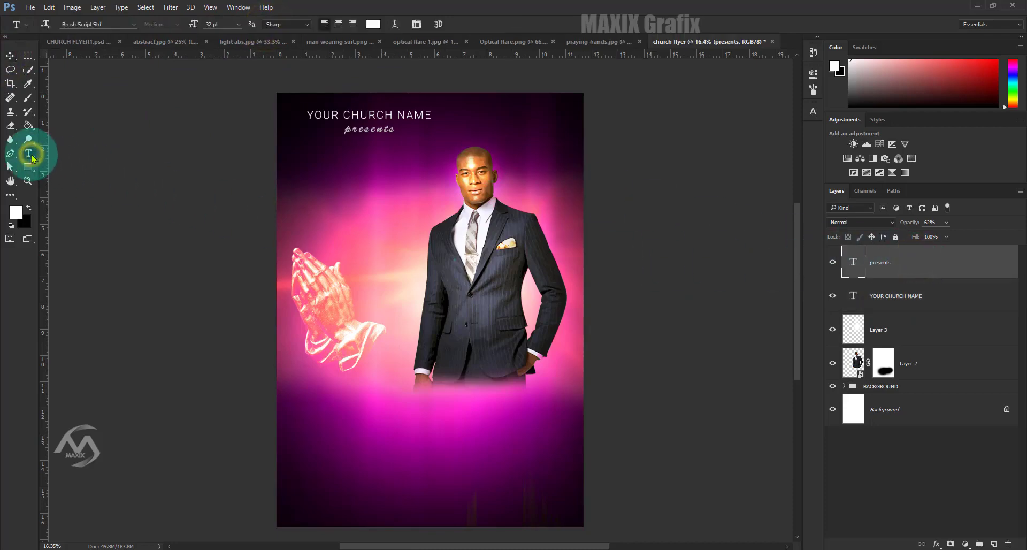
click(339, 185)
text(3 days)
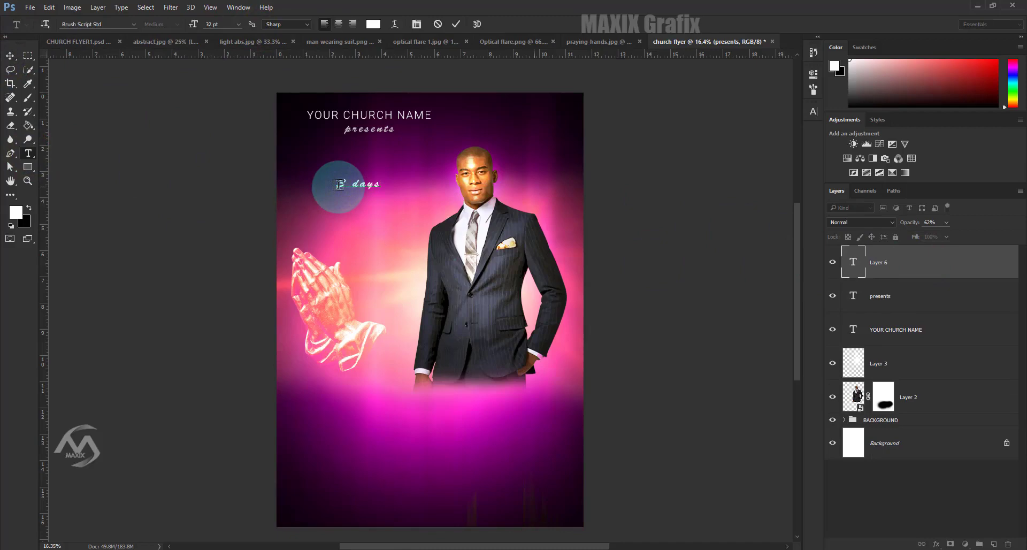
click(457, 24)
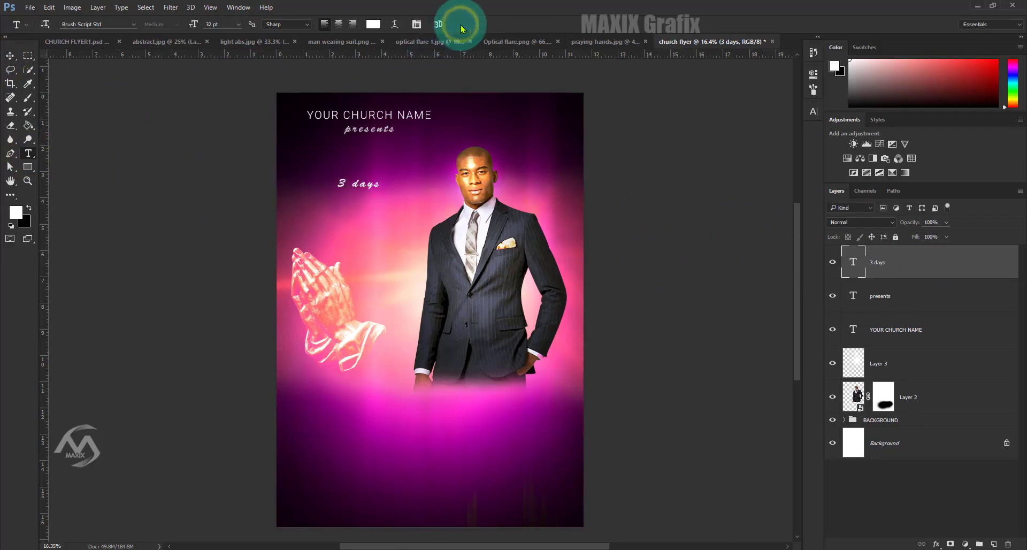
Set '3 days' to the Arizonia font at 82 pt.
click(814, 111)
click(749, 124)
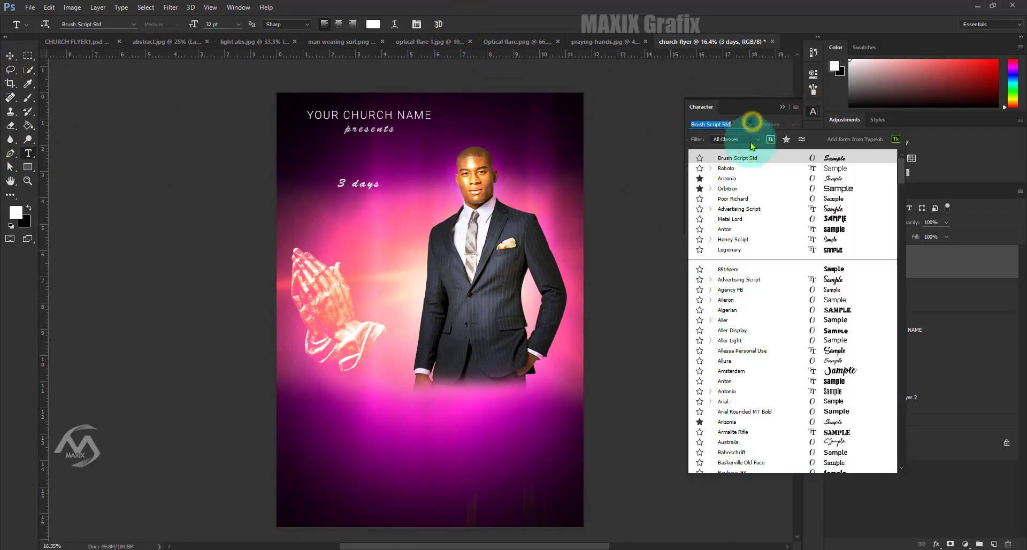
click(752, 179)
click(704, 139)
text(82)
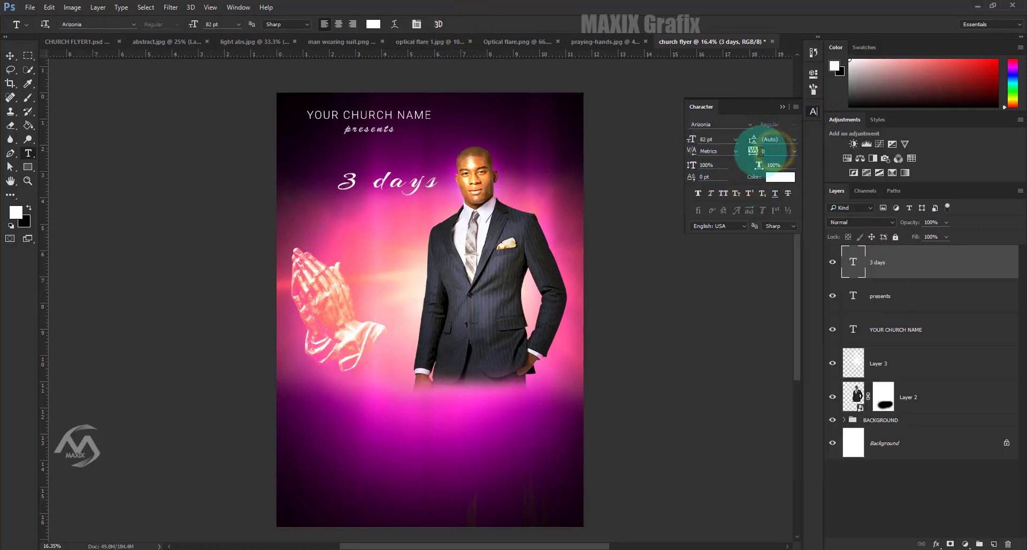
Colour '3 days' gold #f9dd62 and move it further left.
click(780, 177)
double_click(833, 204)
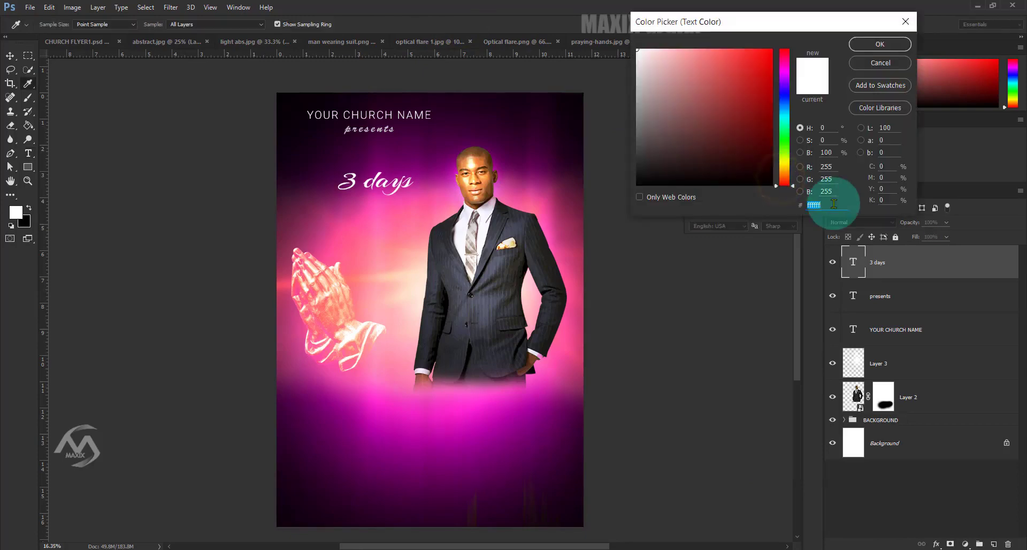
text(f9dd62)
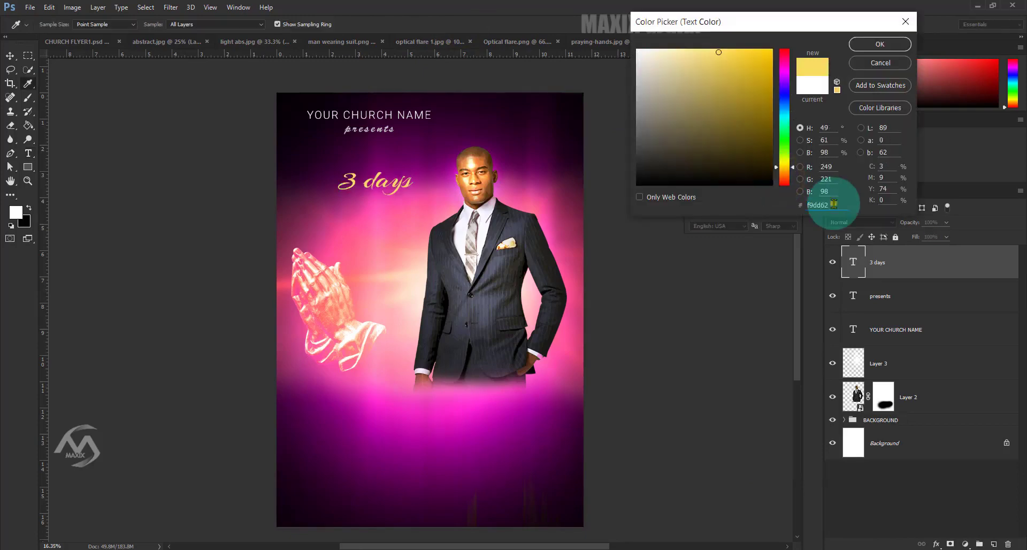
click(833, 205)
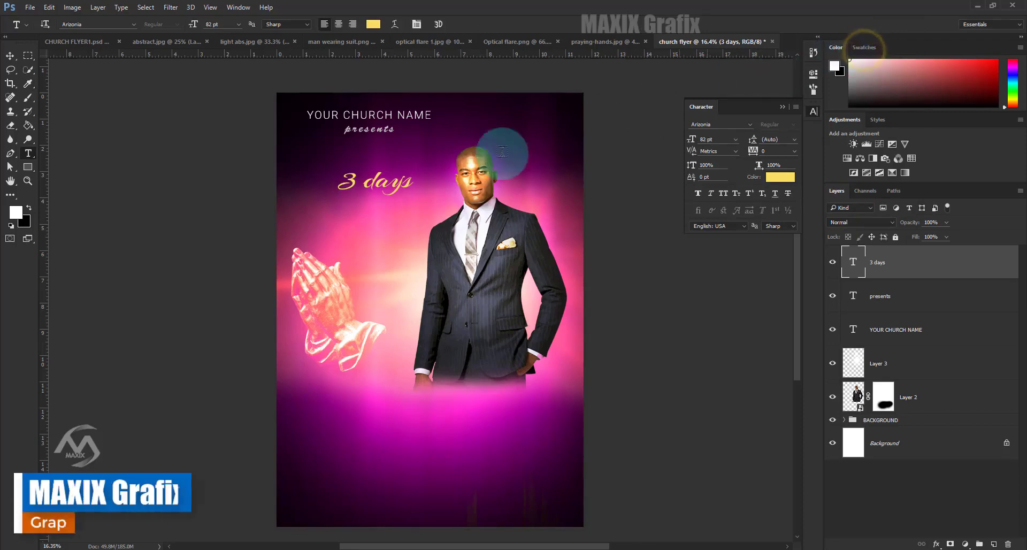
click(386, 192)
drag(387, 210, 353, 213)
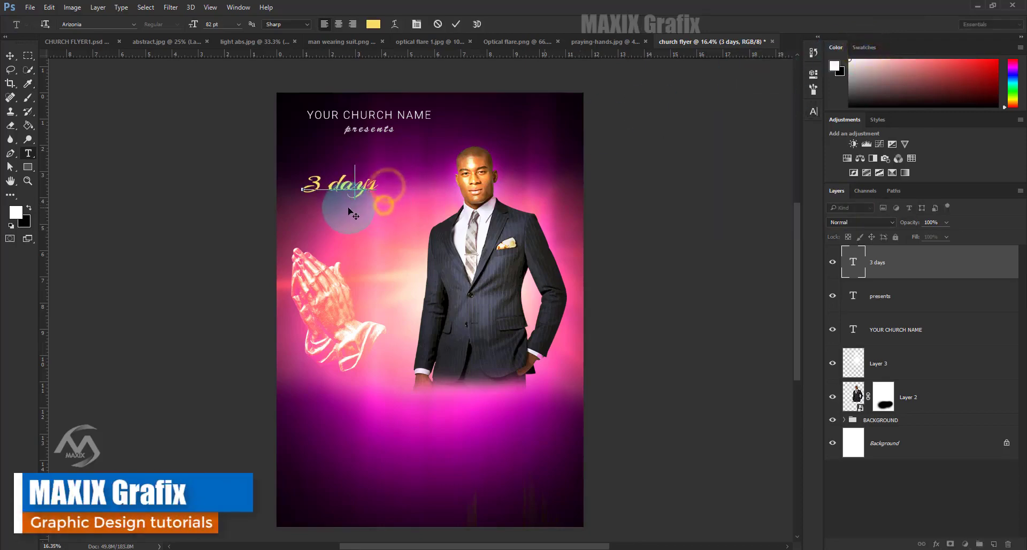
click(456, 24)
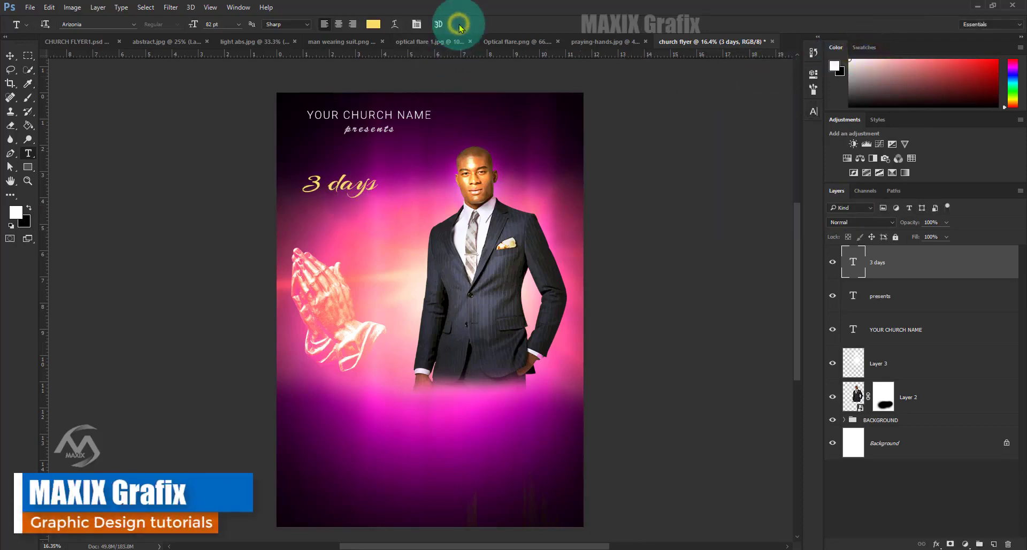
click(866, 295)
Type 'FASTING &' and 'PRAYERS' on two lines below '3 days'.
click(319, 210)
text(FAS)
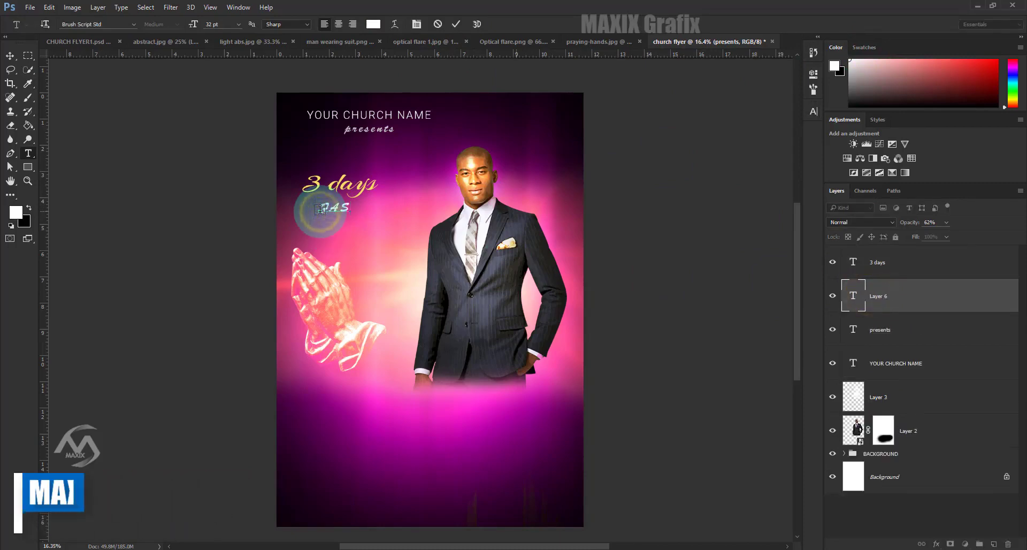
text(TING &)
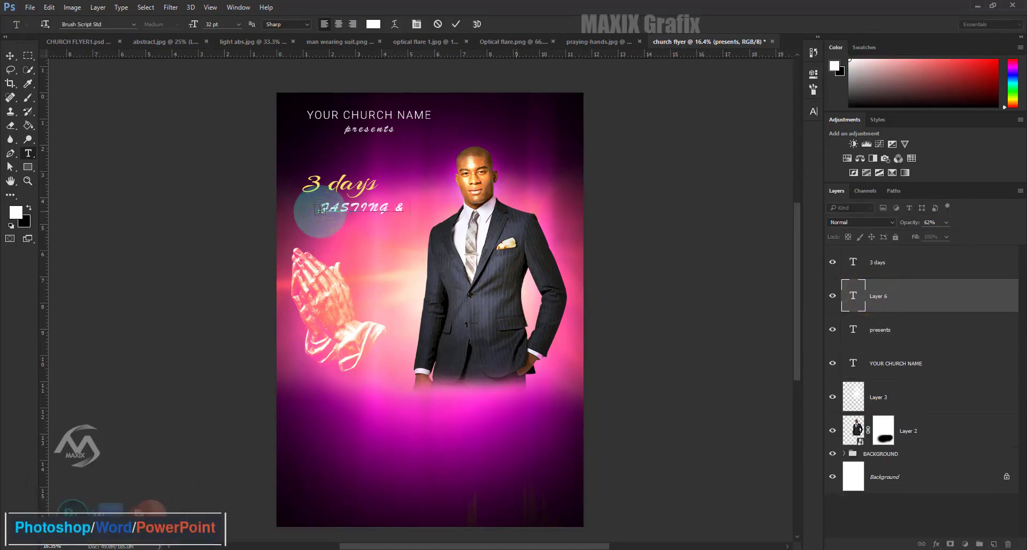
key(Return)
text(PRAYERS)
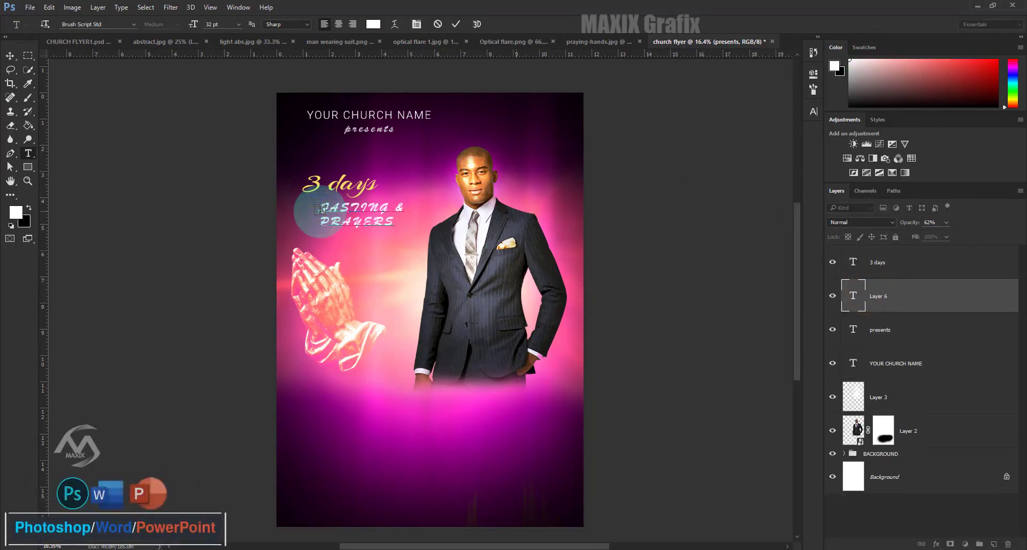
click(455, 24)
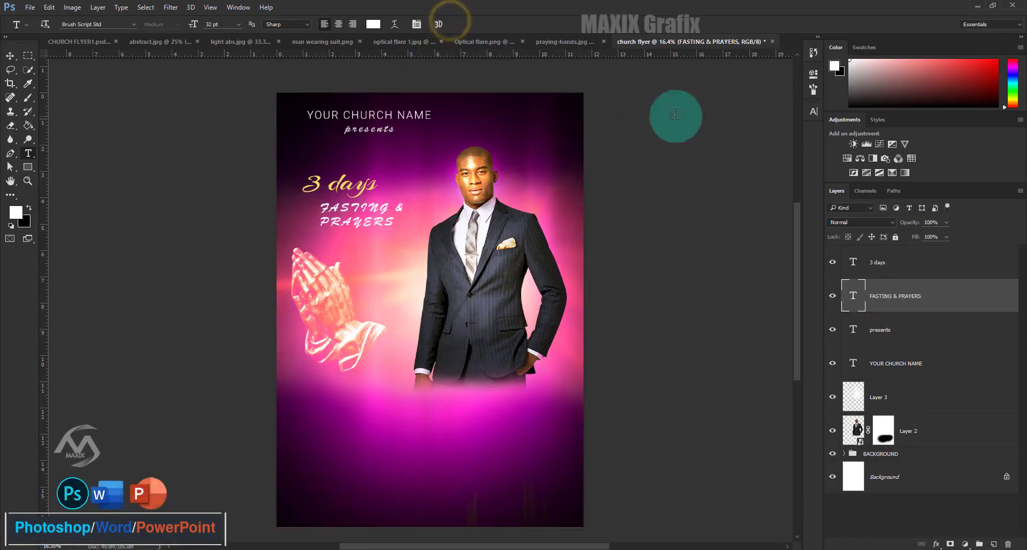
Set the heading to Orbitron Black at 64 pt with 128% leading.
click(813, 111)
click(750, 124)
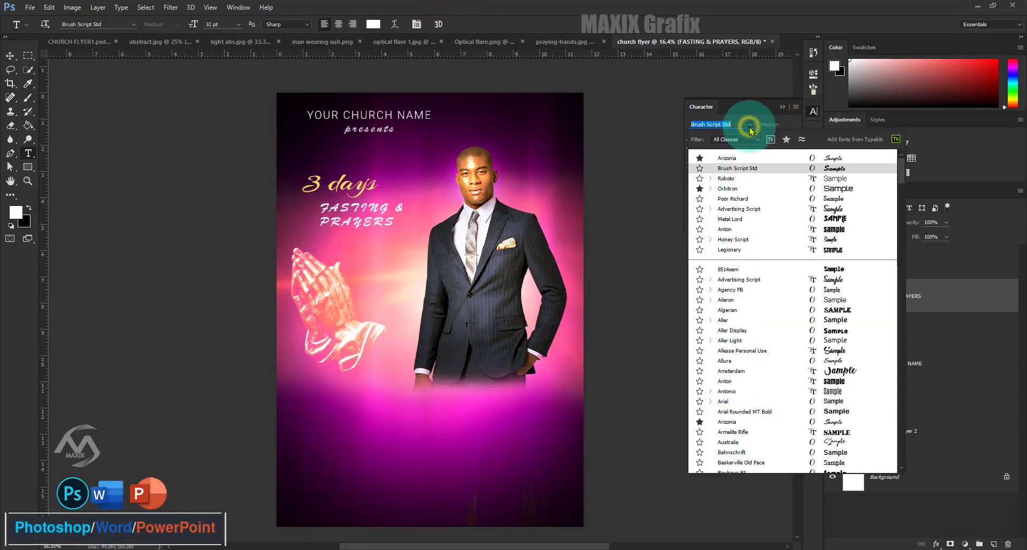
click(751, 192)
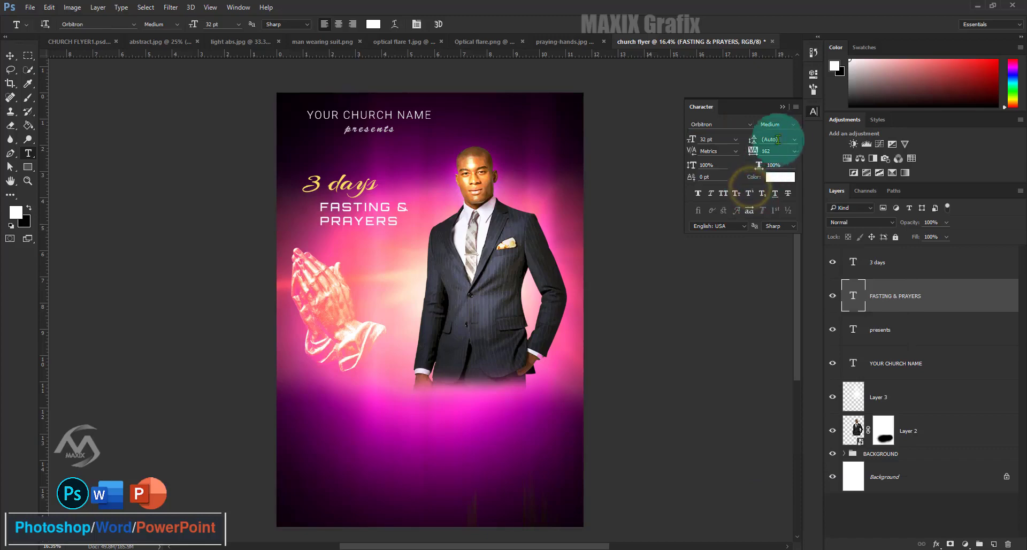
click(786, 125)
click(795, 160)
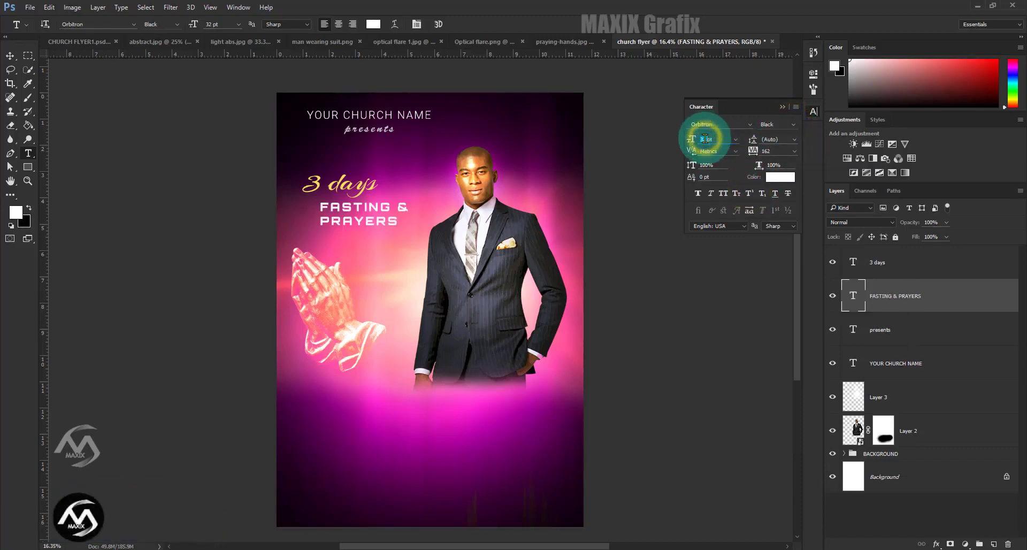
text(64)
key(Return)
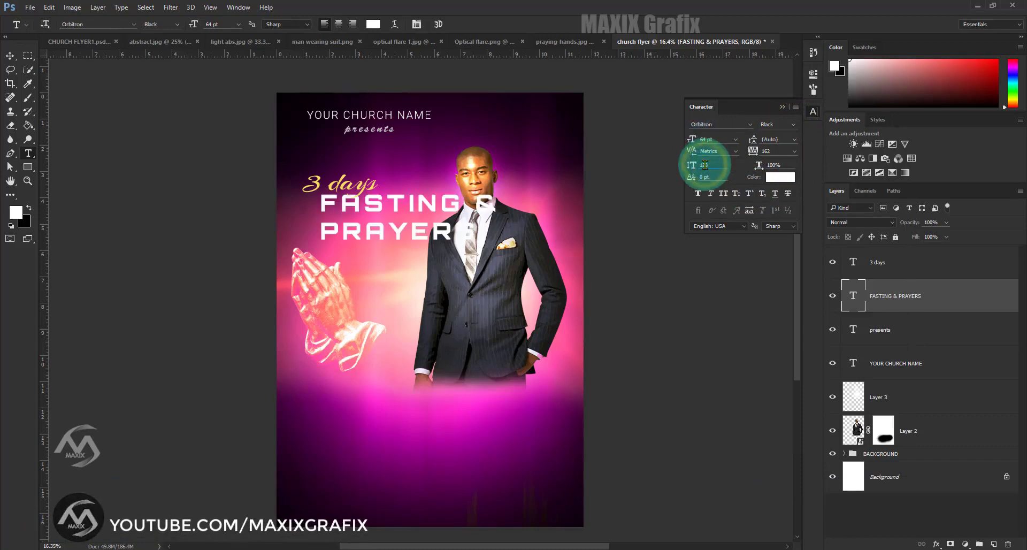
key(Return)
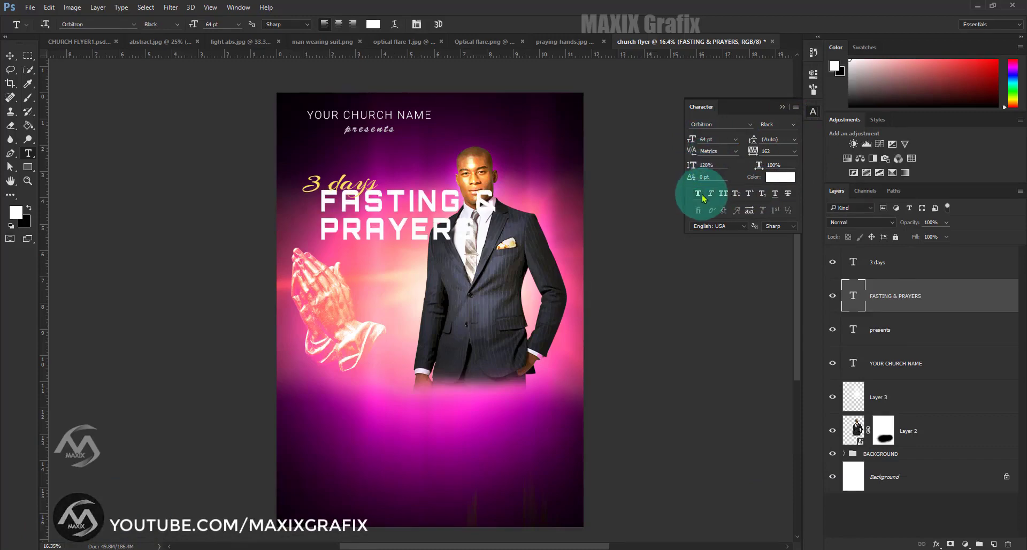
Apply Faux Bold and tracking 0 to the heading.
click(700, 194)
click(794, 150)
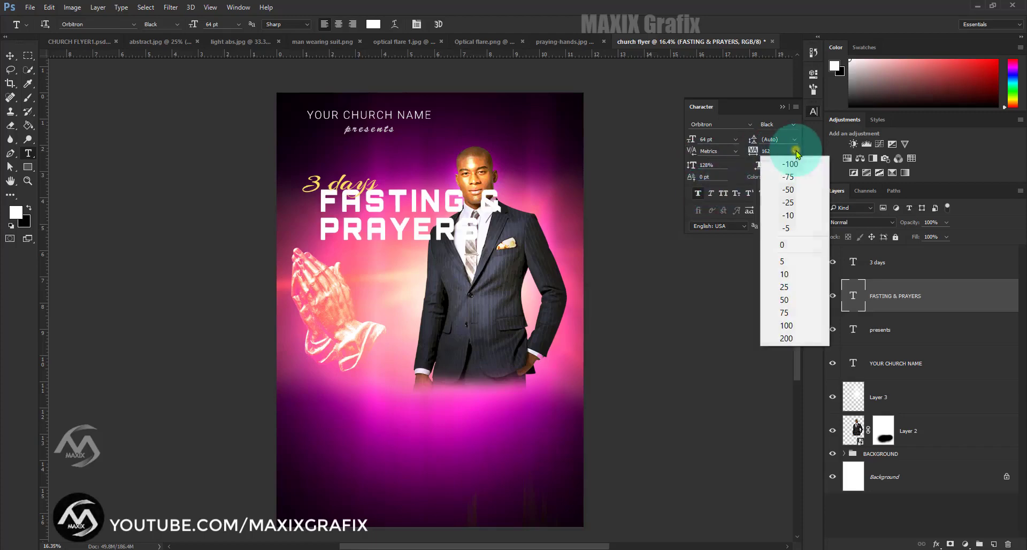
click(796, 245)
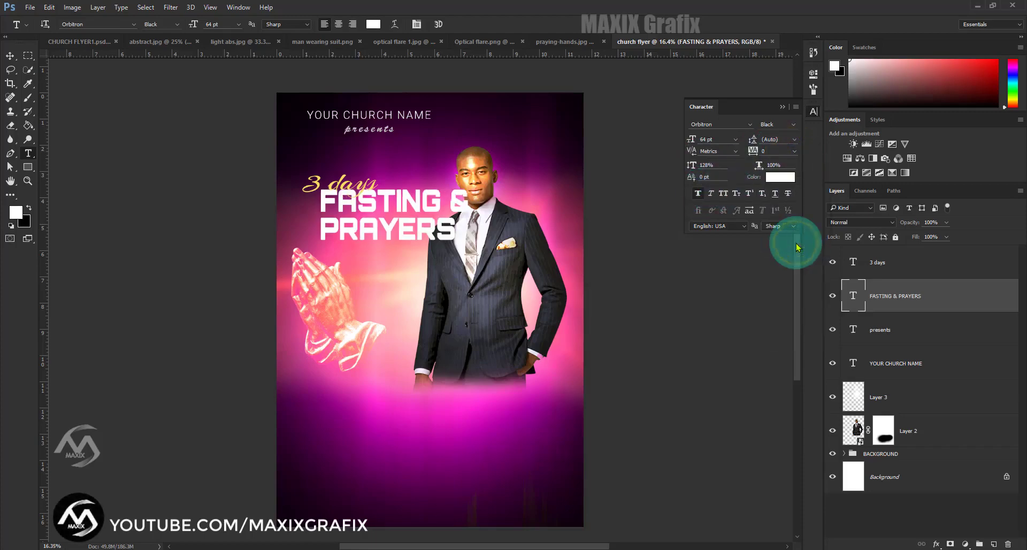
click(471, 203)
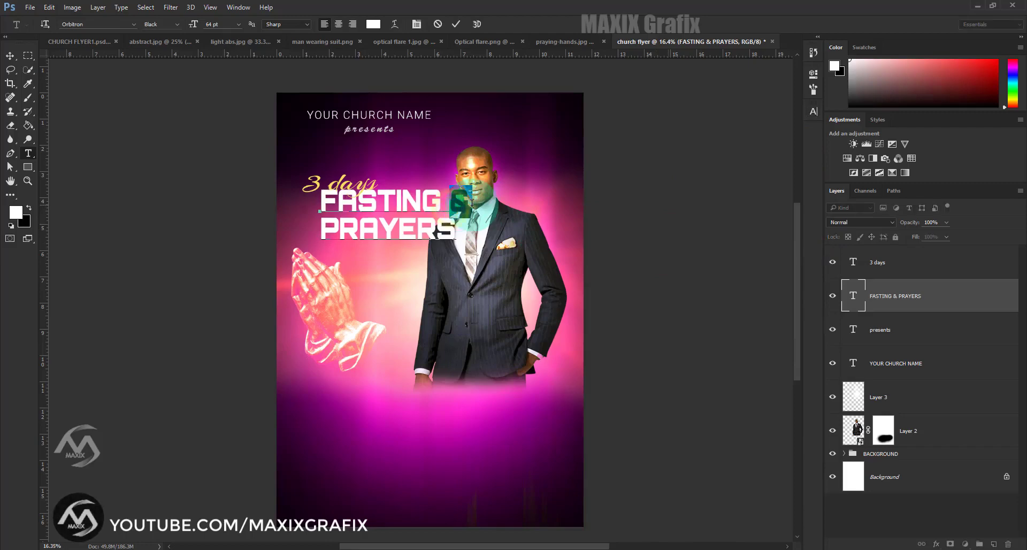
click(813, 112)
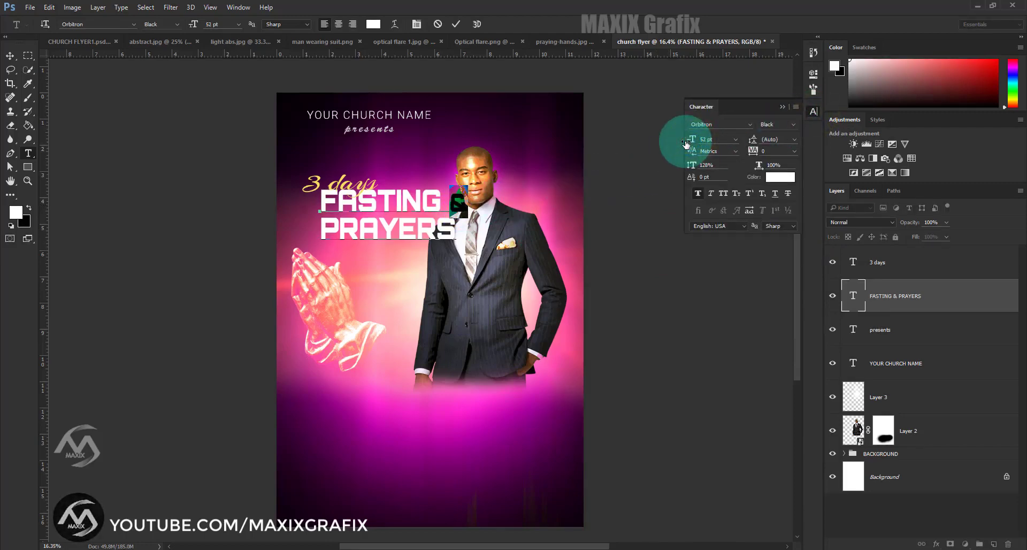
click(456, 24)
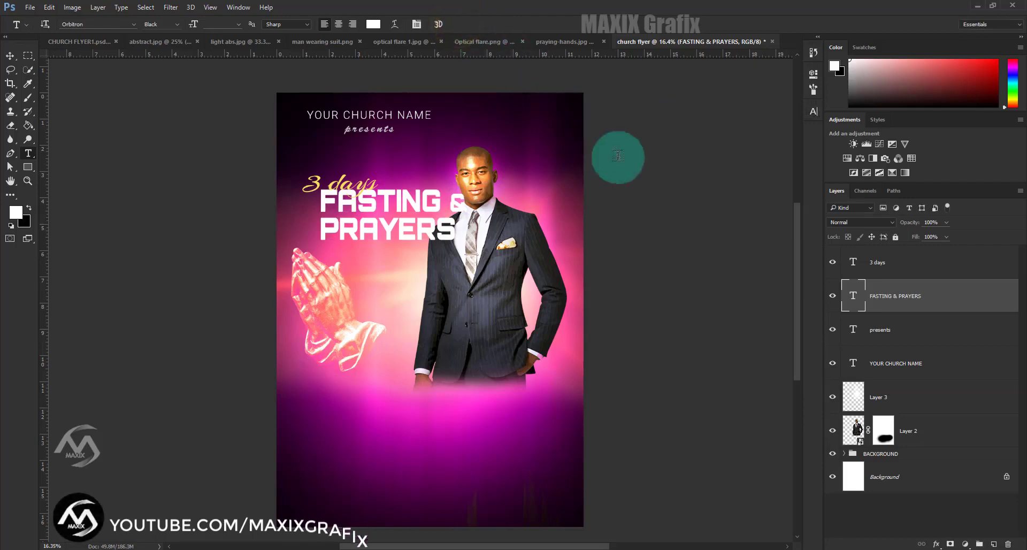
Add a reversed Normal Gradient Overlay at 70% opacity to the heading.
right_click(909, 298)
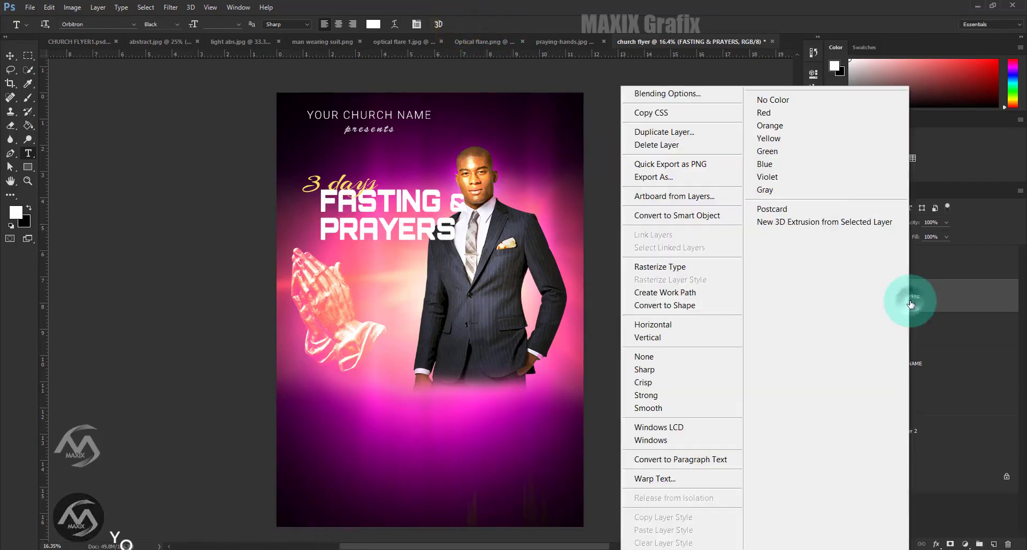
click(716, 94)
click(604, 184)
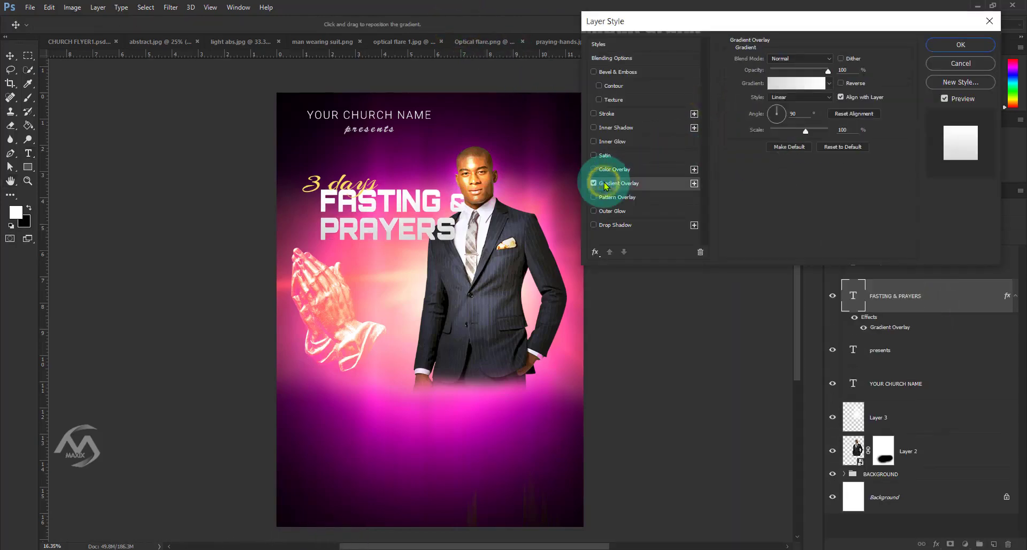
click(822, 58)
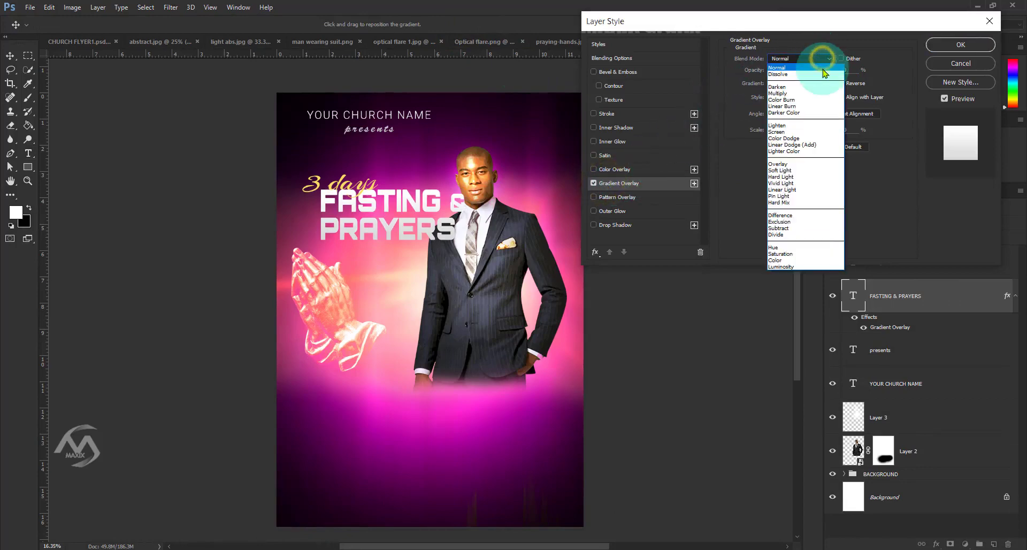
click(823, 69)
double_click(828, 69)
text(70)
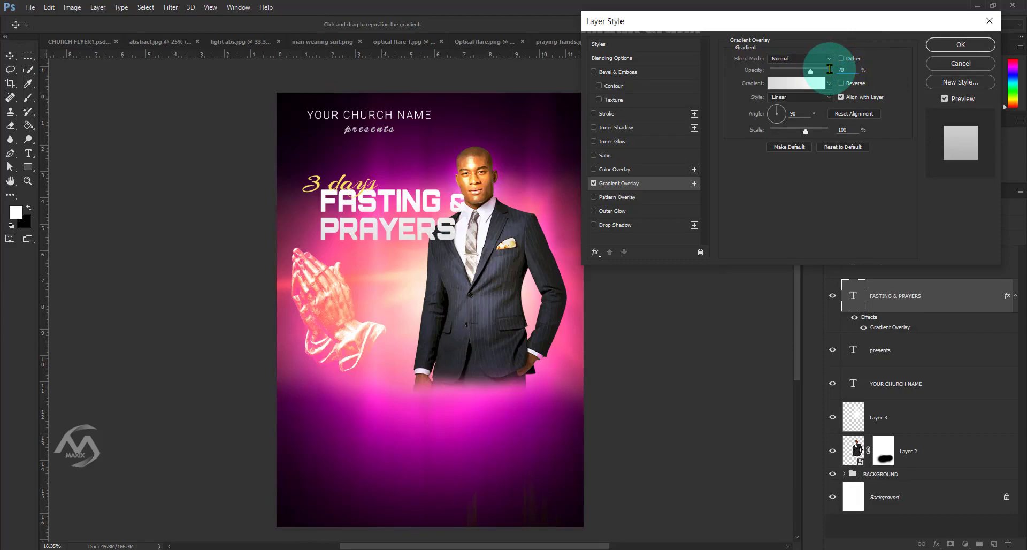
click(840, 84)
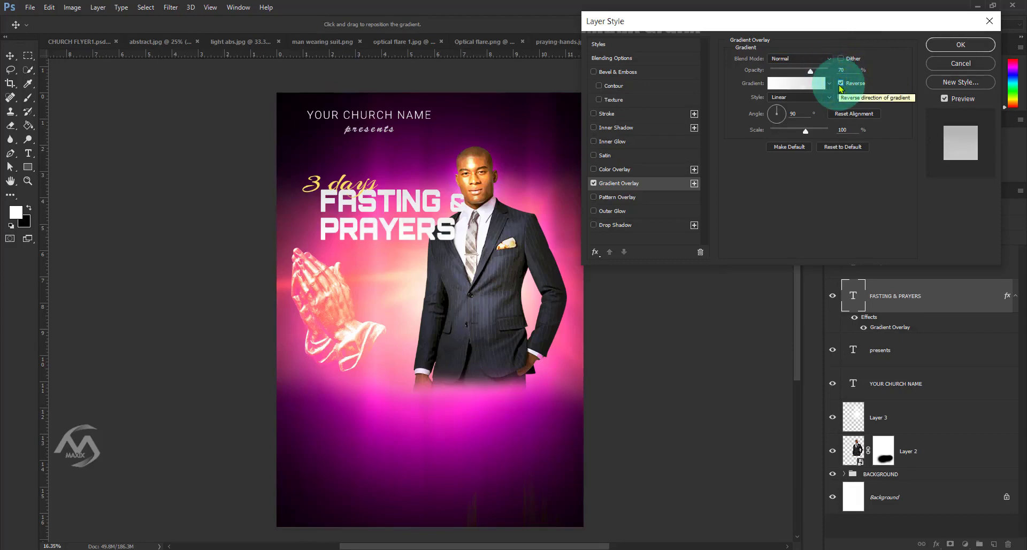
Set the gradient's left stop to #ff875d and add a stop at 51%.
click(802, 83)
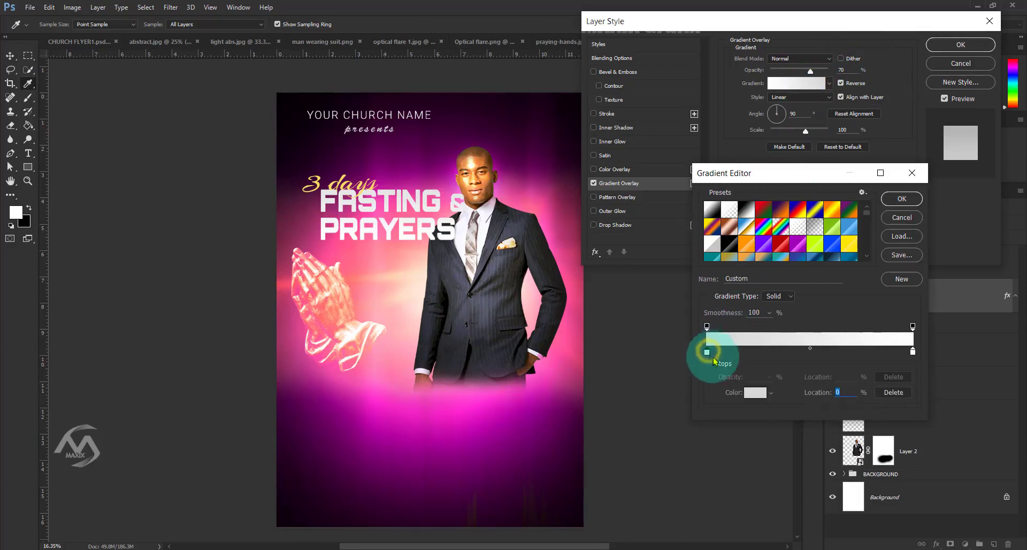
click(754, 392)
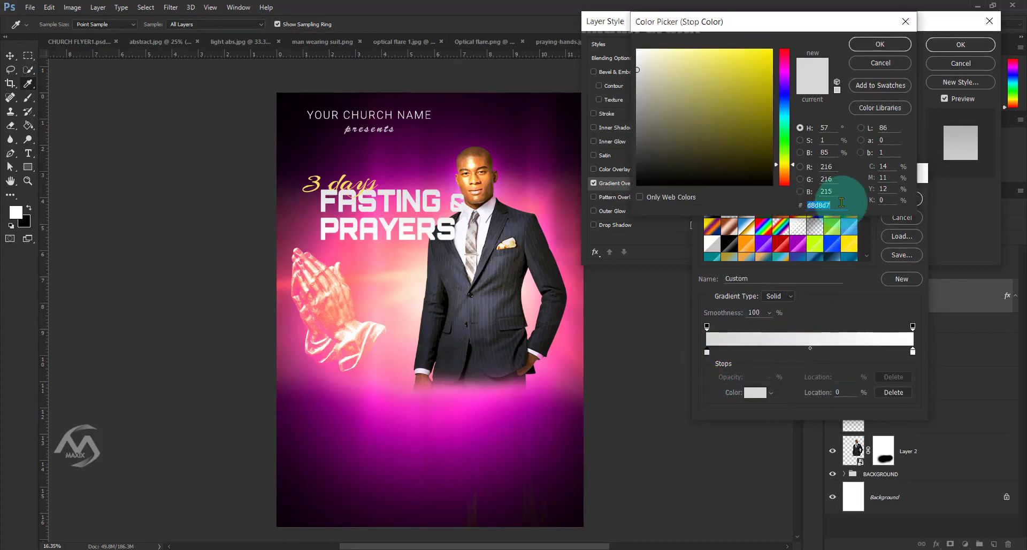
text(ff875d)
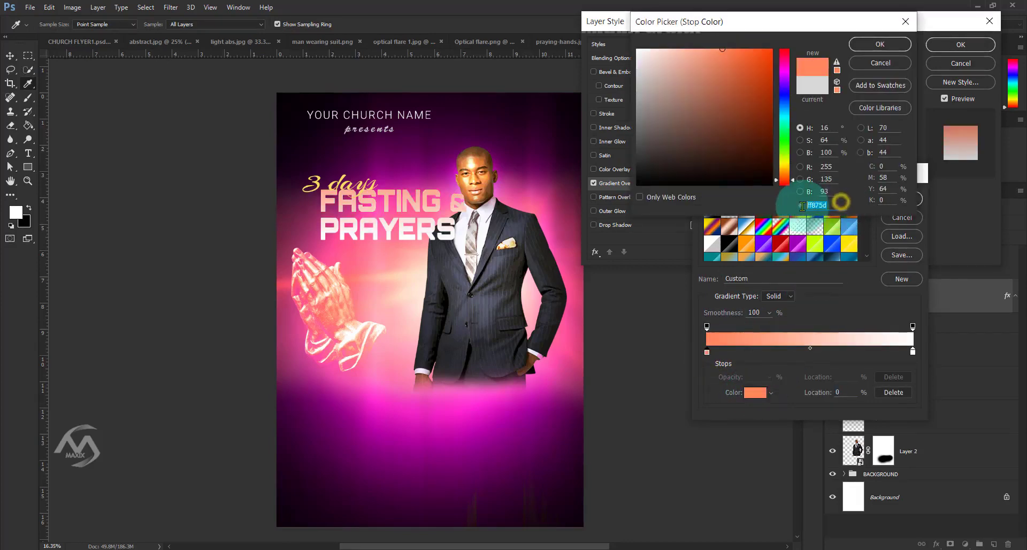
click(872, 43)
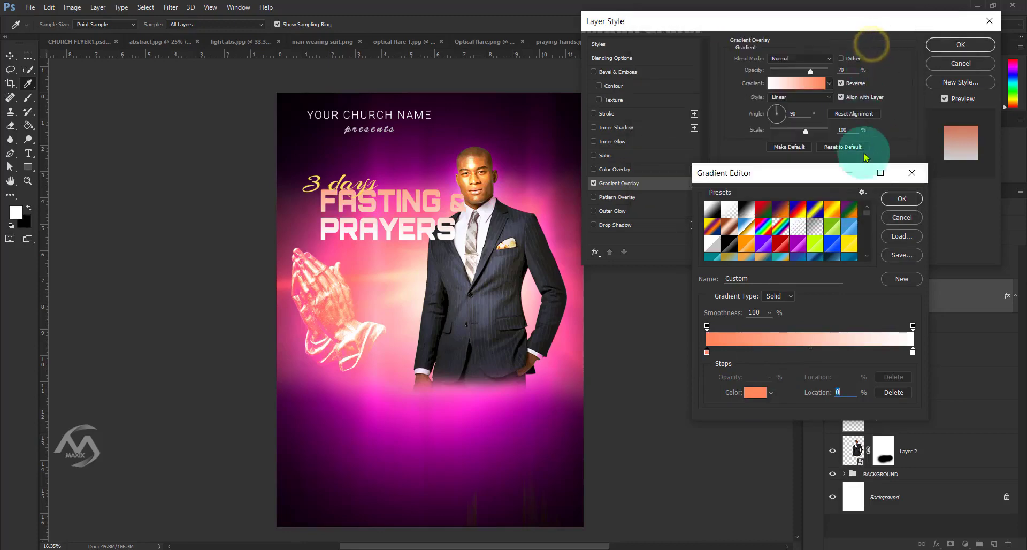
click(852, 352)
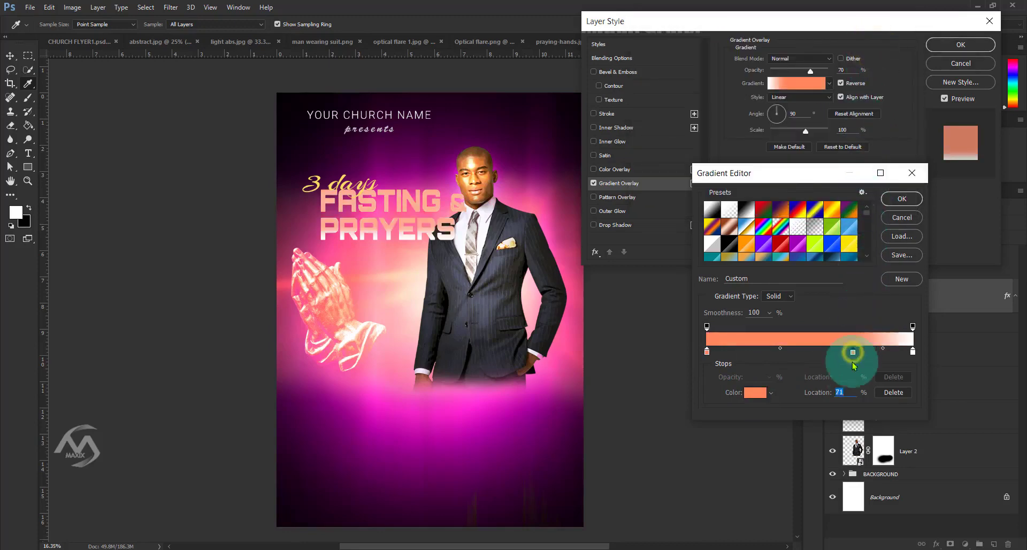
text(51)
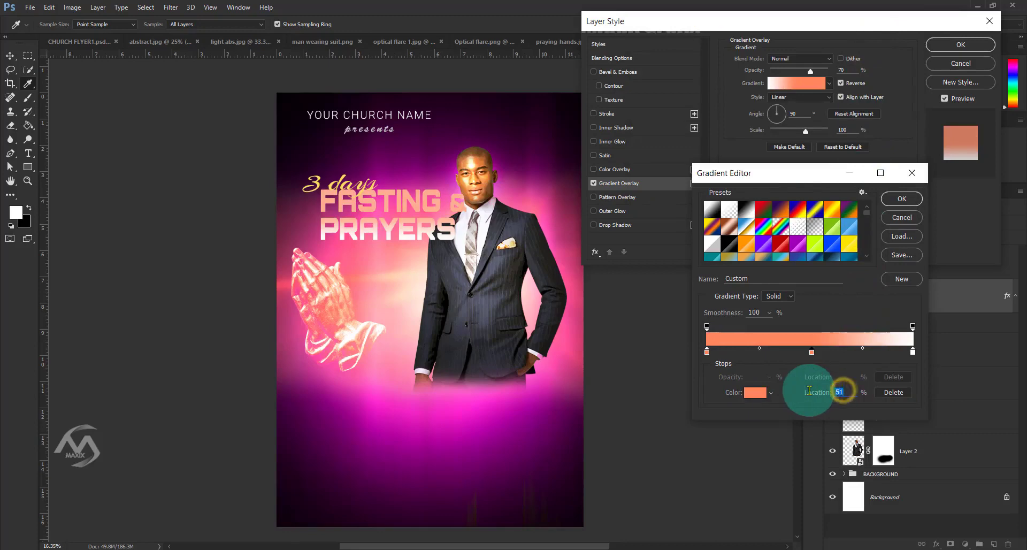
Make the middle gradient stop white and the right stop #ff875d.
click(754, 392)
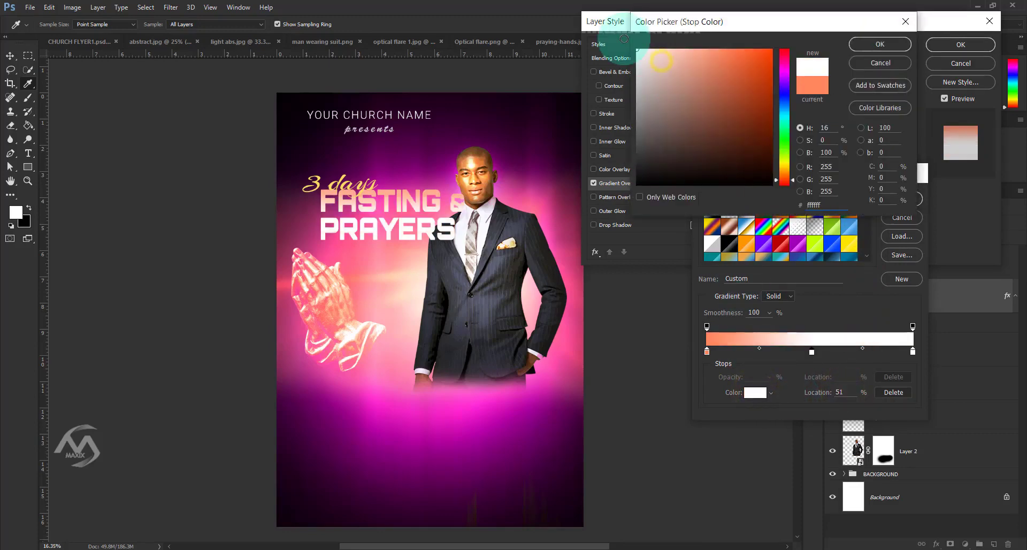
click(637, 50)
click(867, 44)
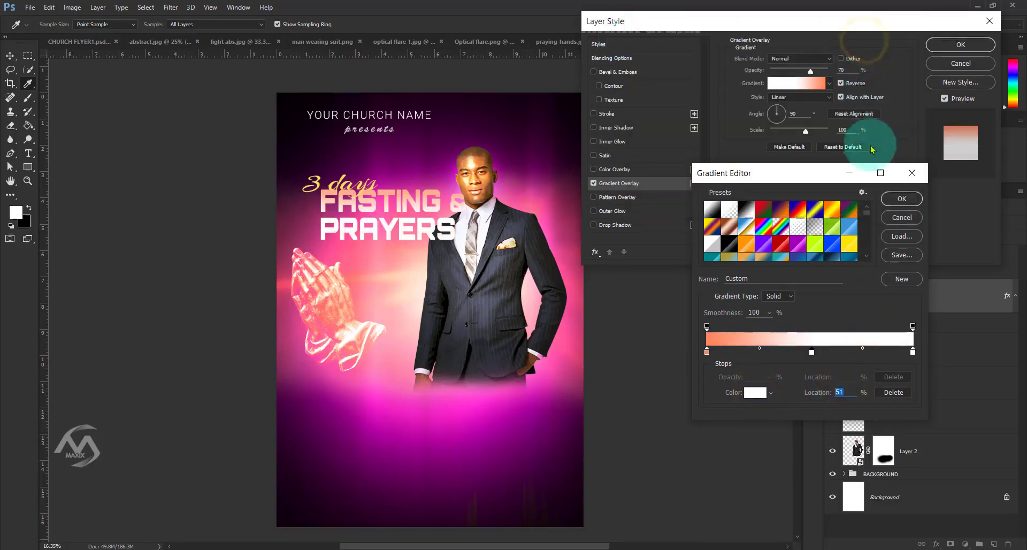
click(912, 351)
text(90)
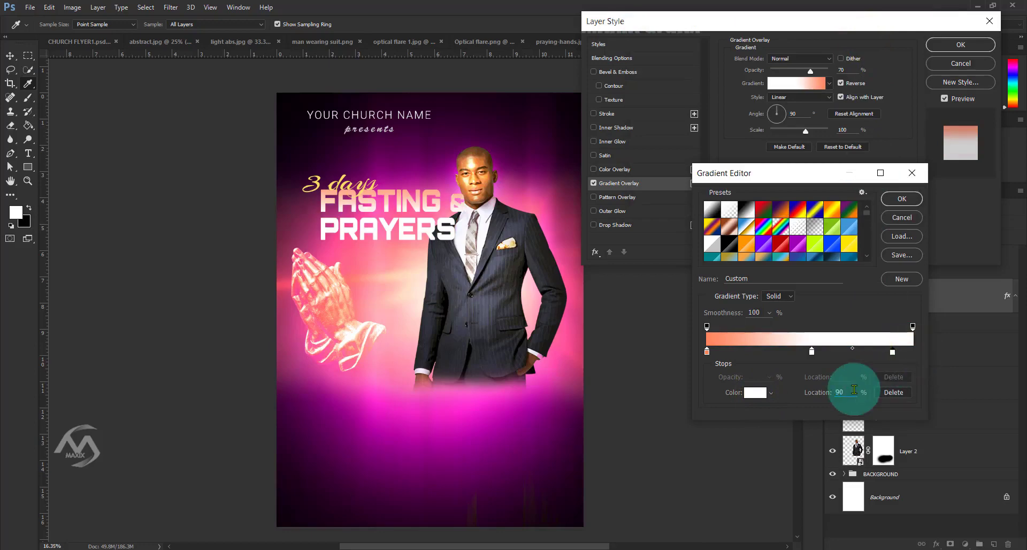
click(754, 392)
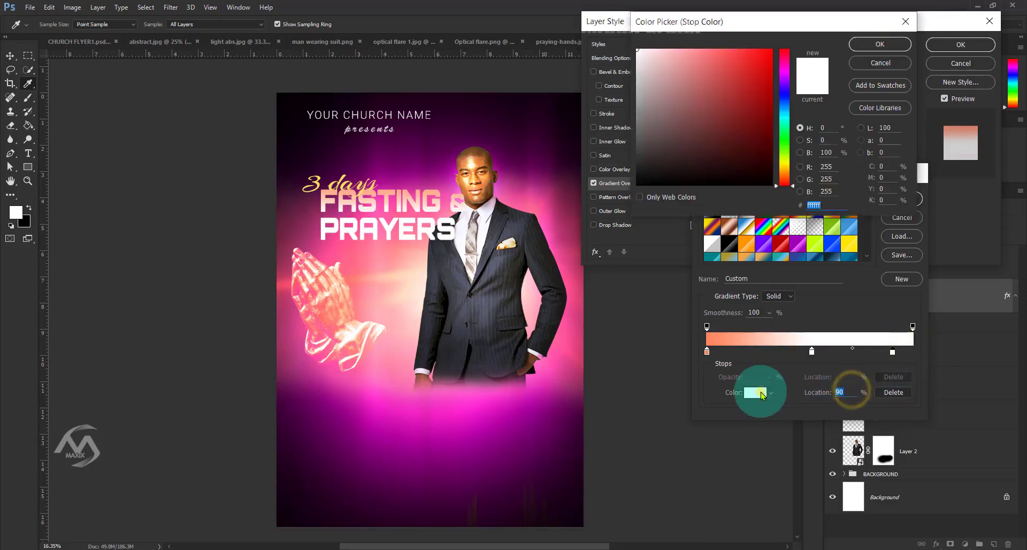
double_click(826, 204)
text(ff87)
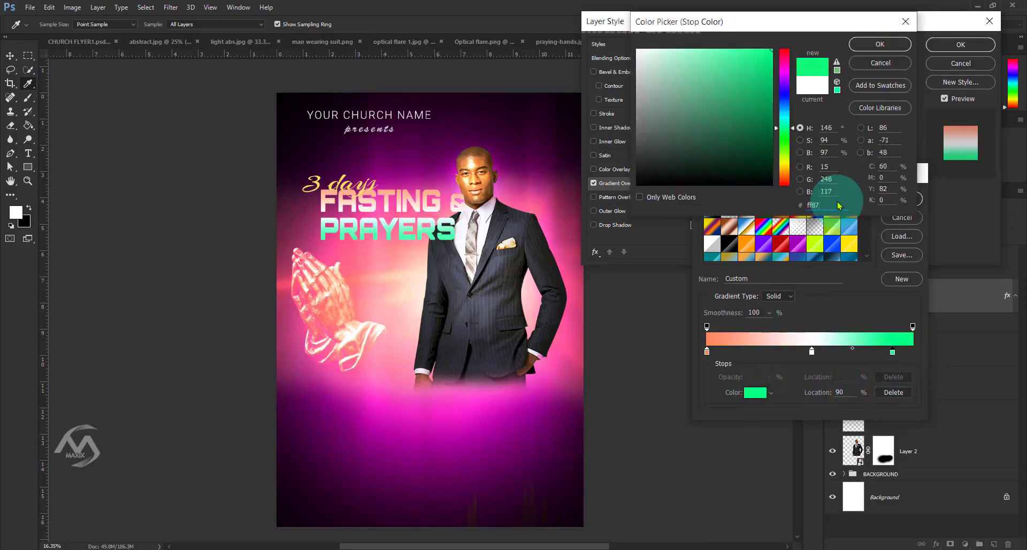
text(5d)
drag(832, 203, 792, 205)
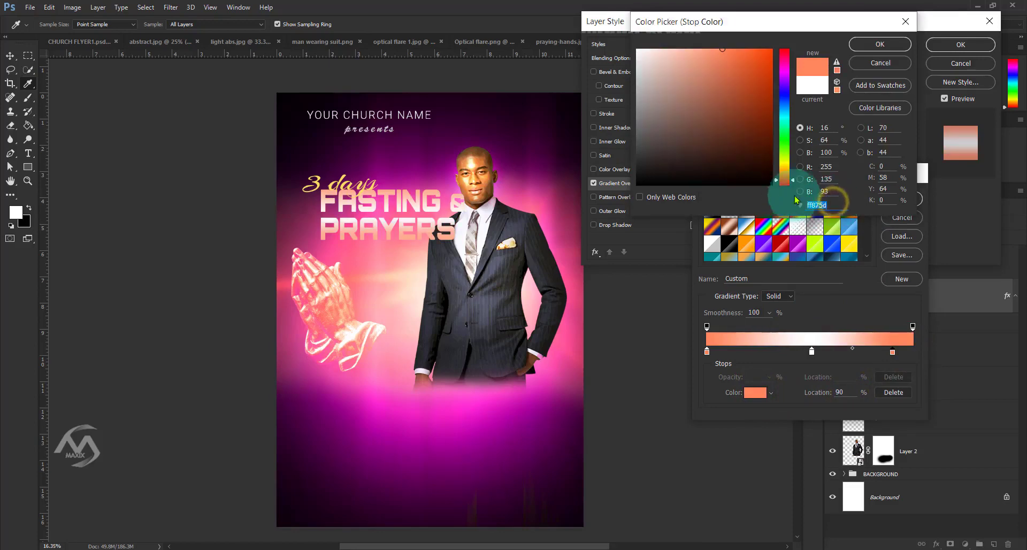
click(880, 44)
click(894, 202)
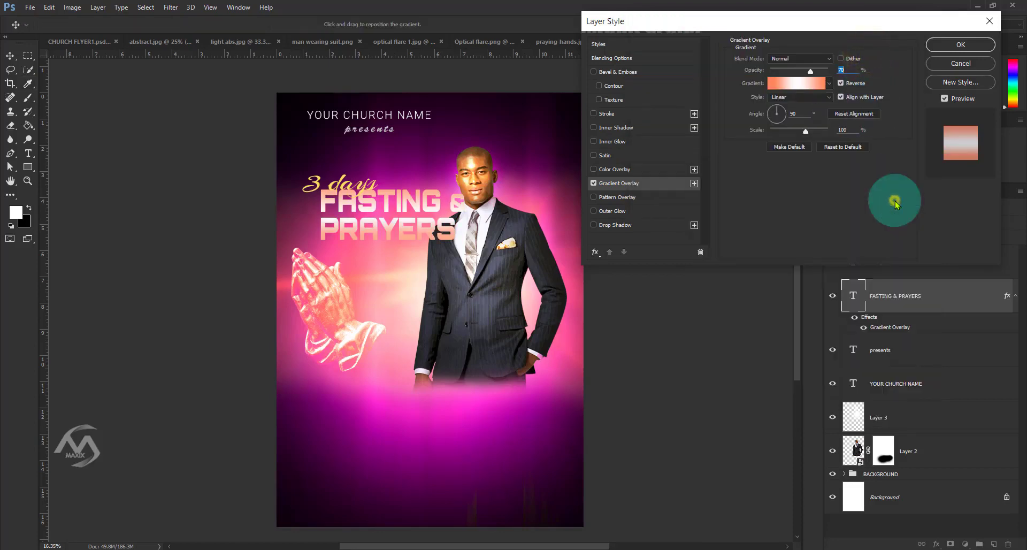
Set the overlay angle to 180° and scale to 150%, and enable Drop Shadow.
click(828, 97)
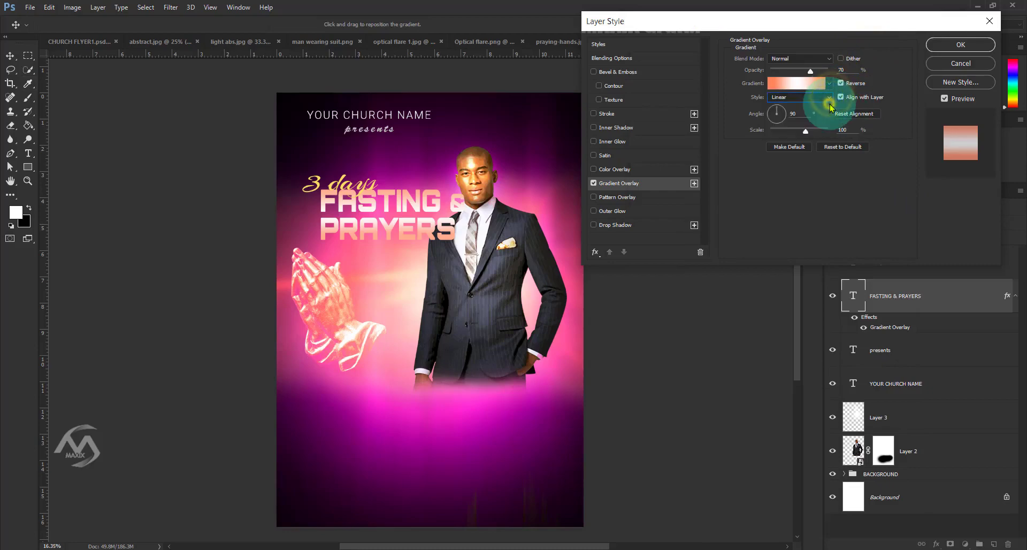
double_click(795, 113)
text(18)
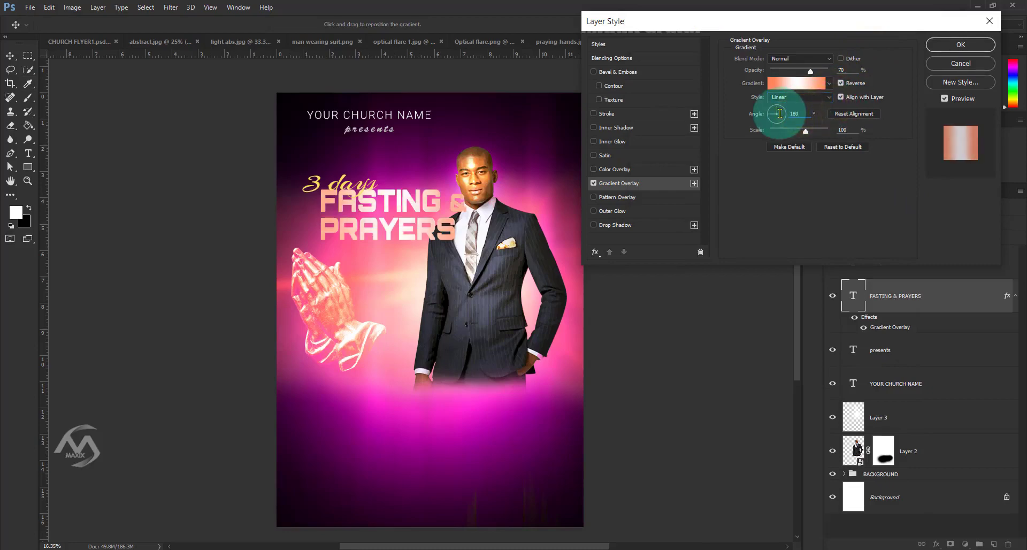
drag(805, 130, 824, 129)
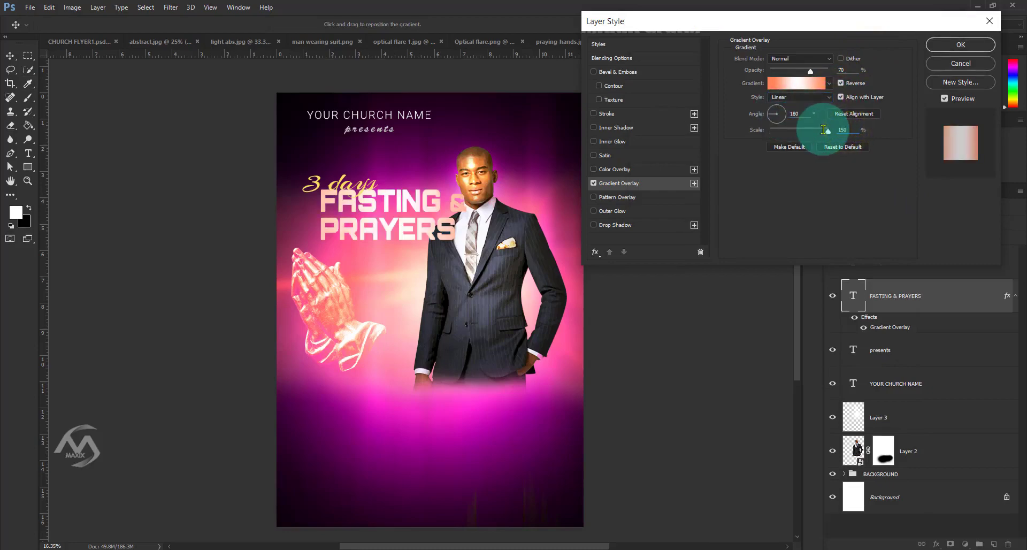
click(634, 225)
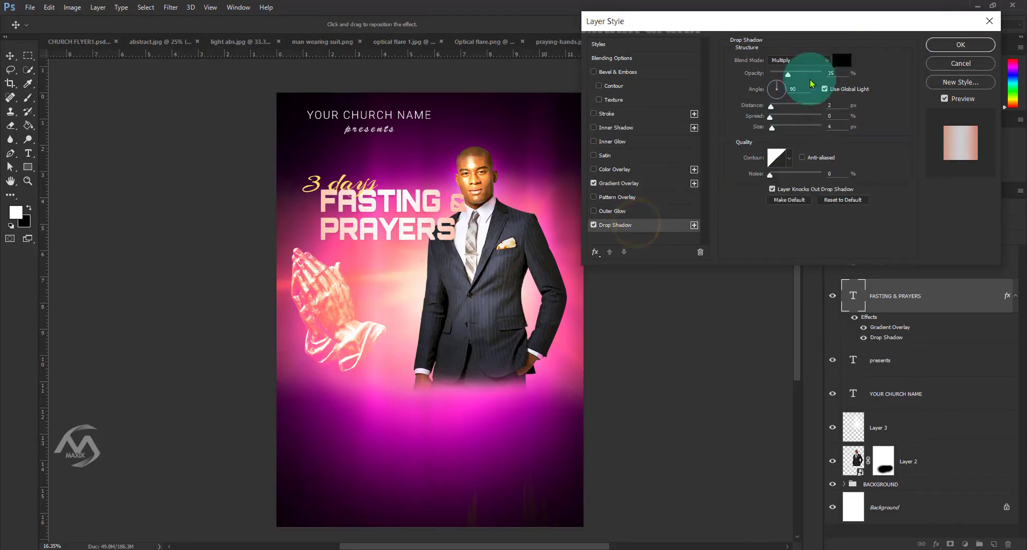
Set the heading's drop shadow to 100% opacity, distance 35, spread 61 without global light.
double_click(827, 74)
text(100)
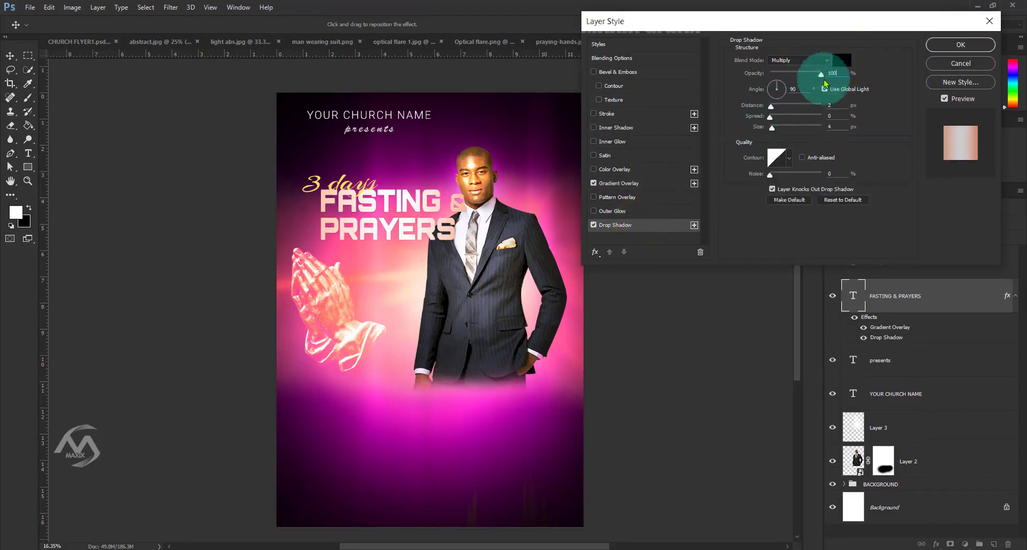
click(825, 87)
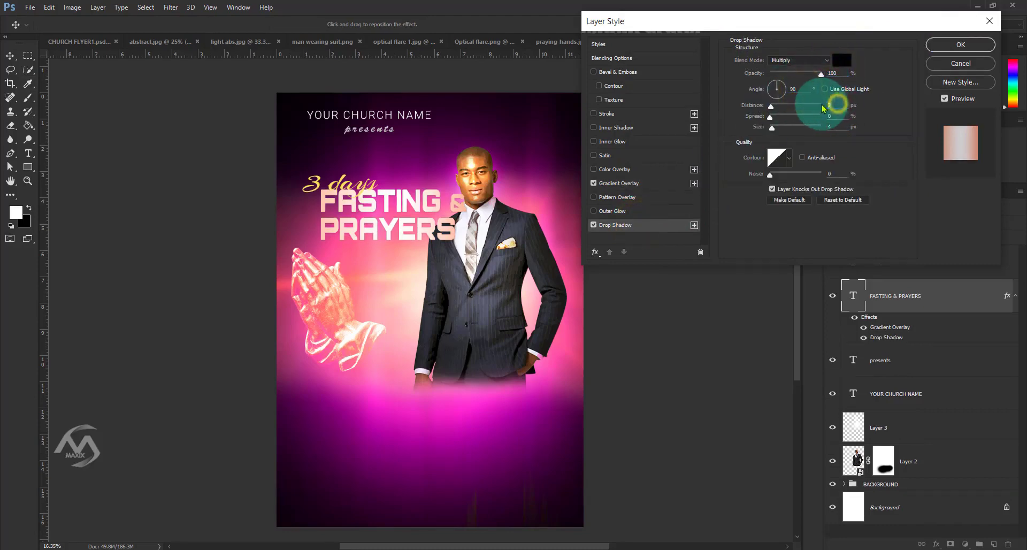
text(35)
click(826, 116)
text(61)
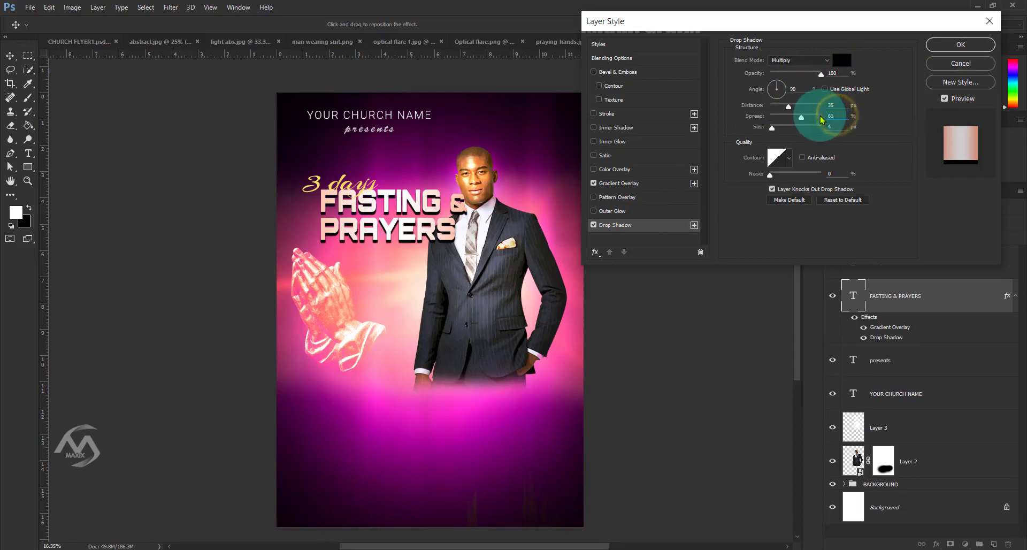
double_click(824, 126)
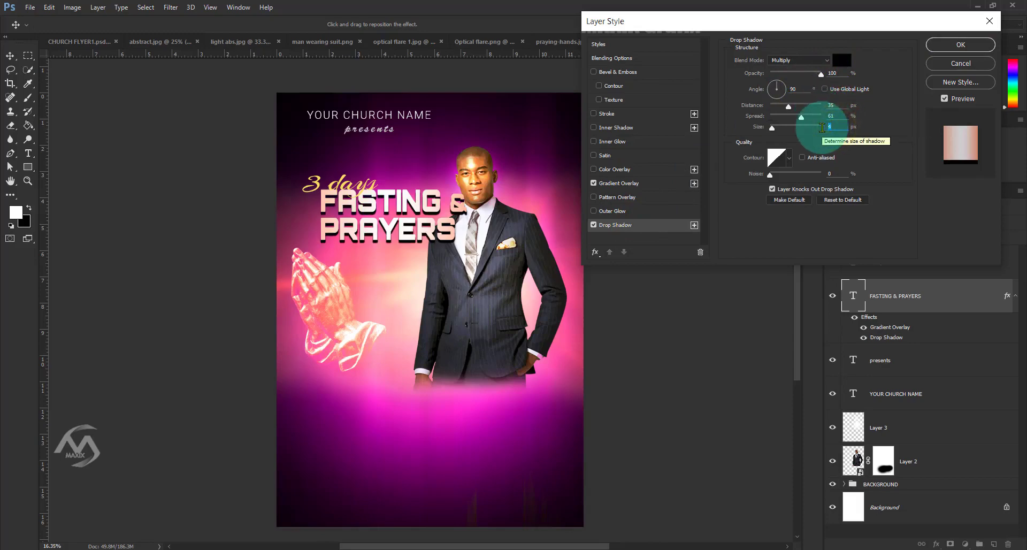
click(958, 43)
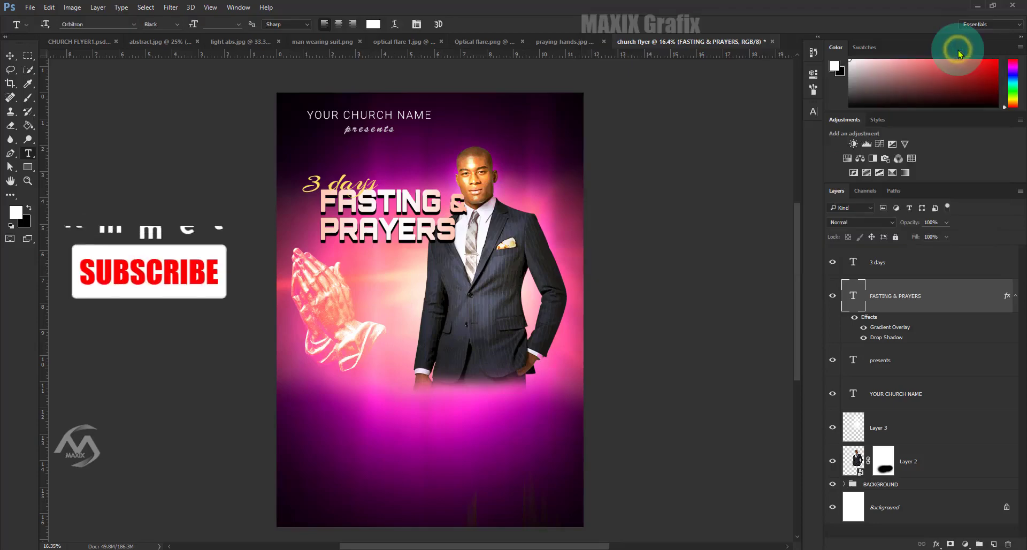
click(1015, 295)
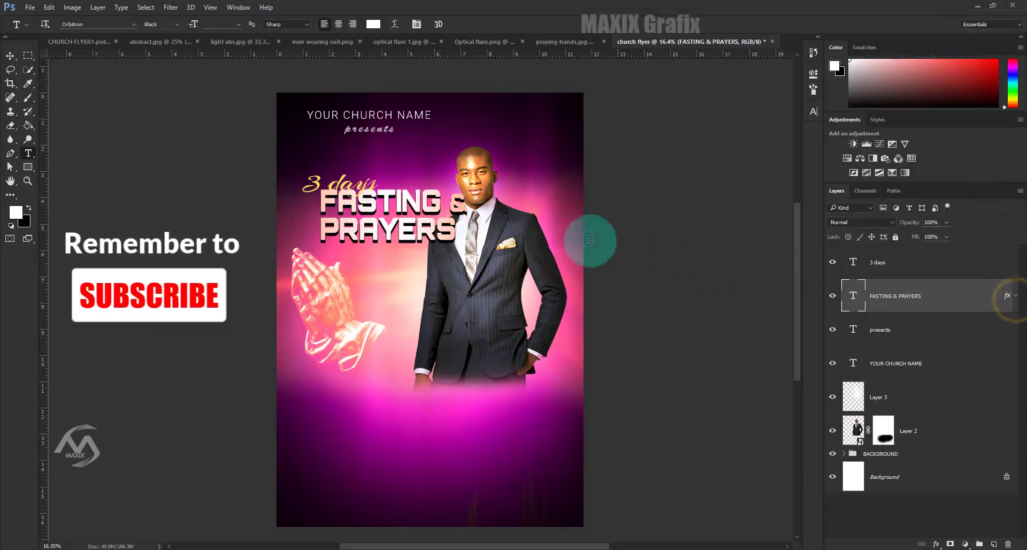
Shift the FASTING & PRAYERS heading and '3 days' slightly left and down.
click(401, 234)
drag(401, 233, 379, 276)
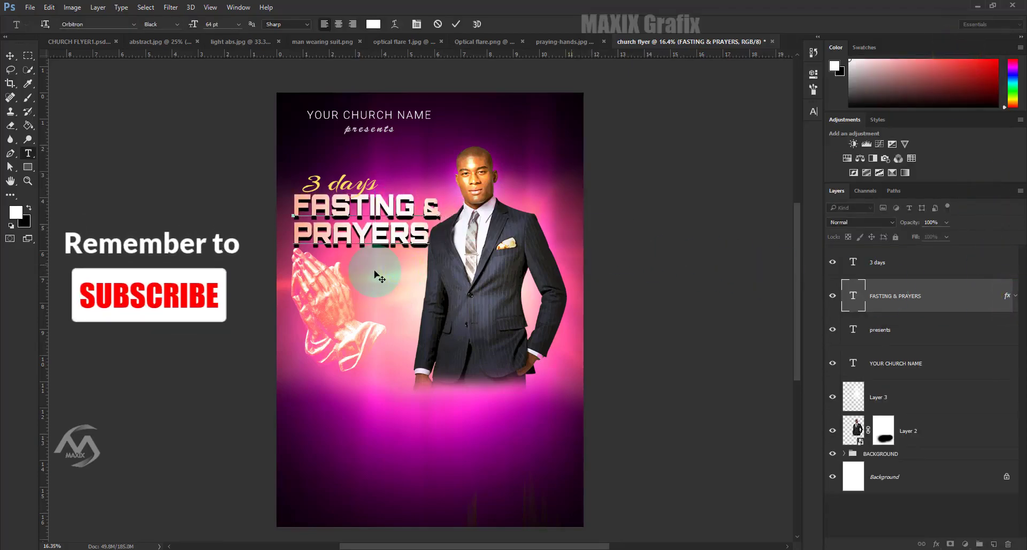
click(455, 24)
click(346, 185)
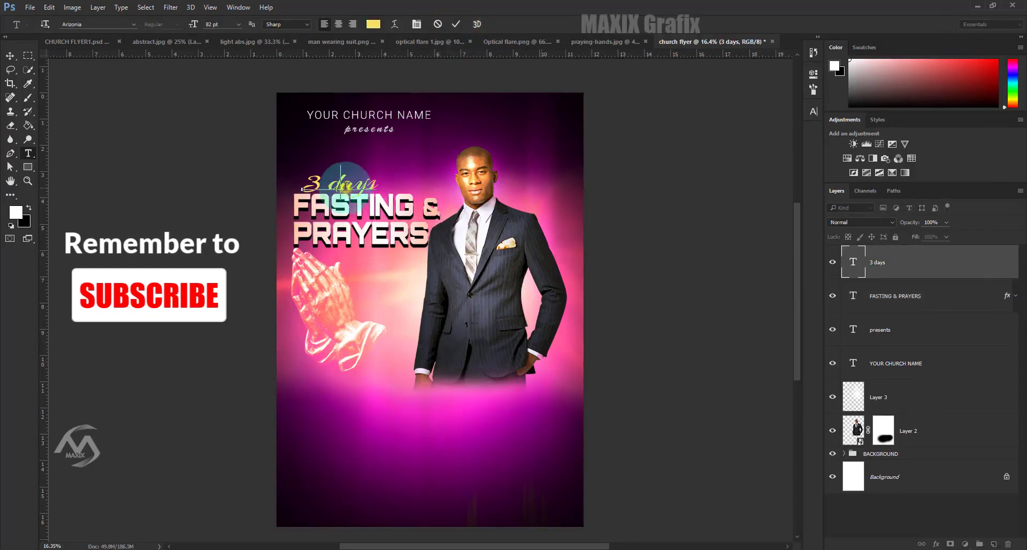
drag(346, 185, 339, 220)
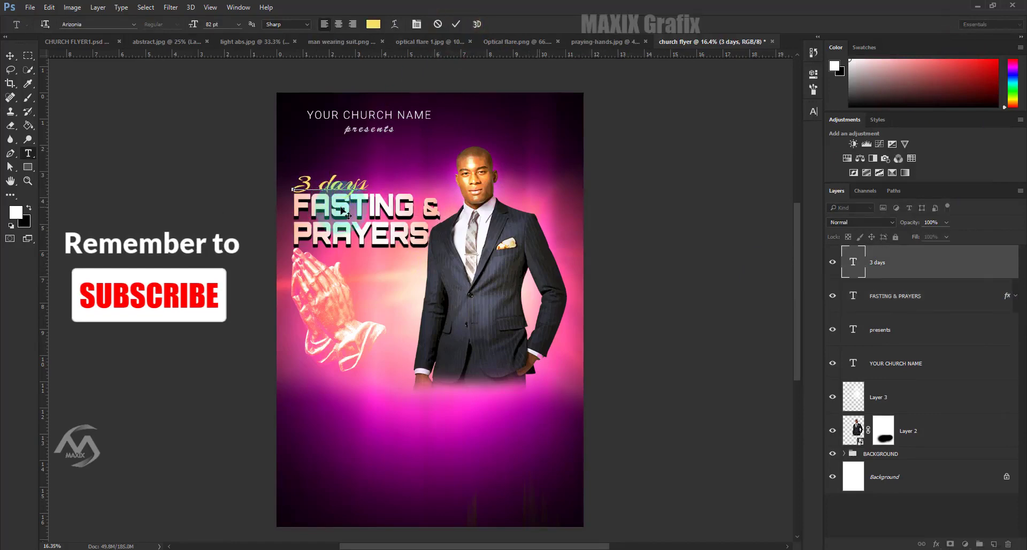
click(456, 24)
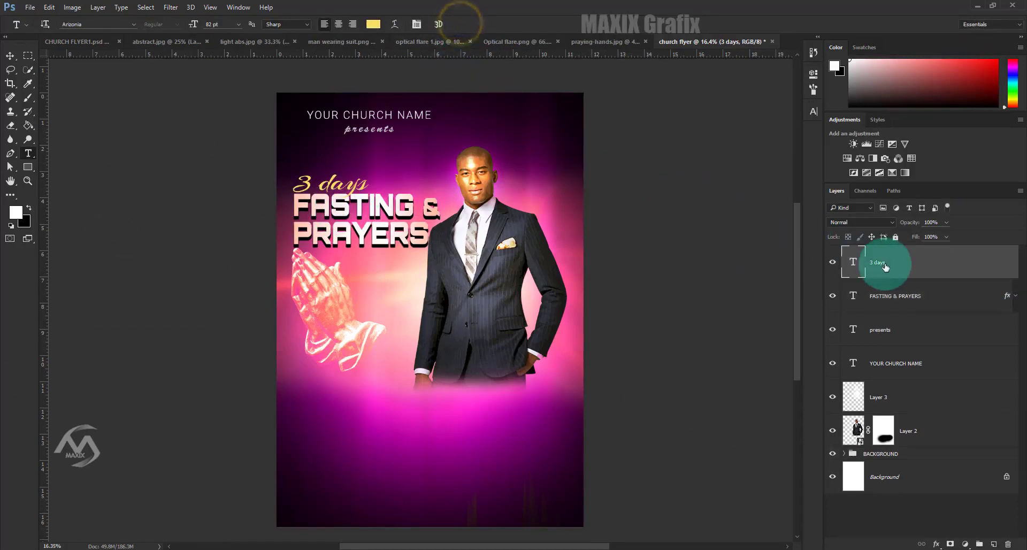
Give the '3 days' layer a drop shadow: 58% opacity, 2 px distance, 0 spread, 13 px size.
right_click(885, 268)
click(687, 95)
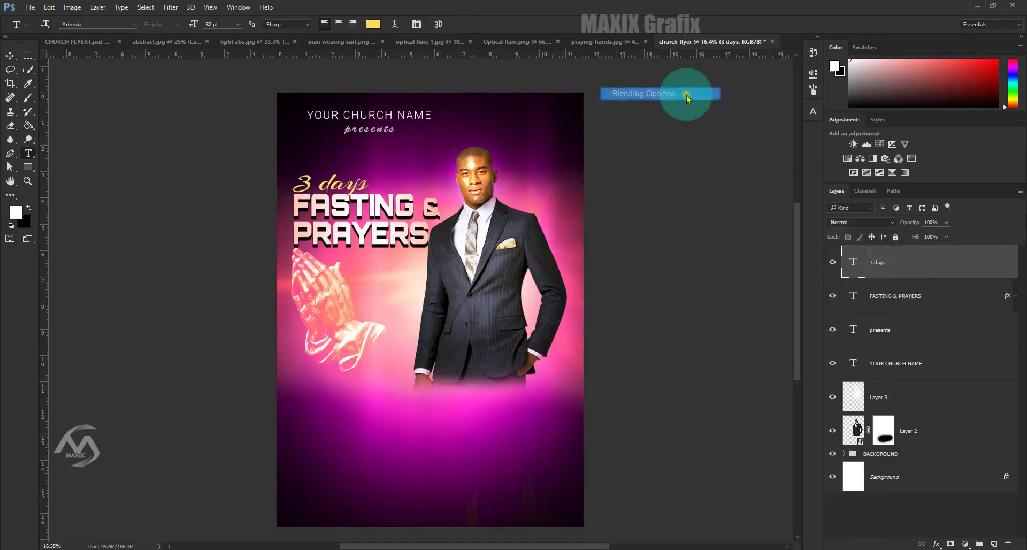
click(655, 225)
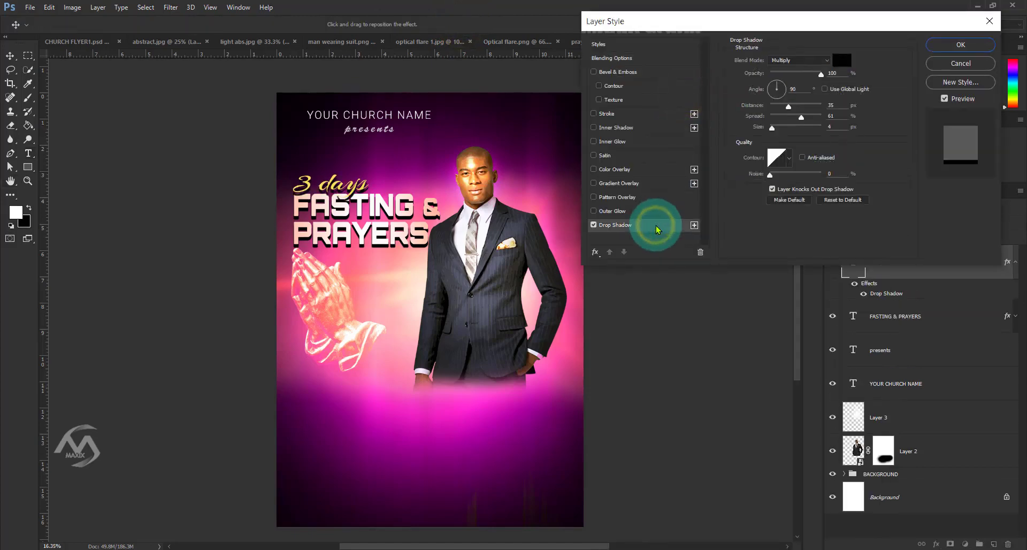
double_click(832, 73)
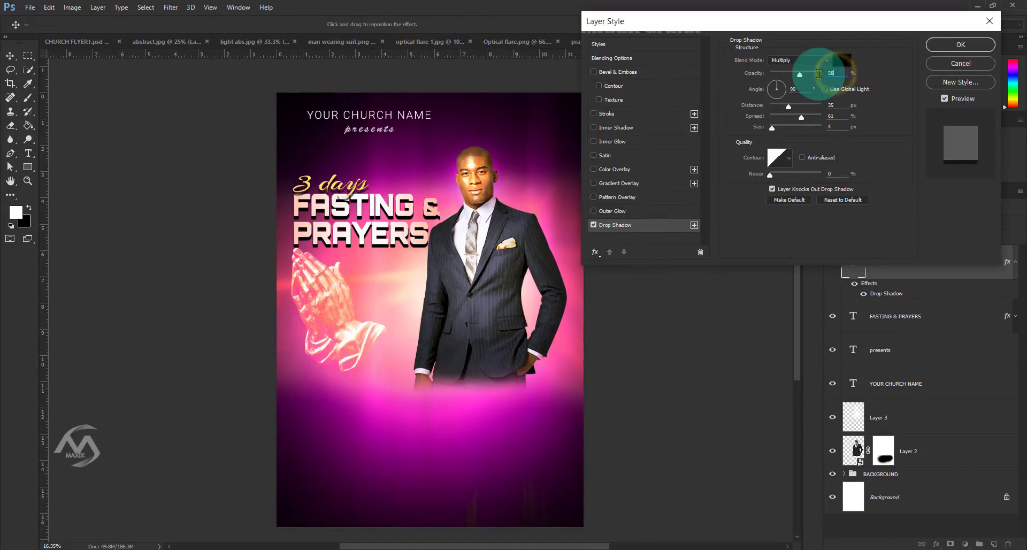
double_click(793, 89)
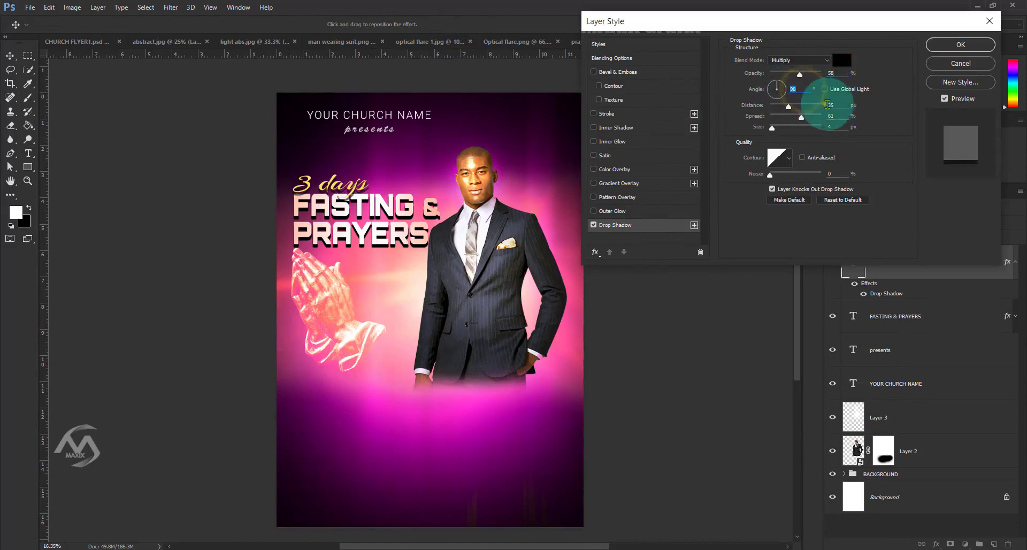
double_click(833, 105)
text(2)
double_click(831, 116)
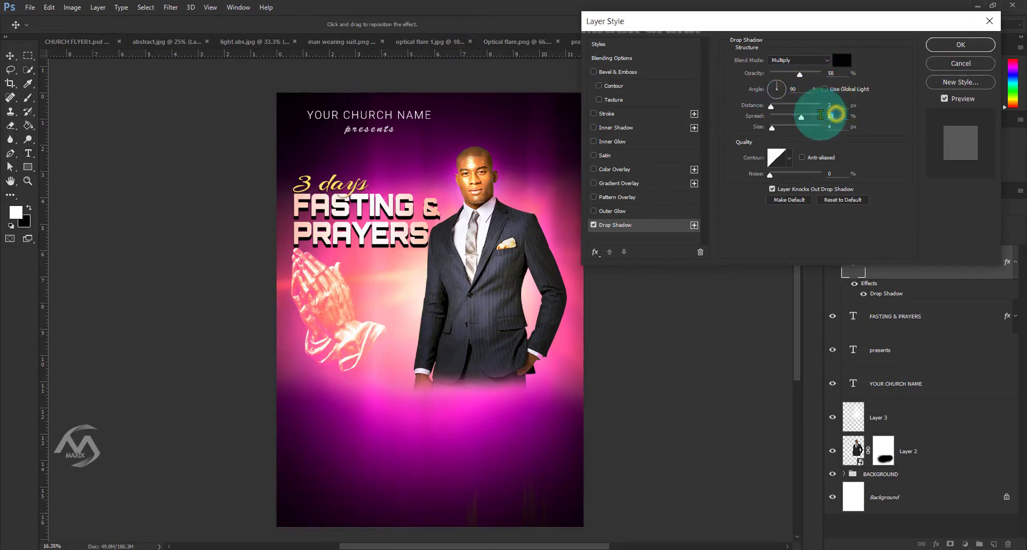
text(0)
double_click(838, 125)
text(13)
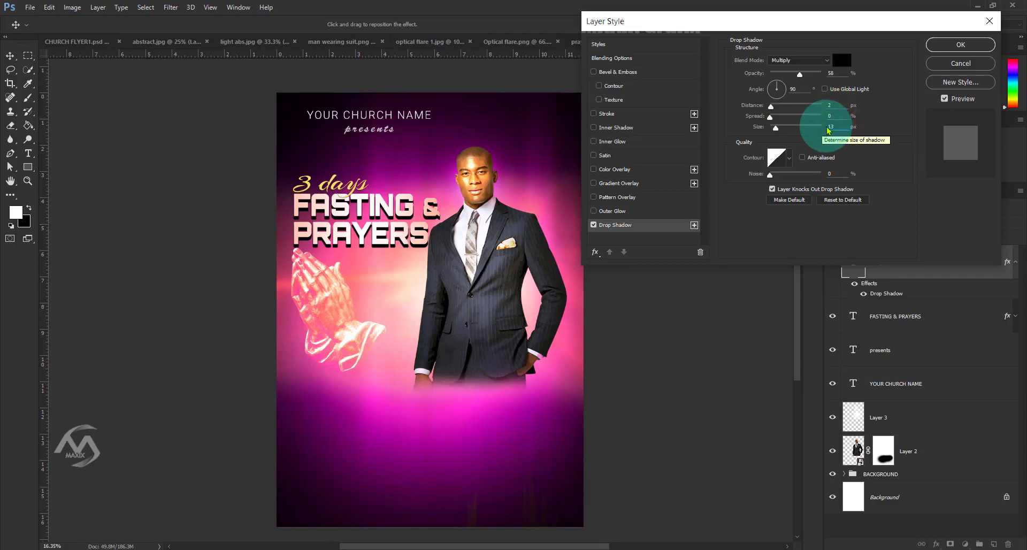
click(936, 47)
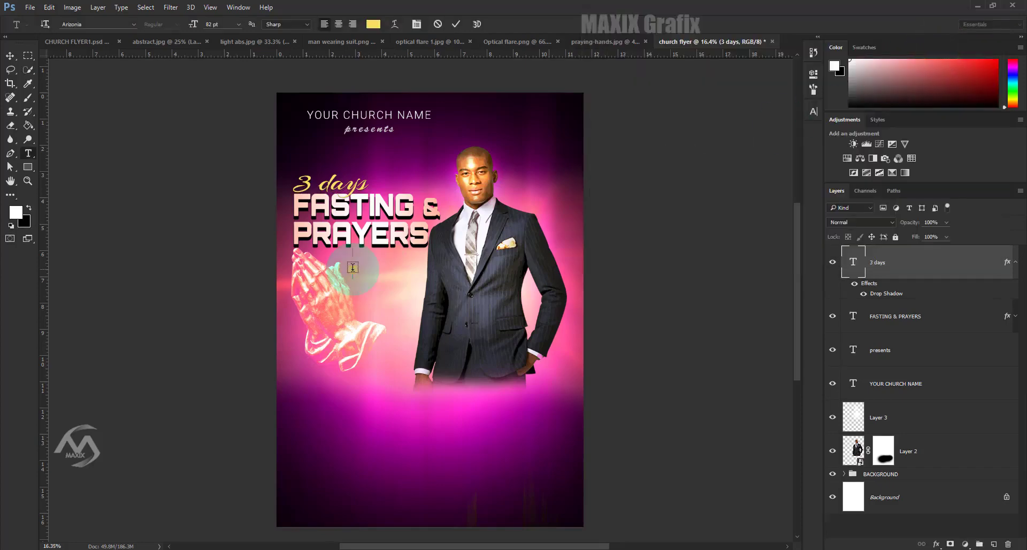
Add the word 'with' below PRAYERS in Brush Script Std.
click(352, 268)
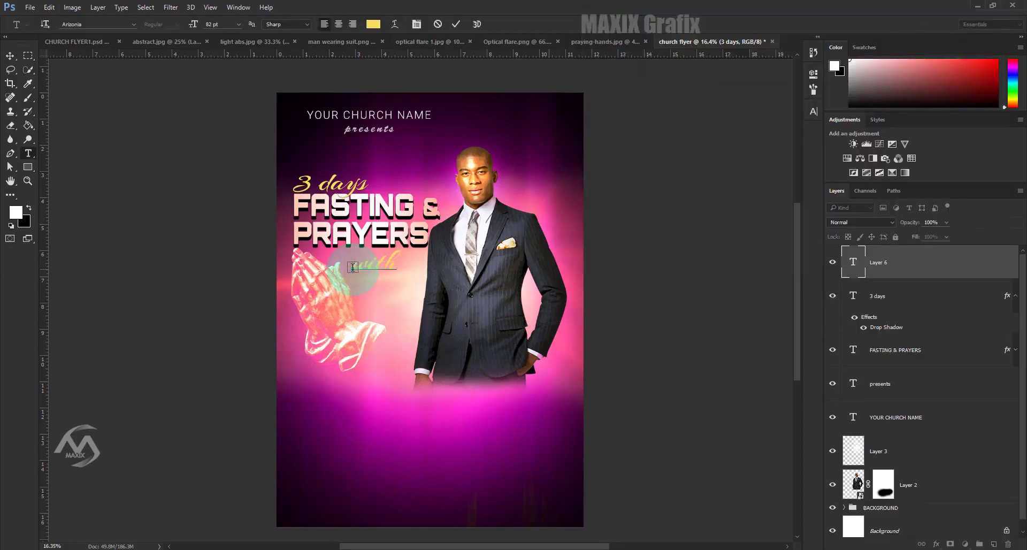
click(456, 24)
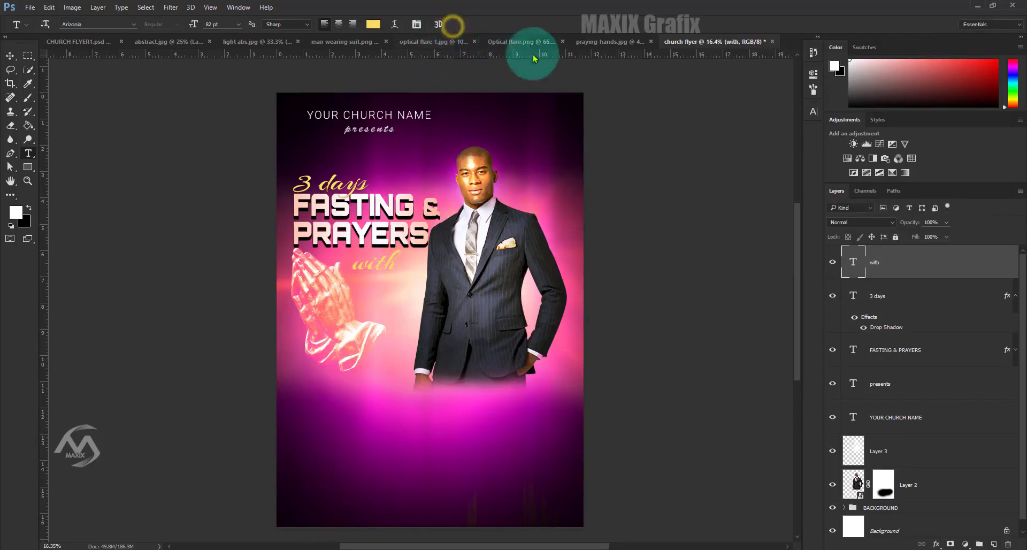
click(813, 111)
click(749, 124)
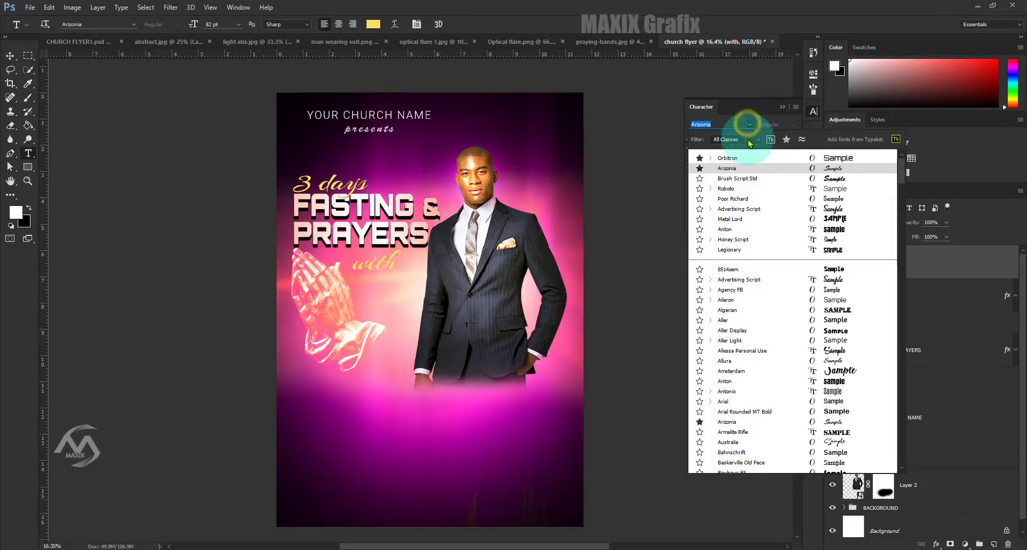
click(750, 180)
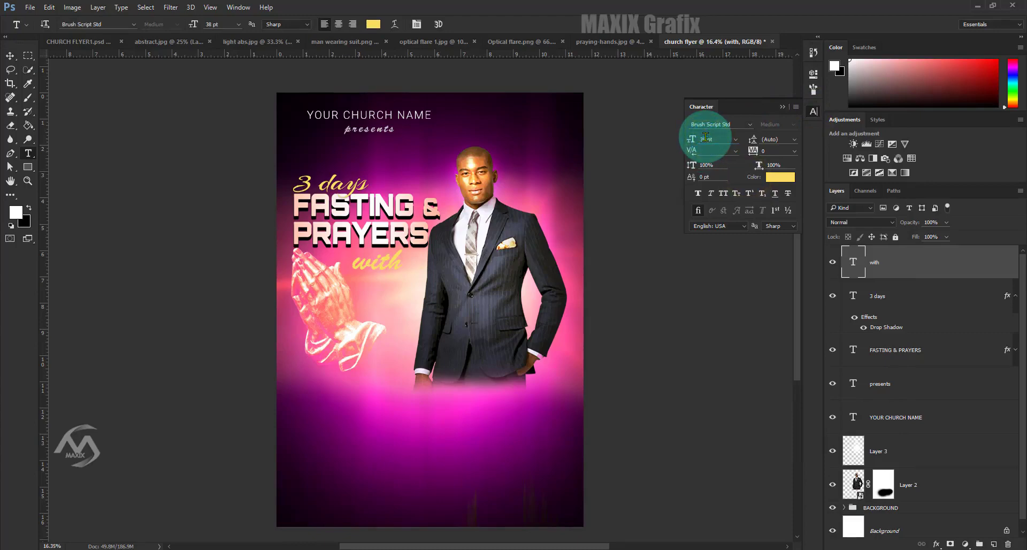
Make the 'with' text 38 pt and black.
click(765, 151)
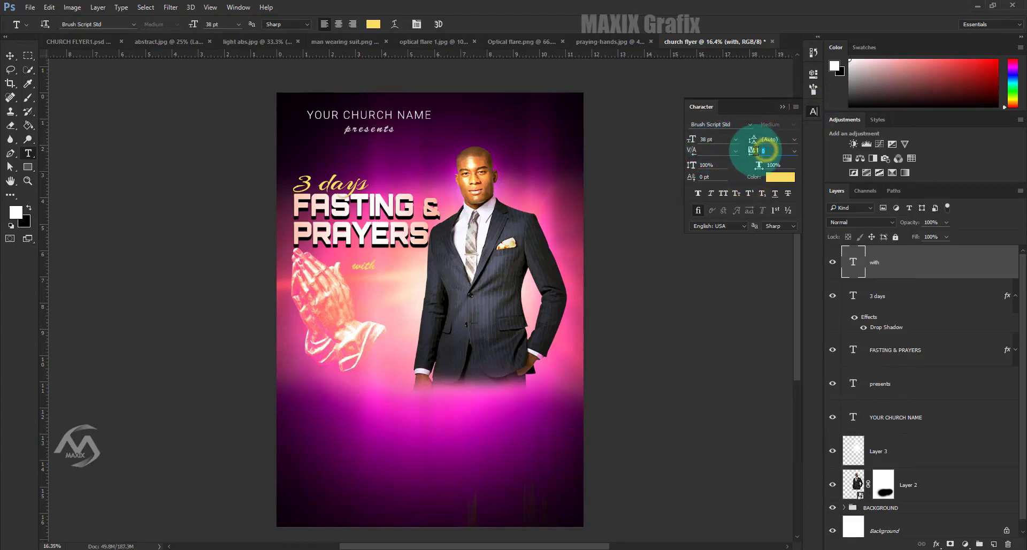
click(780, 177)
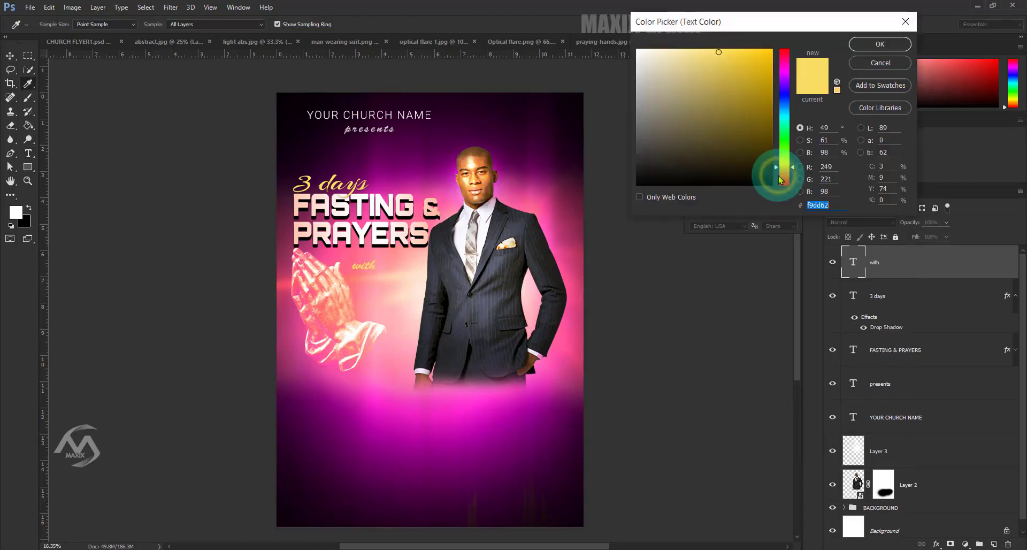
drag(722, 174, 626, 192)
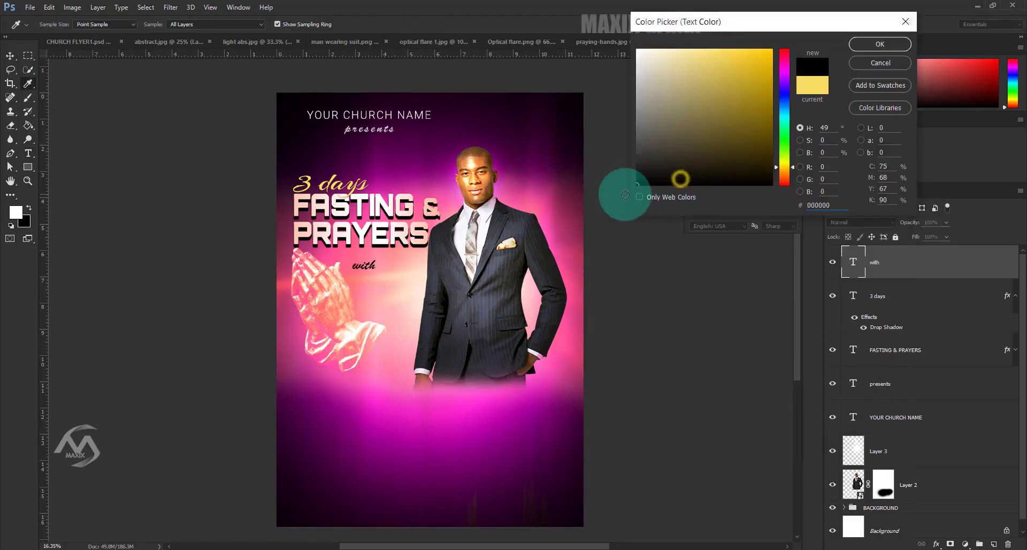
click(878, 45)
Add the speaker's name line beneath 'with' in Roboto Regular.
click(344, 296)
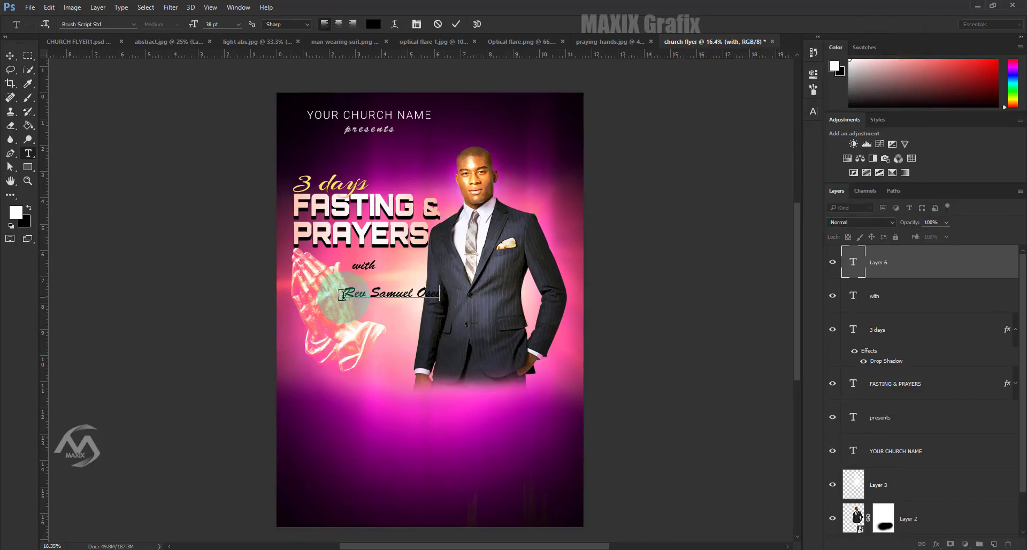
click(455, 24)
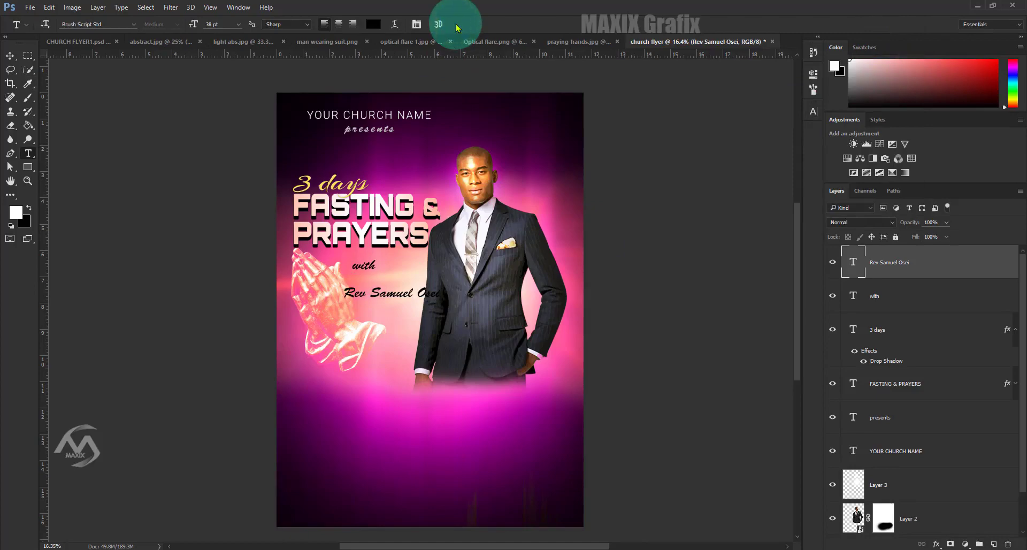
click(813, 111)
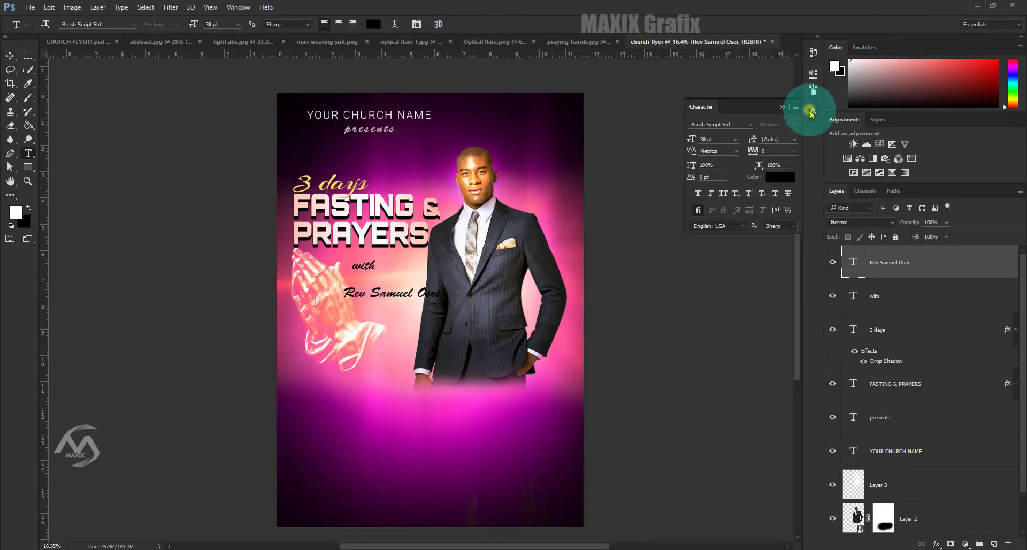
click(750, 124)
click(749, 188)
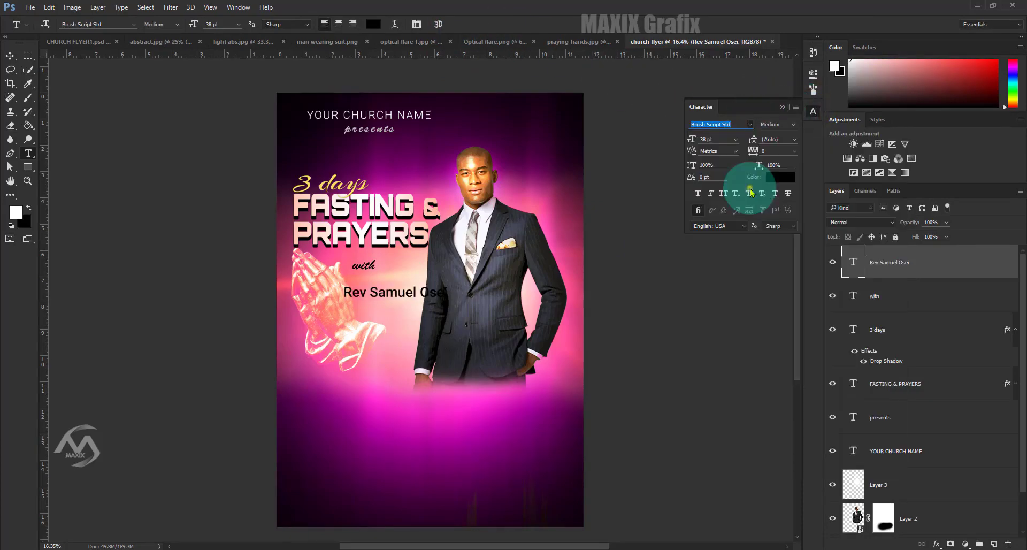
click(794, 125)
click(793, 147)
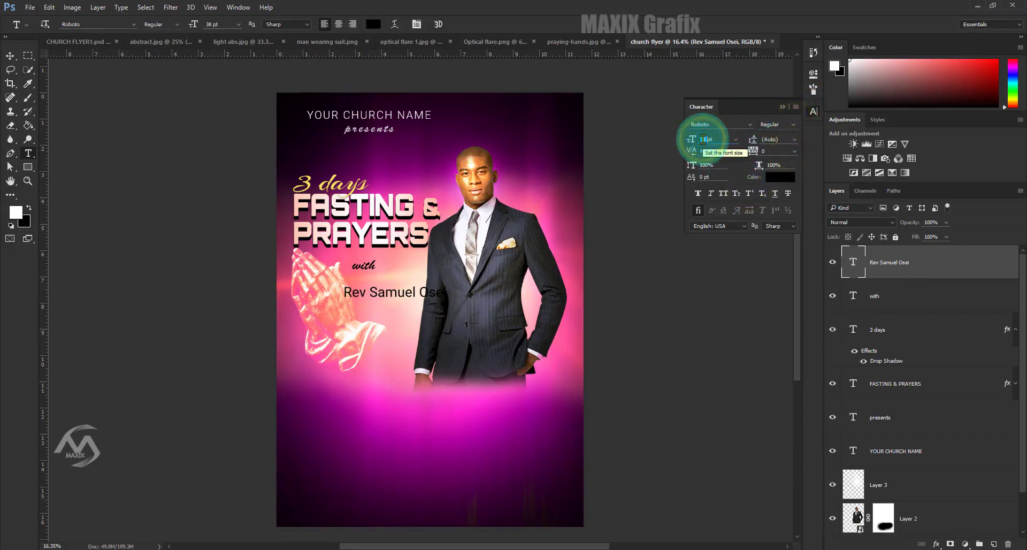
click(718, 139)
text(30)
Make the speaker's name text 30 pt and white.
click(766, 150)
text(50)
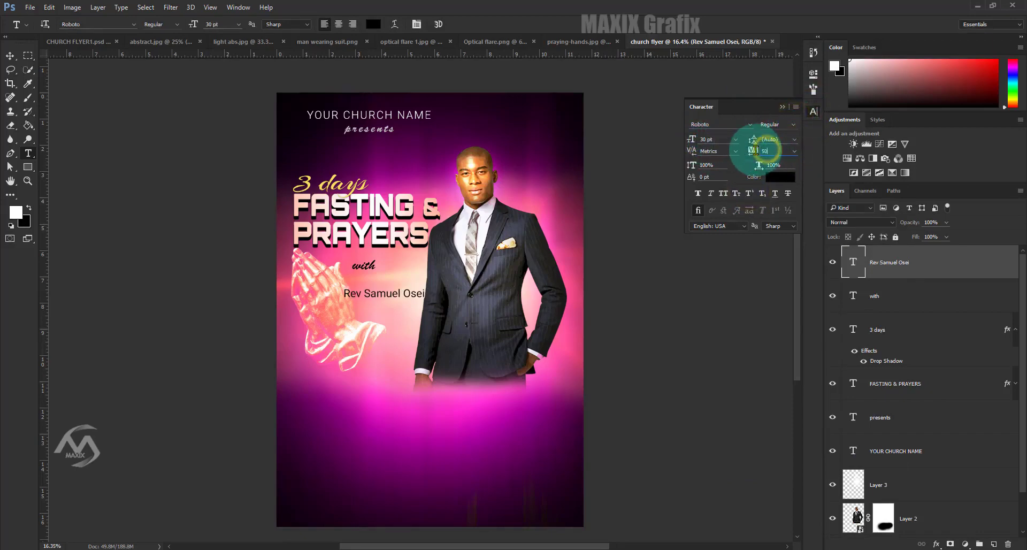
click(780, 177)
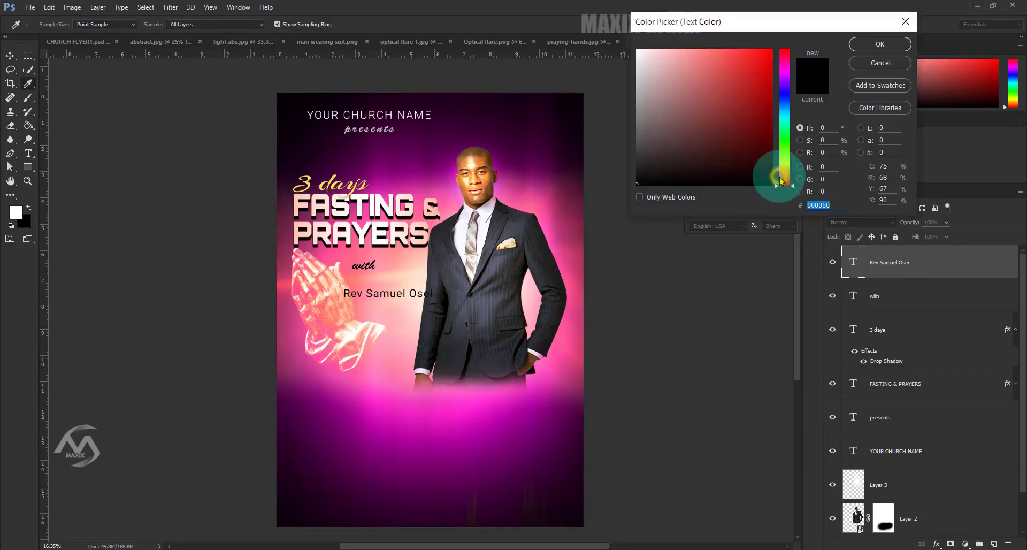
drag(646, 59, 624, 37)
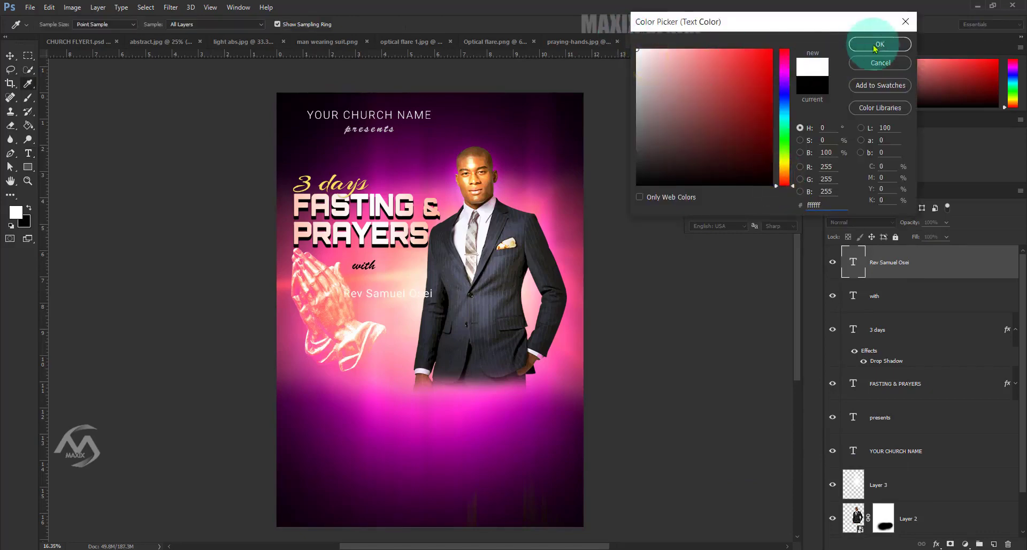
click(878, 43)
Draw a black rectangle bar over the name and put the name layer above it.
click(28, 167)
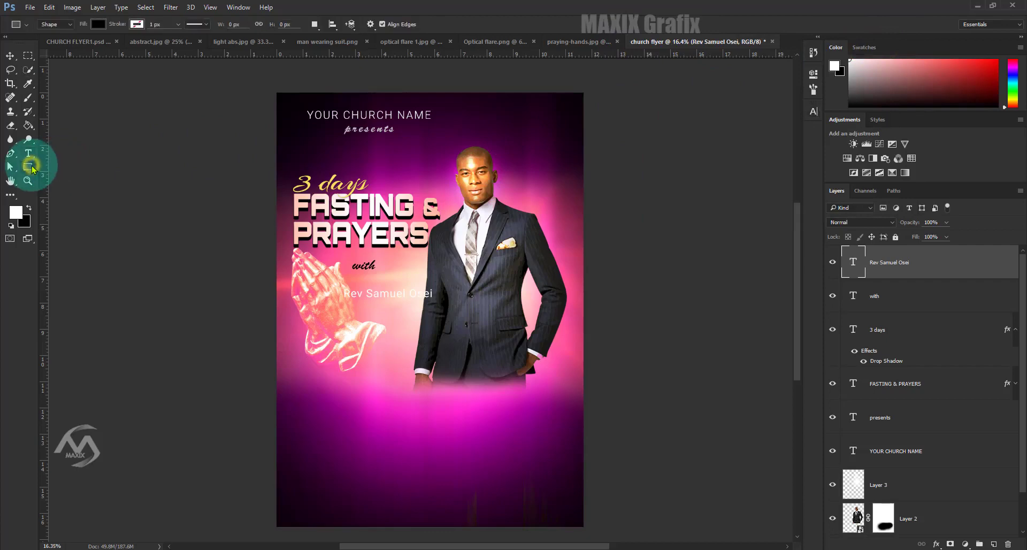
drag(343, 285, 438, 306)
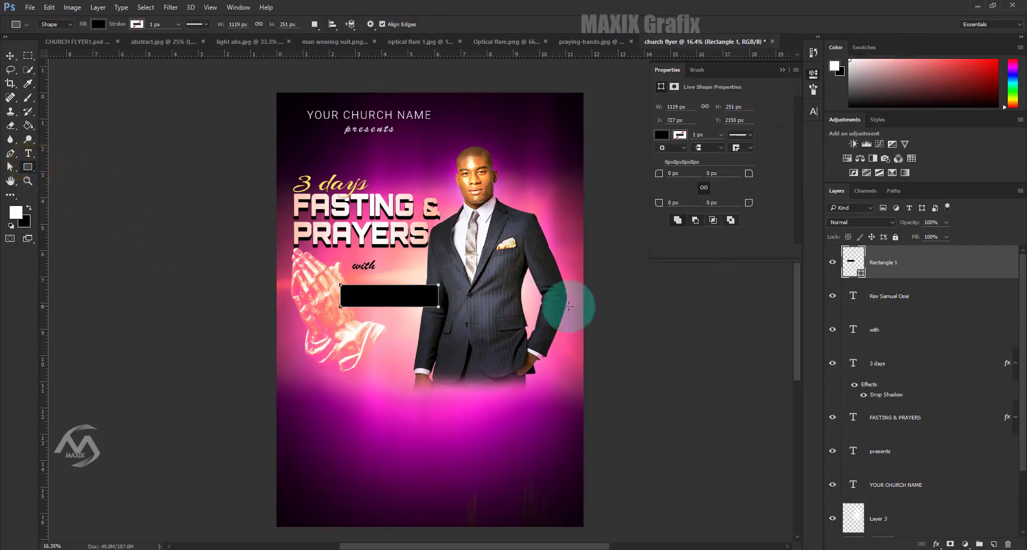
drag(885, 298, 884, 253)
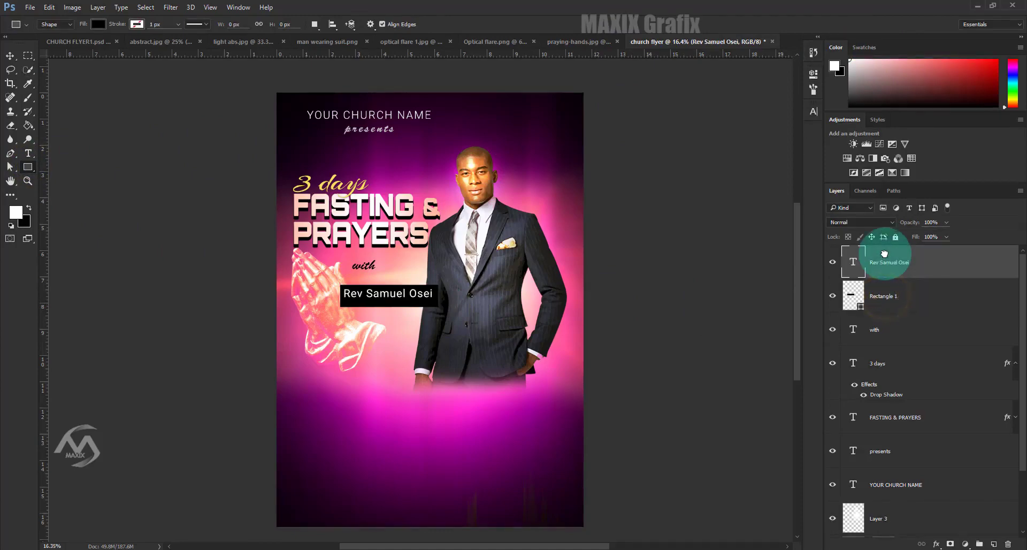
Centre the name and bar on each other and resize the bar to frame the text.
ctrl+click(895, 302)
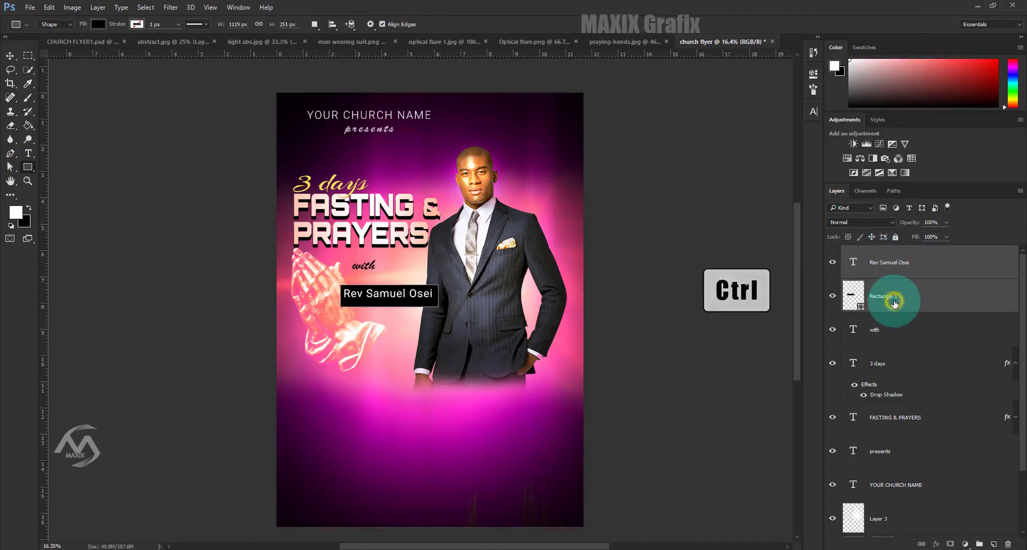
click(9, 55)
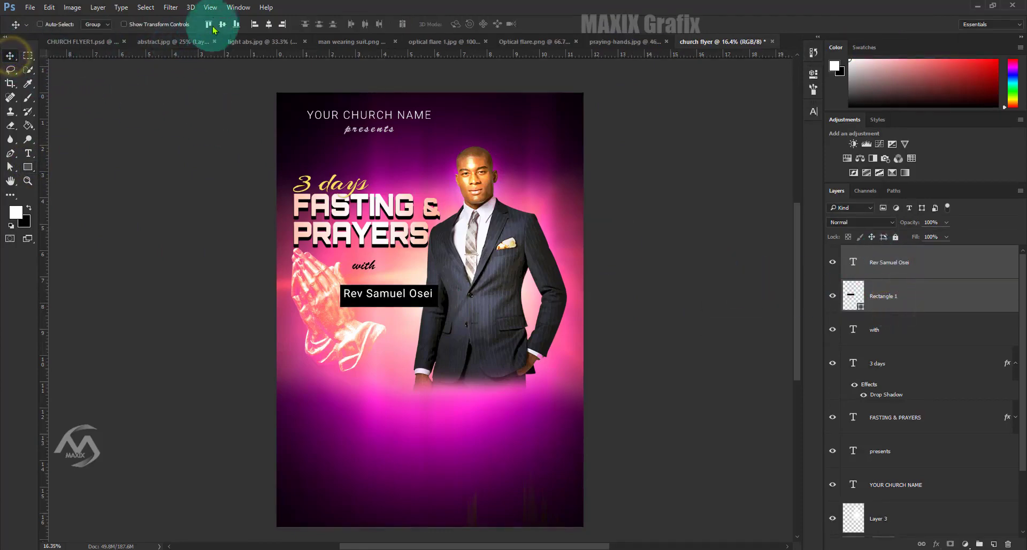
click(218, 25)
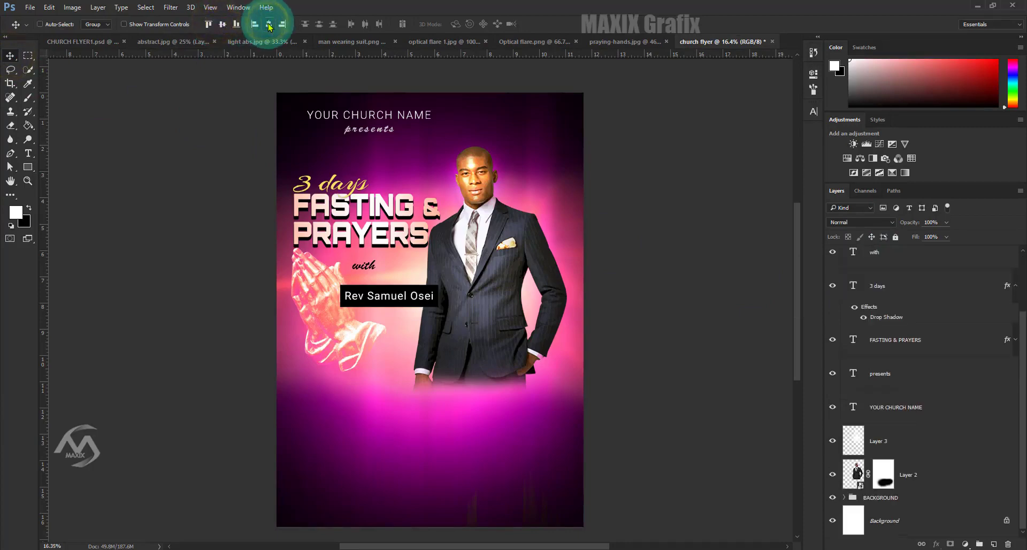
click(904, 305)
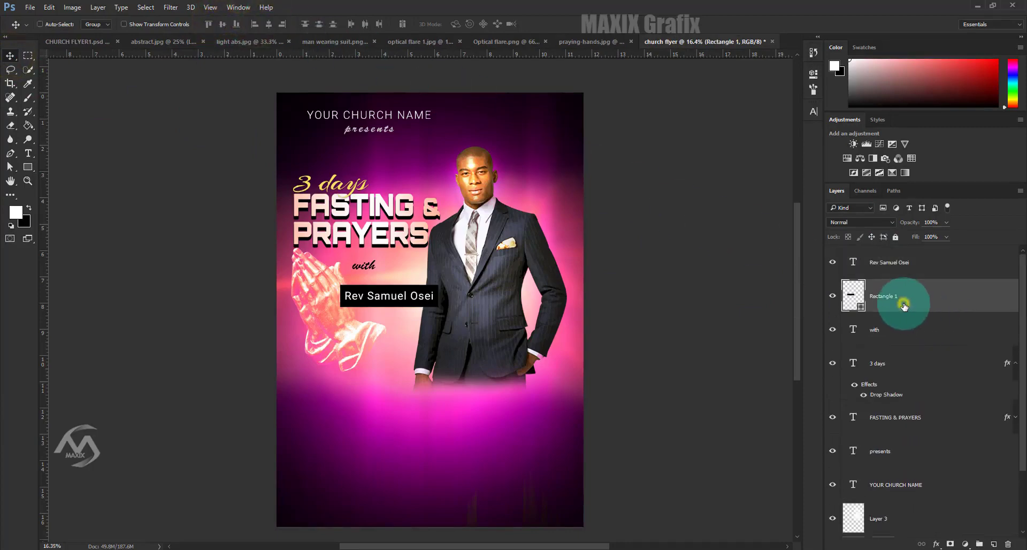
key(ctrl+t)
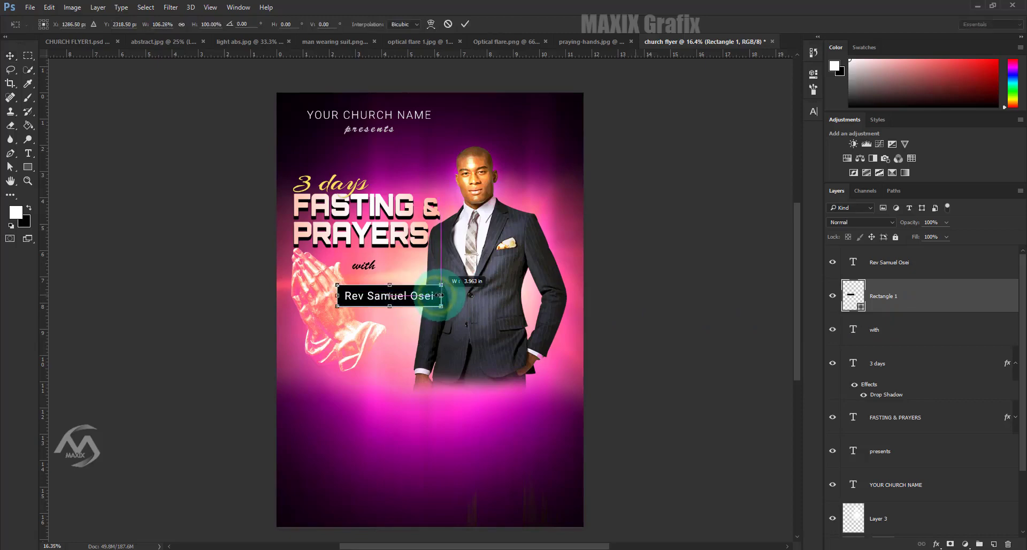
key(Return)
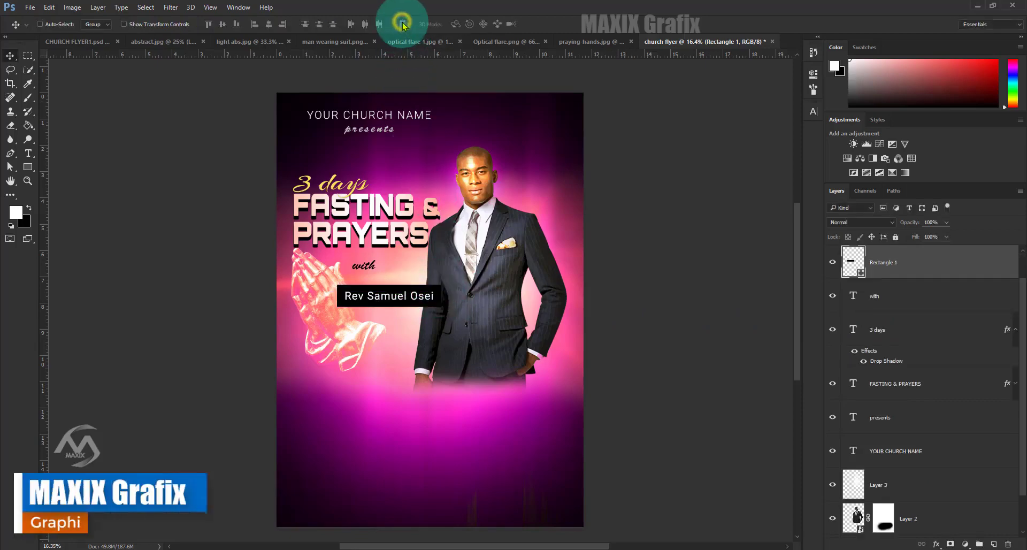
Shift the name and bar up-left and centre 'with' just above the bar.
scroll(907, 265, up, 1)
ctrl+click(908, 263)
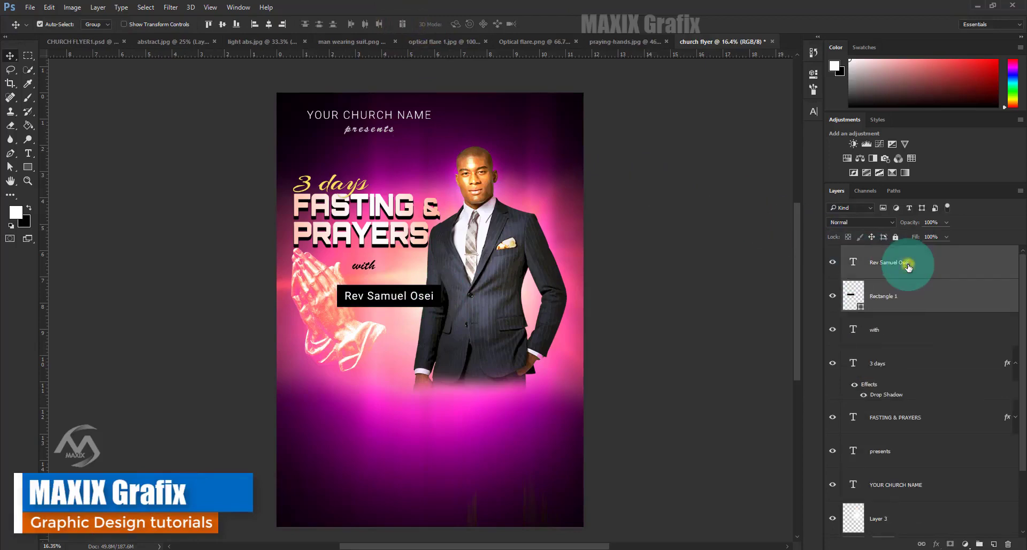
drag(392, 298, 385, 290)
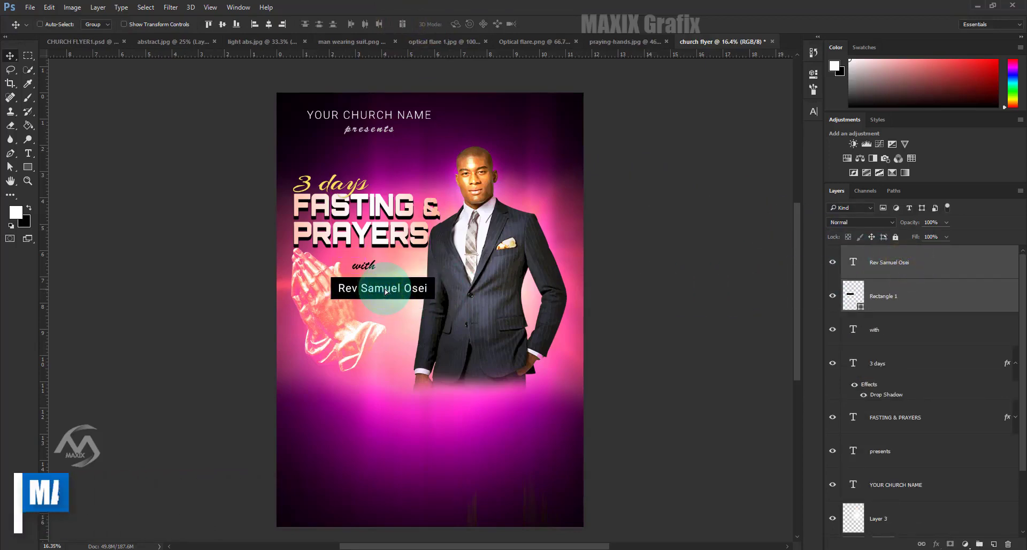
click(886, 329)
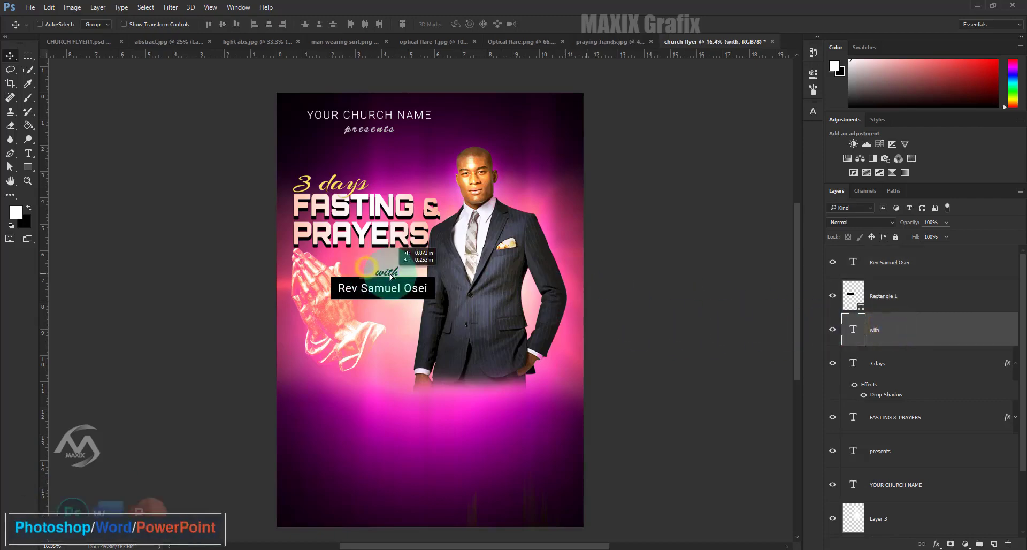
drag(366, 271, 389, 277)
Fill the bar with dark grey 2c2c27 sampled from the suit.
click(901, 304)
double_click(858, 306)
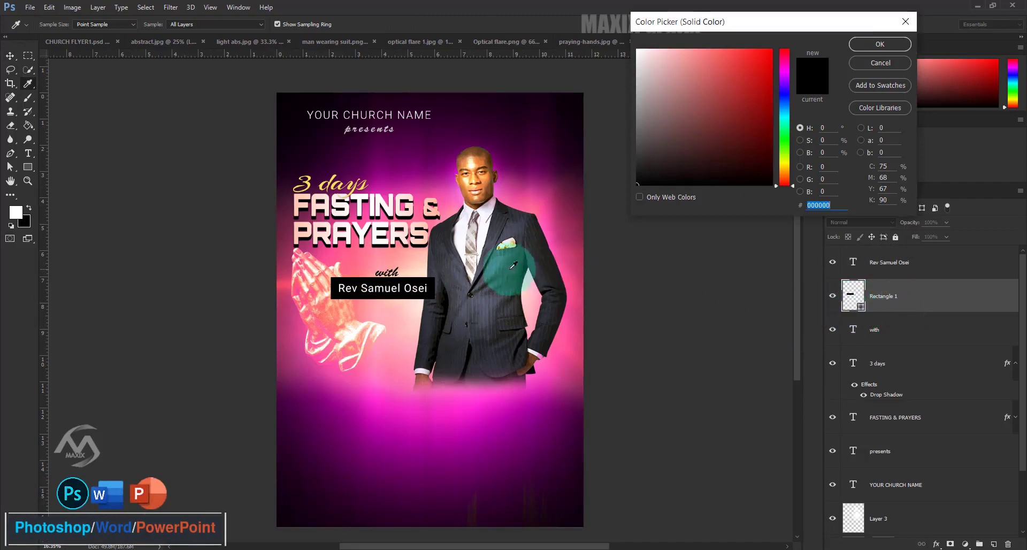
click(458, 264)
click(447, 244)
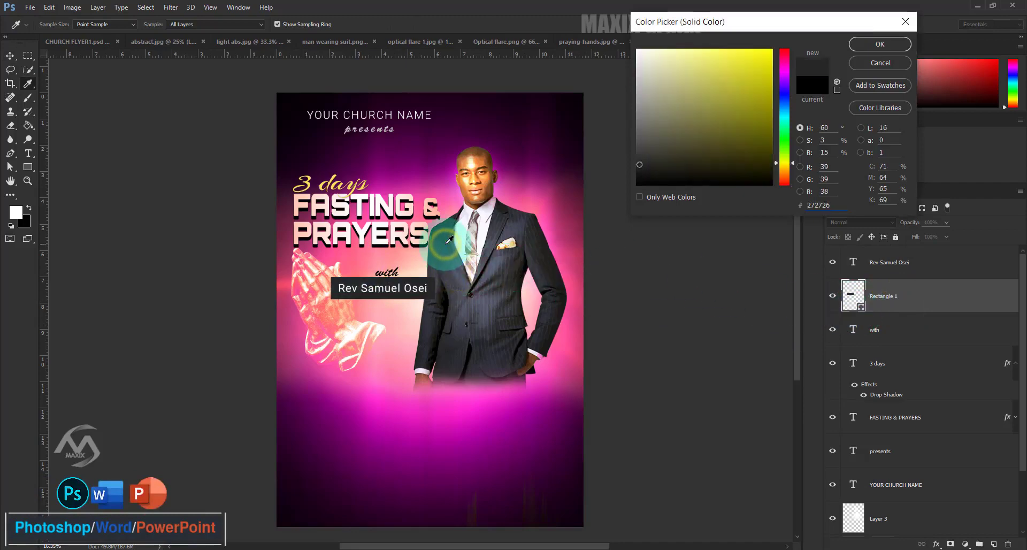
click(652, 162)
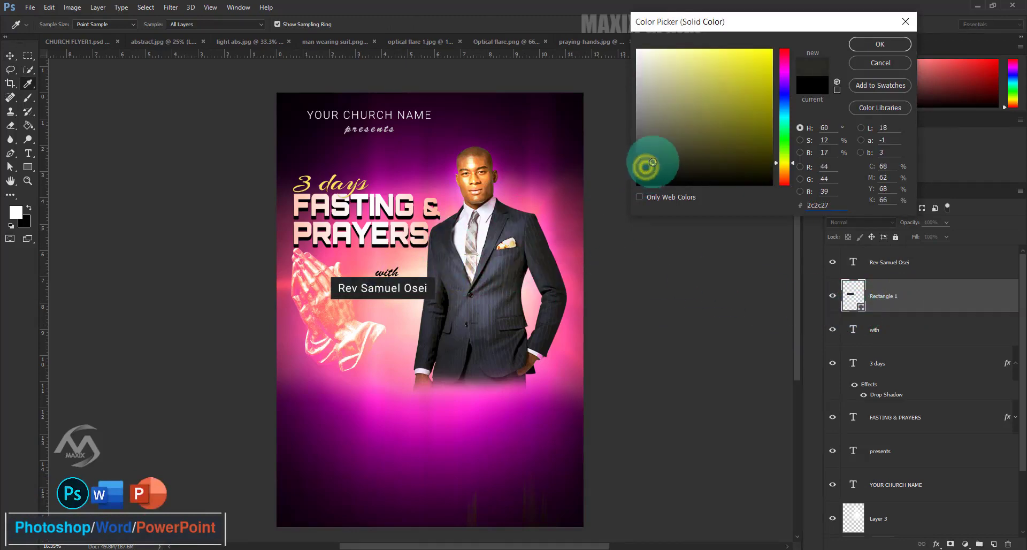
click(877, 45)
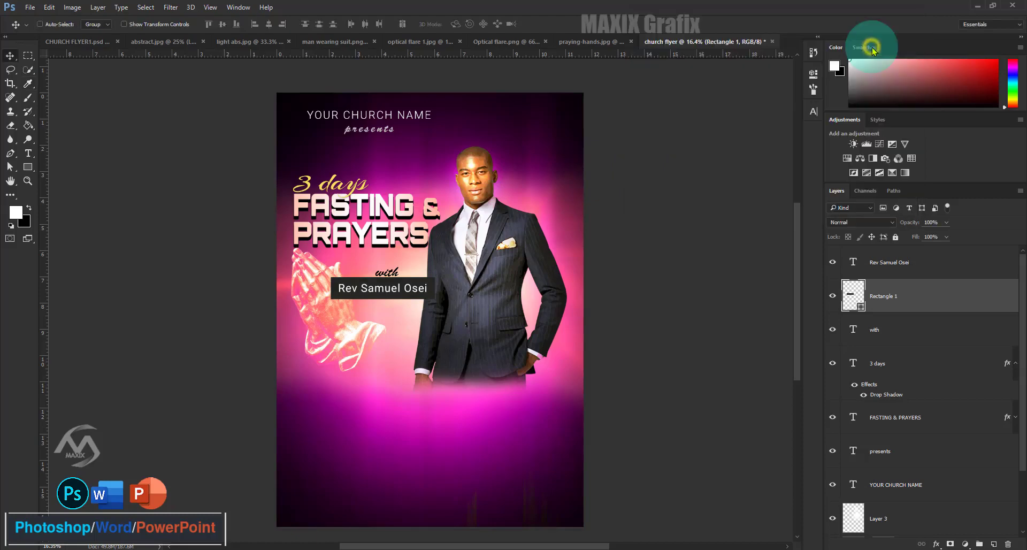
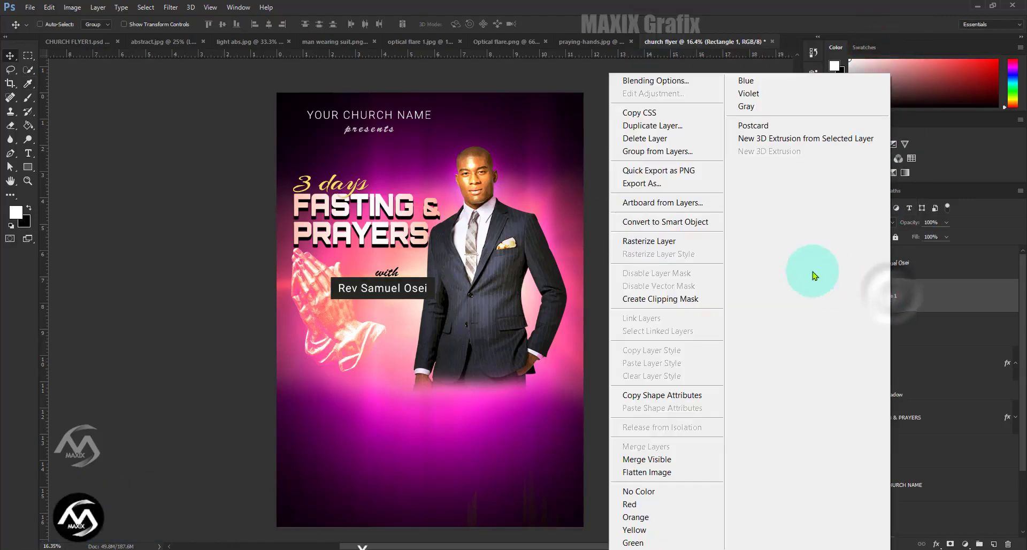
Rasterize the Rectangle 1 name bar and brush a soft lighter sheen across its middle.
click(680, 241)
scroll(388, 287, up, 3)
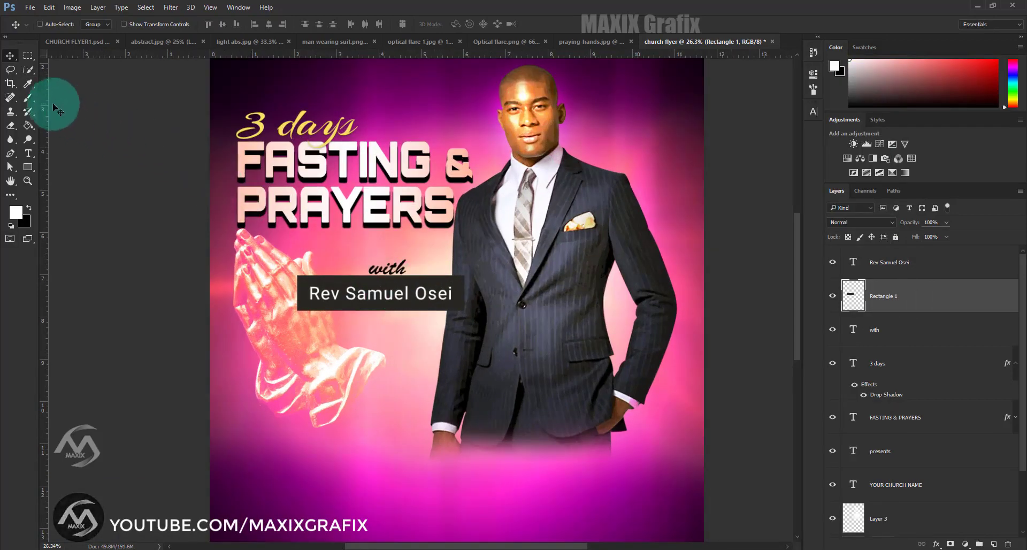
click(26, 99)
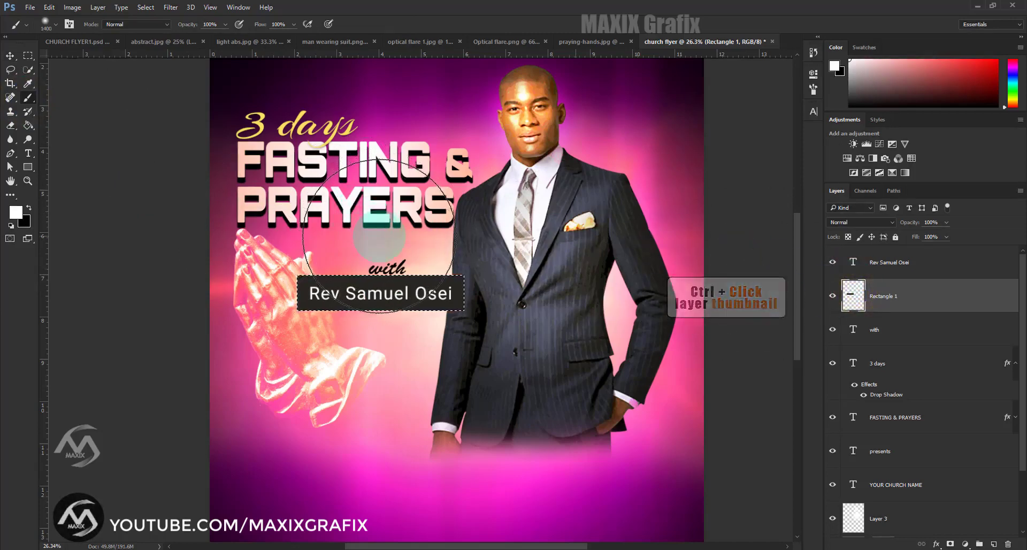
click(379, 228)
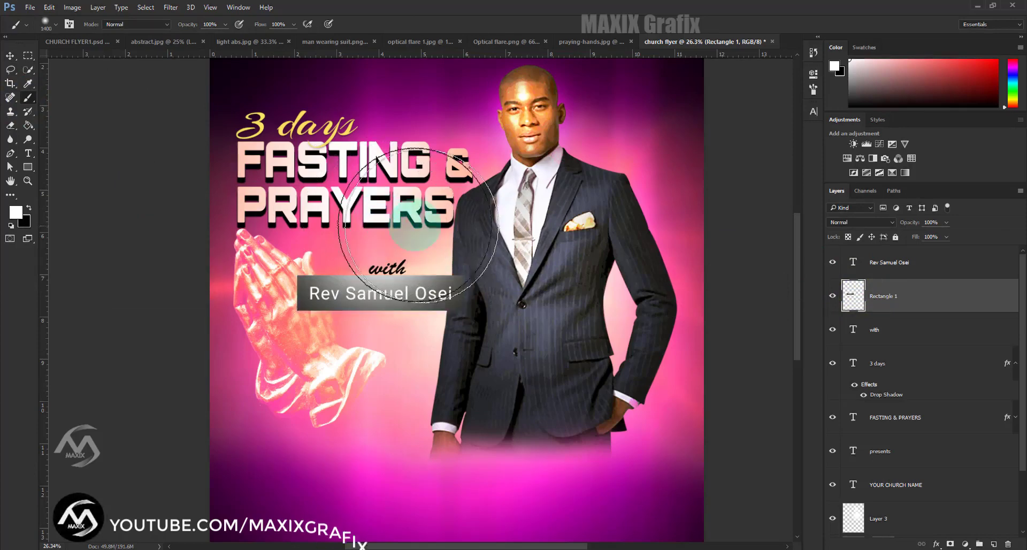
right_click(907, 303)
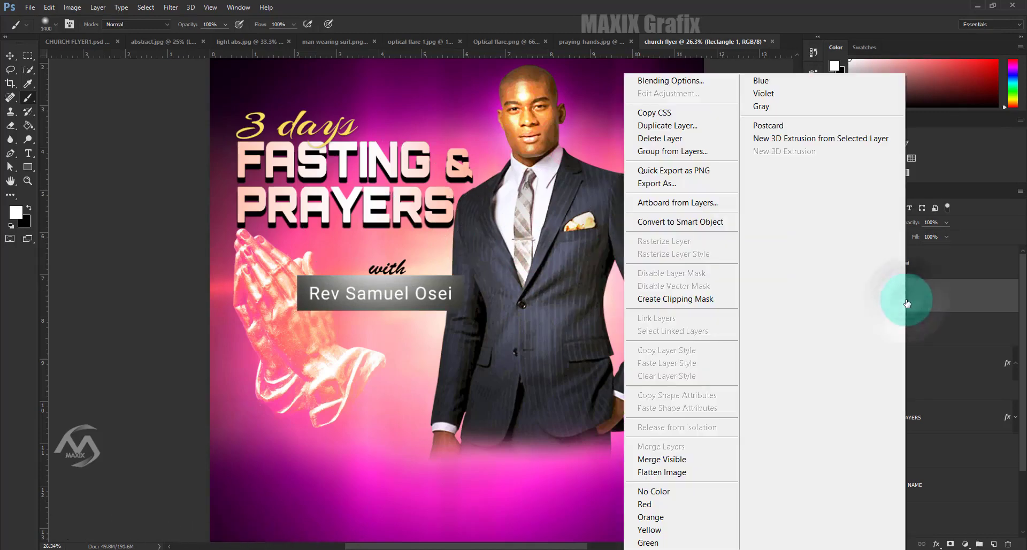
Give Rectangle 1 a drop shadow with opacity 71%, distance 10, spread 61 and size 4.
click(715, 83)
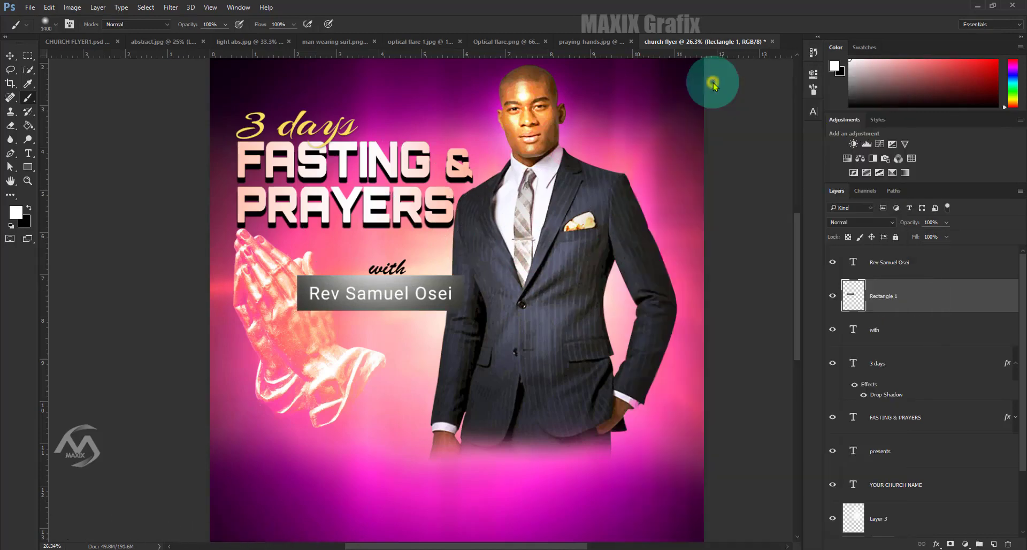
click(649, 229)
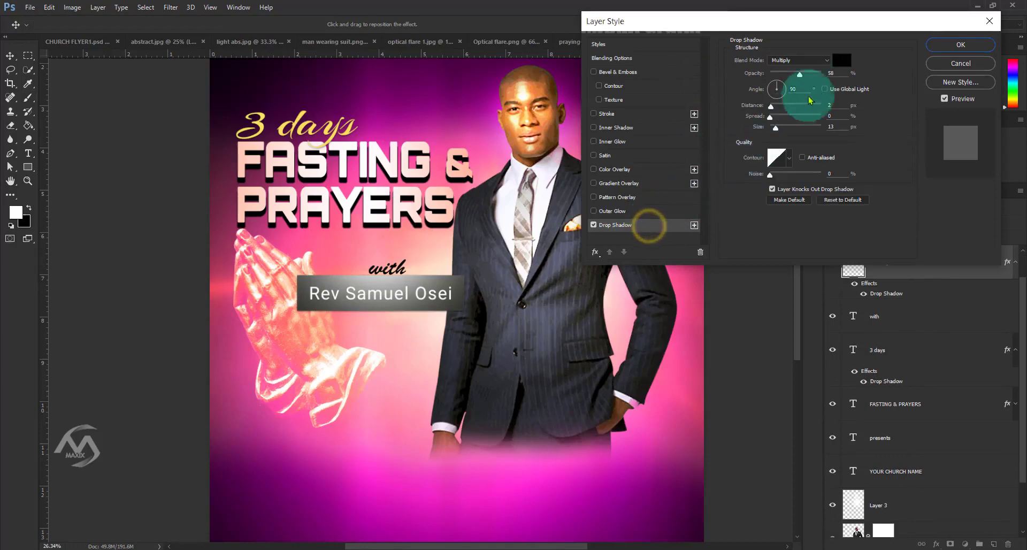
double_click(823, 73)
text(75)
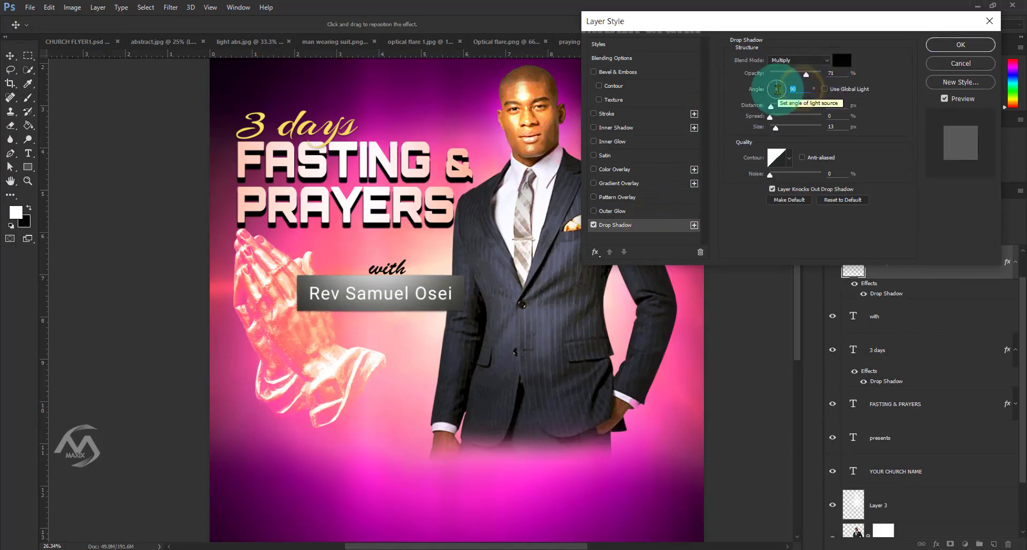
double_click(836, 105)
text(10)
key(Tab)
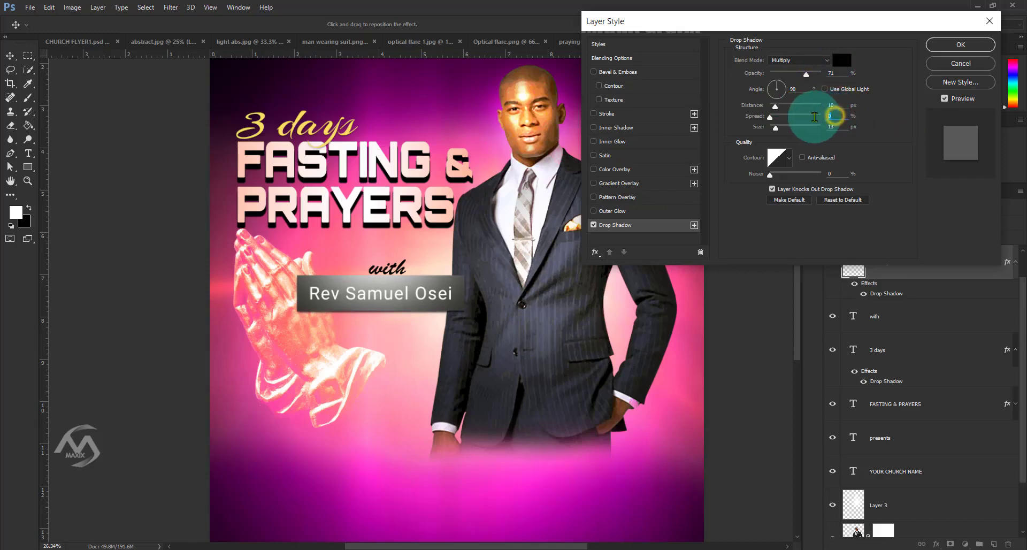
text(61)
drag(838, 126, 814, 128)
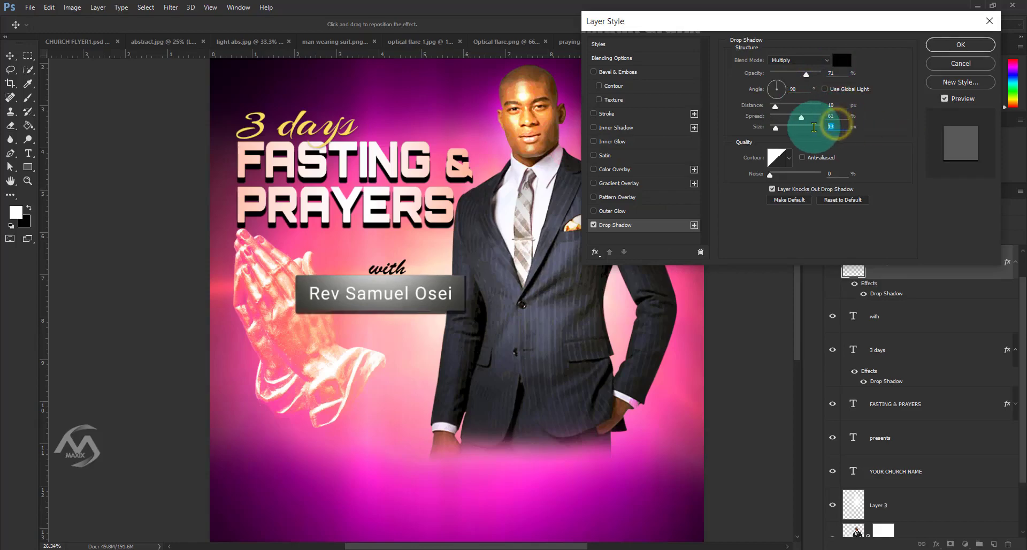
text(4)
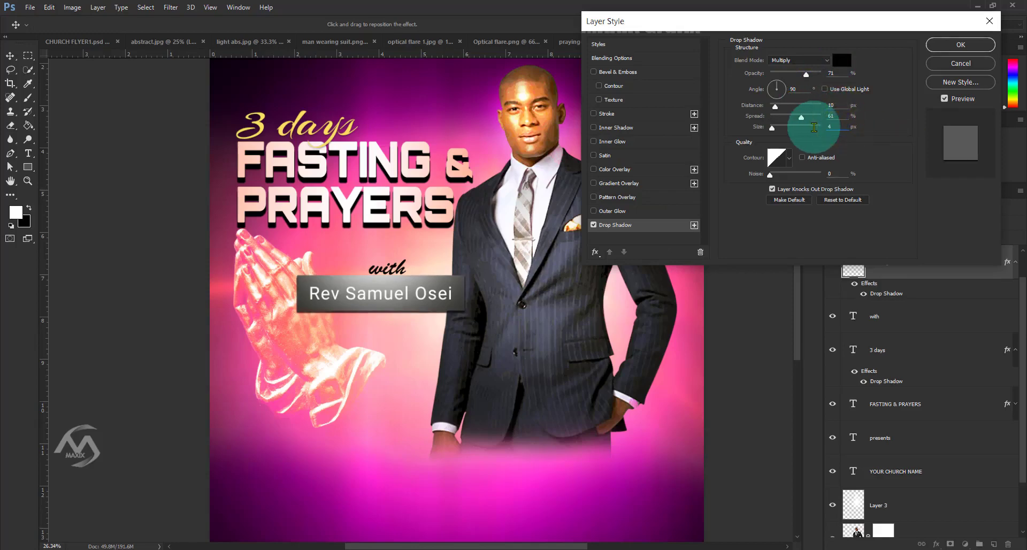
click(960, 43)
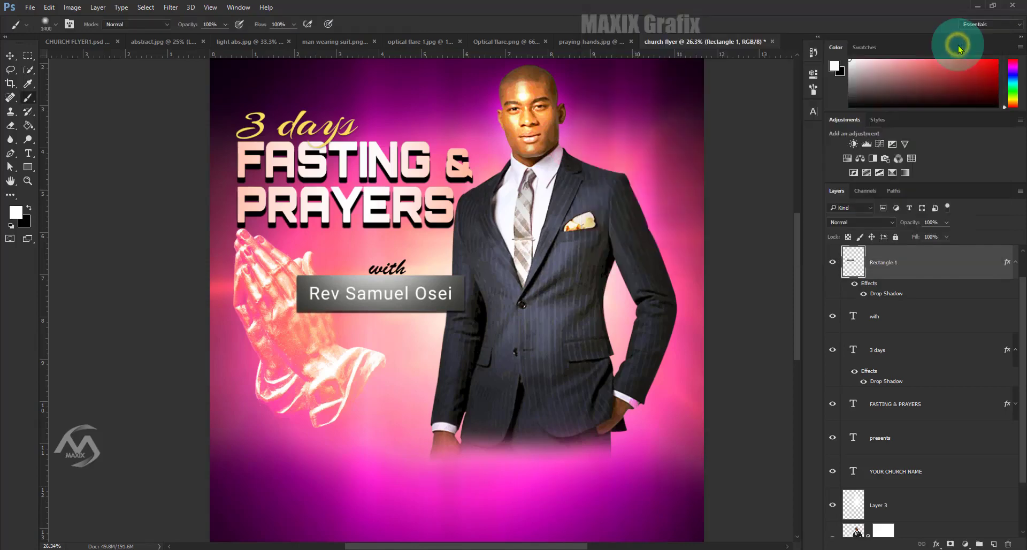
Duplicate the shadowed name bar and collapse the effects lists of Rectangle 1 and its copies.
key(ctrl+j)
key(ctrl+j)
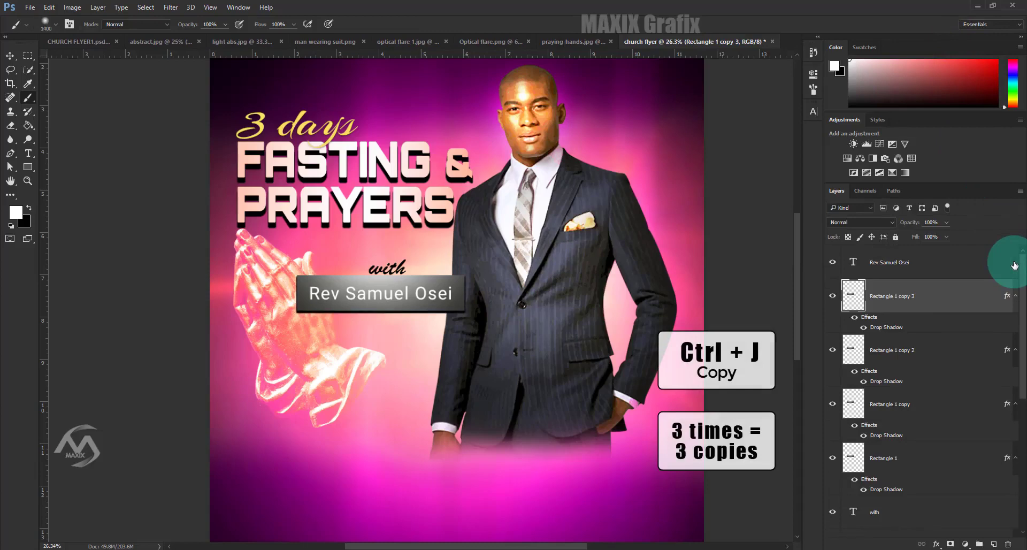
click(928, 460)
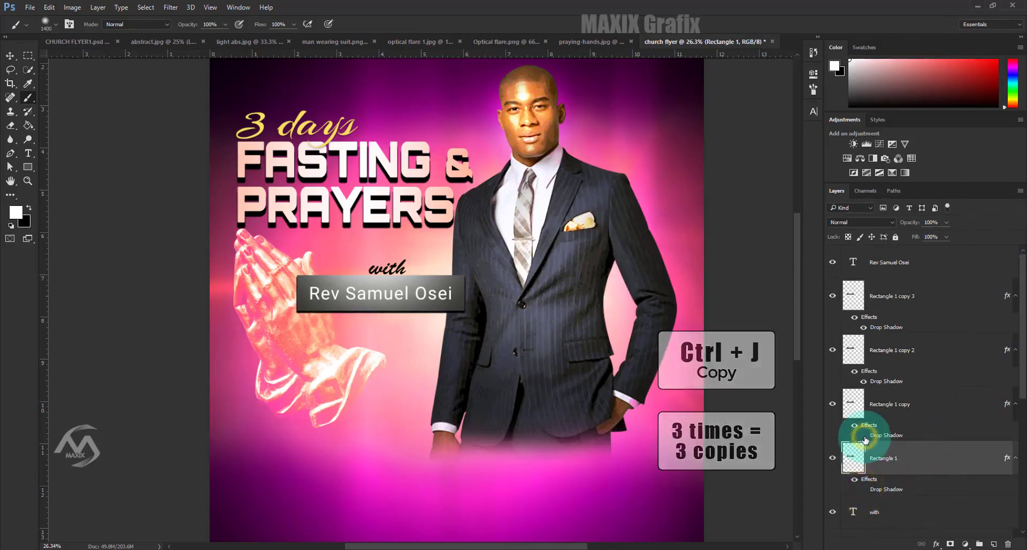
click(1014, 457)
click(1014, 403)
click(1015, 351)
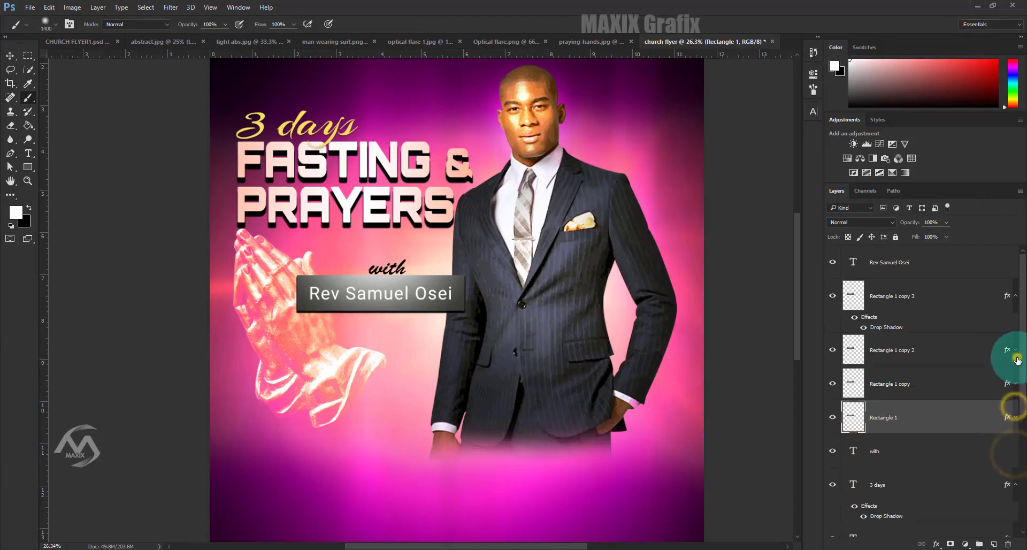
click(1014, 296)
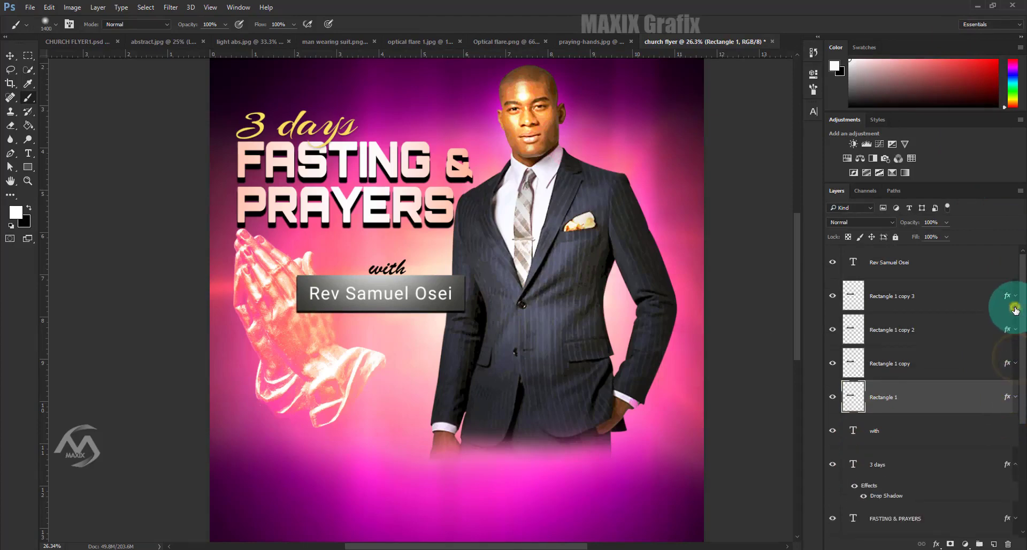
Group the name text and all name bar layers into a group named REVEREND.
shift+click(923, 271)
key(ctrl+g)
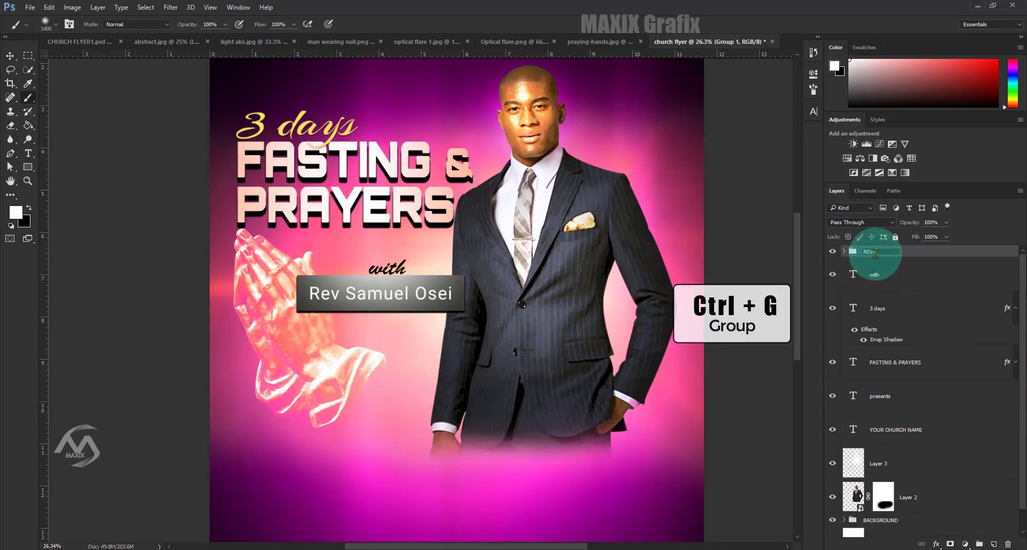
text(REND)
key(Return)
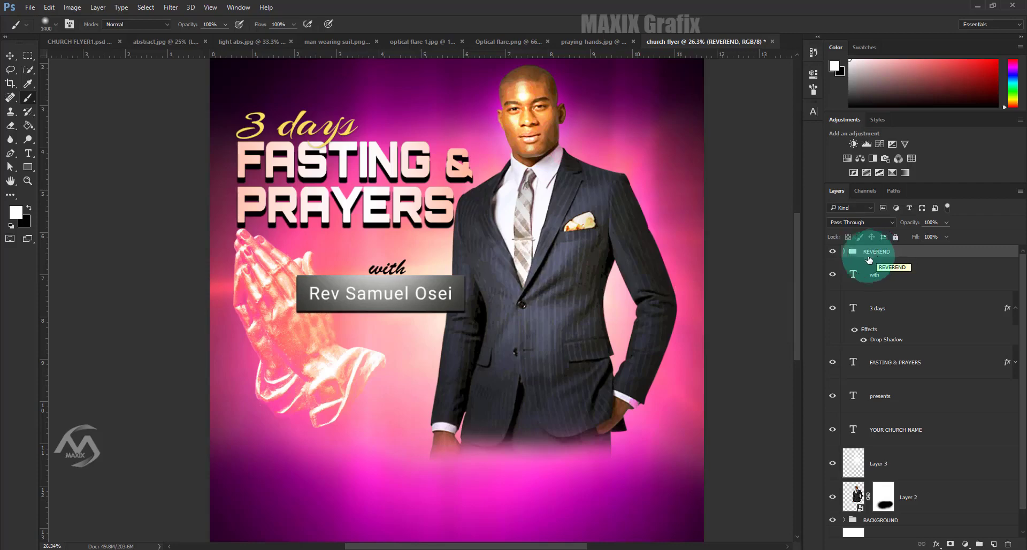
Draw a long thin rectangle bar on a new layer below the man's hands.
drag(795, 298, 801, 358)
scroll(538, 298, up, 2)
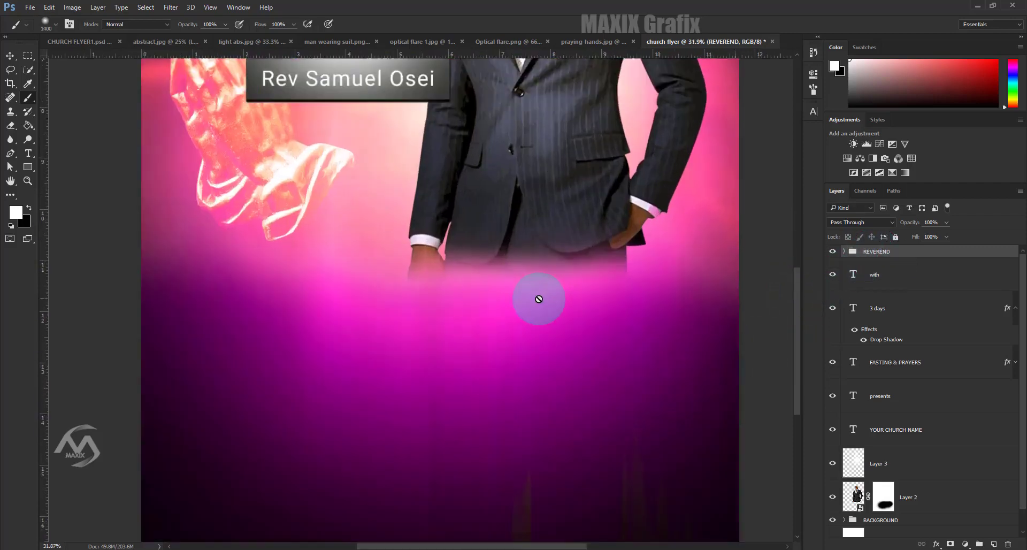
scroll(538, 299, up, 1)
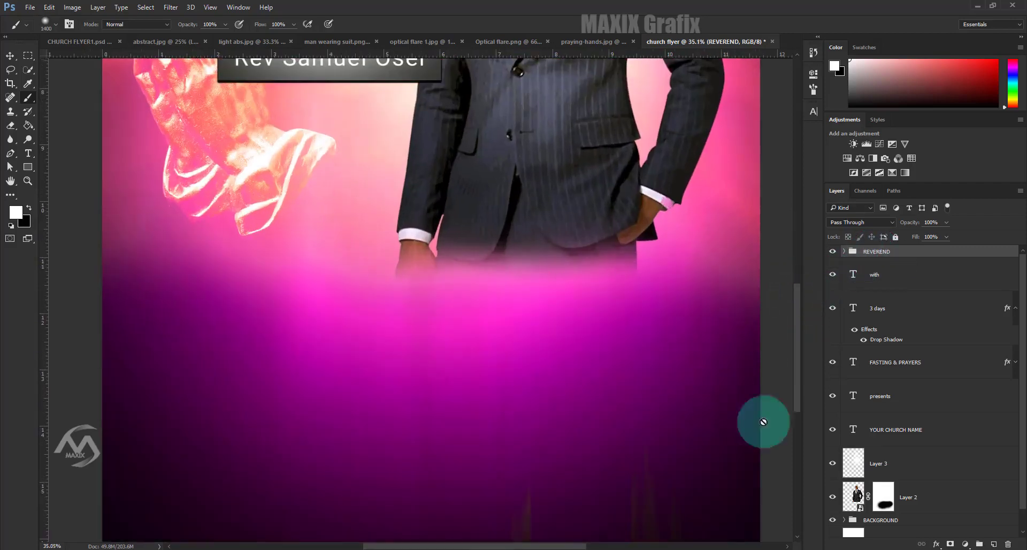
click(993, 543)
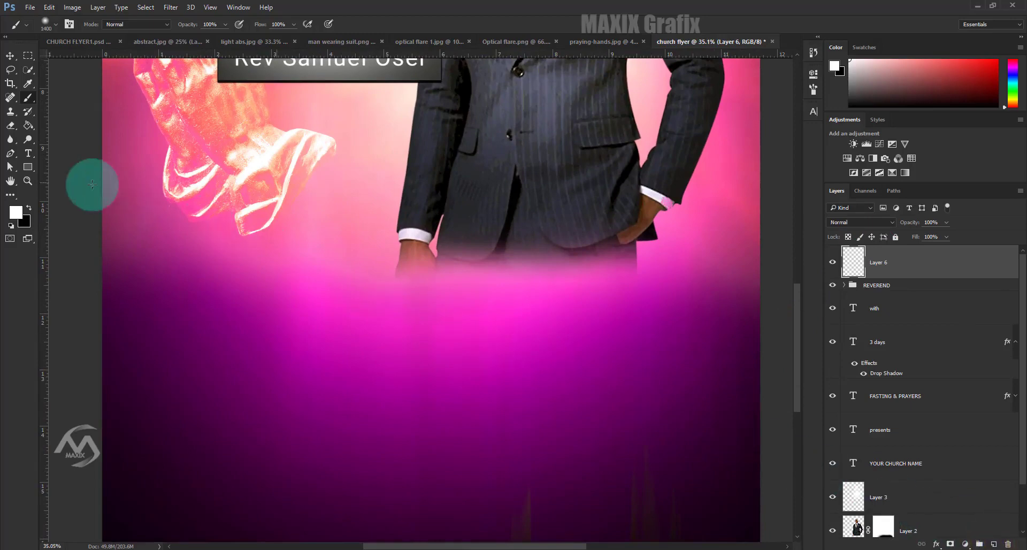
click(28, 172)
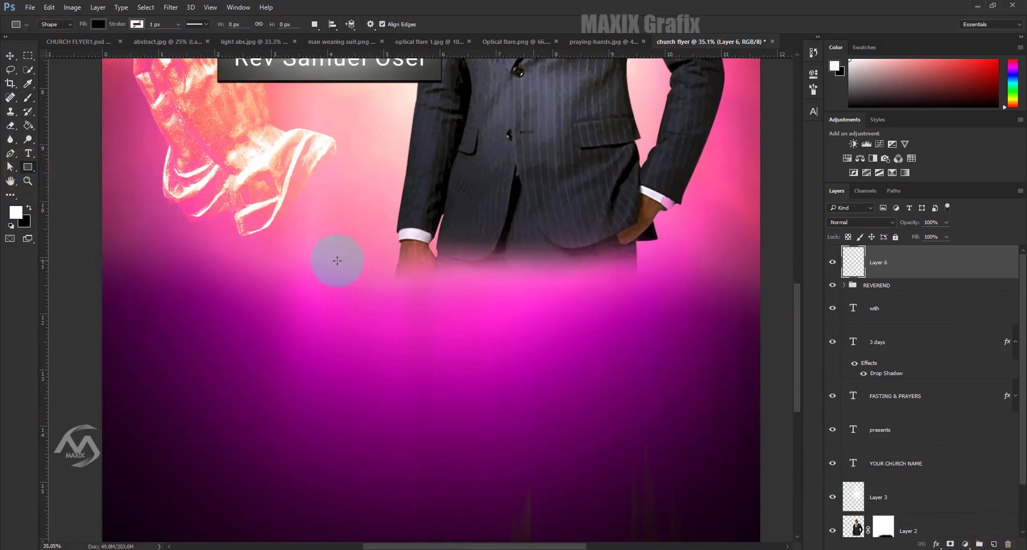
drag(336, 263, 720, 276)
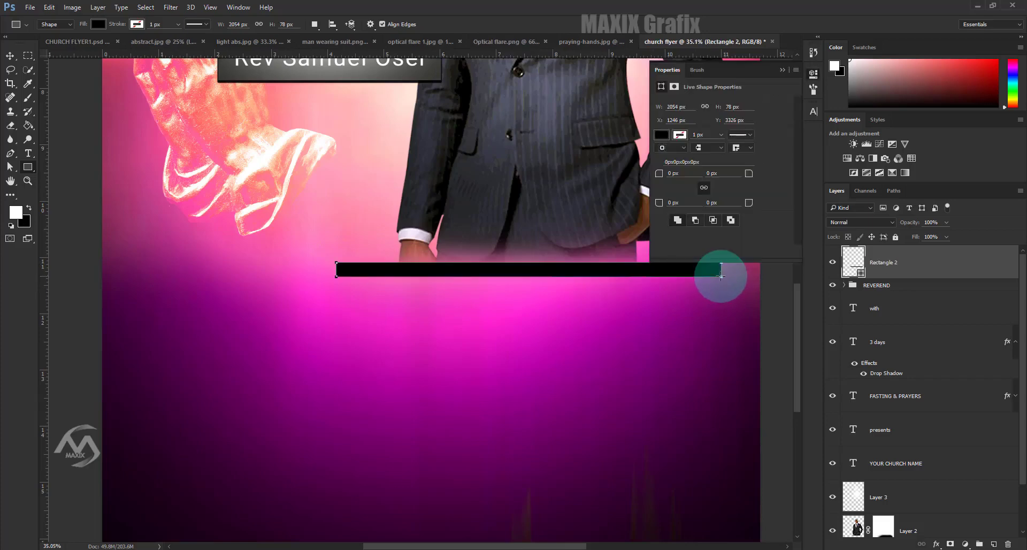
Fill the bar with white #ffffff and start a text layer beneath it.
double_click(853, 262)
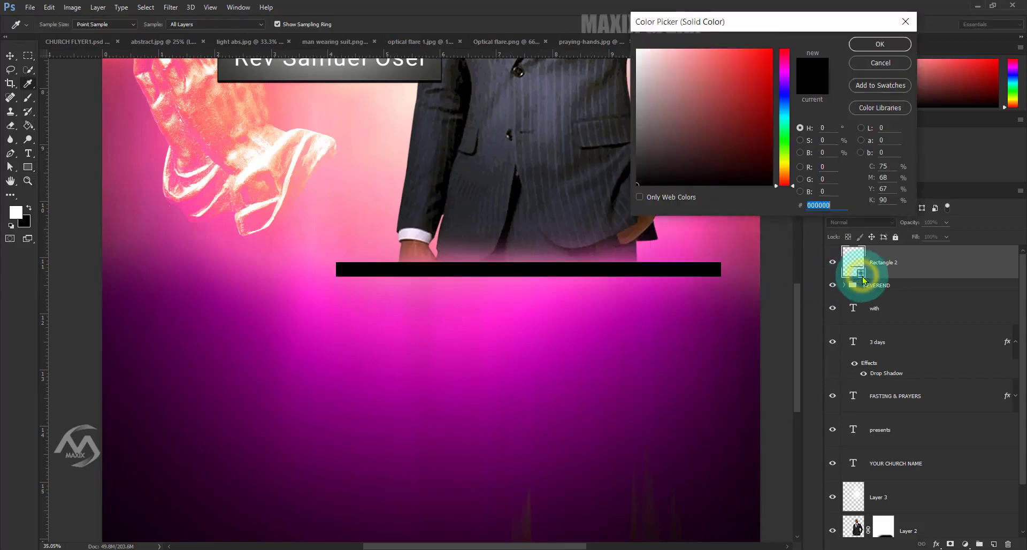
drag(695, 100, 621, 43)
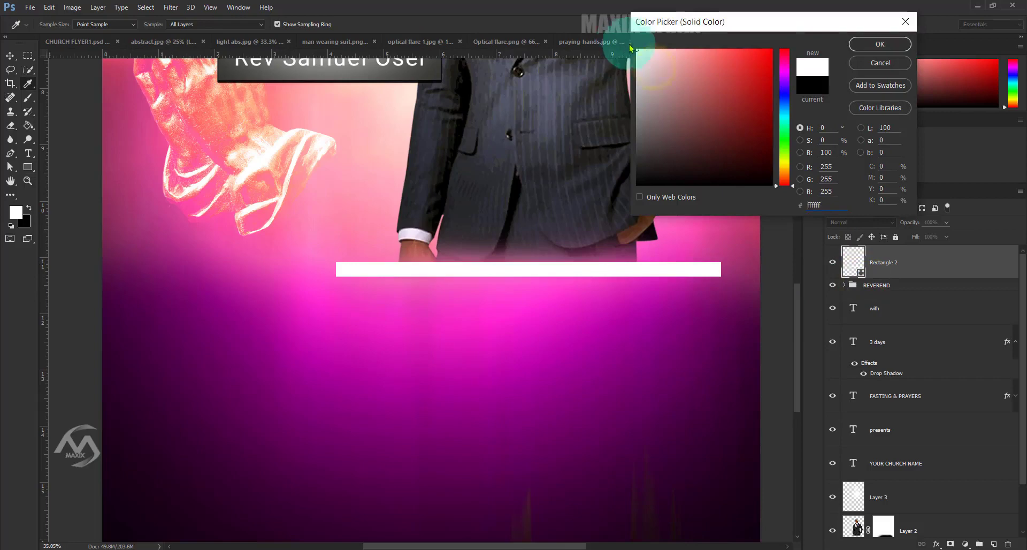
click(872, 45)
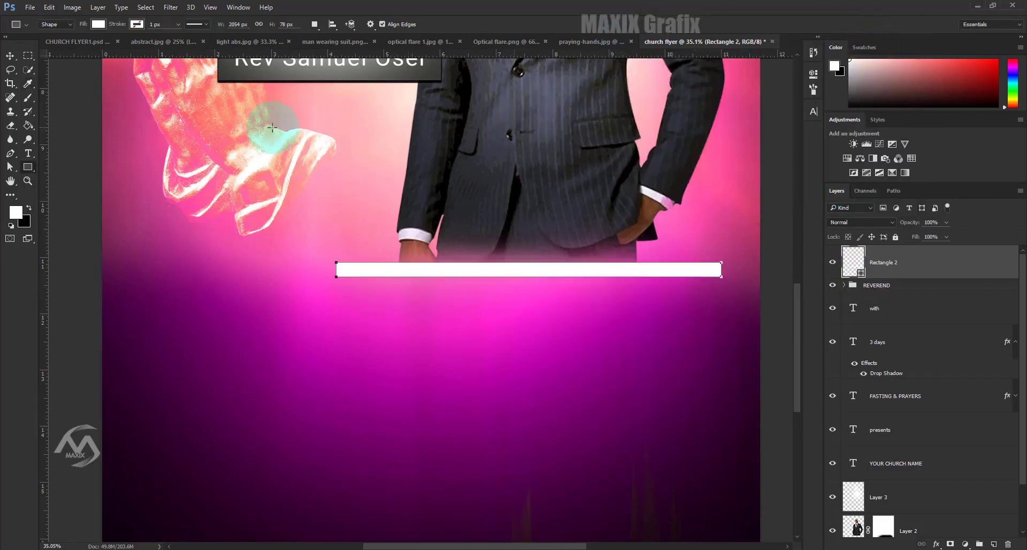
click(29, 153)
click(275, 324)
text(PRAY WITHOUT CEASING)
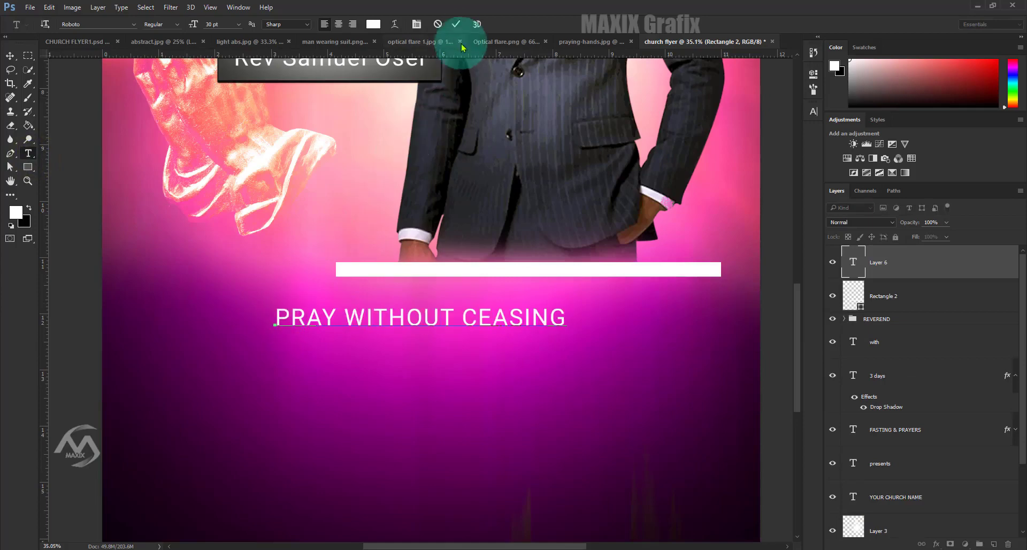
Set PRAY WITHOUT CEASING to Roboto Medium 40 pt with wider letter tracking.
click(456, 24)
click(813, 112)
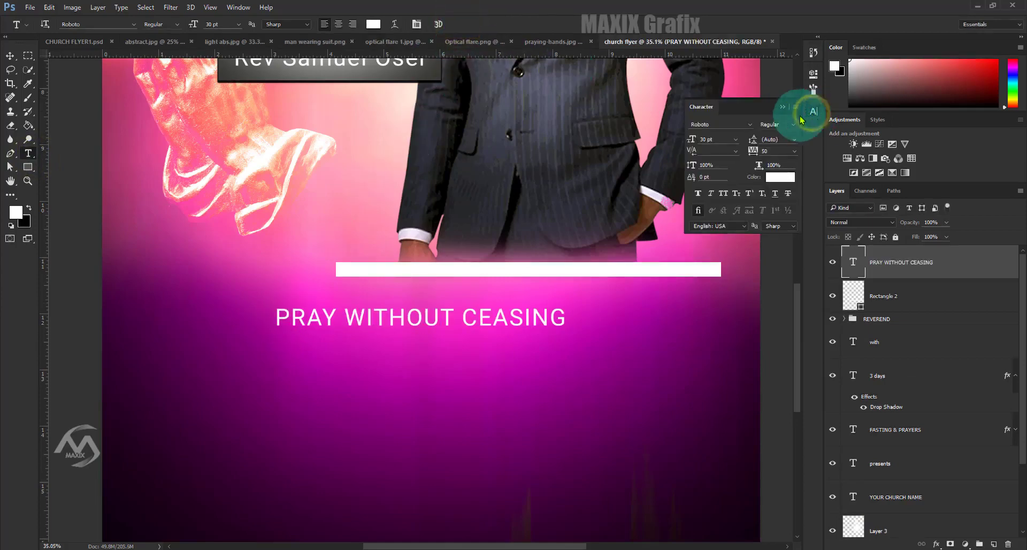
click(749, 125)
click(751, 158)
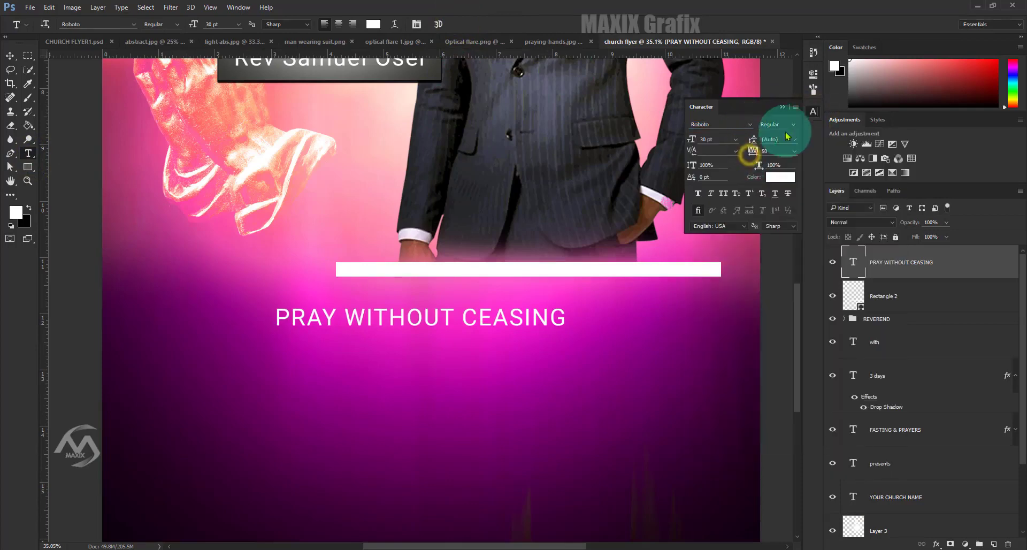
click(778, 124)
click(795, 160)
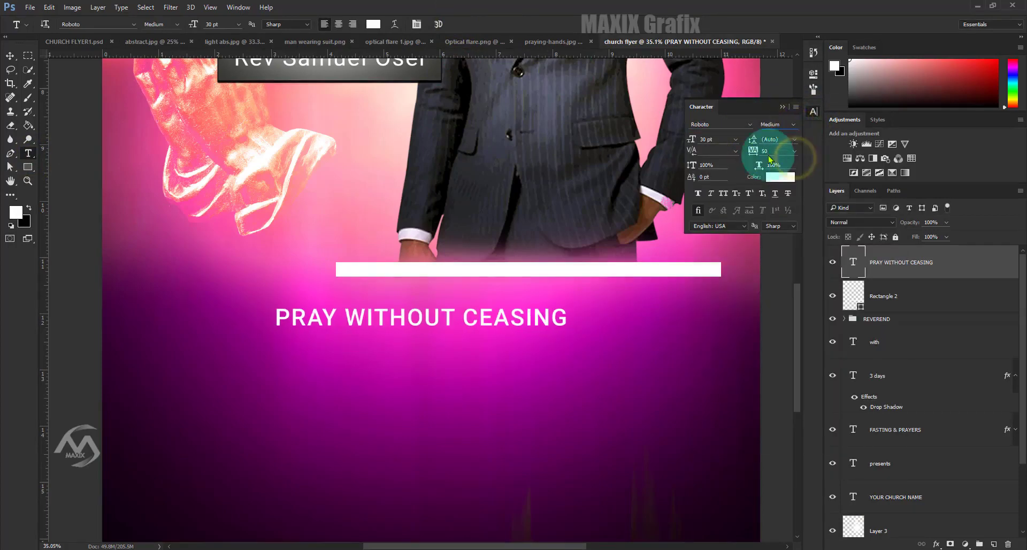
click(705, 139)
text(40)
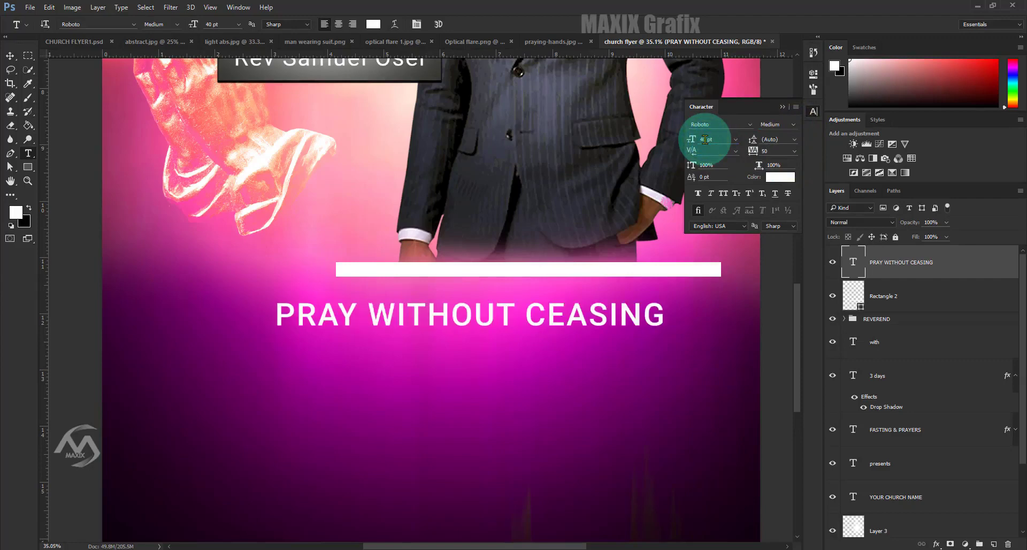
click(767, 151)
text(160)
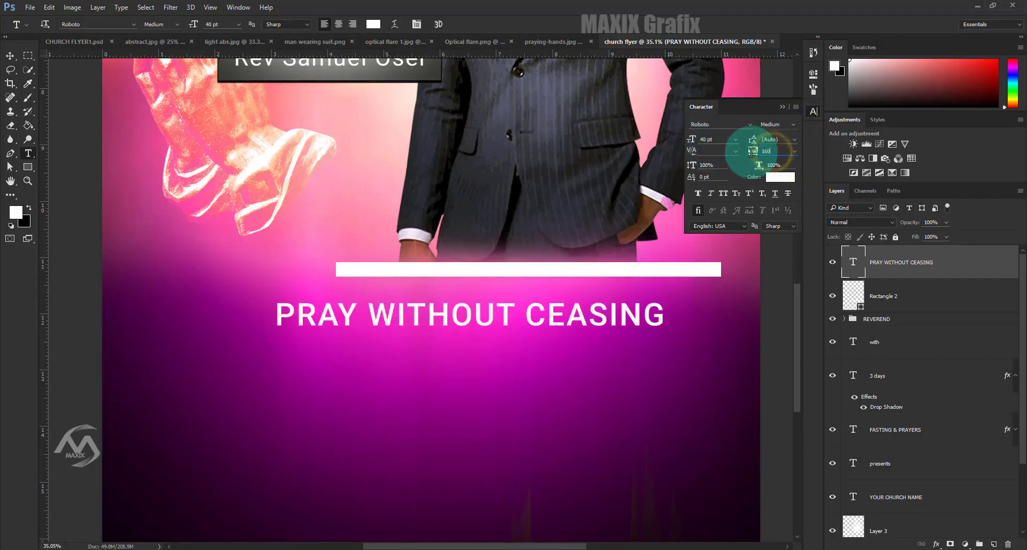
click(591, 320)
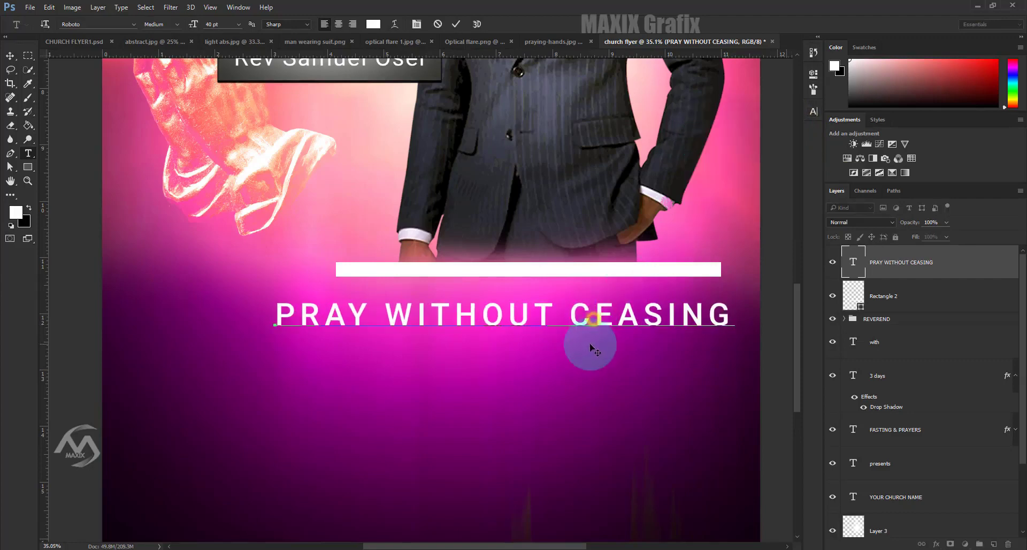
Move the title up just beneath the white bar and commit the edit.
drag(591, 343, 581, 335)
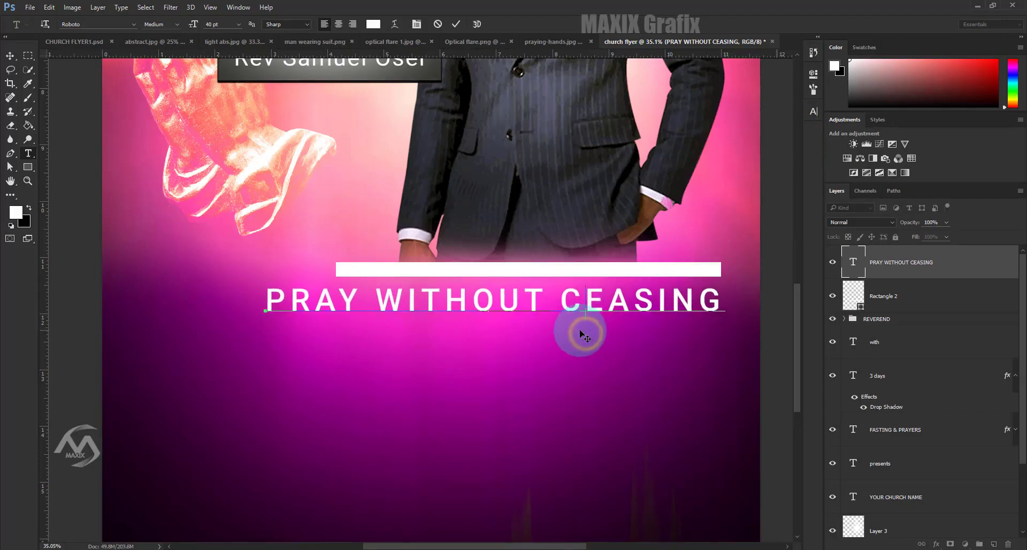
click(456, 25)
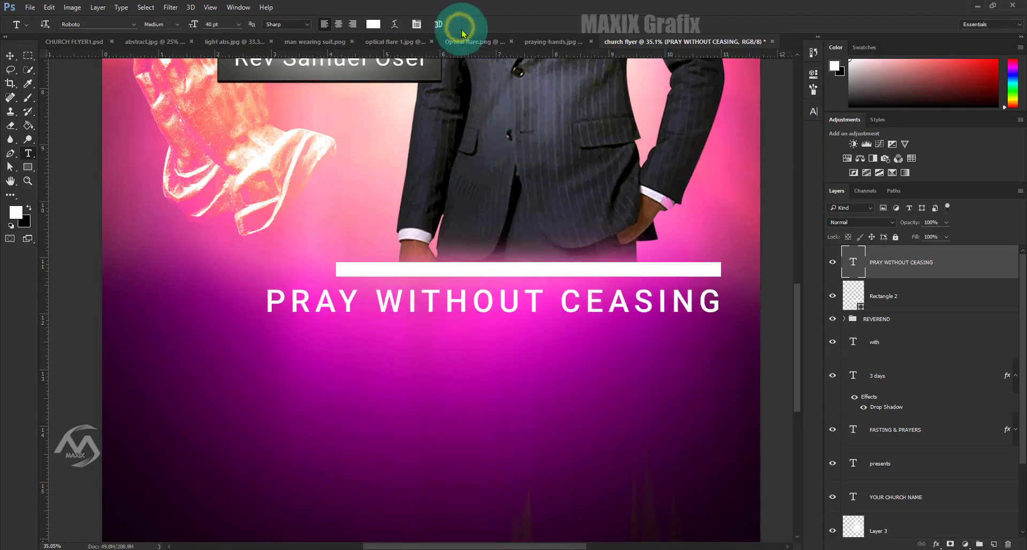
click(872, 294)
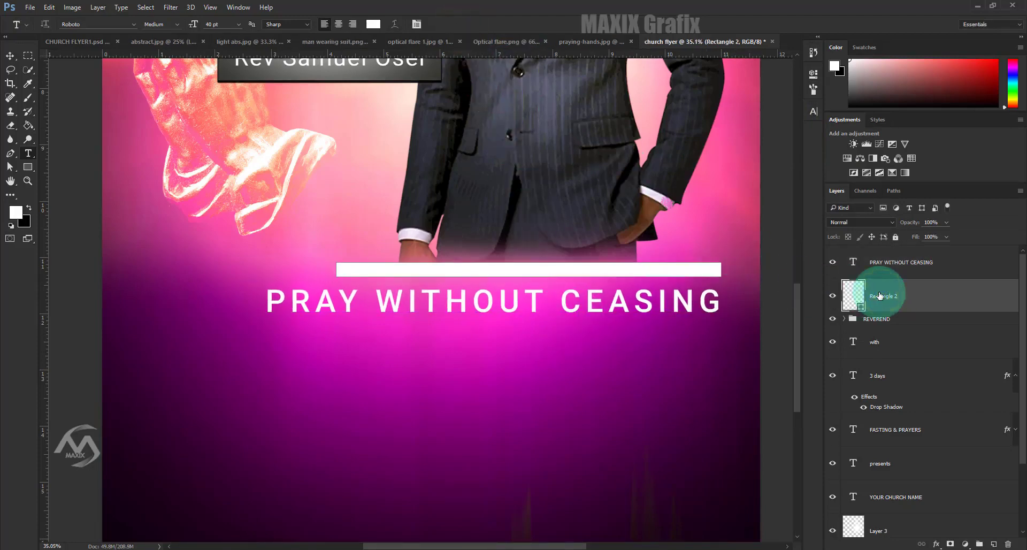
Stretch the white bar left to match the text width and make it thinner.
key(ctrl+t)
drag(334, 267, 269, 269)
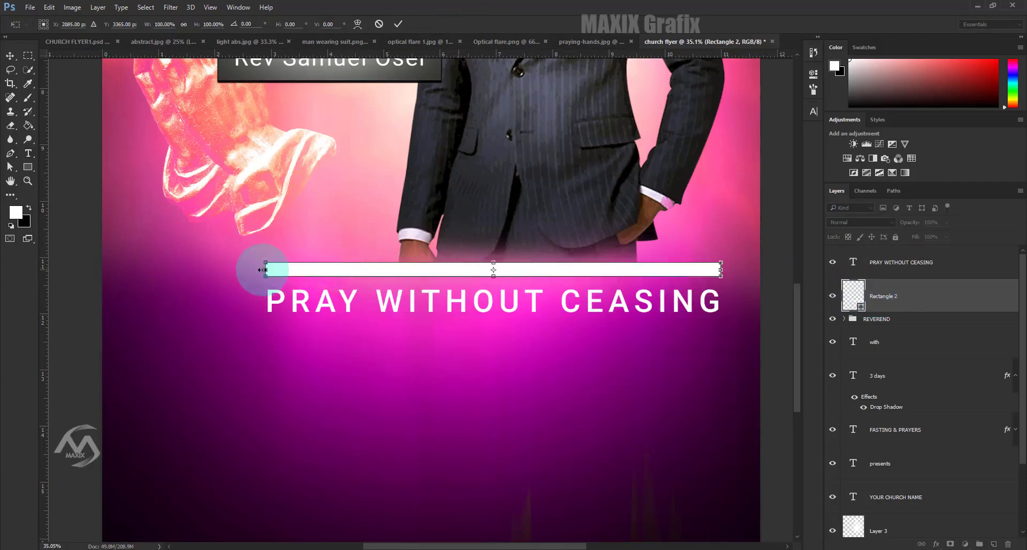
drag(493, 262, 493, 269)
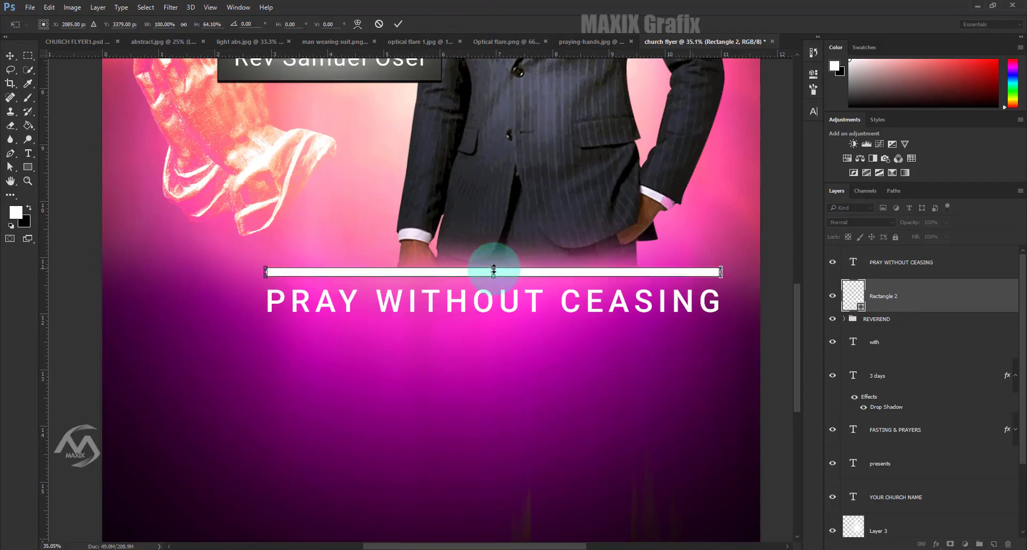
click(399, 24)
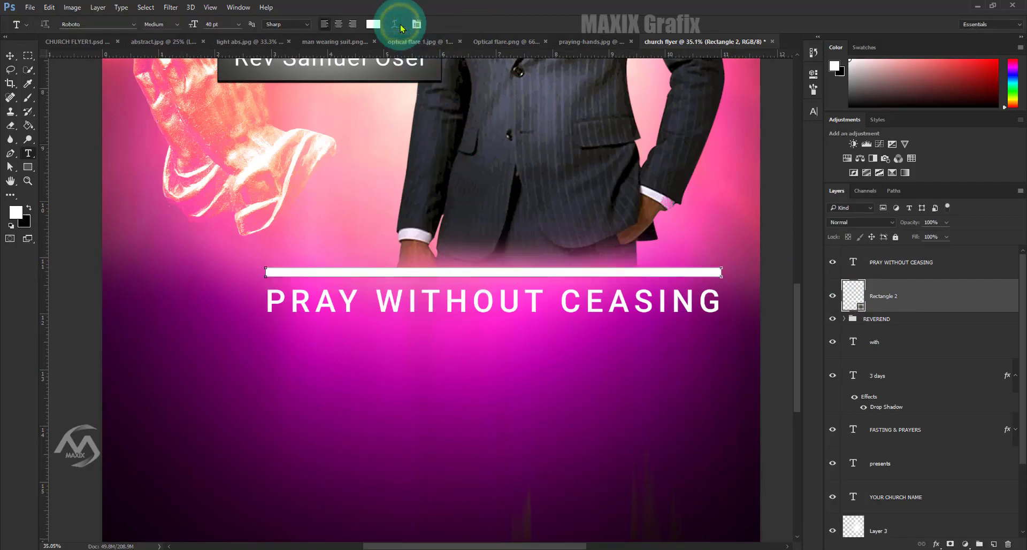
Duplicate the white bar below PRAY WITHOUT CEASING as Rectangle 2 copy.
click(9, 55)
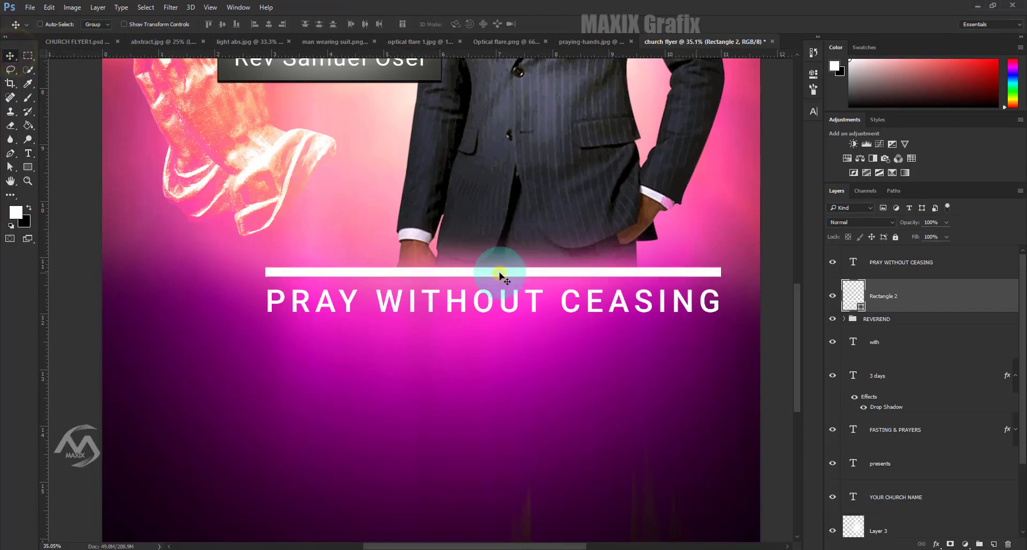
drag(500, 275, 499, 327)
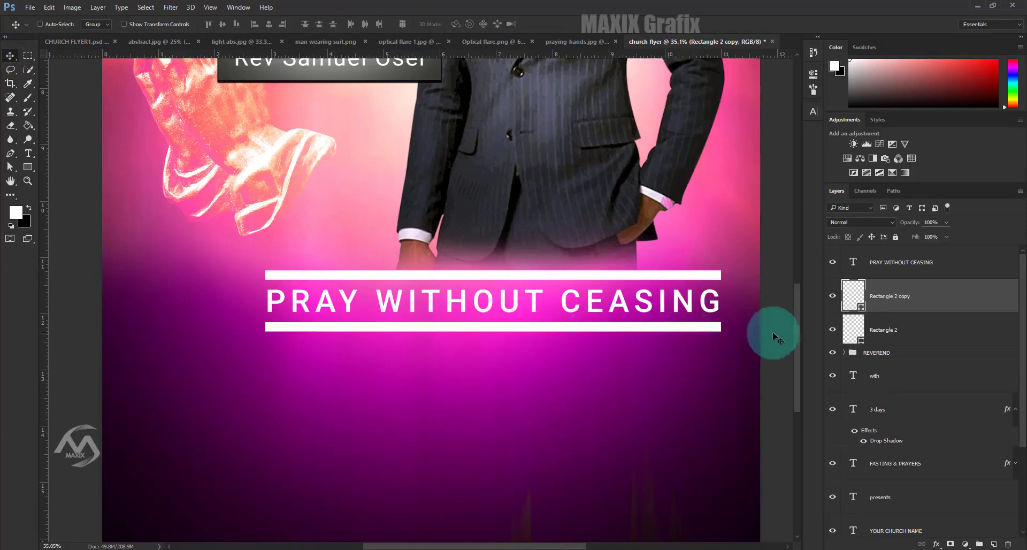
click(904, 330)
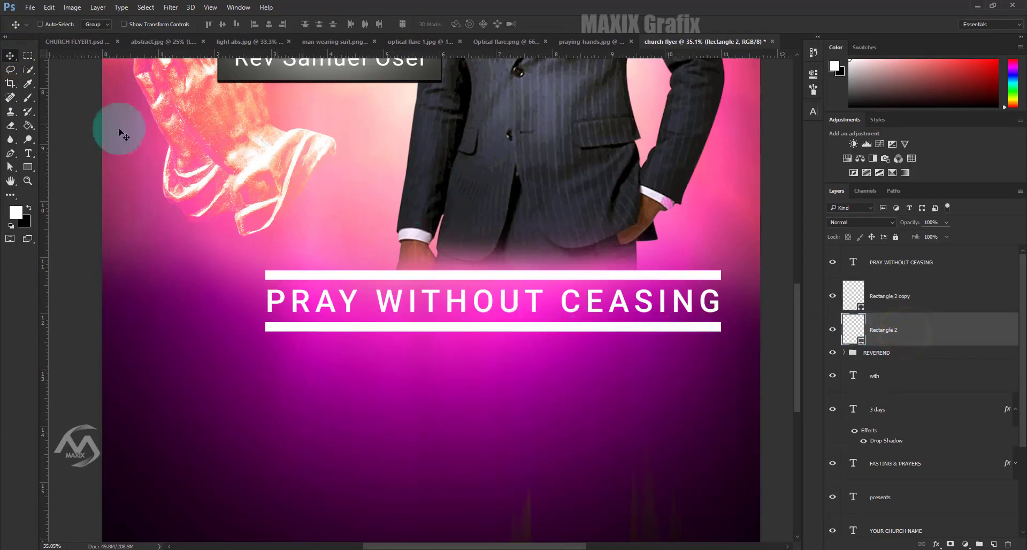
click(28, 97)
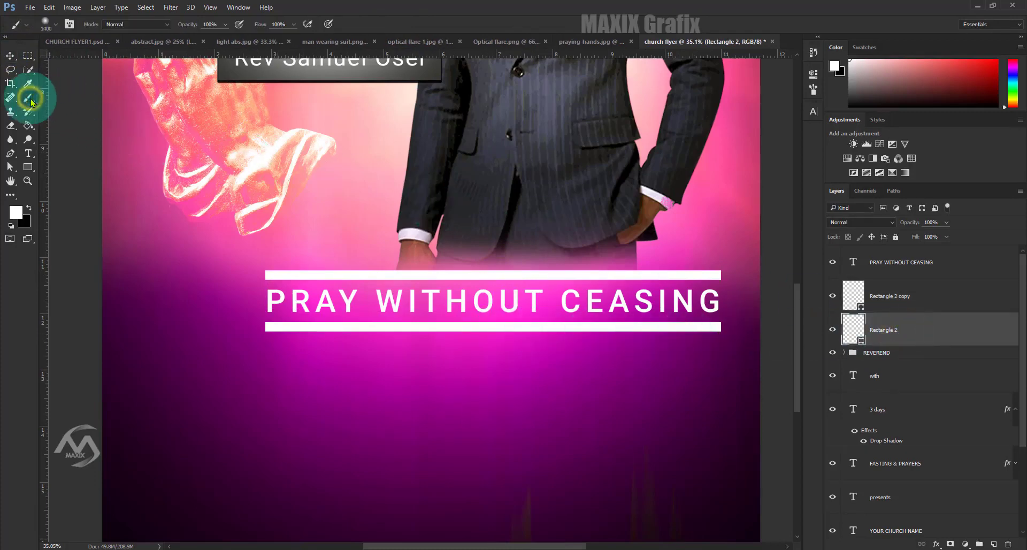
Stamp the arc-shaped 1797 brush on a new Layer 6 under the lower bar, fill 0%.
click(56, 28)
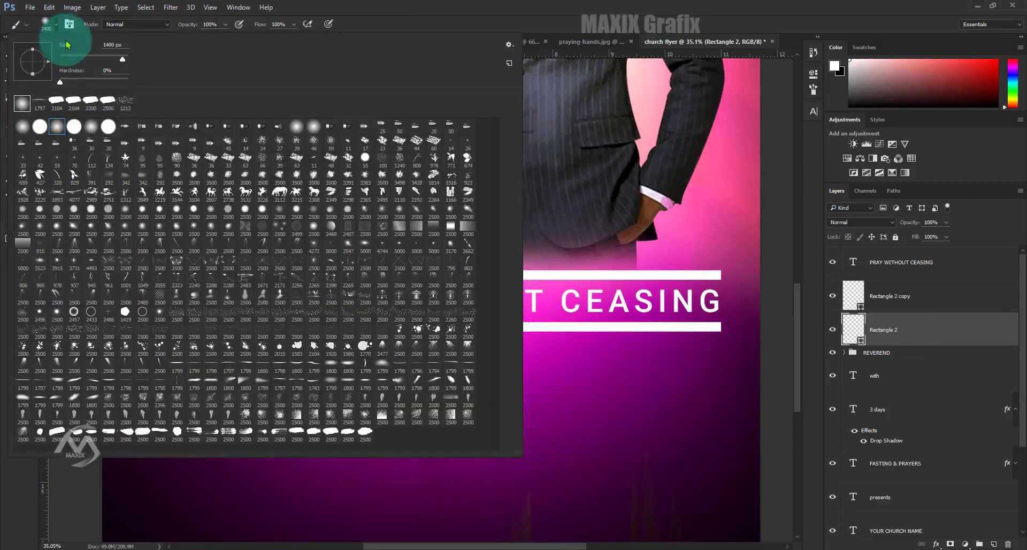
double_click(229, 368)
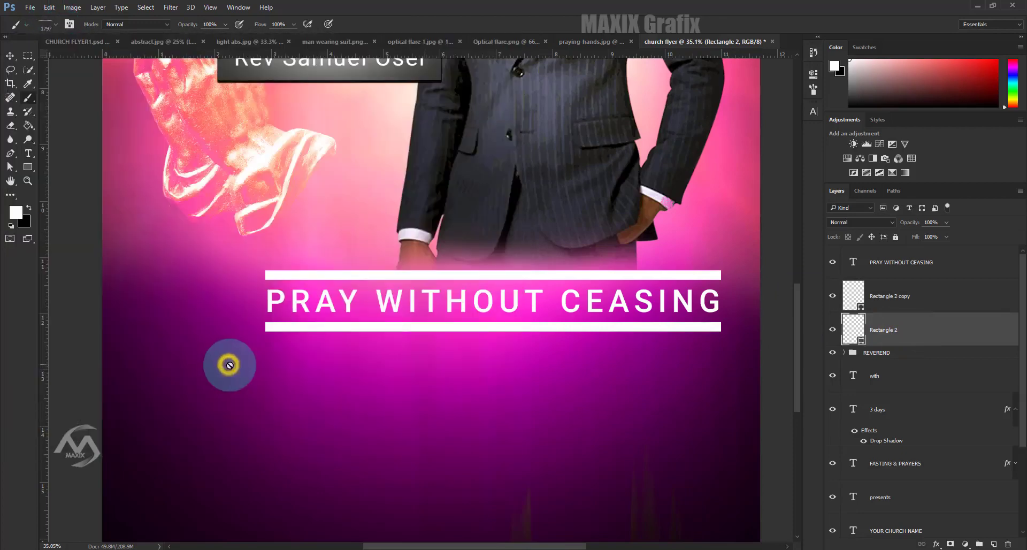
click(994, 543)
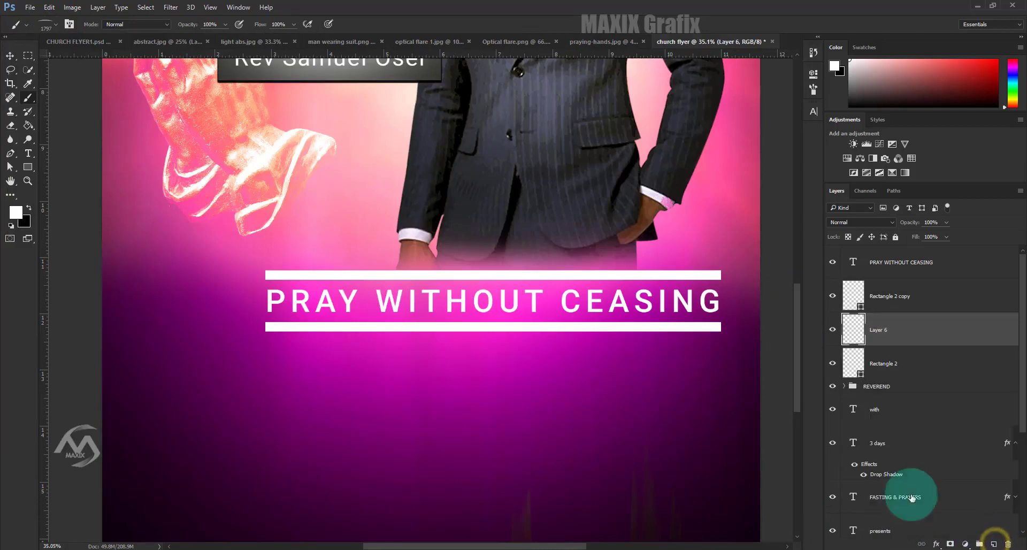
click(493, 339)
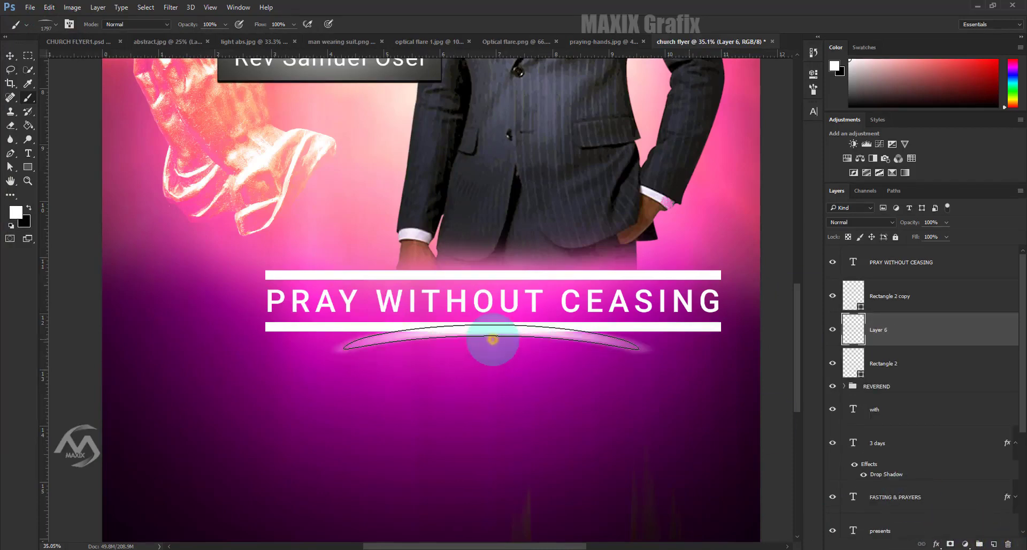
drag(916, 236, 835, 238)
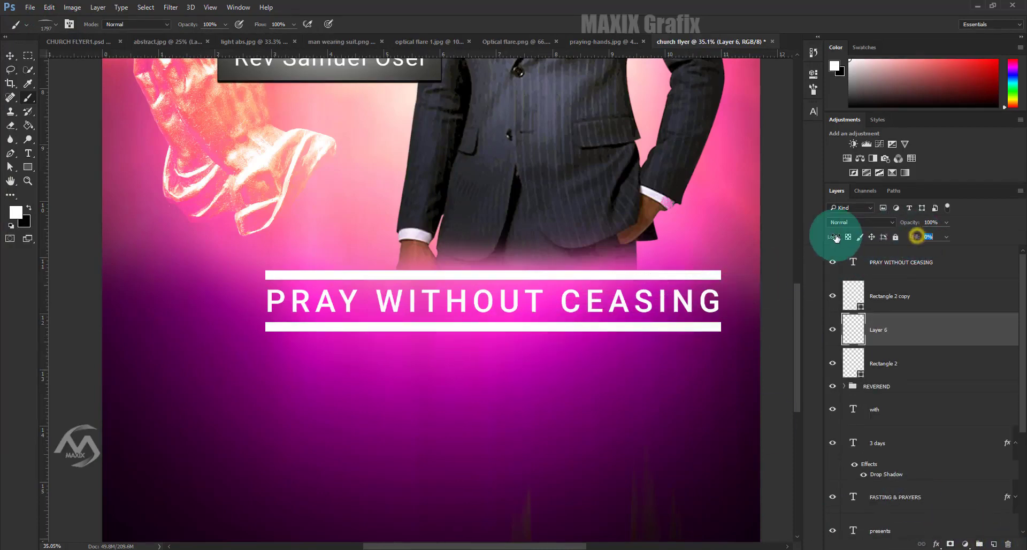
Add a Color Overlay to Layer 6 using the dark tone sampled from the suit.
right_click(920, 334)
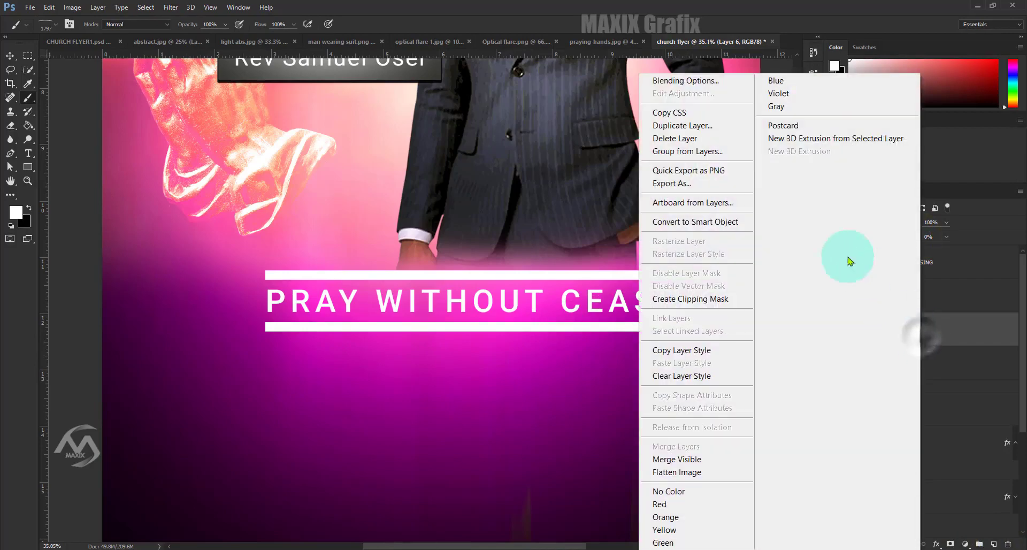
click(733, 85)
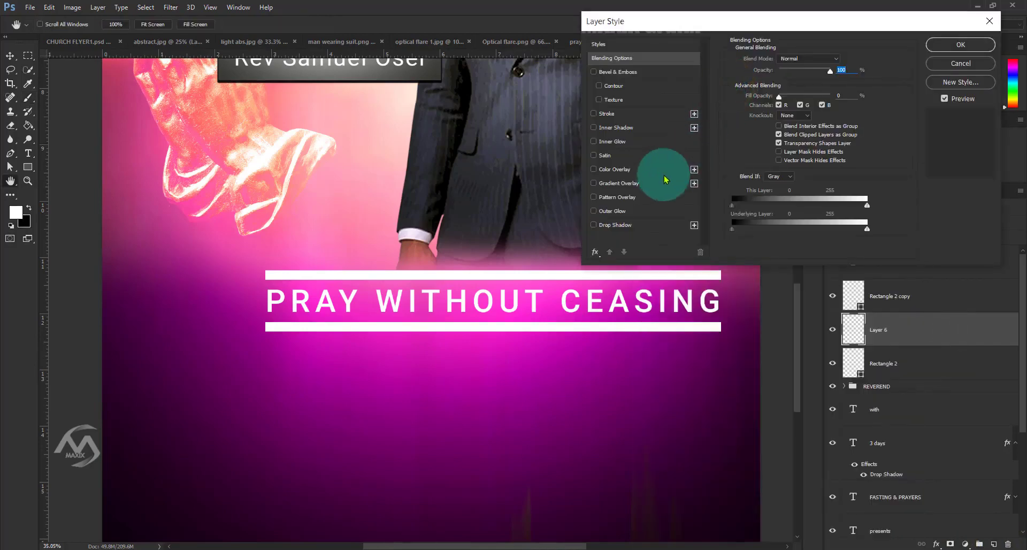
click(661, 174)
click(841, 60)
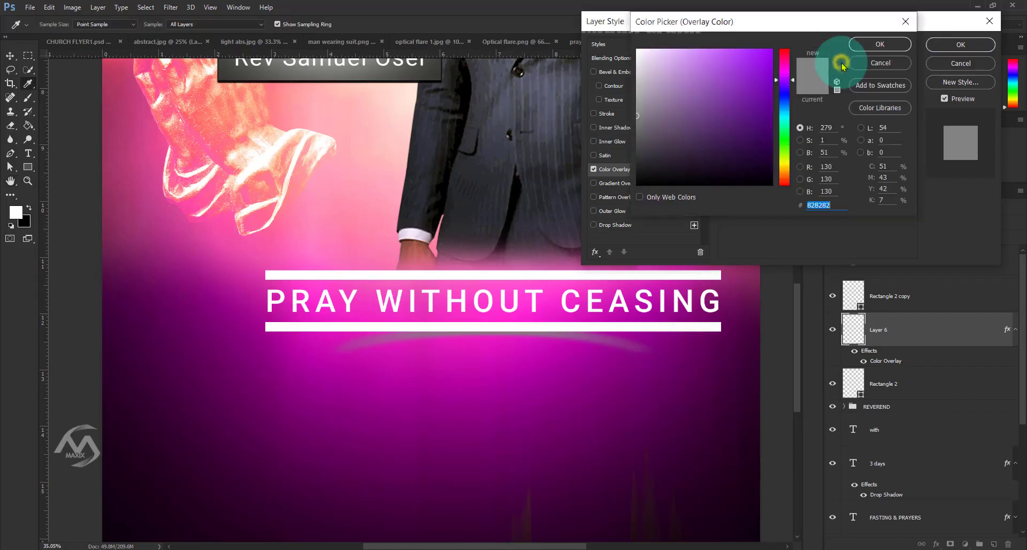
drag(568, 142, 553, 143)
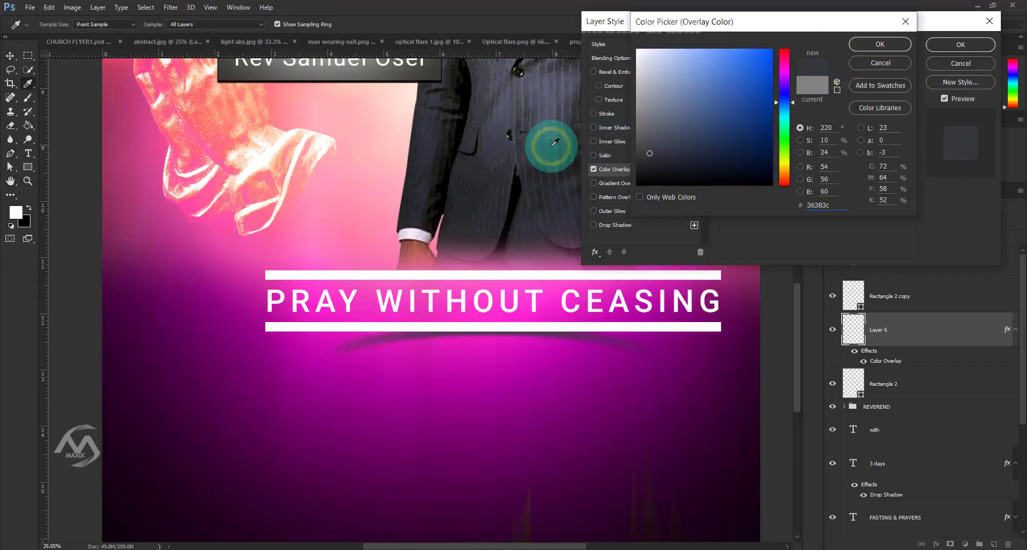
click(879, 45)
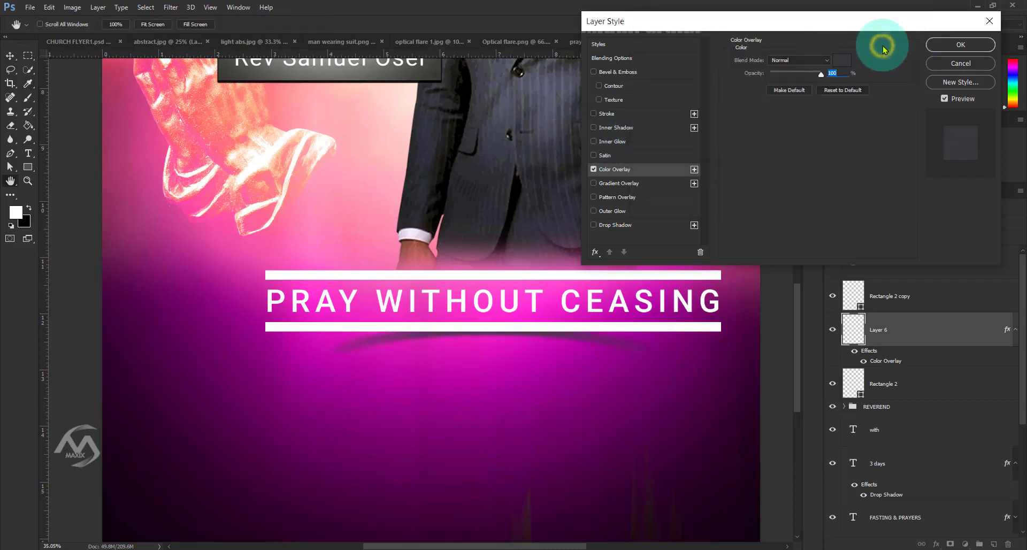
click(930, 48)
Nudge the title, both white bars and Layer 6 slightly lower and group them as THEME.
click(938, 262)
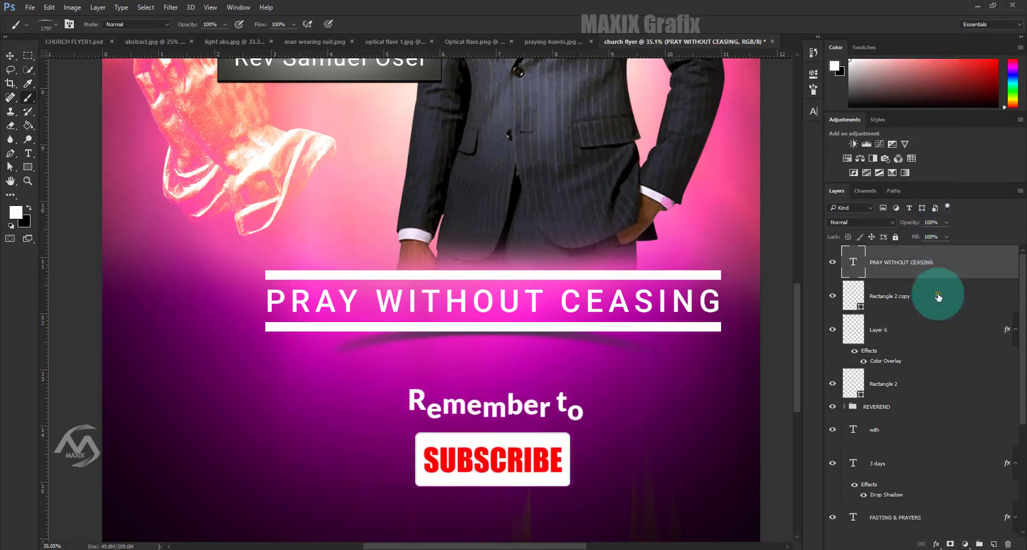
ctrl+click(938, 296)
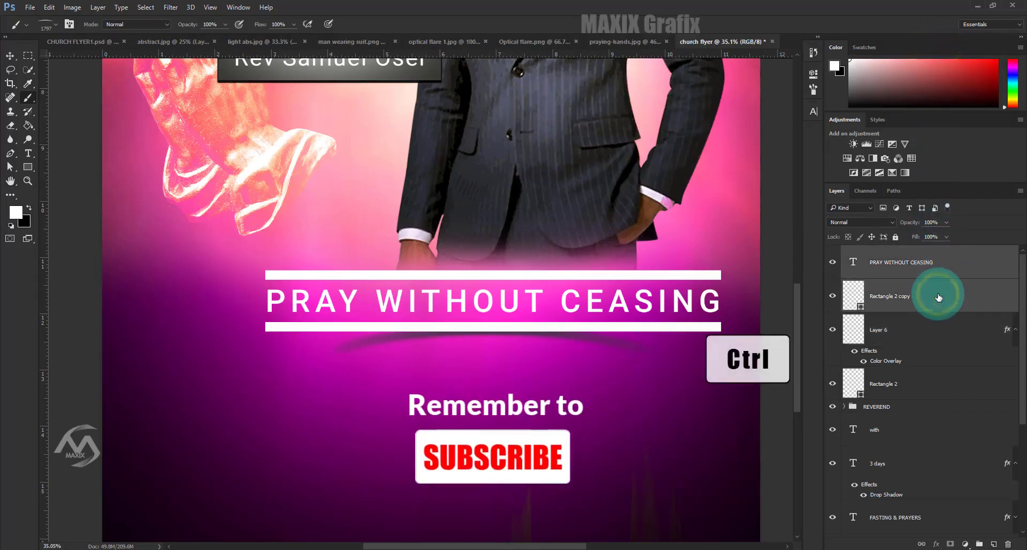
ctrl+click(932, 379)
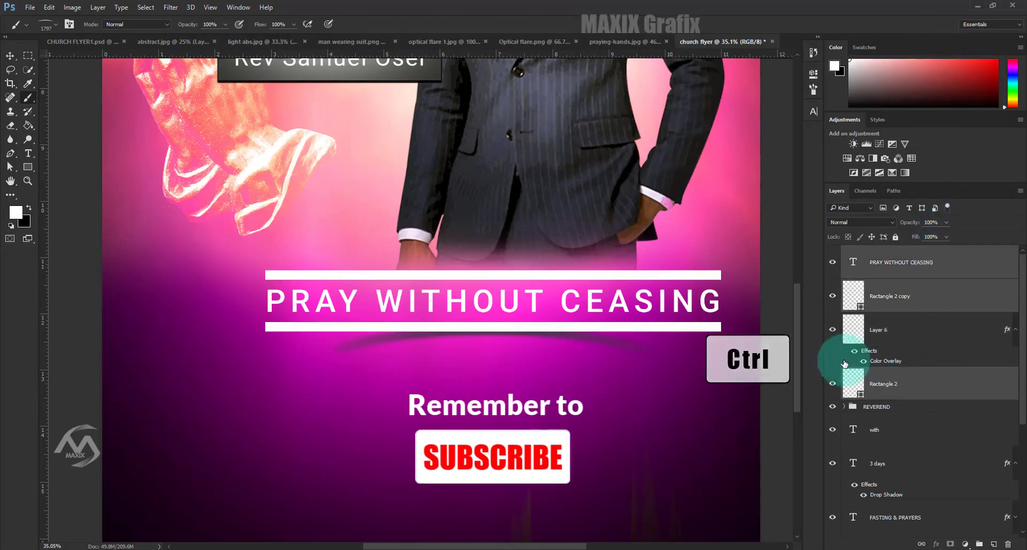
click(10, 55)
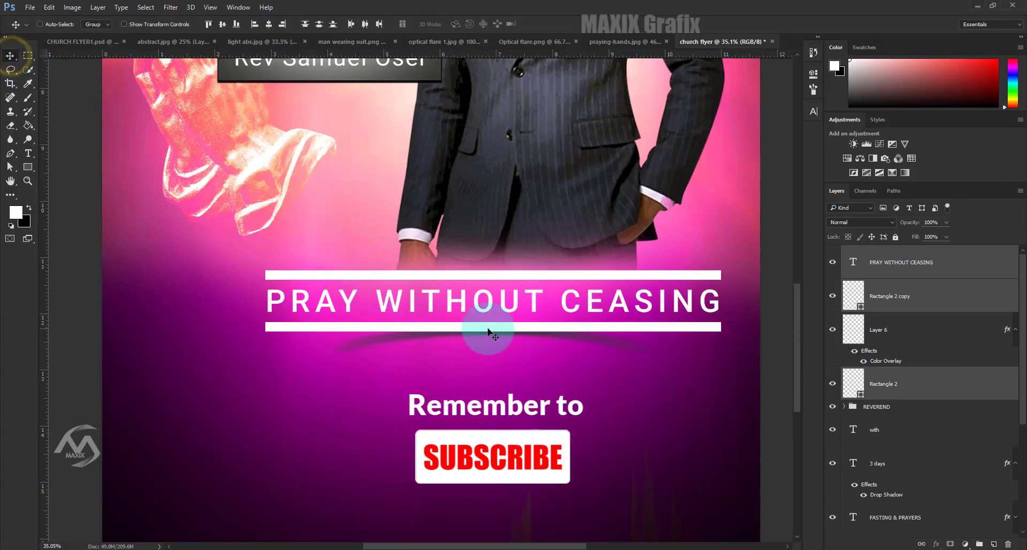
drag(492, 329, 492, 331)
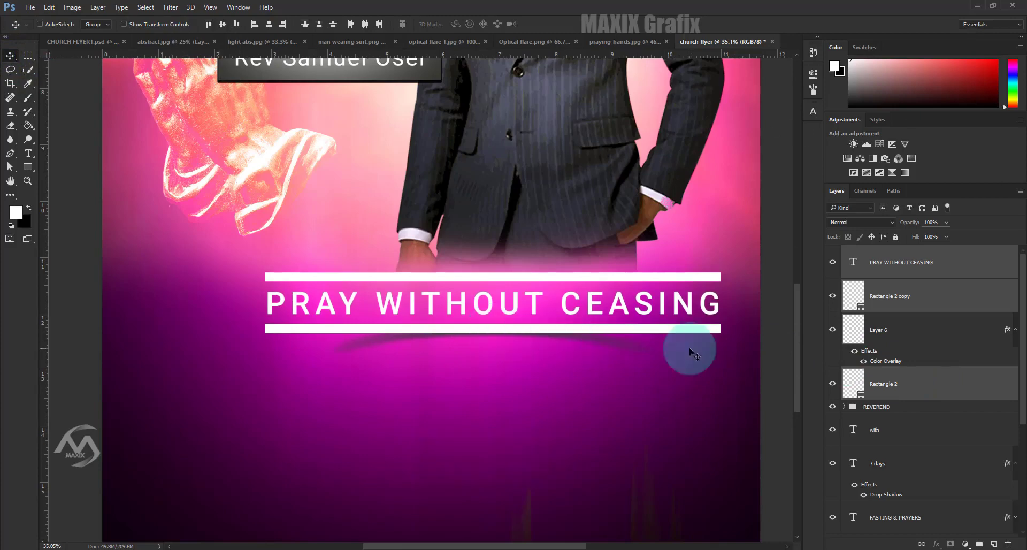
click(1015, 329)
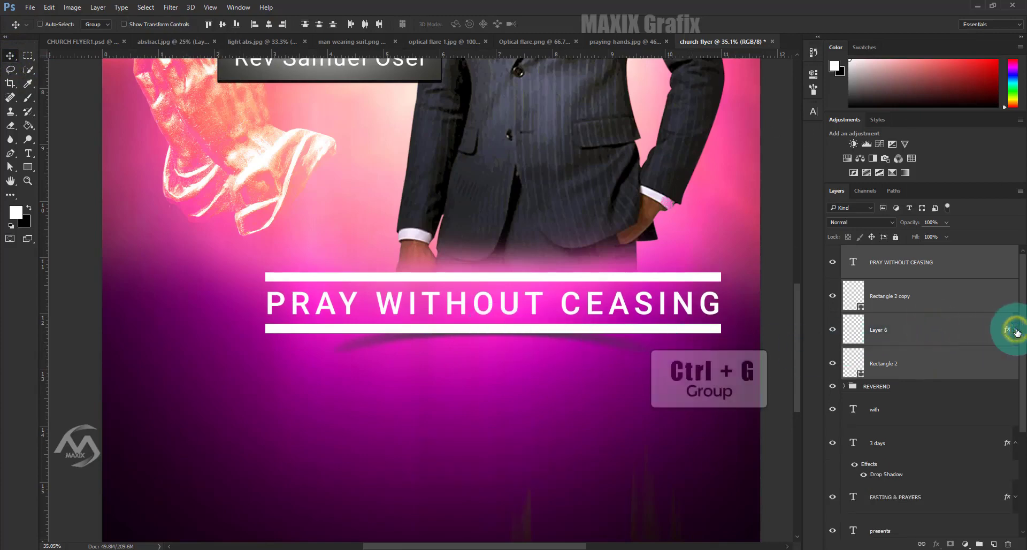
key(ctrl+g)
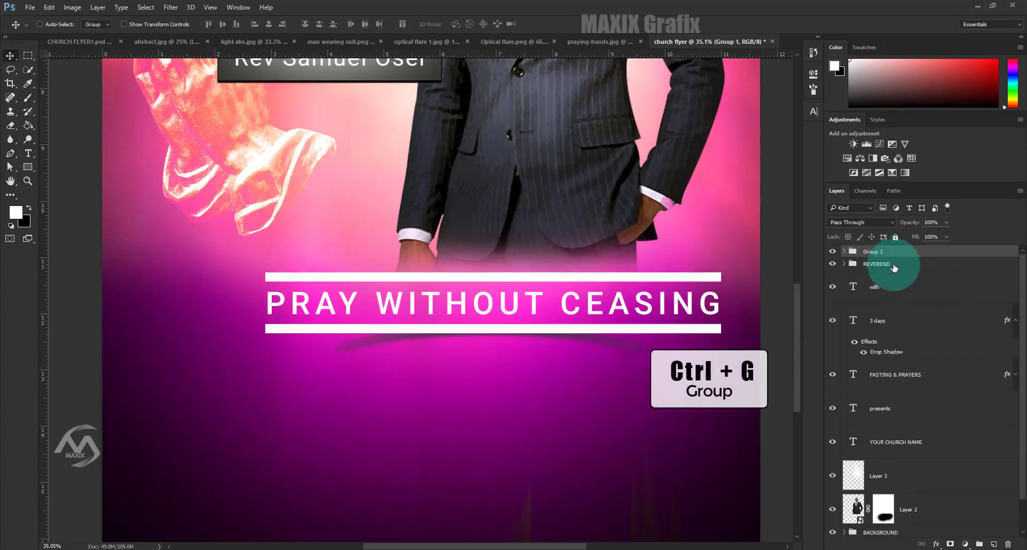
double_click(873, 252)
text(THEME)
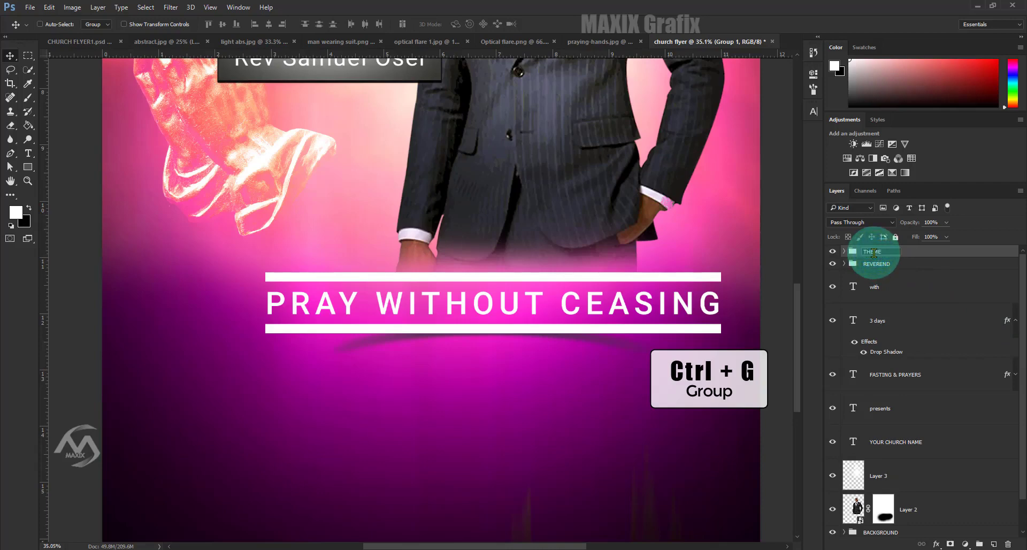
click(843, 252)
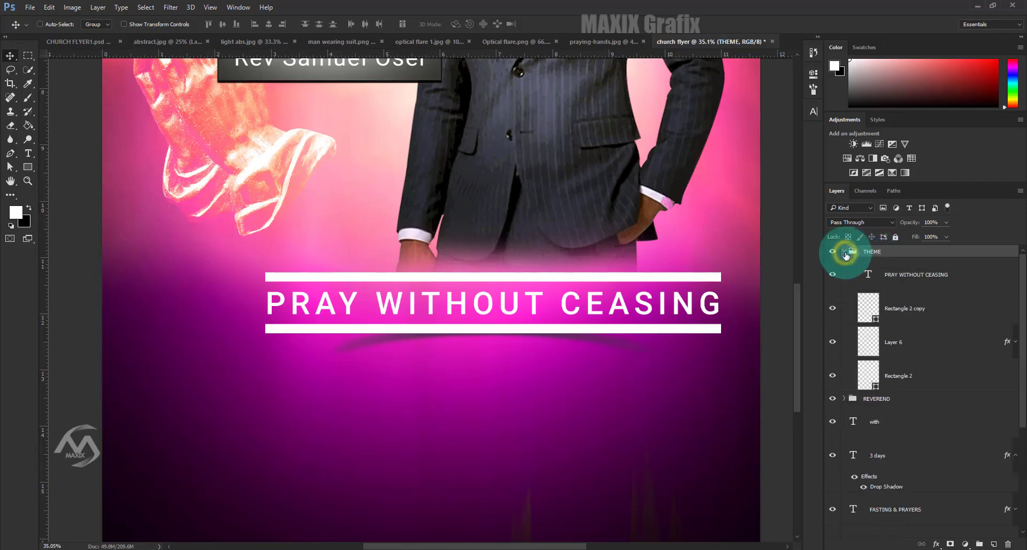
Copy the layer style from the FASTING & PRAYERS layer.
drag(1014, 293, 1015, 368)
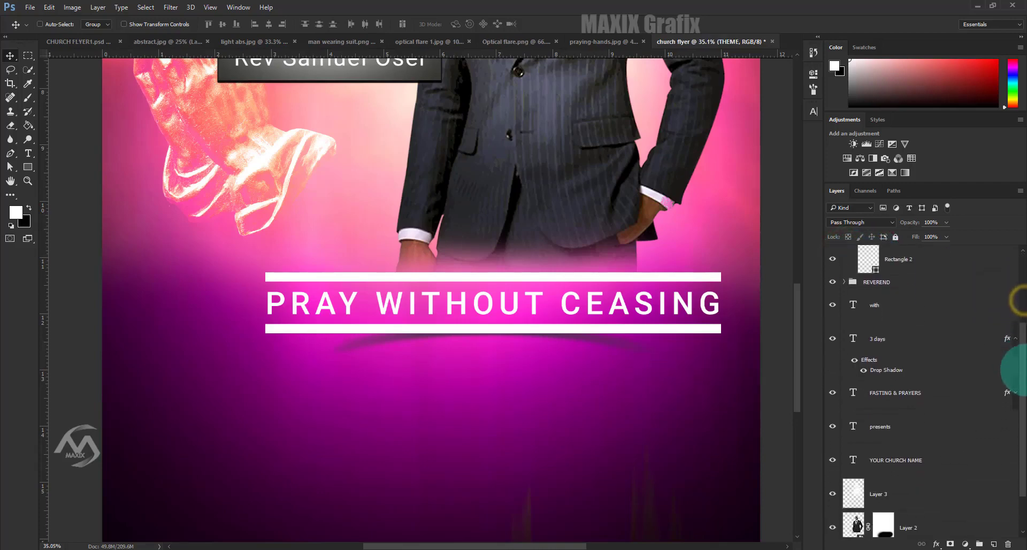
click(927, 390)
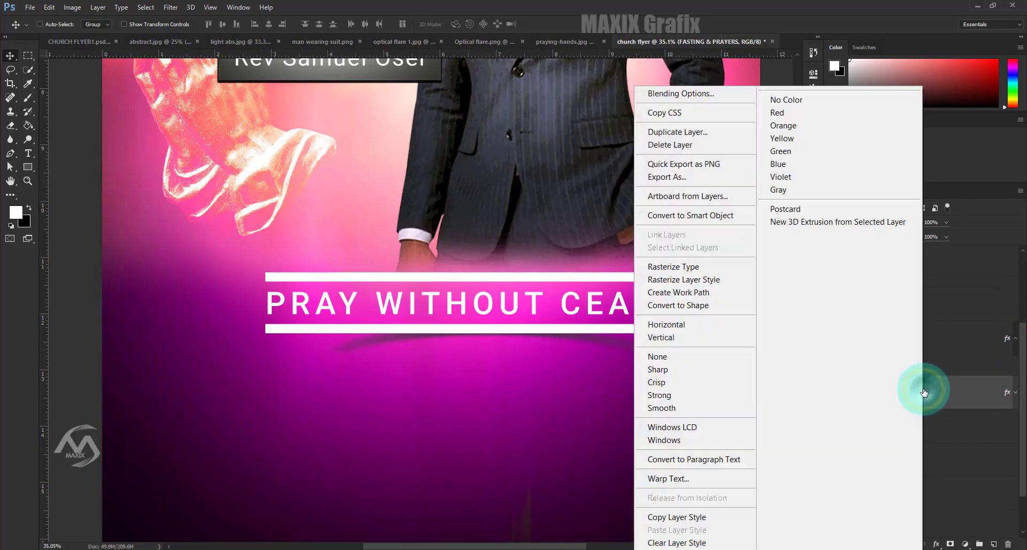
right_click(928, 391)
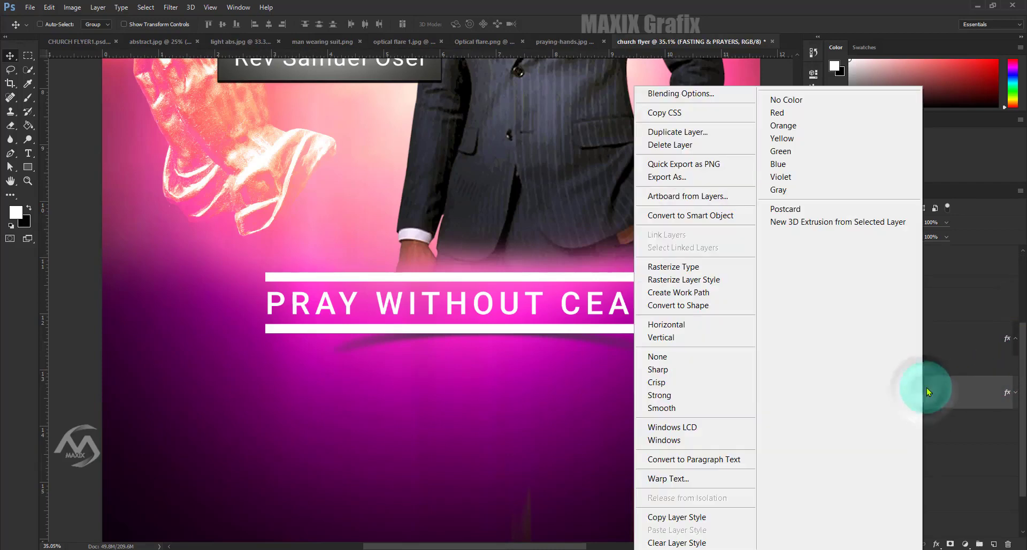
click(713, 517)
scroll(884, 401, up, 2)
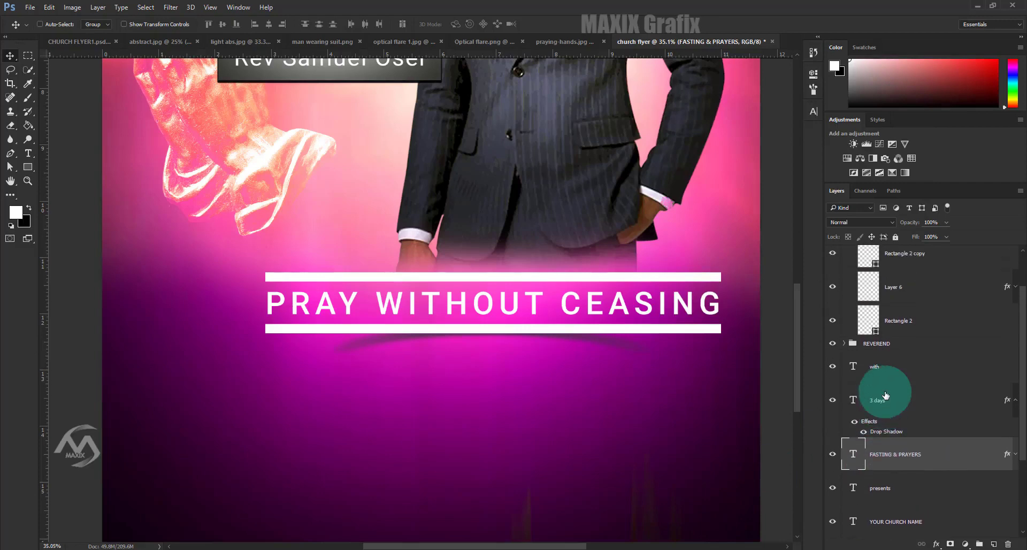
scroll(884, 393, up, 2)
scroll(885, 394, up, 1)
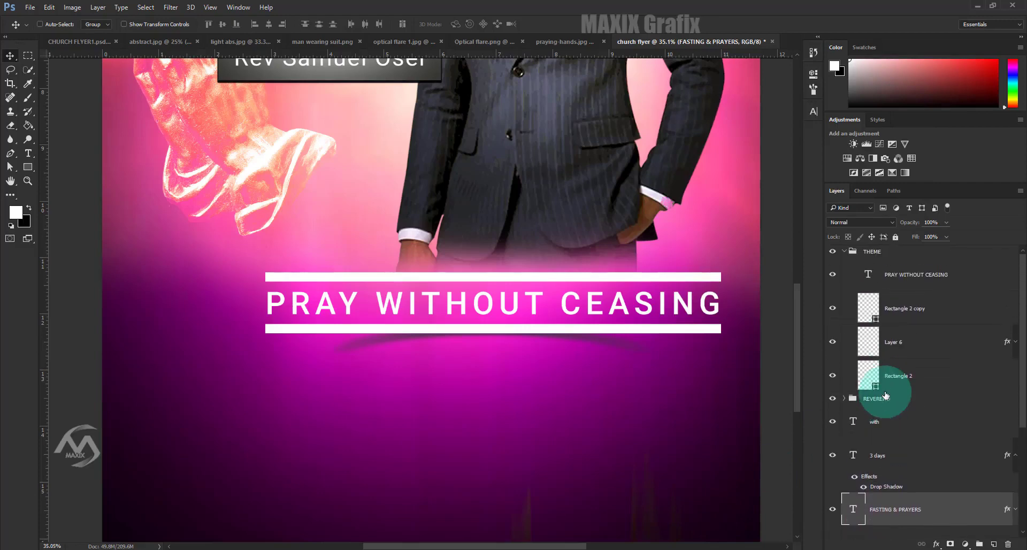
Paste the style onto the title and both bars, hiding their drop shadows.
ctrl+click(910, 374)
ctrl+click(914, 310)
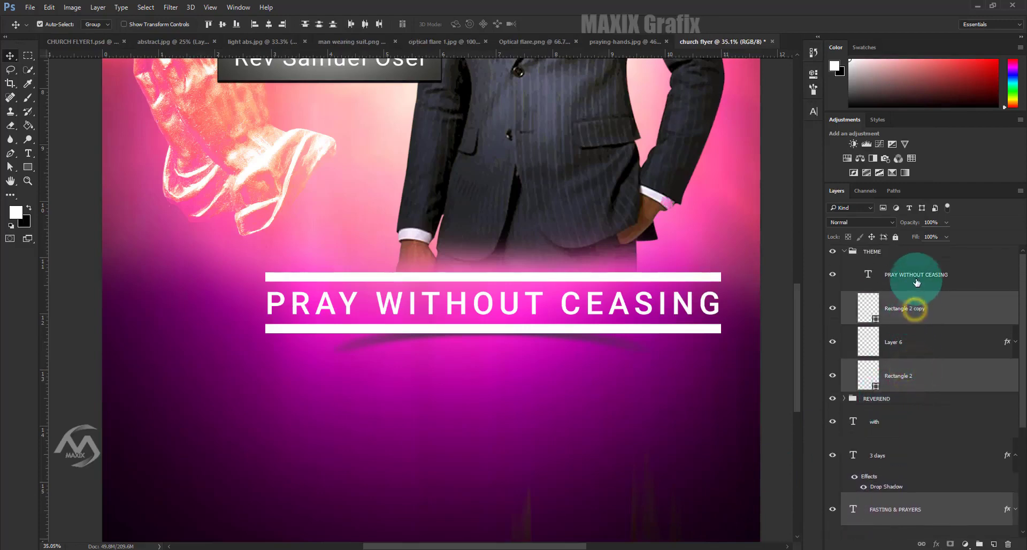
ctrl+click(916, 275)
right_click(912, 307)
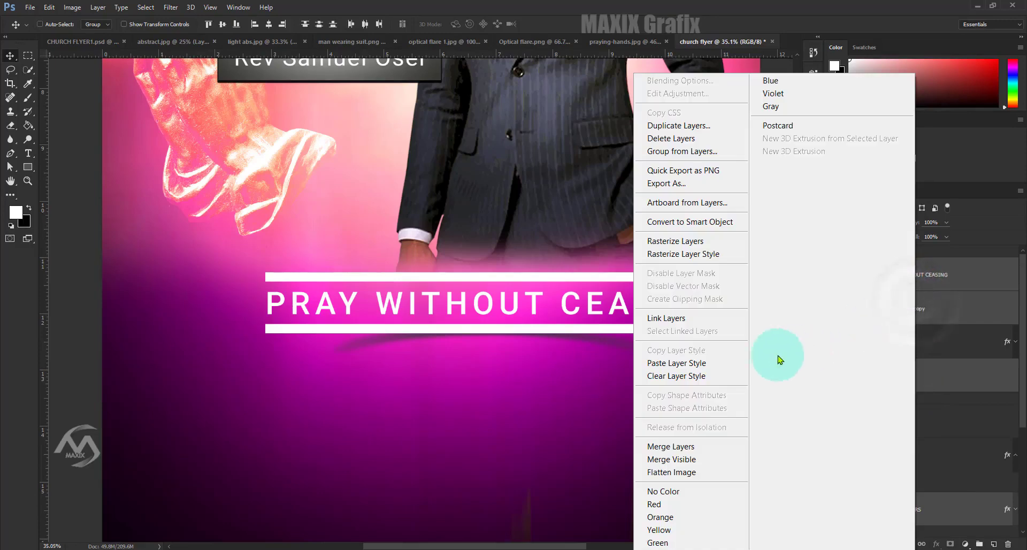
click(719, 363)
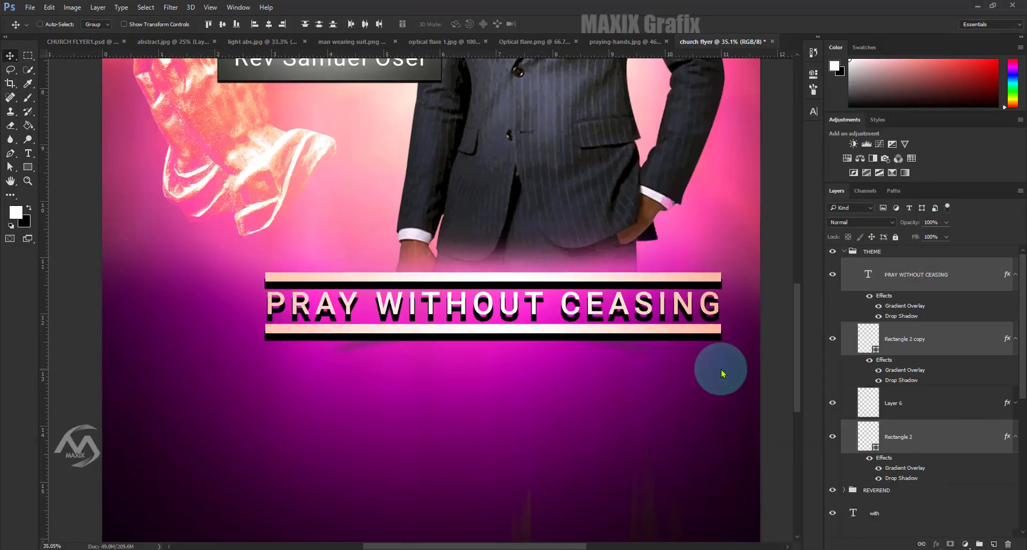
click(869, 322)
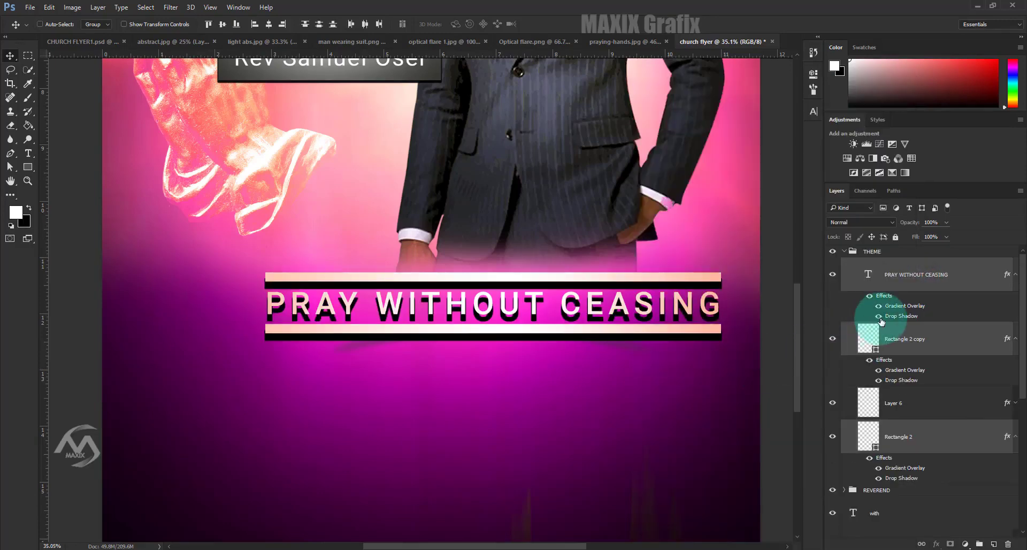
click(879, 317)
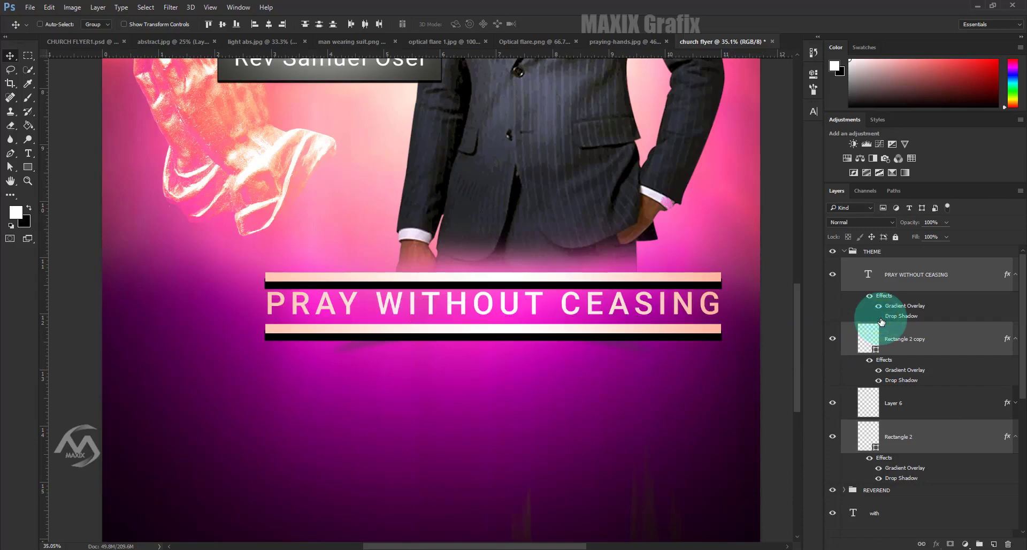
click(879, 381)
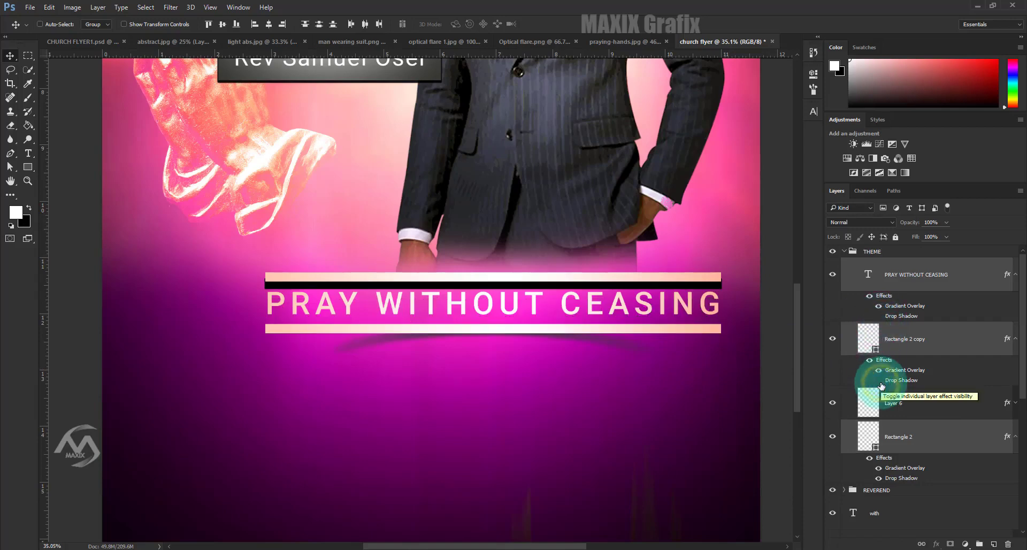
click(879, 478)
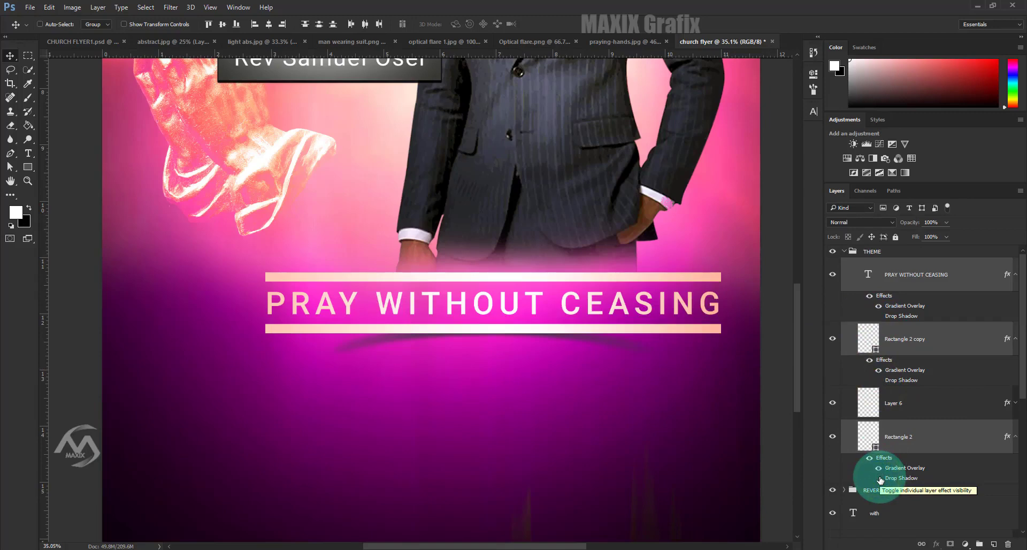
Collapse the THEME group and move it slightly up and left on the flyer.
click(1013, 434)
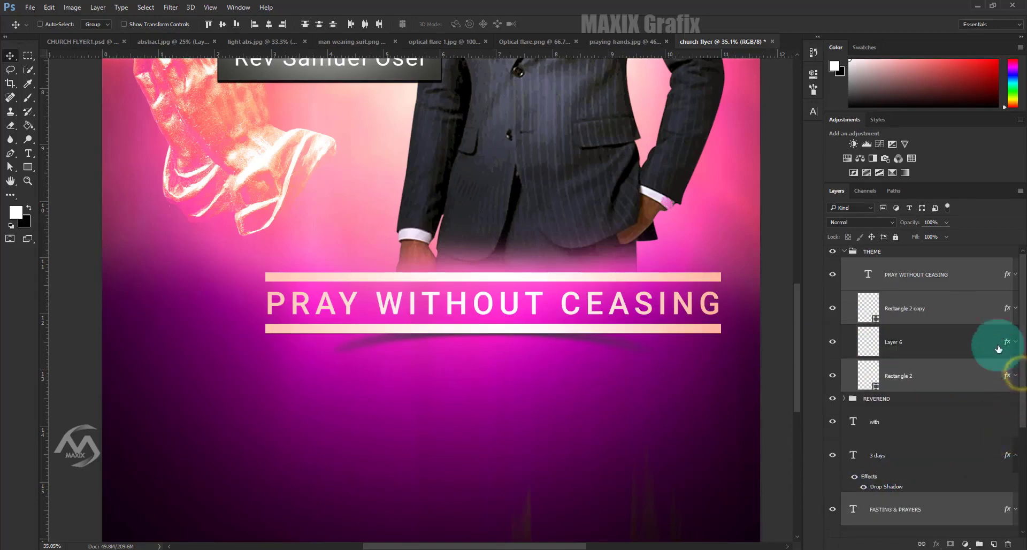
click(844, 252)
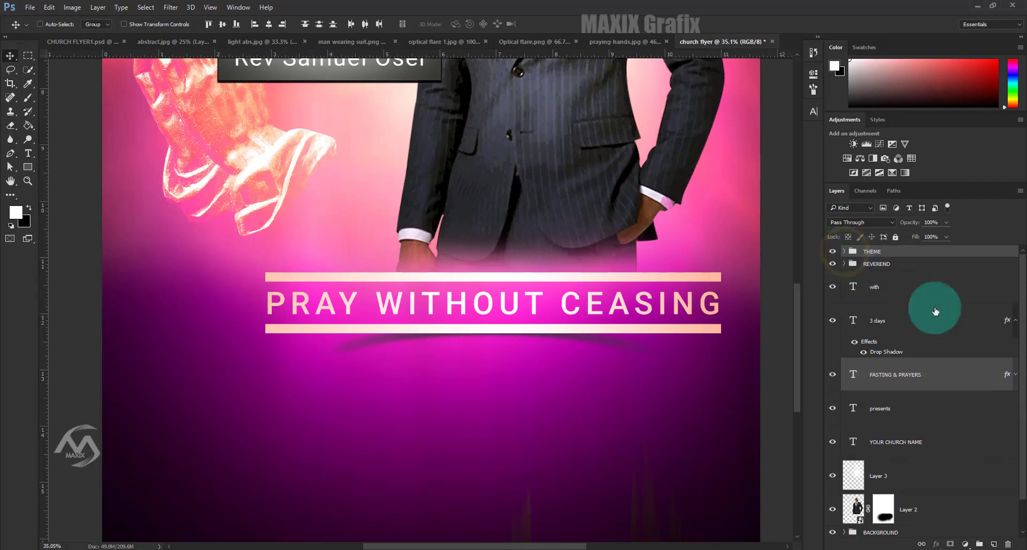
click(1012, 321)
click(933, 259)
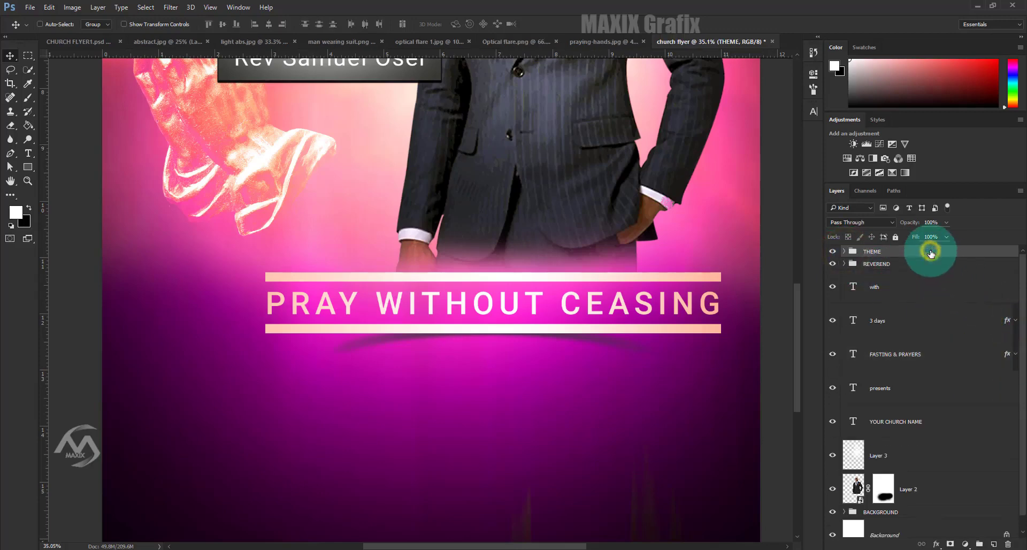
drag(546, 335, 545, 317)
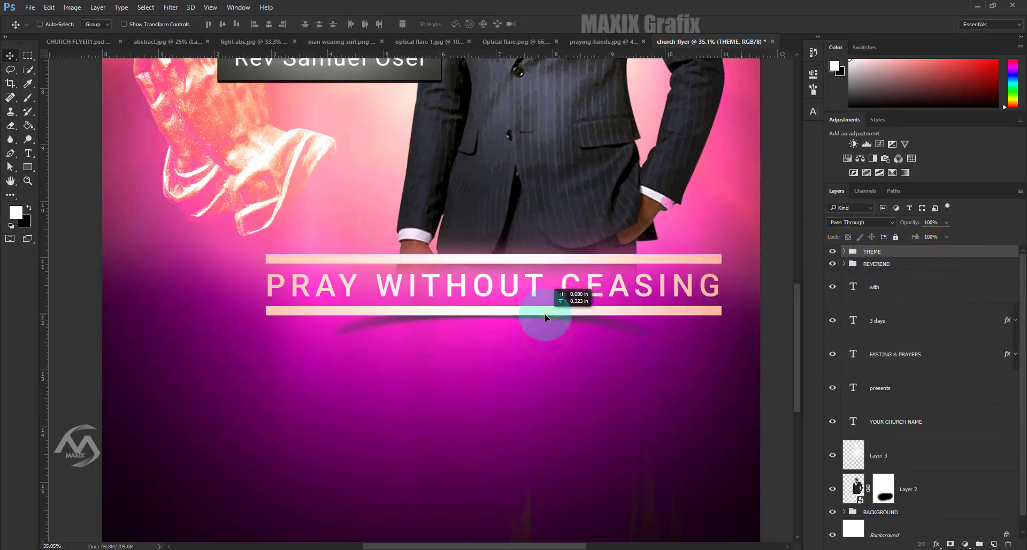
key(shift+Left)
key(shift+Left)
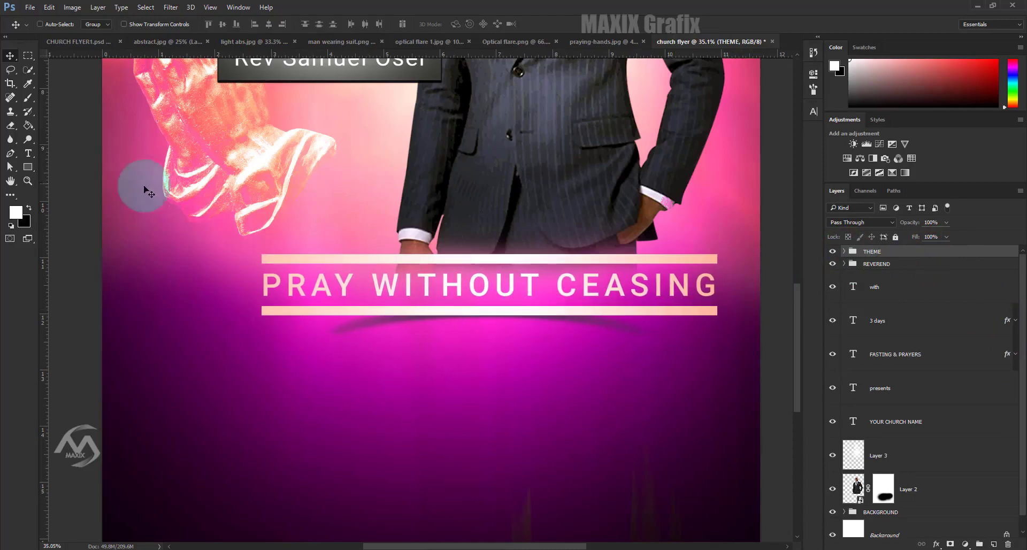
click(28, 153)
Type the 20TH - 22ND MAY date line in Roboto Regular 30 pt with tracking 0.
click(993, 544)
text(20TH - 22ND MA)
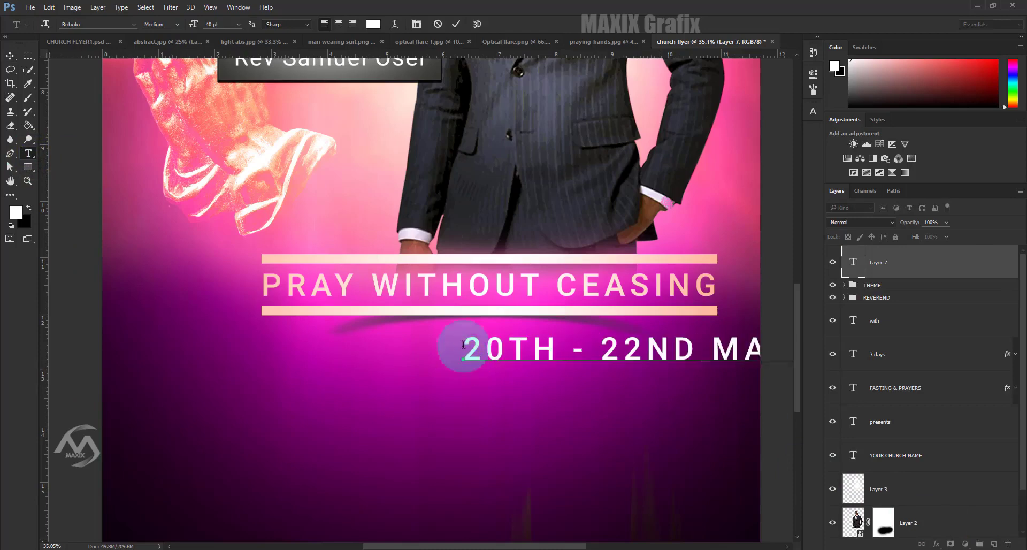
click(456, 24)
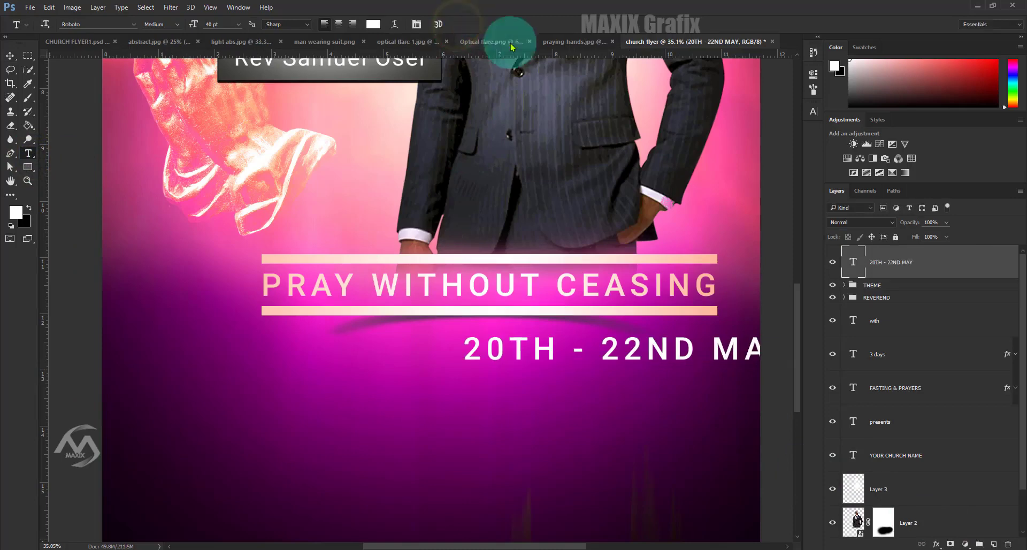
click(813, 111)
click(789, 124)
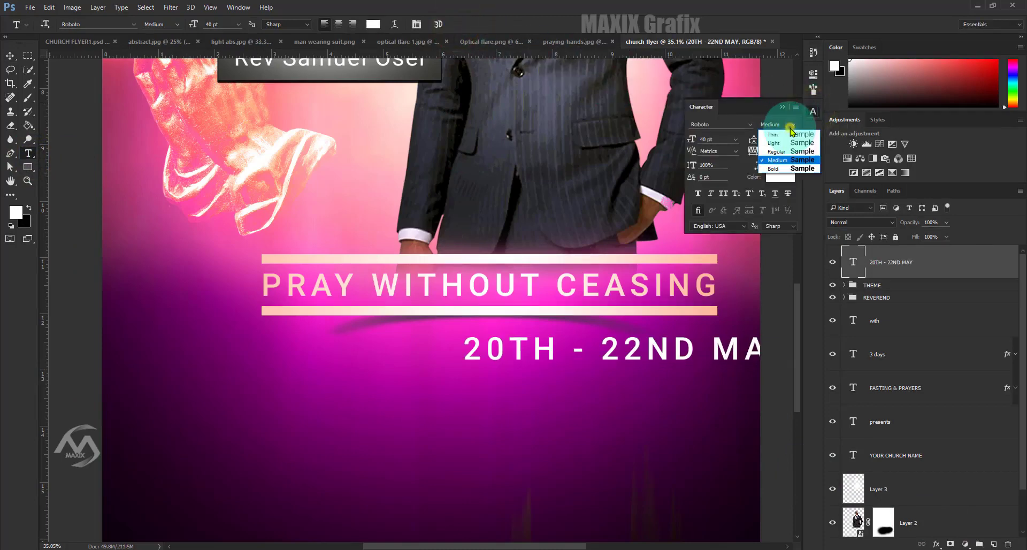
click(792, 152)
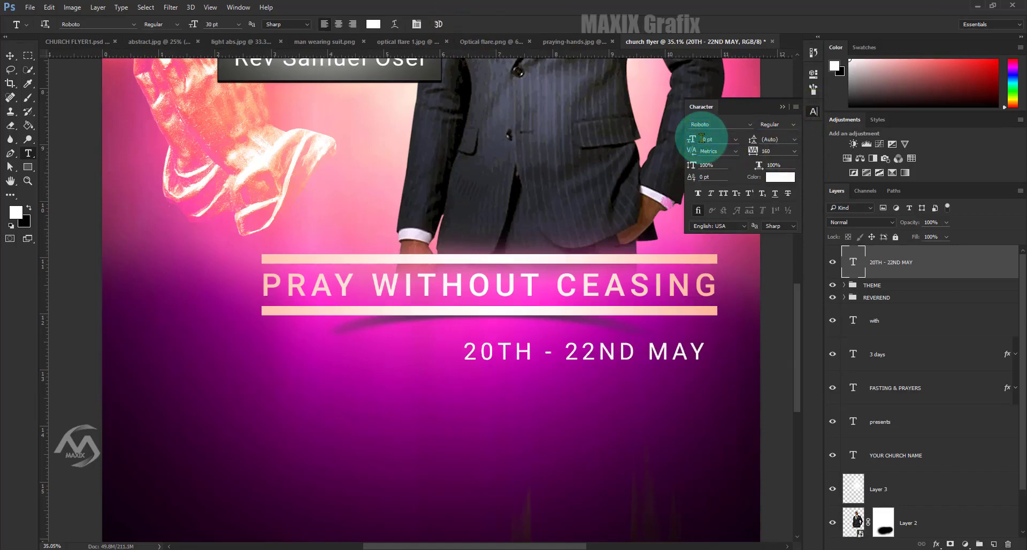
click(774, 150)
text(0)
key(Return)
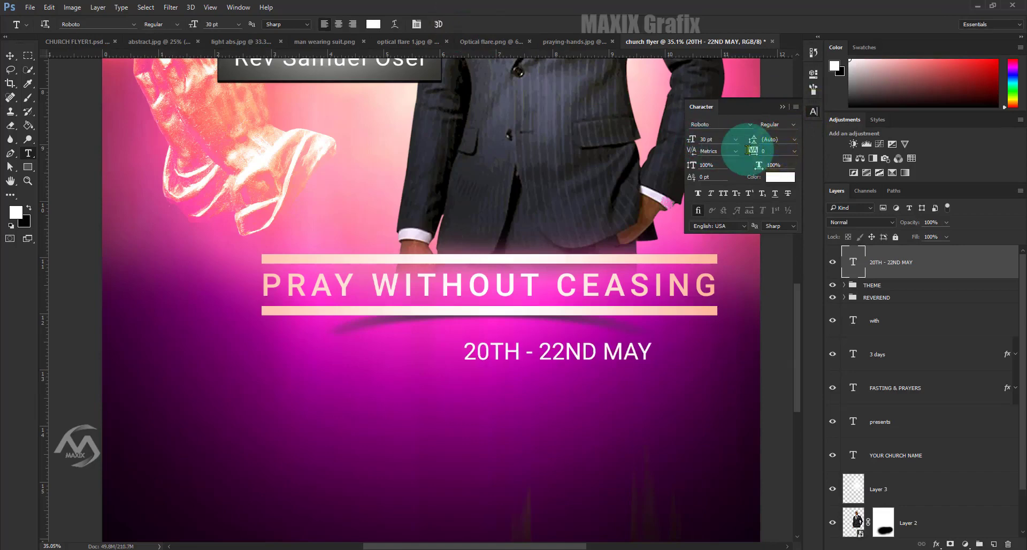
Colour the date f9dd62 yellow, make it Faux Bold, and centre it below the banner.
click(778, 177)
click(834, 205)
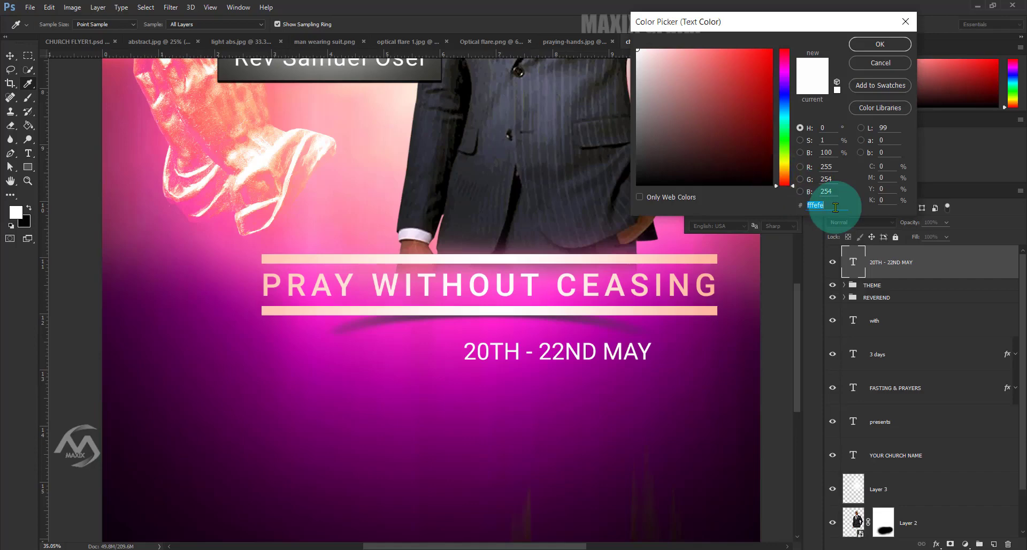
text(f9dd62)
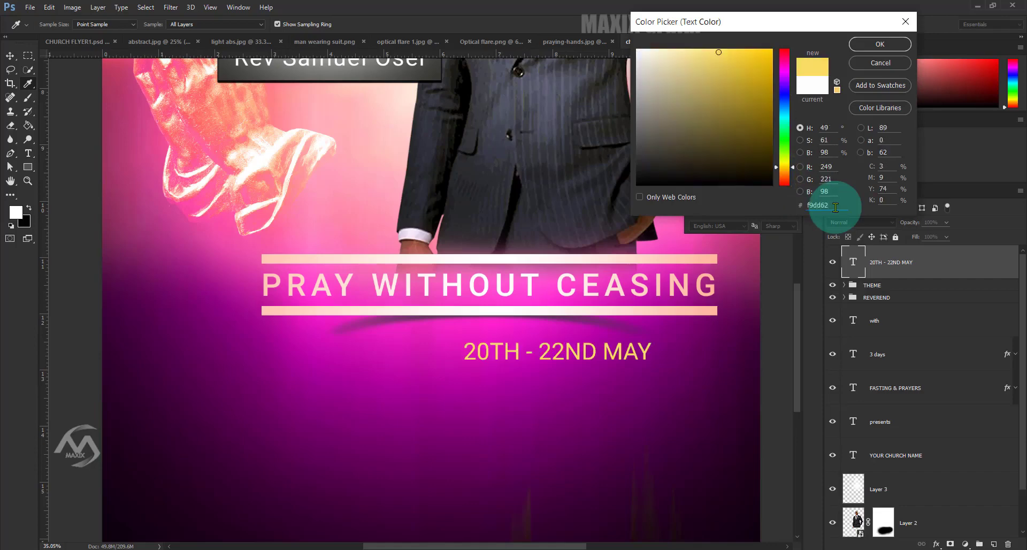
click(880, 44)
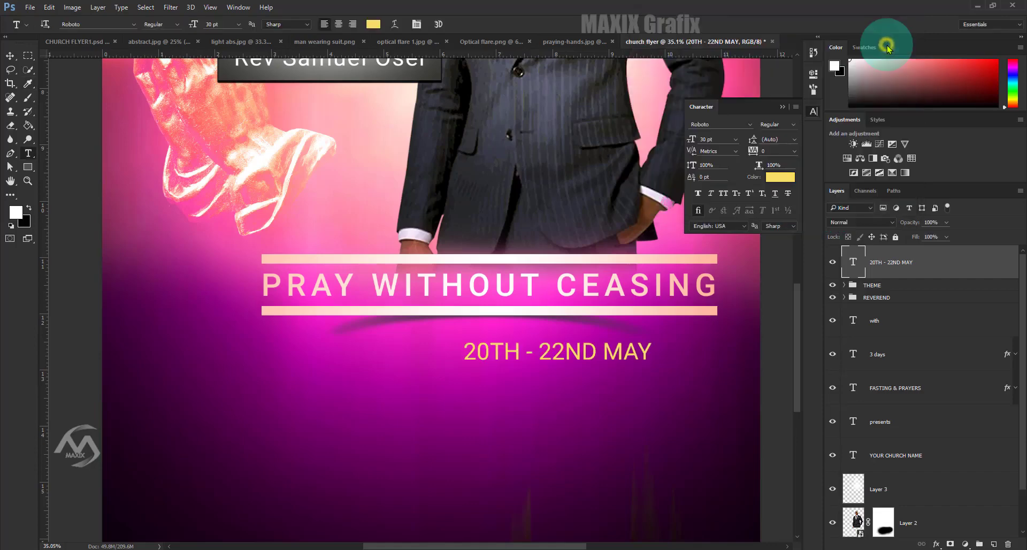
click(696, 194)
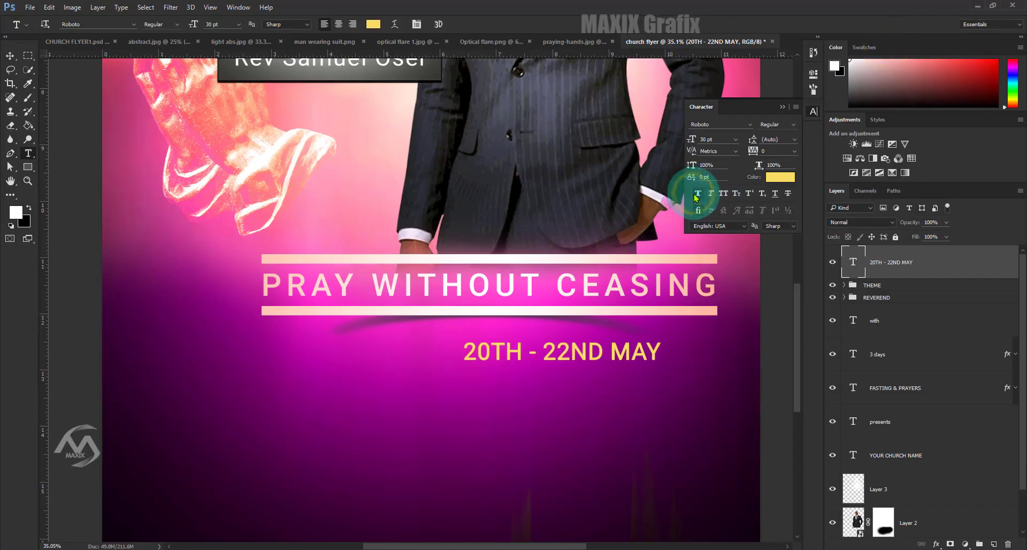
drag(583, 381, 507, 395)
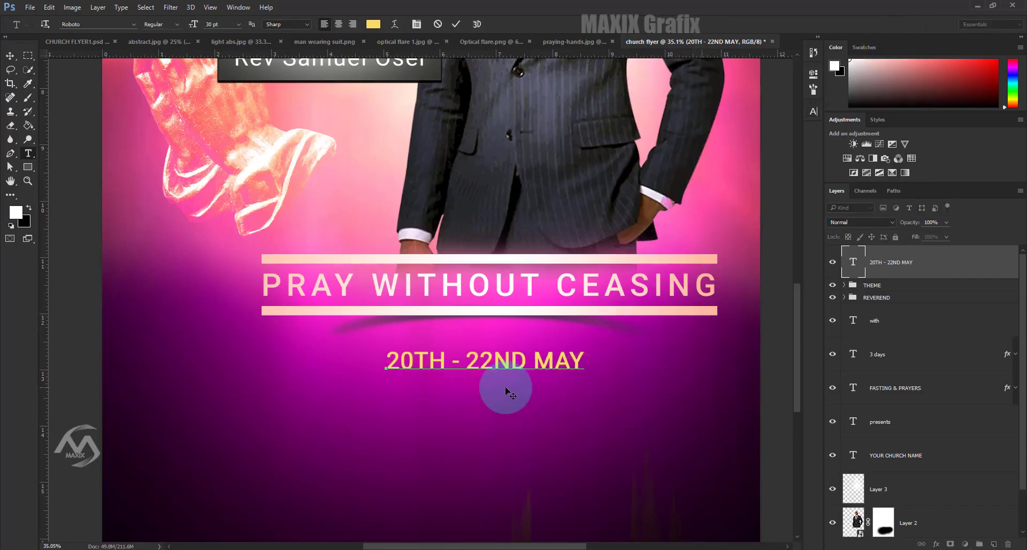
click(456, 25)
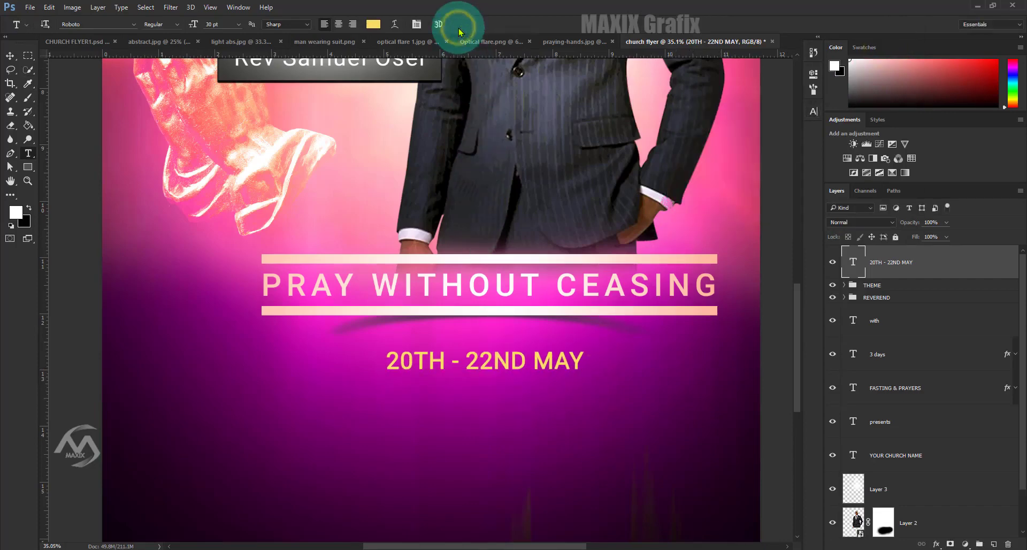
Draw a black rectangle over the 20TH - 22ND MAY date line.
click(37, 169)
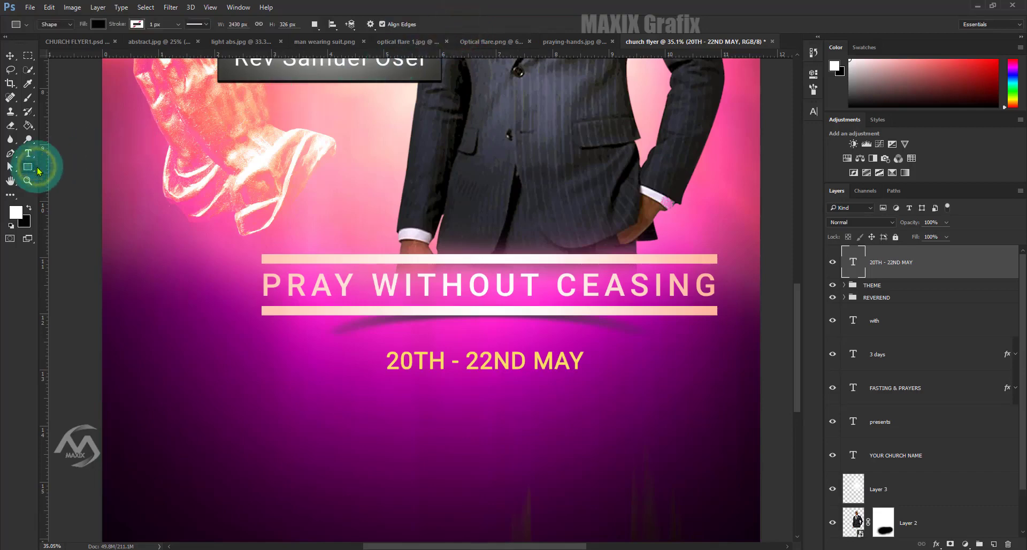
right_click(37, 170)
click(83, 167)
mouse_move(376, 346)
mouse_down()
mouse_move(426, 370)
mouse_move(613, 378)
mouse_up()
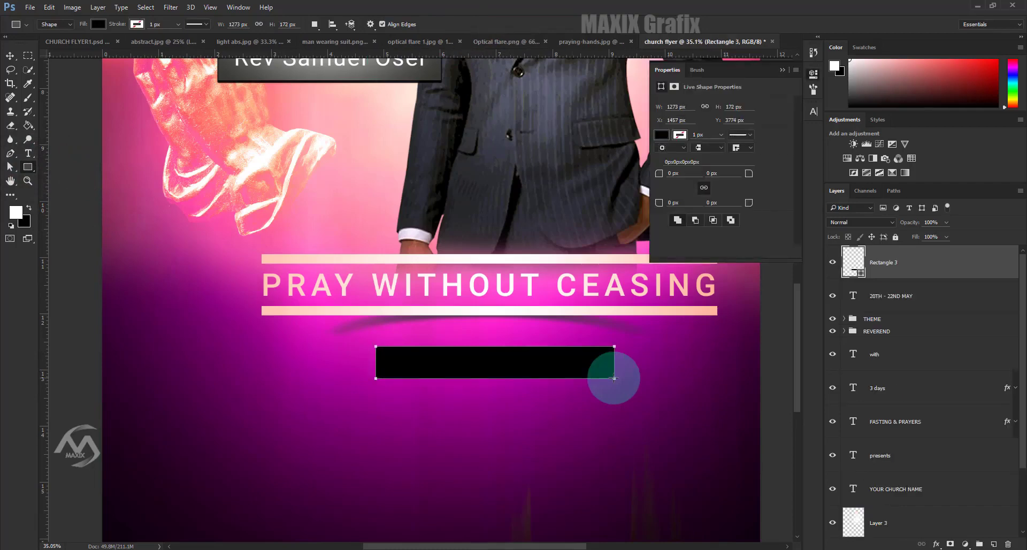
Stack the date text layer above Rectangle 3 and select the rectangle layer.
drag(860, 295, 870, 250)
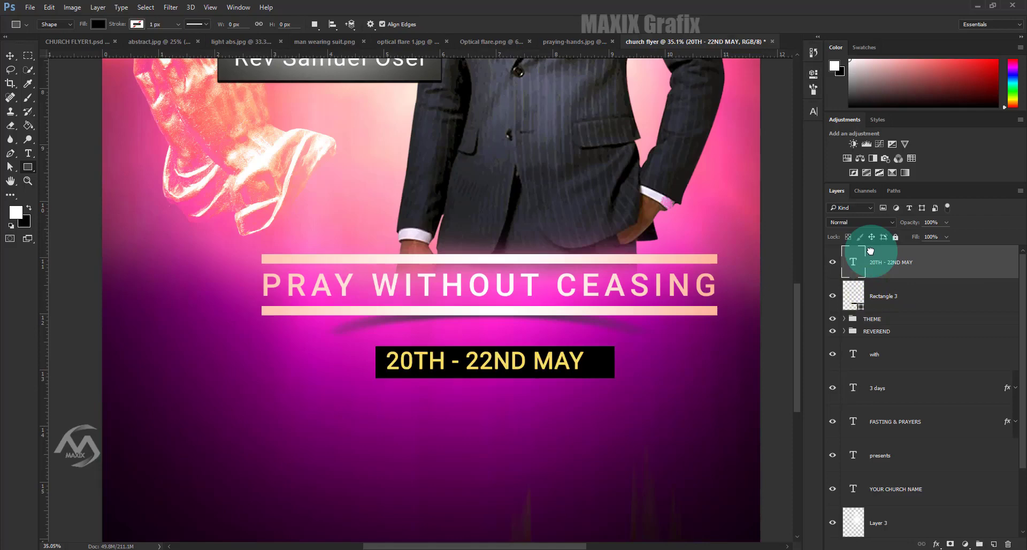
click(898, 294)
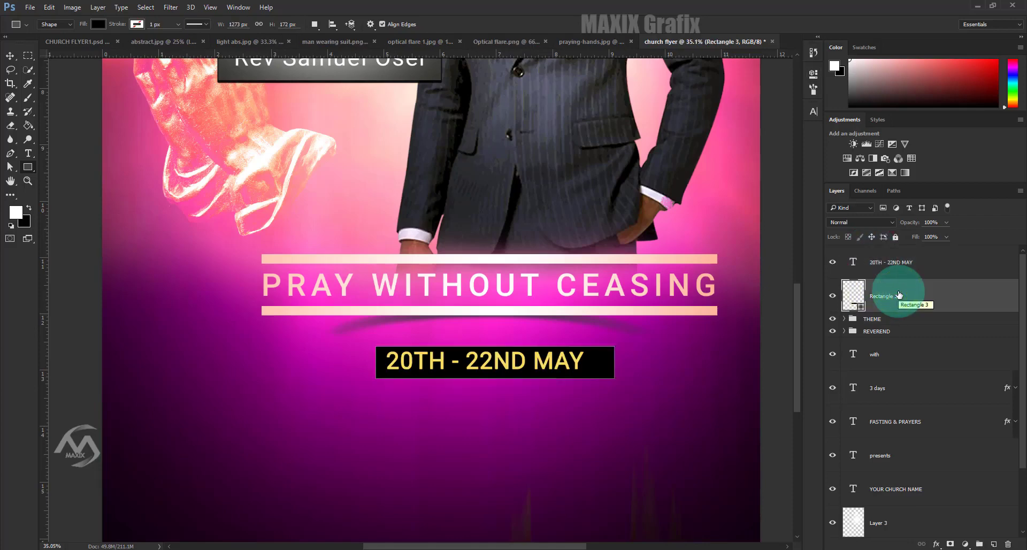
right_click(899, 294)
Add a Gradient Overlay to Rectangle 3 using a white-to-transparent preset.
click(664, 79)
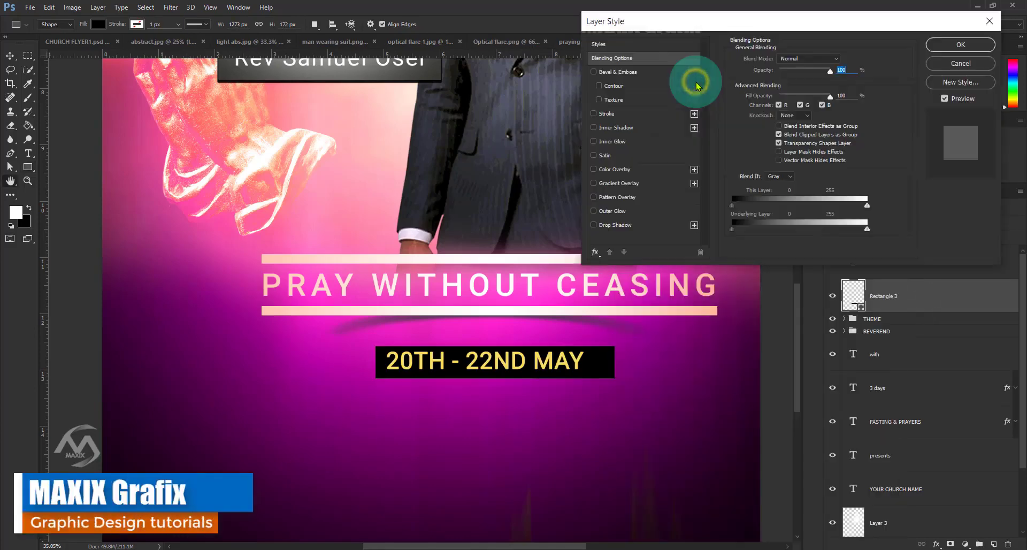
click(645, 183)
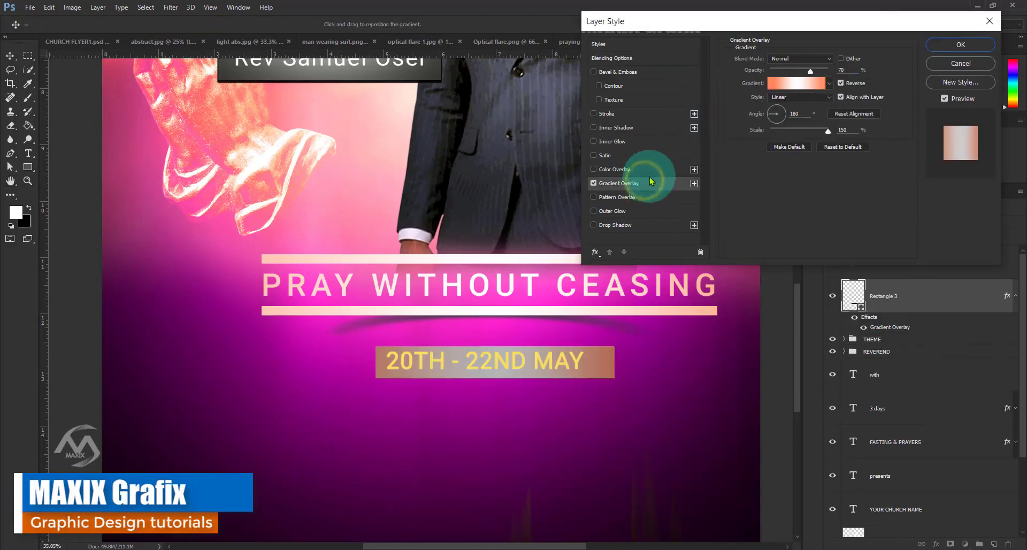
click(795, 82)
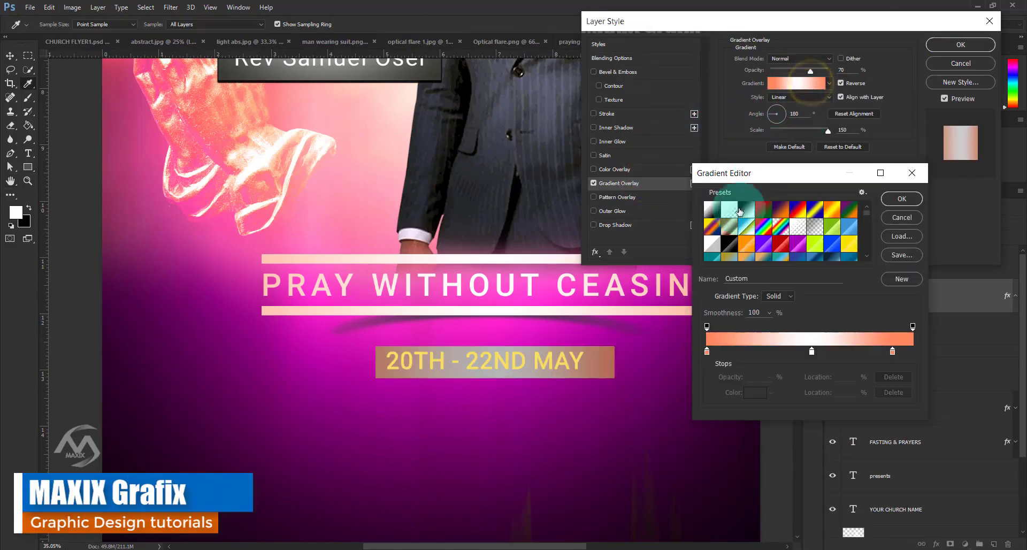
click(738, 210)
Set the gradient's left colour stop to a saturated magenta sampled from the canvas.
click(706, 351)
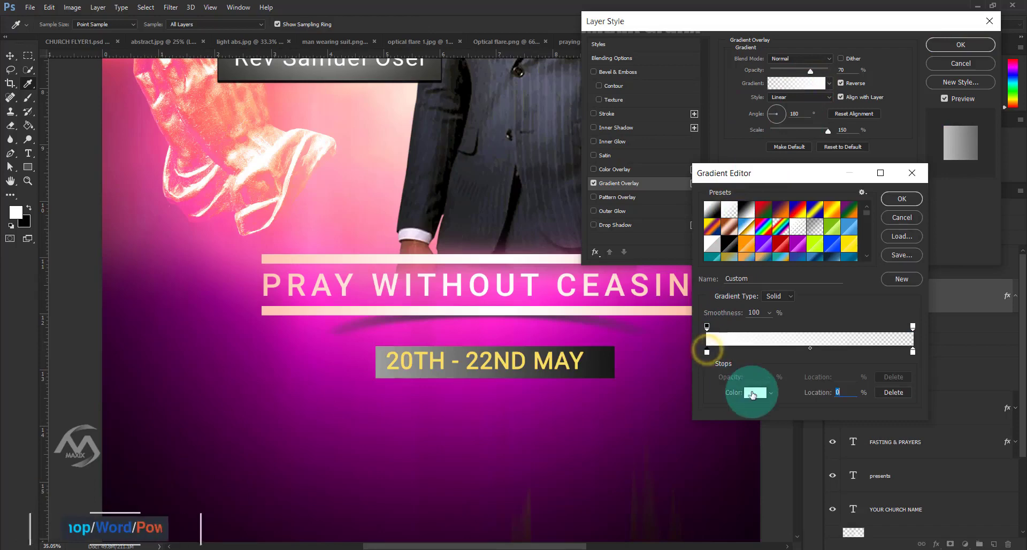
click(753, 395)
click(516, 329)
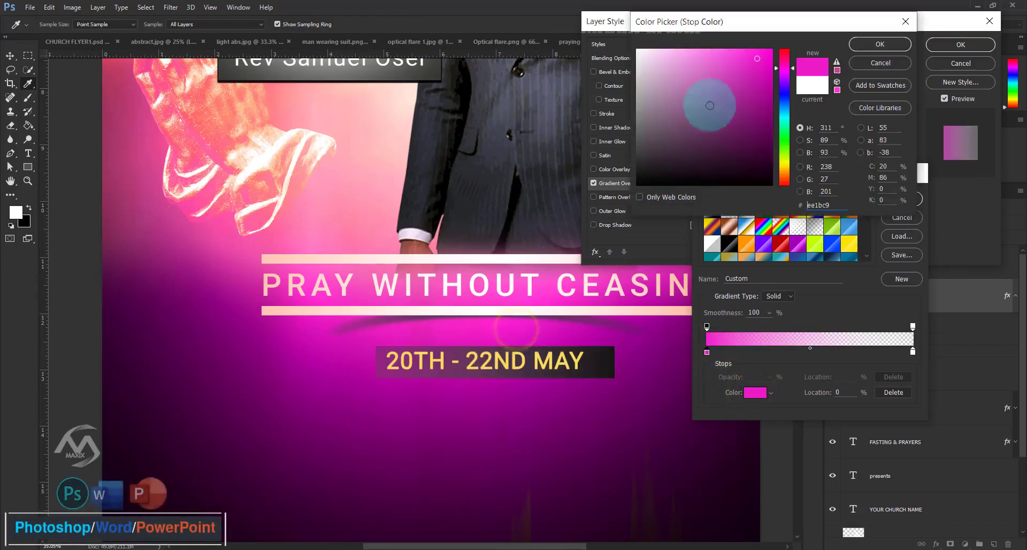
drag(760, 67, 792, 37)
click(880, 45)
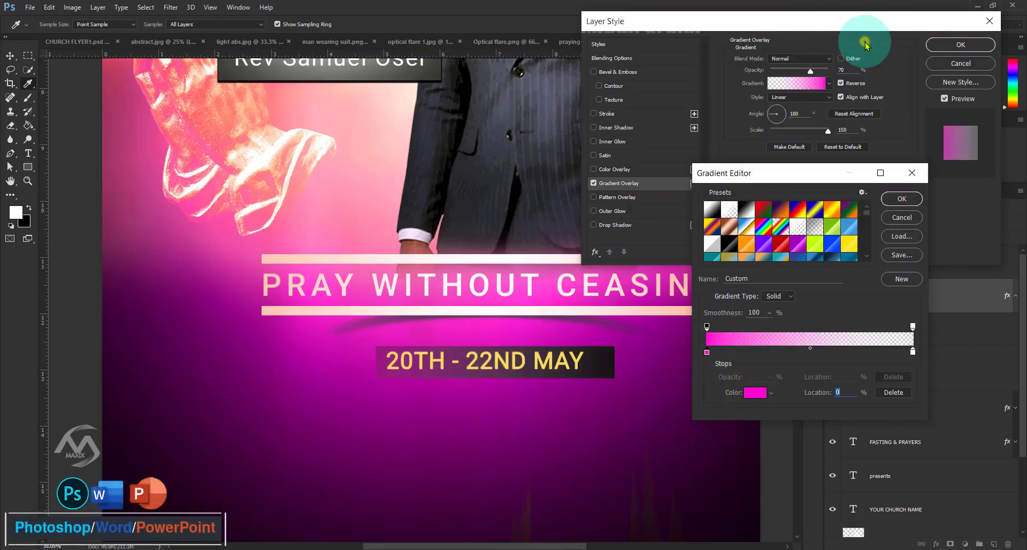
Make the right stop the same saturated magenta and apply the gradient overlay.
click(754, 394)
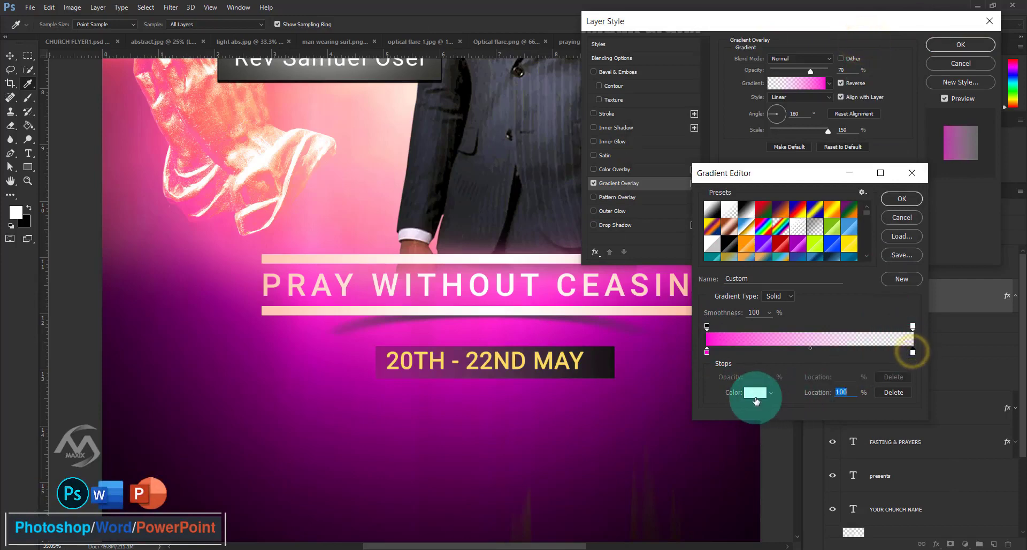
click(515, 324)
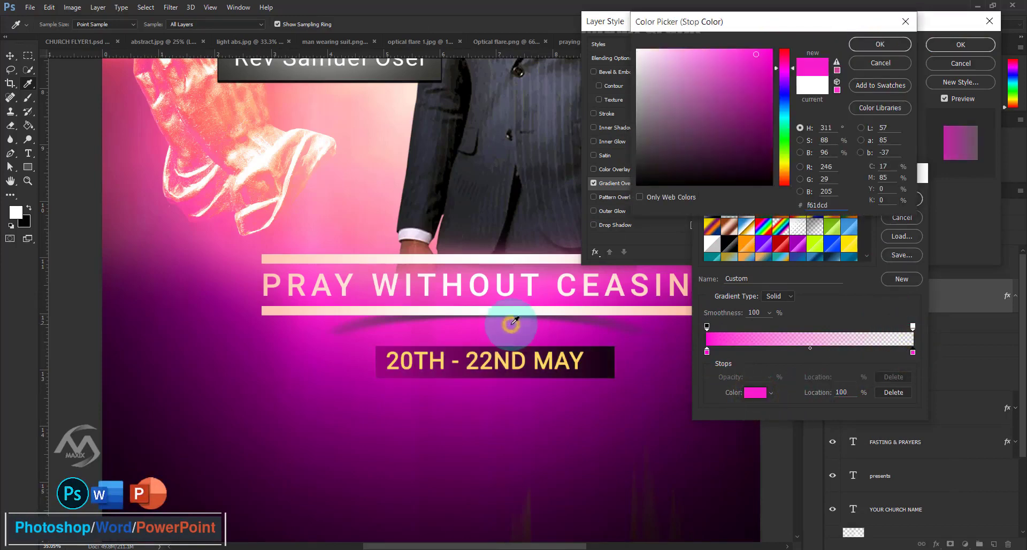
click(768, 56)
drag(768, 55, 792, 35)
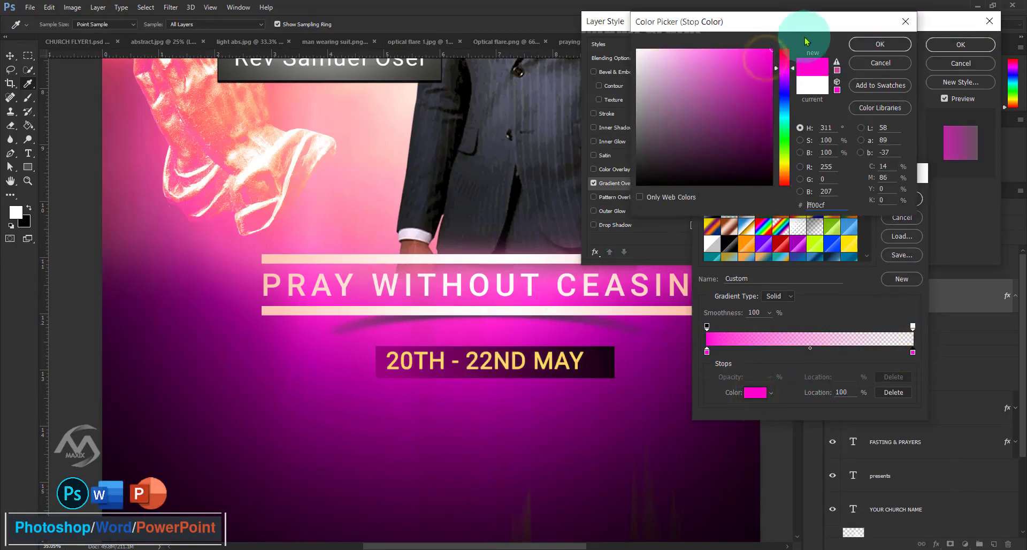
click(877, 44)
click(900, 202)
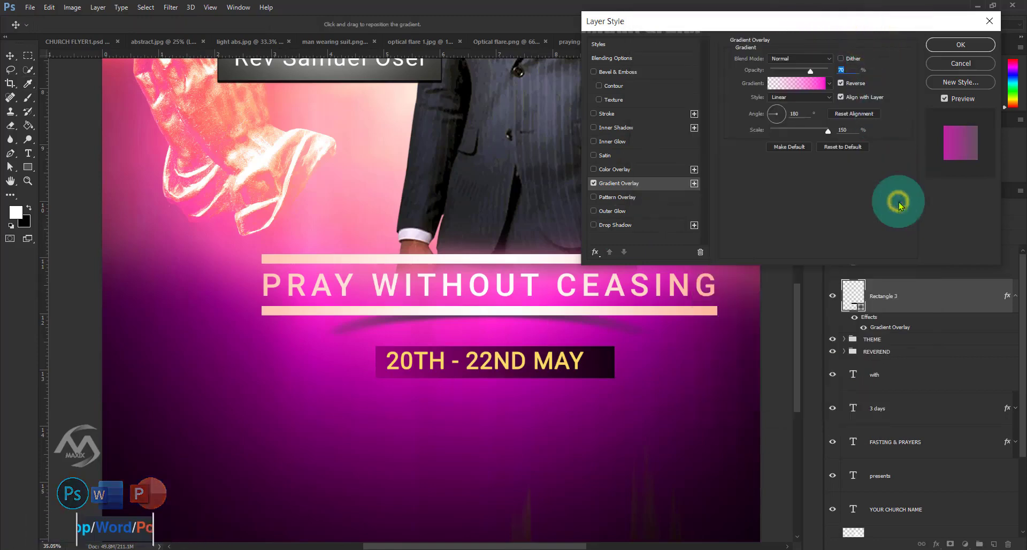
click(960, 45)
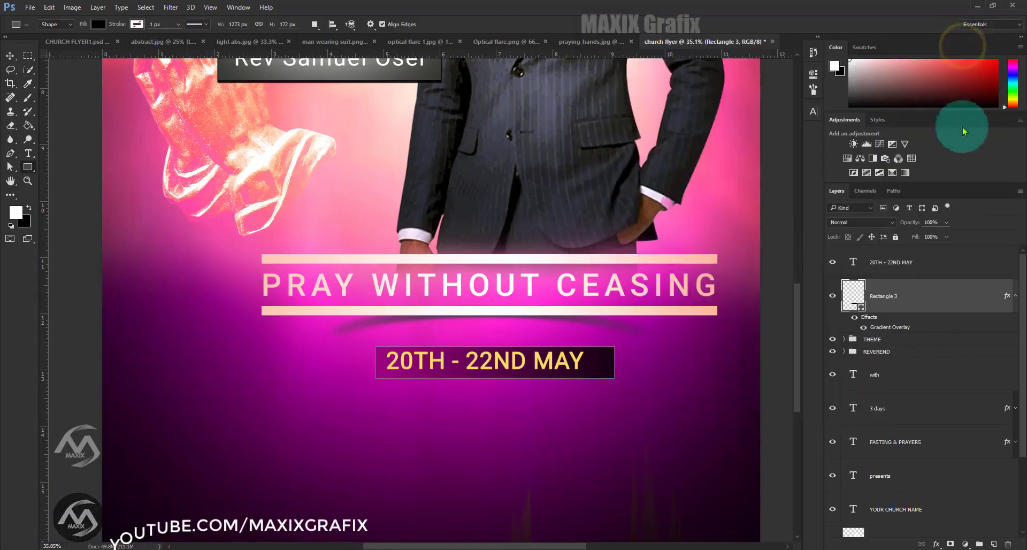
Duplicate the date text and Rectangle 3 and place the copy below the original.
click(950, 263)
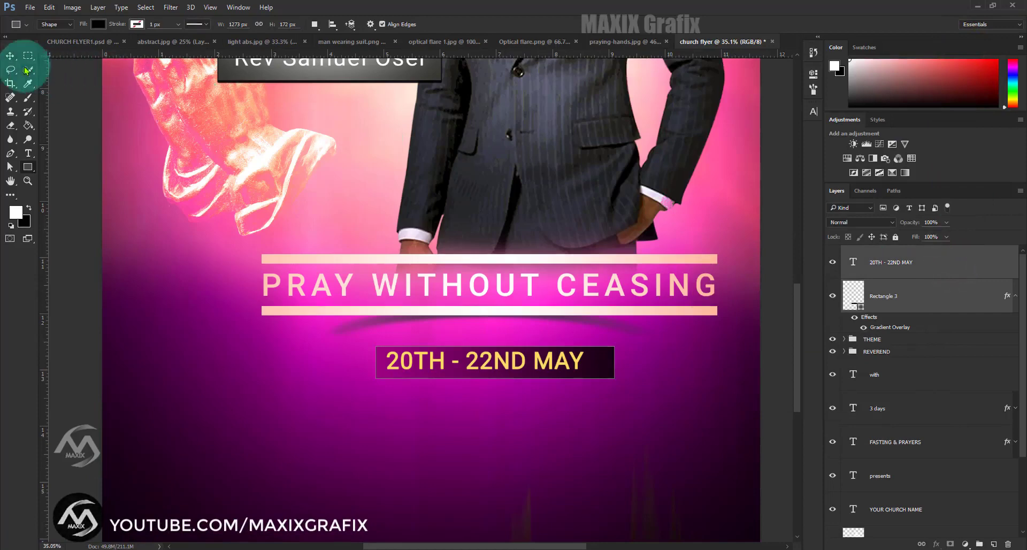
click(10, 56)
click(223, 25)
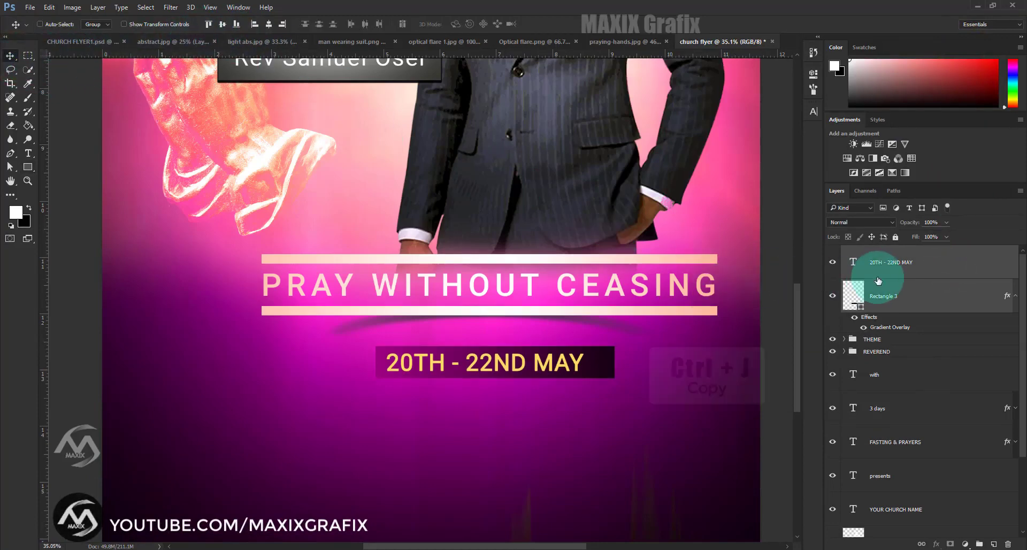
key(ctrl+j)
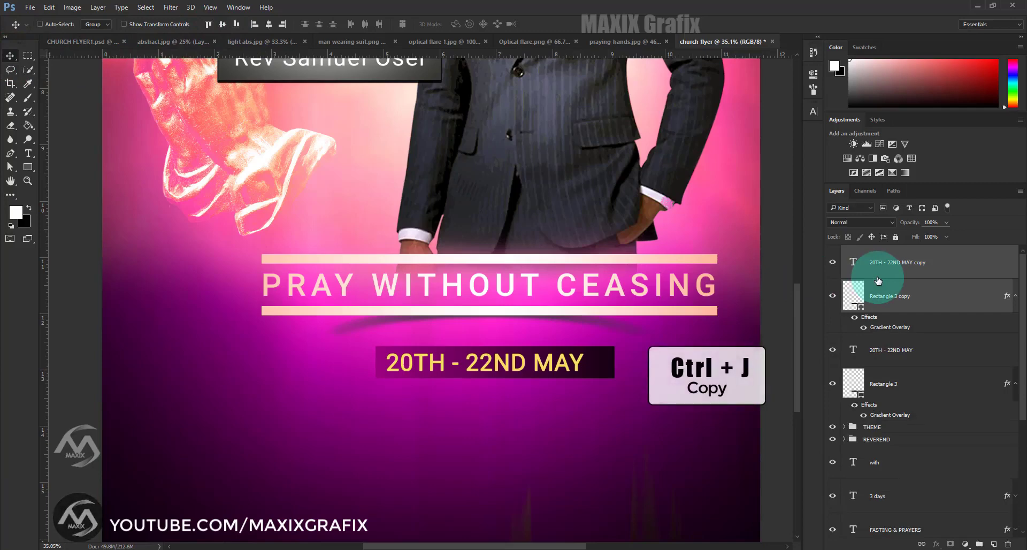
drag(498, 357, 497, 392)
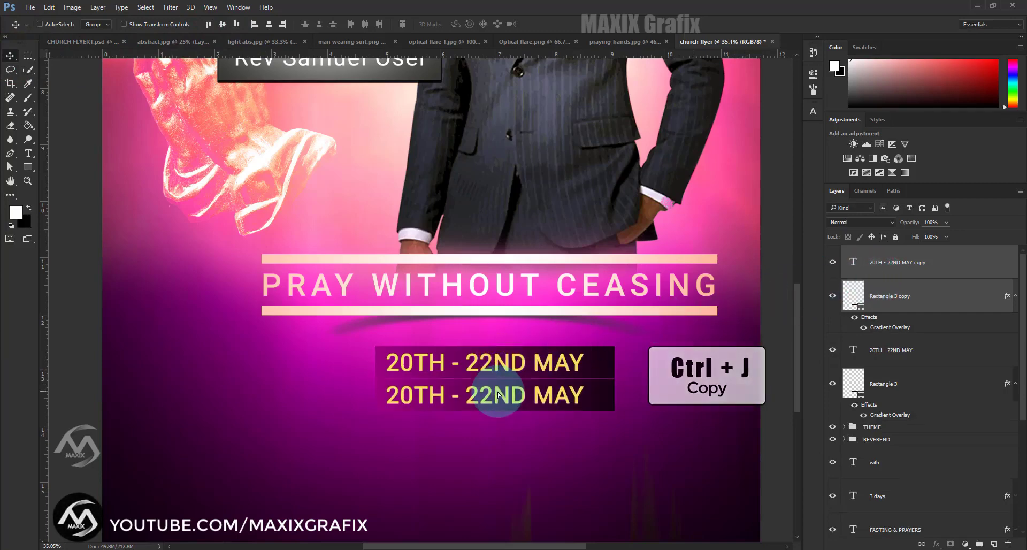
Reverse the copied bar's gradient overlay and reposition it with Free Transform.
double_click(887, 329)
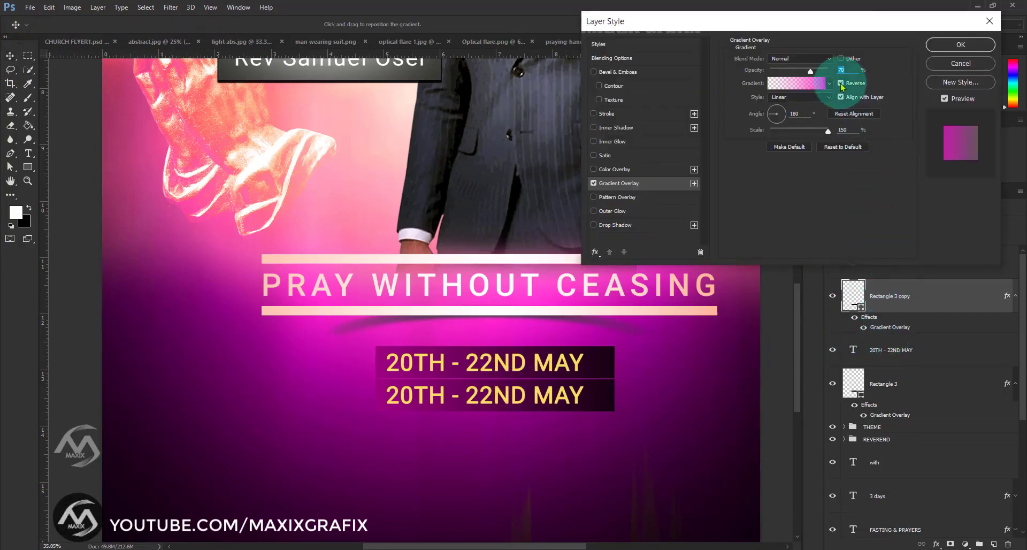
click(841, 83)
click(960, 45)
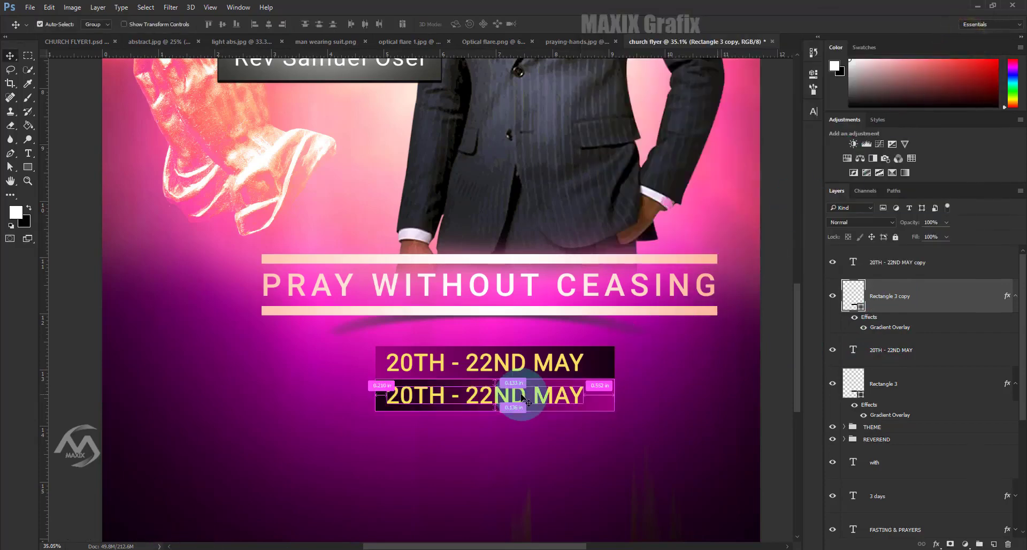
key(ctrl+t)
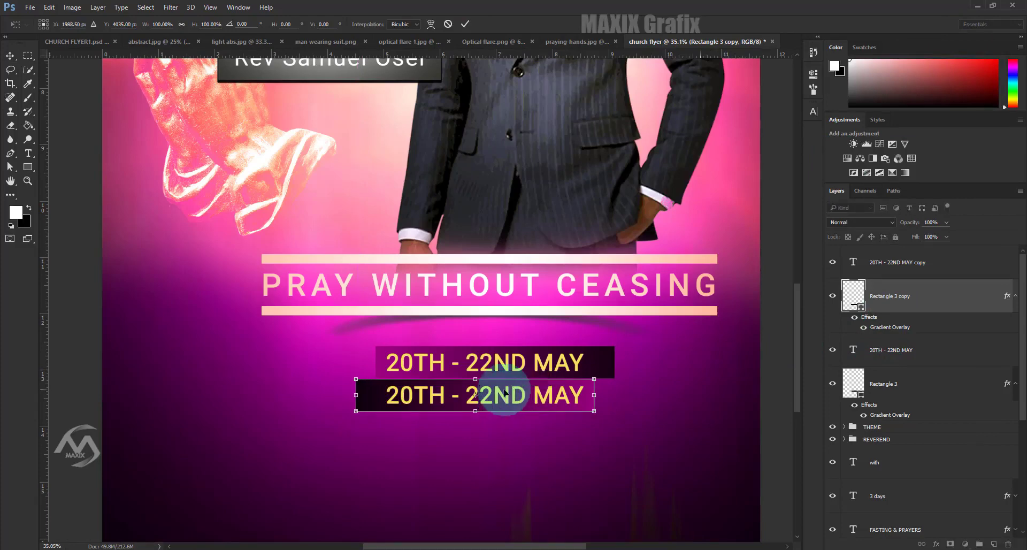
click(464, 25)
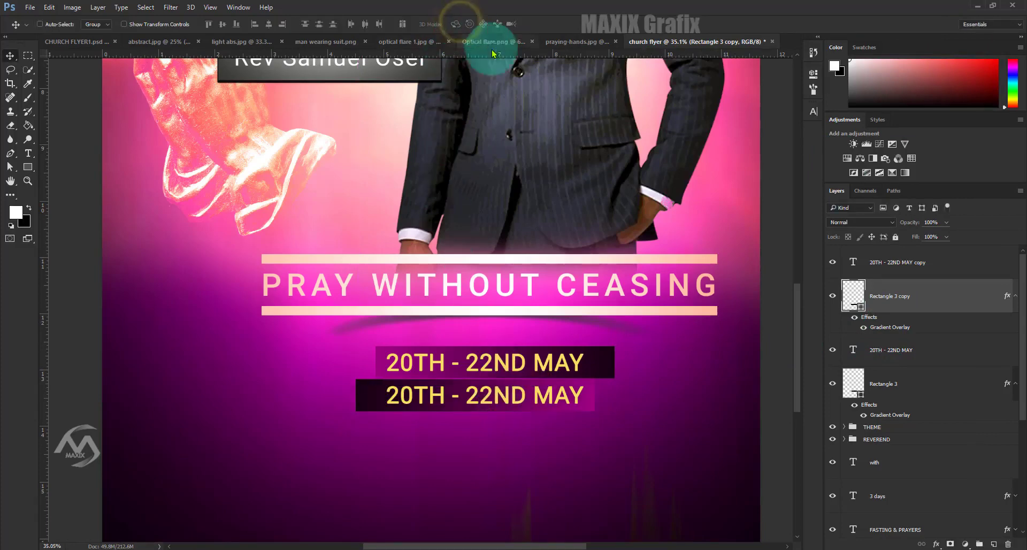
Change the lower line's text to 123 MARKET LANE, CITY.
click(865, 262)
double_click(857, 262)
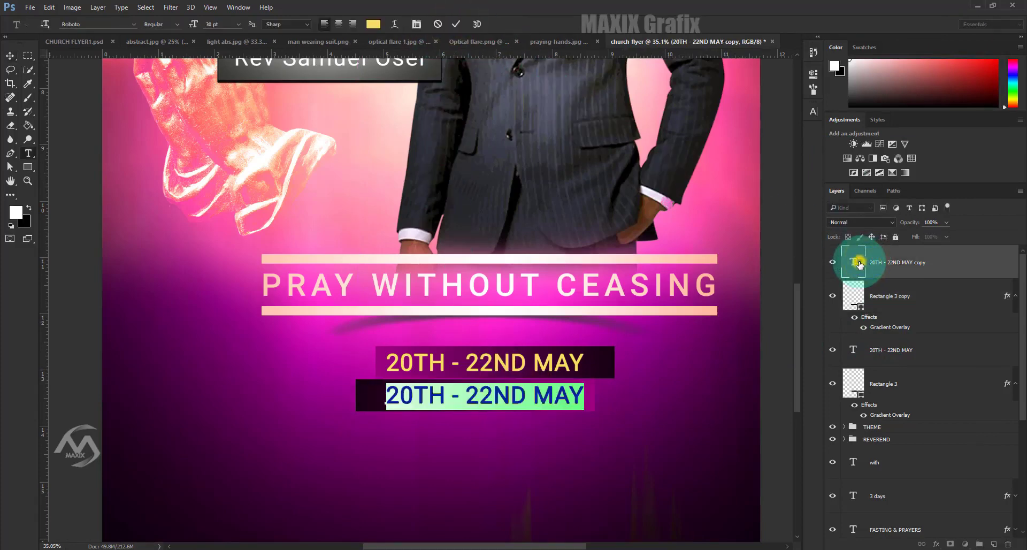
text(123 MARKET LANE, CITY)
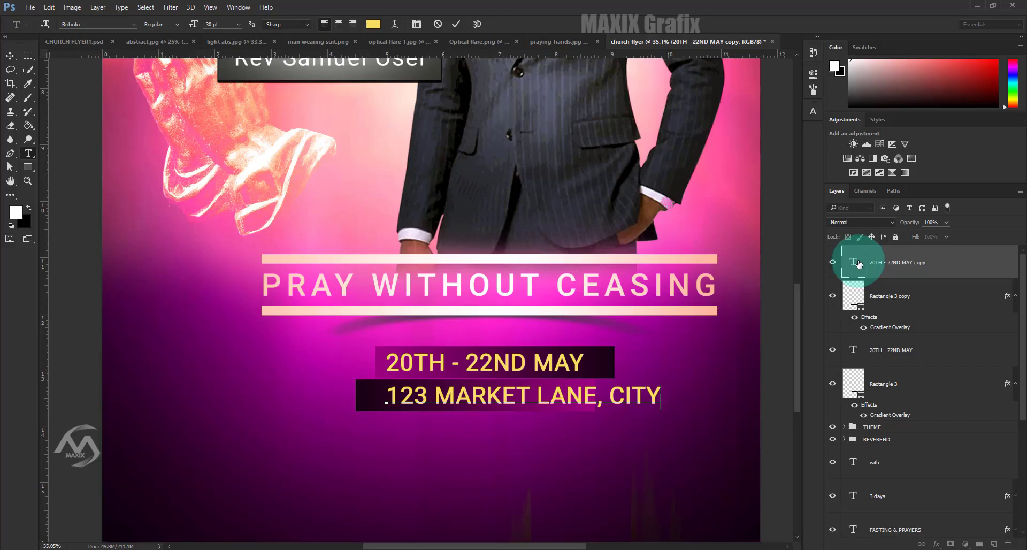
click(455, 24)
key(v)
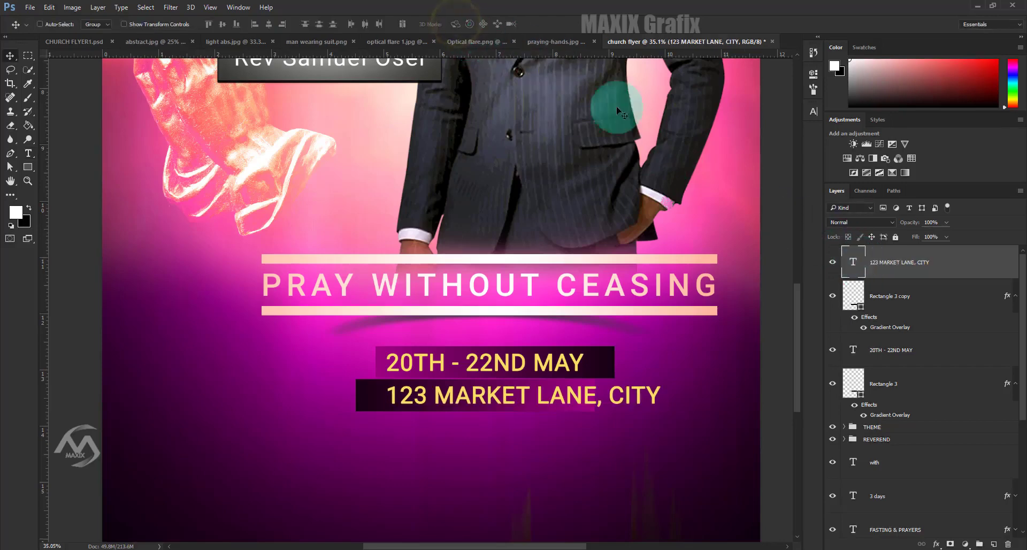
Widen the lower magenta bar to fit the longer address text.
click(880, 292)
key(ctrl+t)
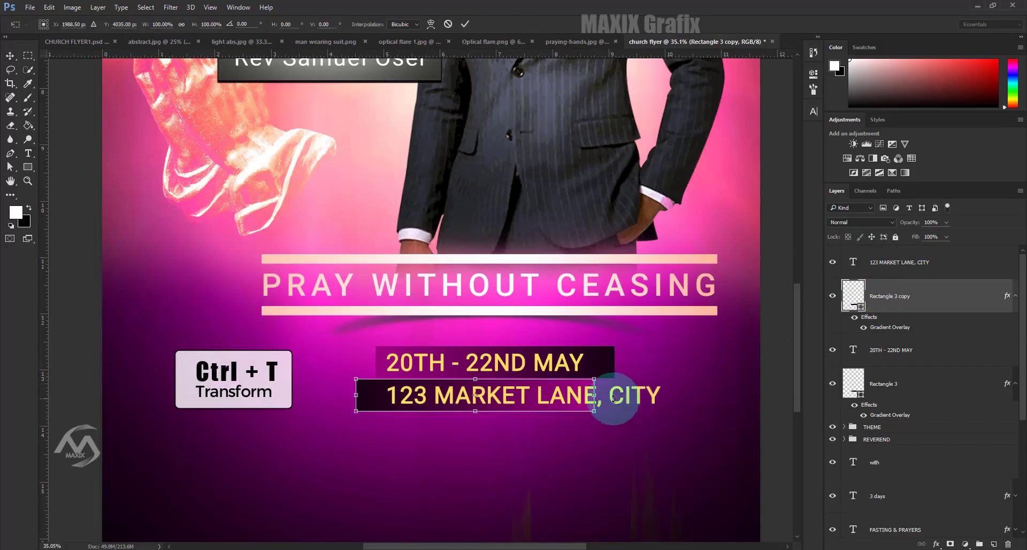
drag(613, 396, 657, 396)
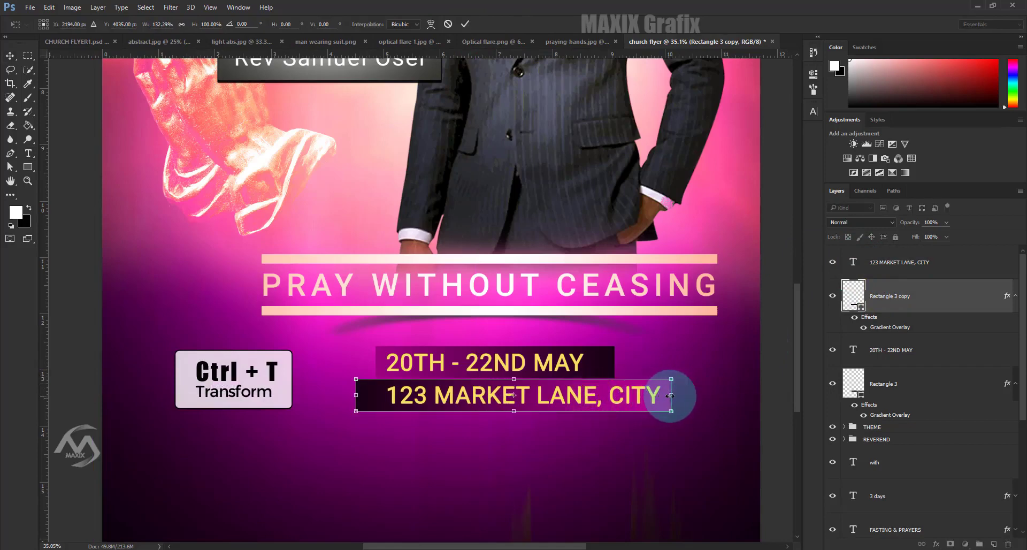
click(465, 25)
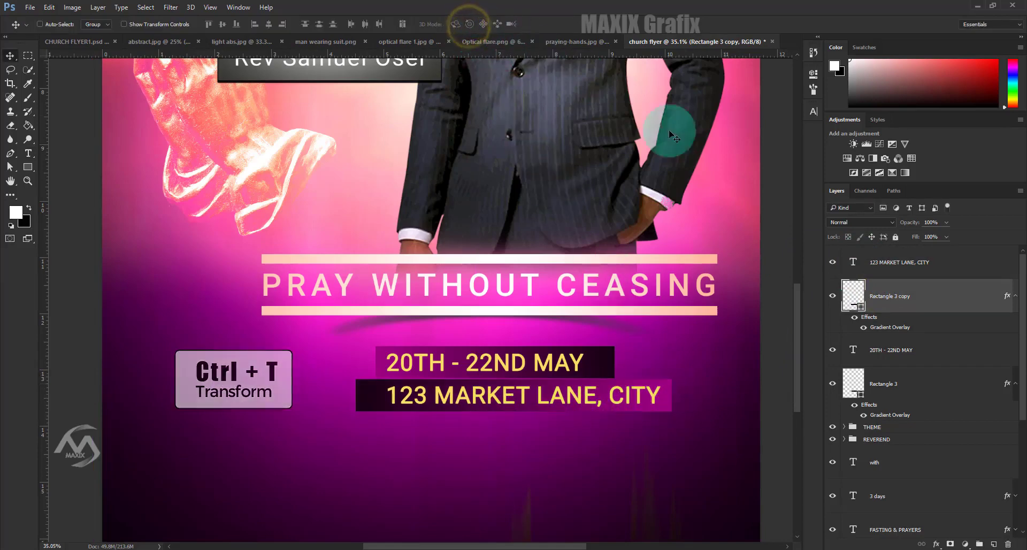
Shift the address line left, then duplicate it with its bar below.
ctrl+click(905, 275)
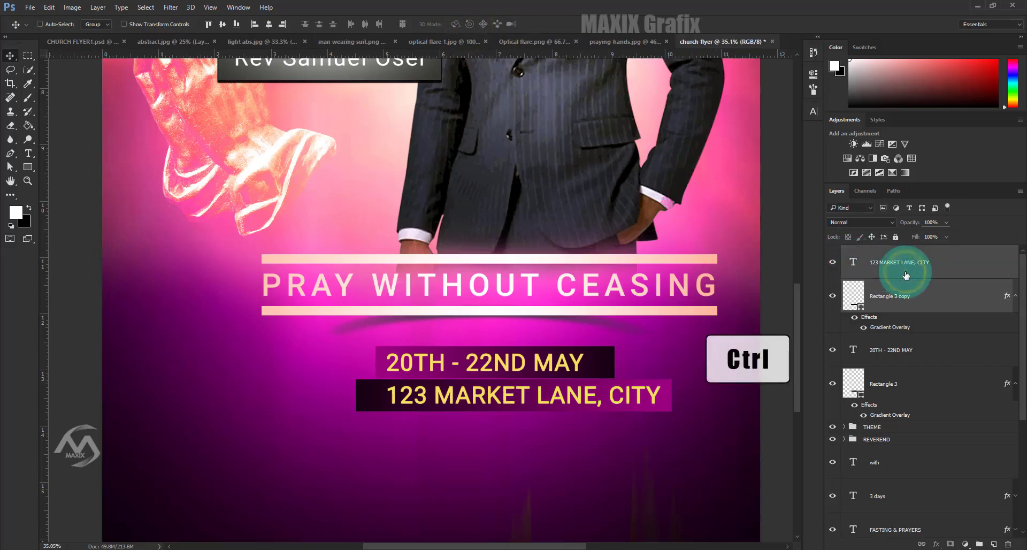
mouse_move(649, 397)
mouse_down()
mouse_move(623, 397)
mouse_move(631, 407)
mouse_up()
click(877, 301)
click(896, 268)
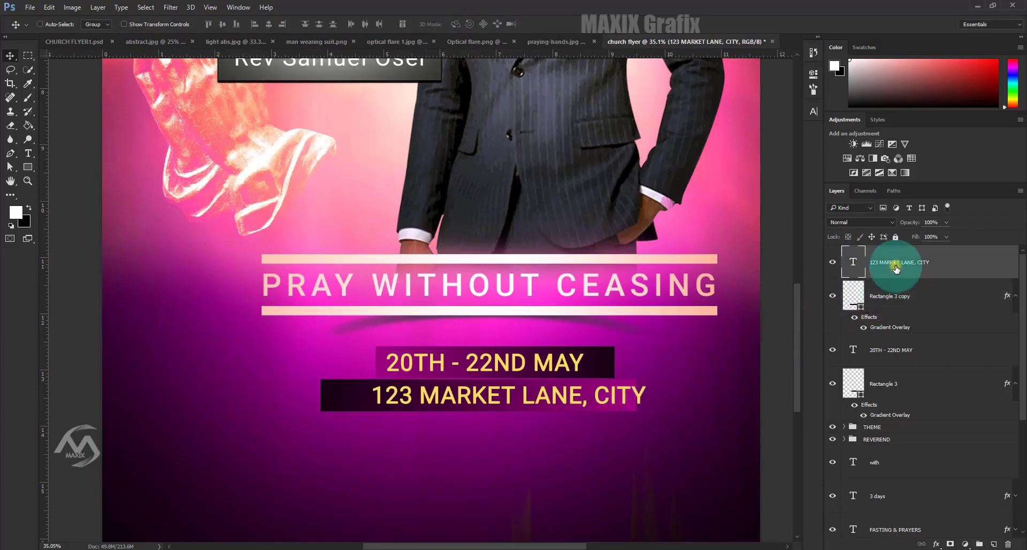
key(ctrl+j)
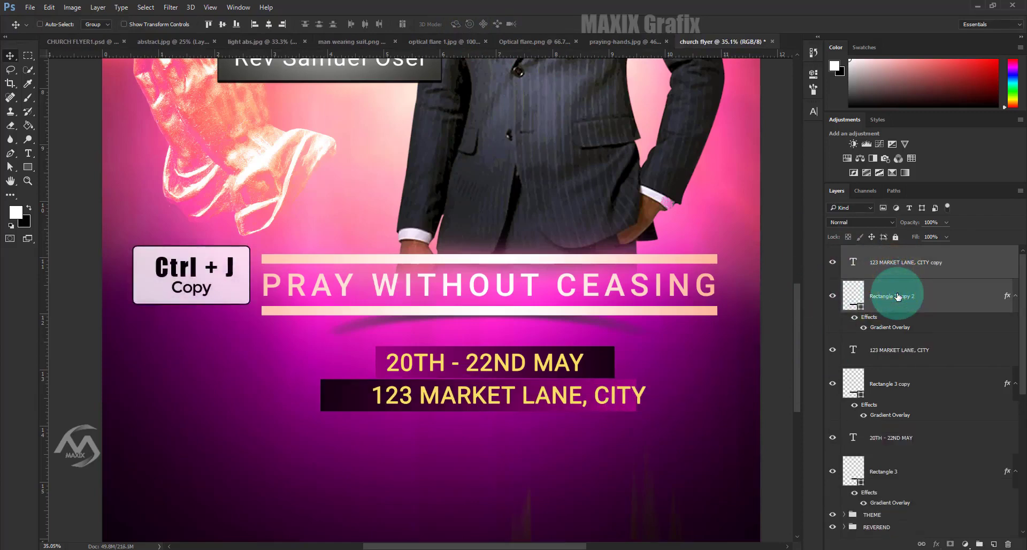
drag(554, 400, 524, 430)
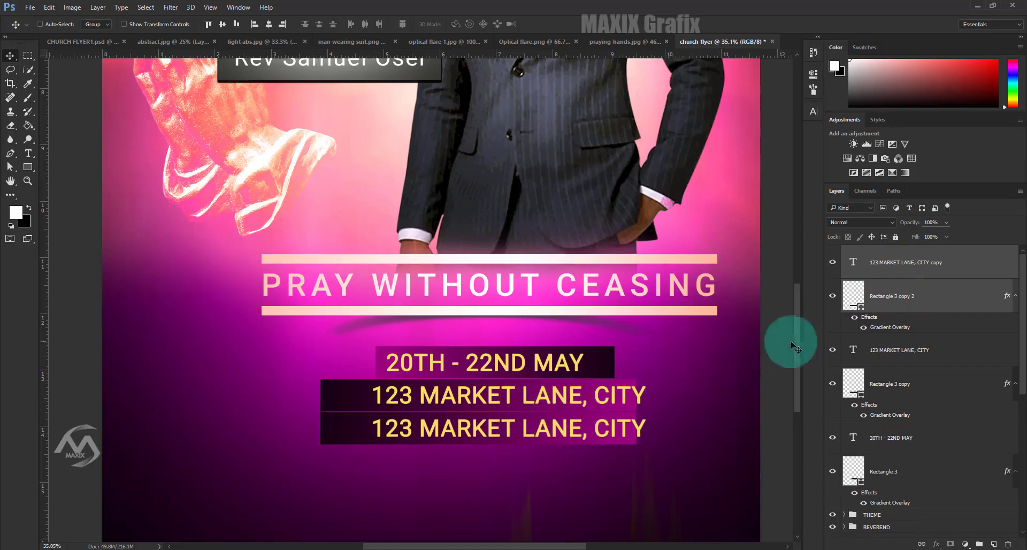
Reverse the gradient overlay direction on the newest bar.
click(893, 299)
double_click(892, 327)
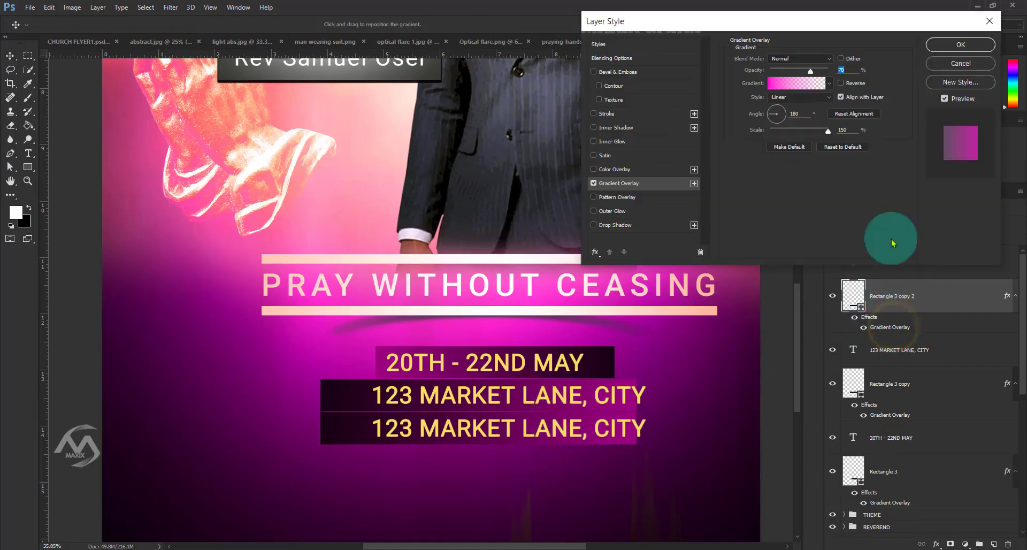
click(854, 83)
click(952, 48)
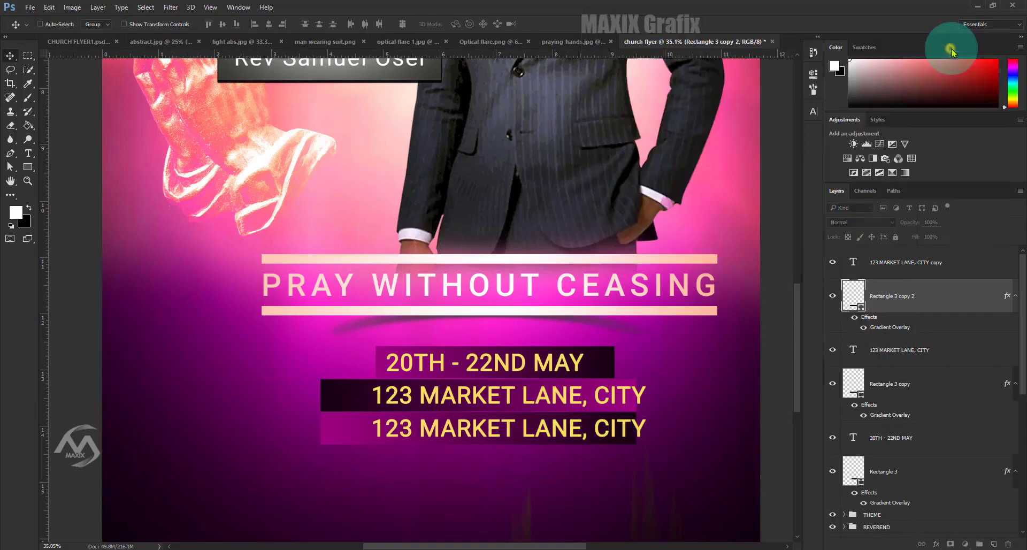
Change the bottom line's text to 7AM SHARP.
click(903, 262)
double_click(853, 262)
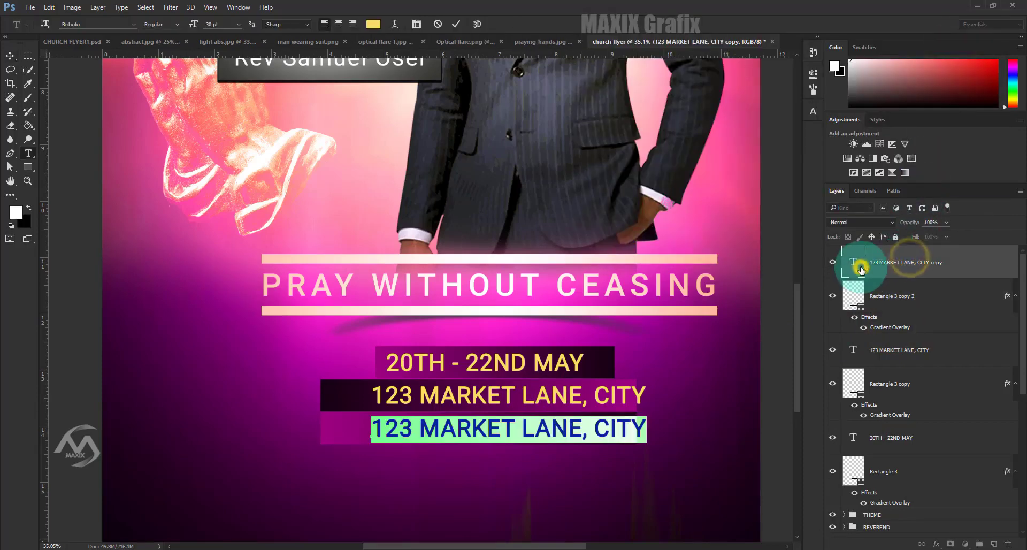
text(7AM SHARP)
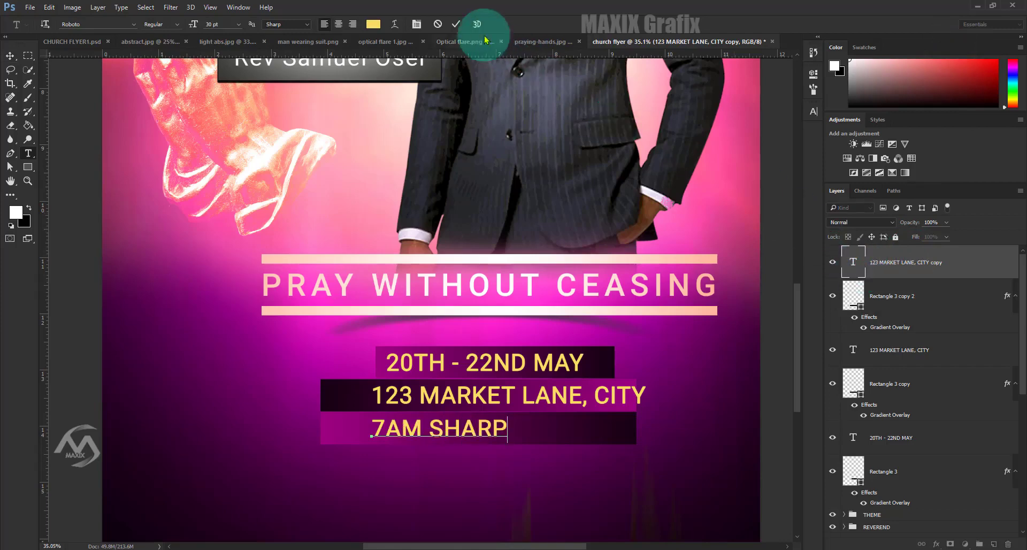
click(456, 24)
Centre the date, address and 7AM SHARP text lines horizontally.
ctrl+click(905, 264)
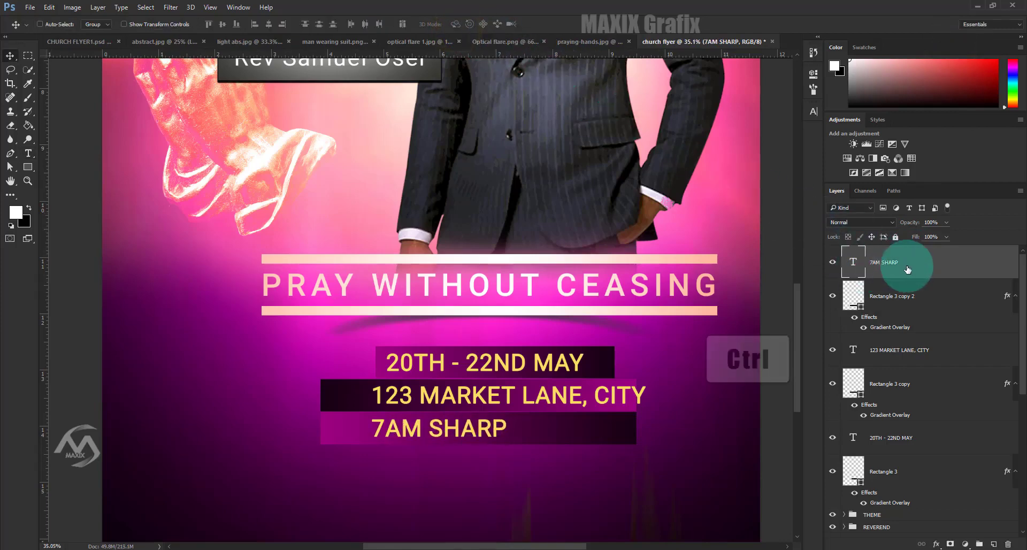
ctrl+click(917, 348)
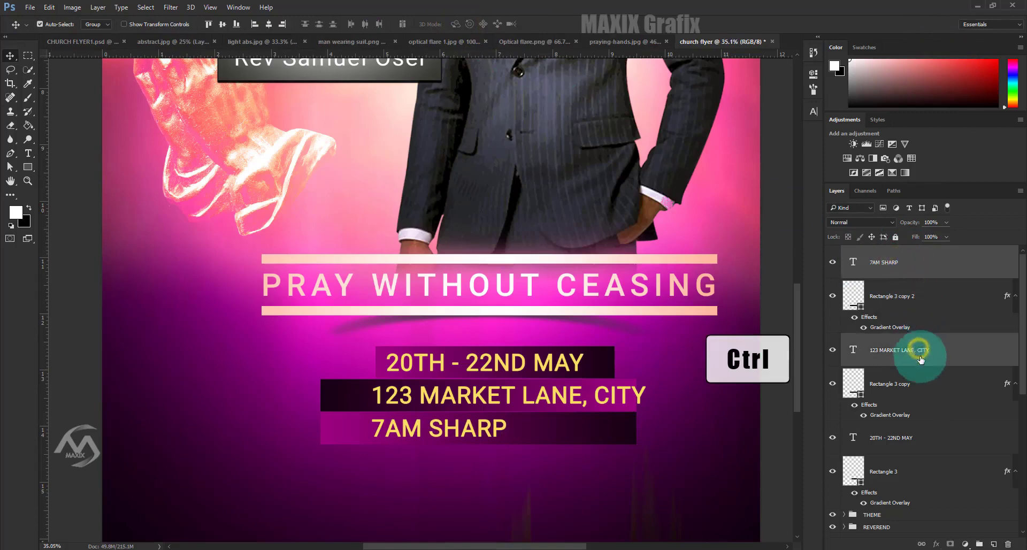
ctrl+click(922, 439)
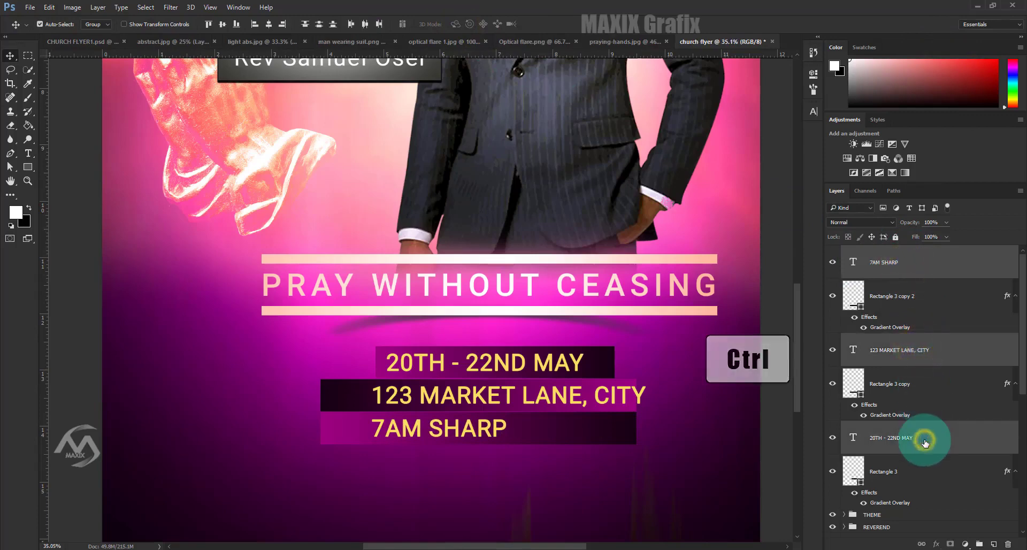
click(269, 24)
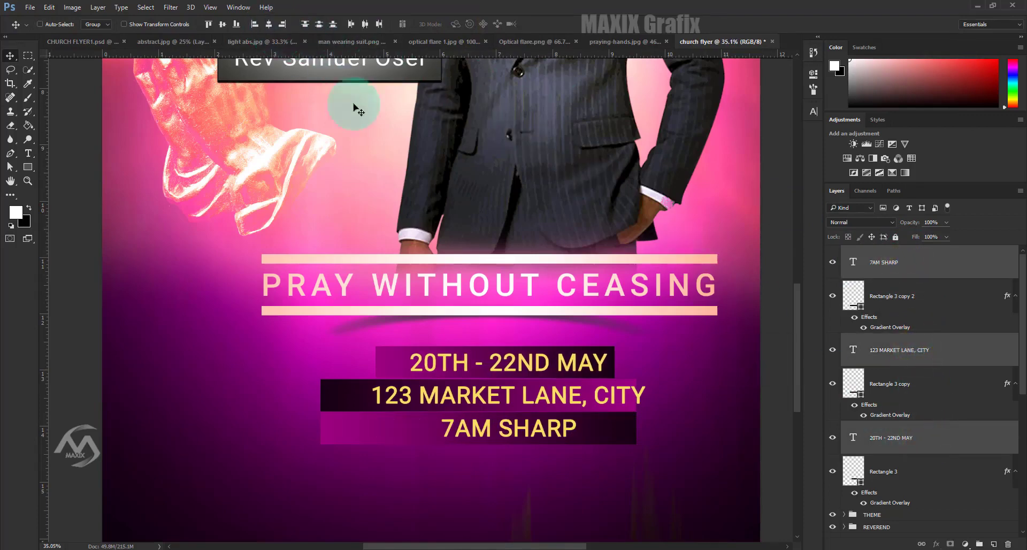
click(885, 484)
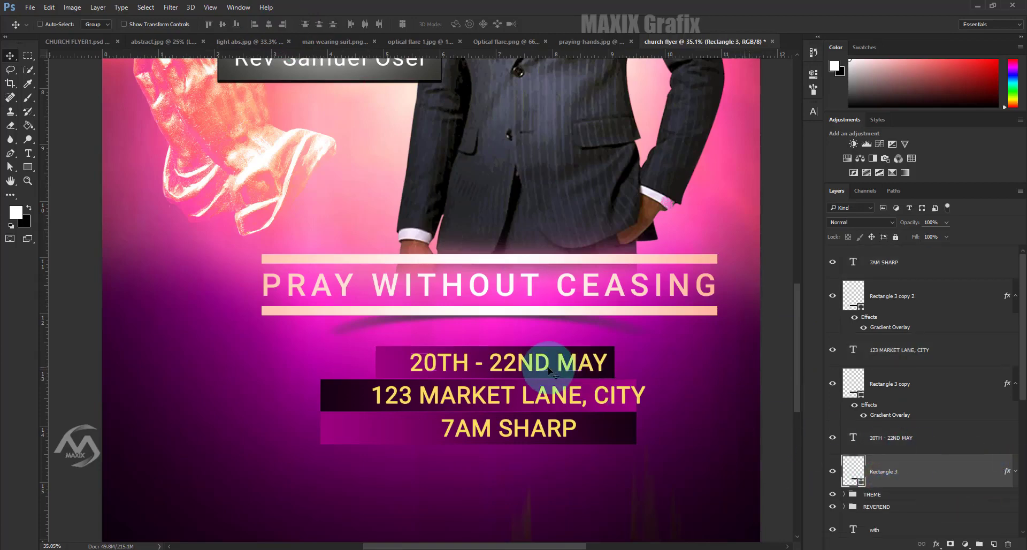
Shift the date bar right and adjust its width under its text.
key(ctrl+t)
drag(551, 369, 566, 370)
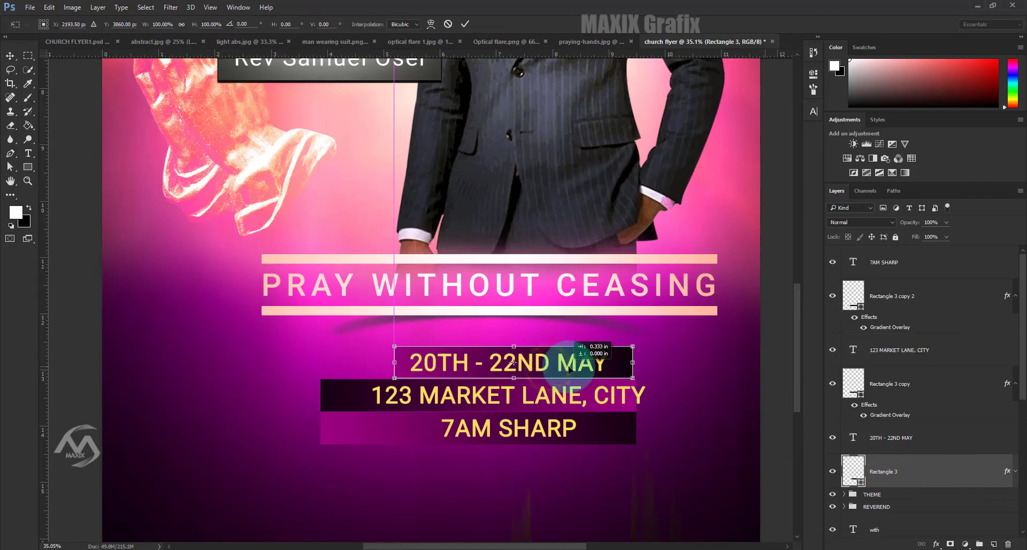
drag(636, 362, 639, 362)
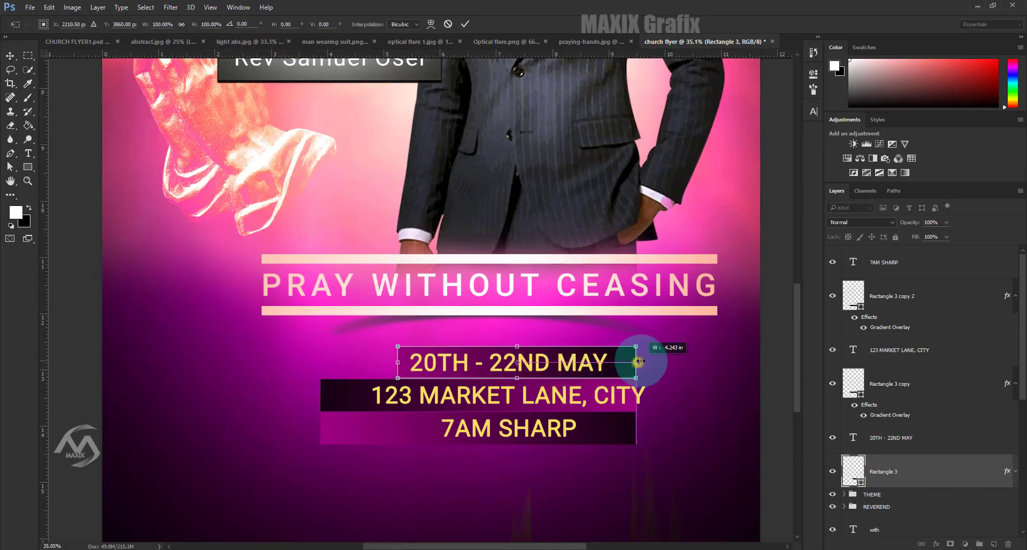
click(465, 24)
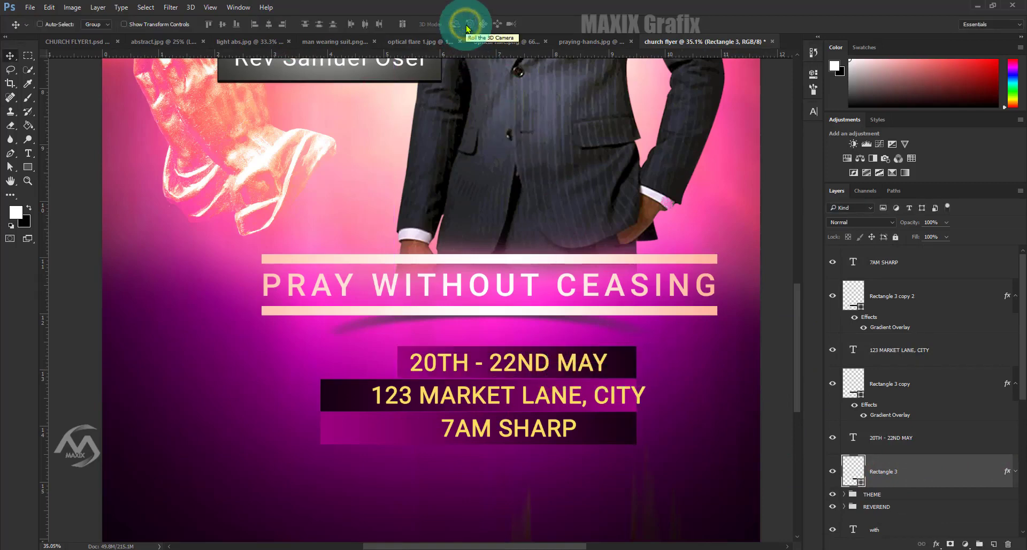
Move the address bar right to recentre it behind its text.
click(912, 383)
click(1015, 383)
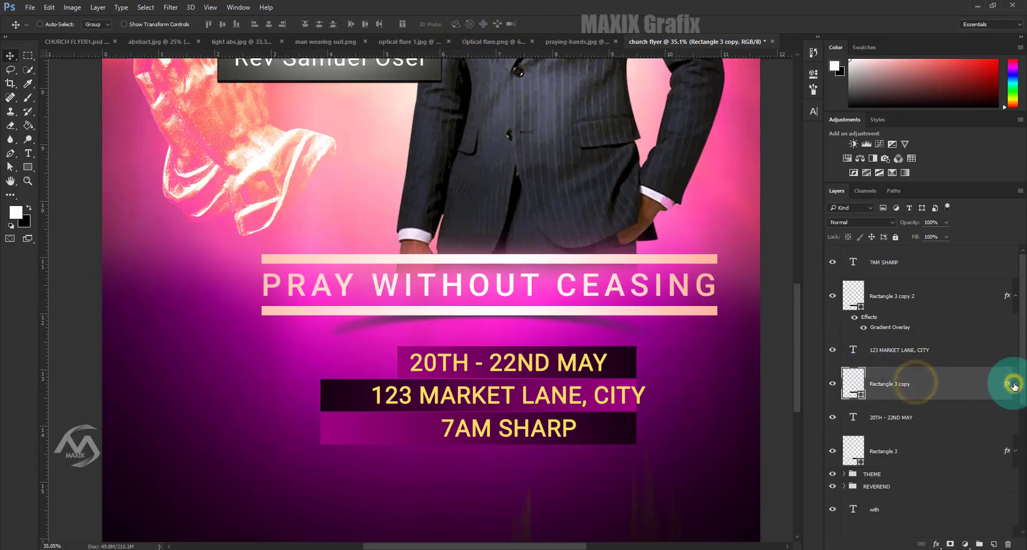
drag(505, 394, 525, 395)
Narrow the 7AM SHARP bar from both sides to hug its text.
click(912, 296)
click(1016, 296)
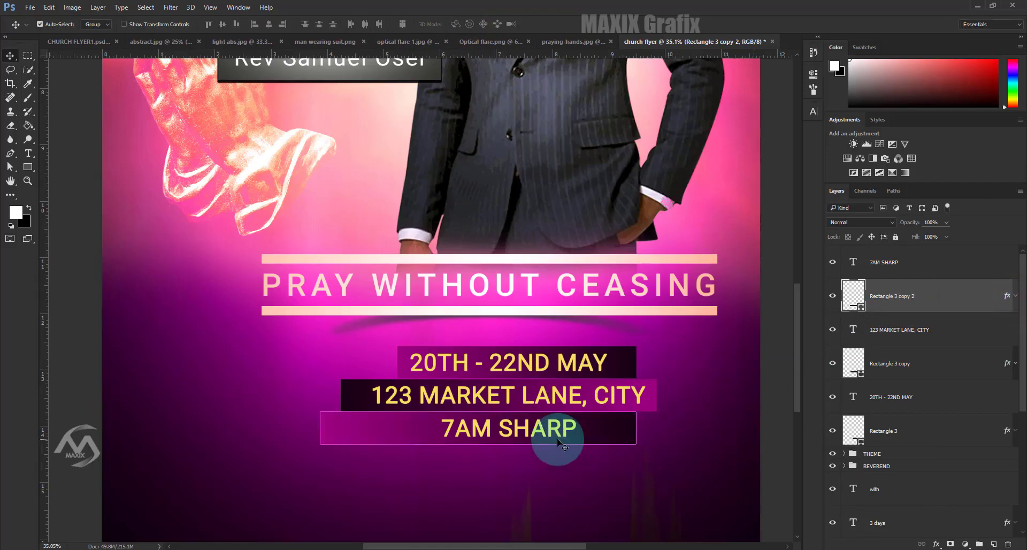
key(ctrl+t)
drag(320, 428, 423, 428)
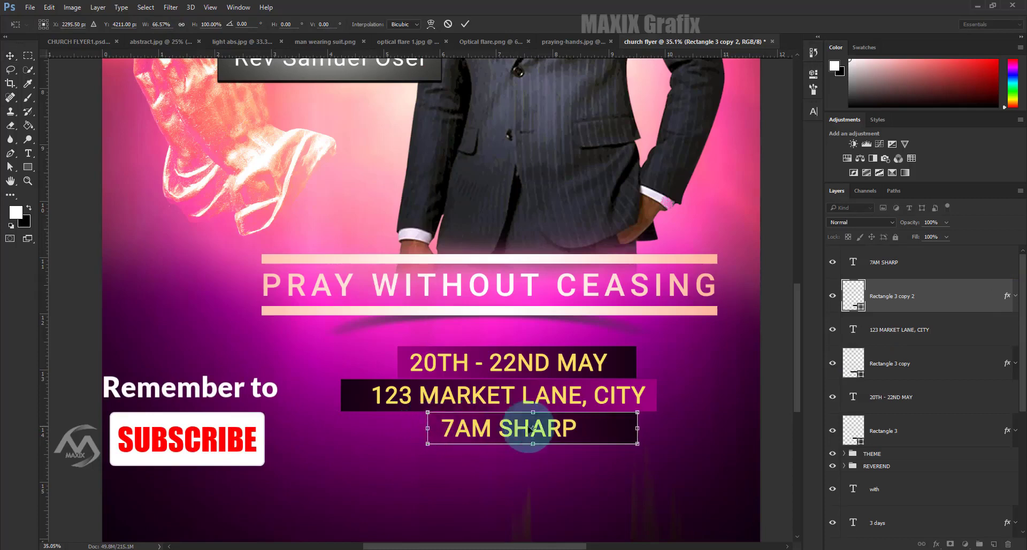
drag(637, 428, 611, 428)
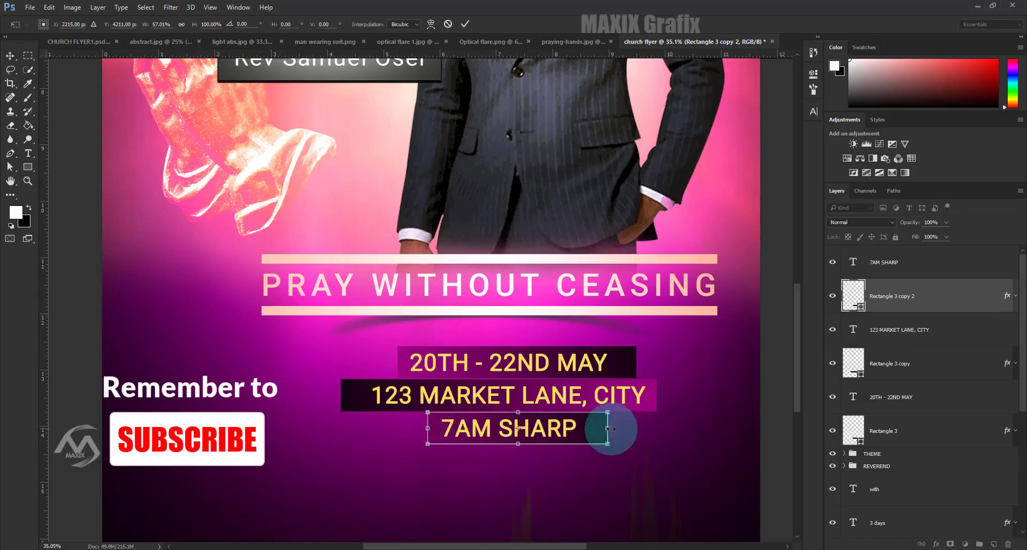
click(465, 24)
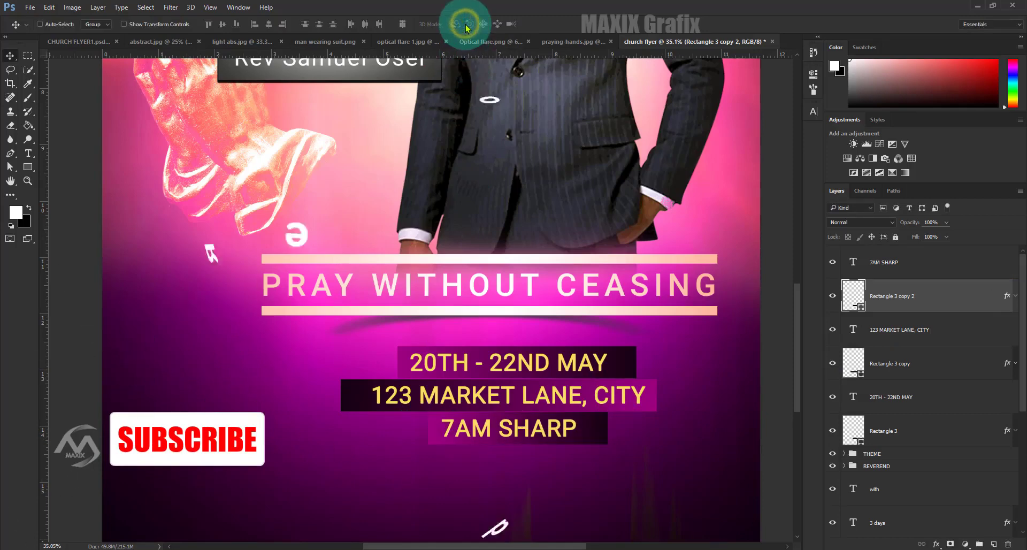
click(853, 329)
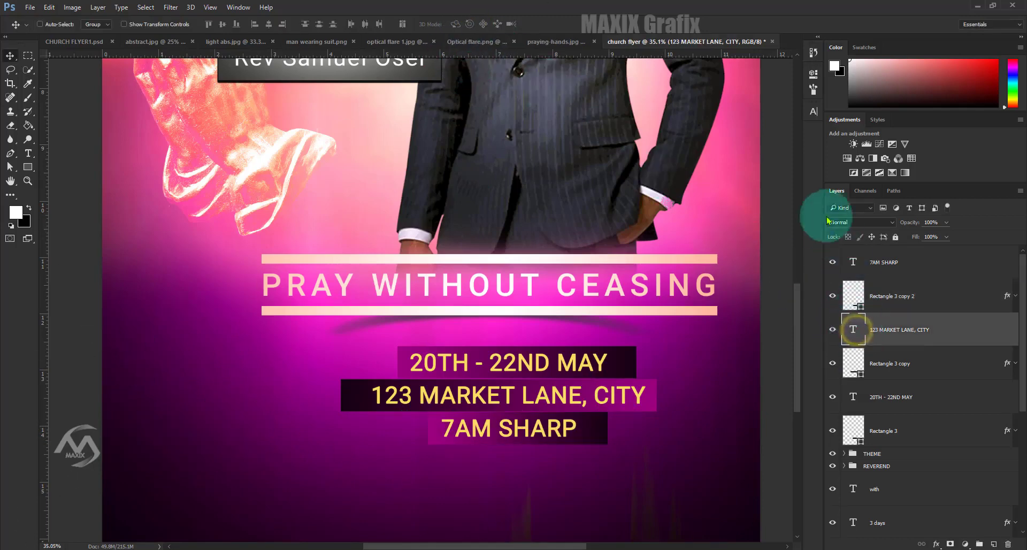
Set the 123 MARKET LANE, CITY text colour to near-white.
click(813, 111)
click(786, 170)
click(623, 59)
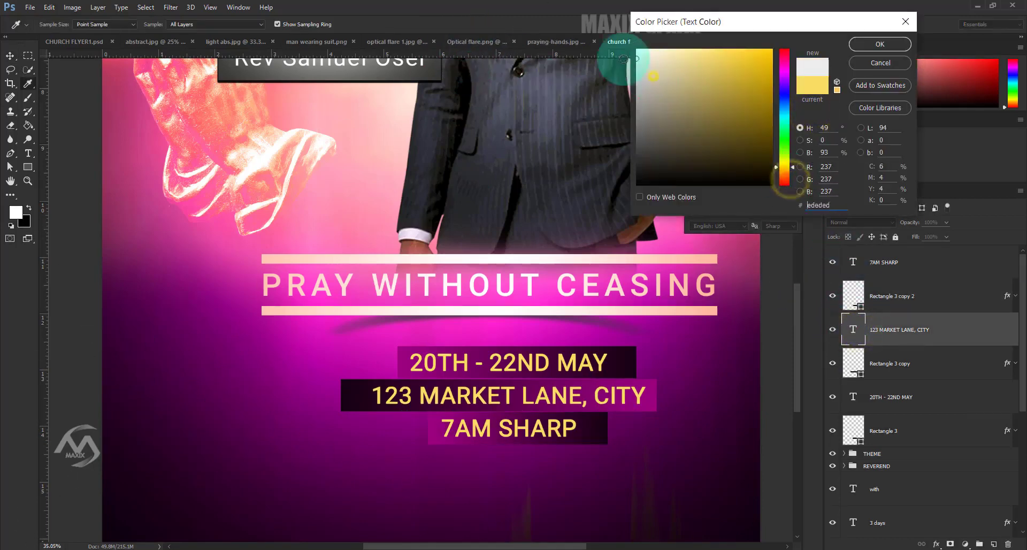
click(874, 44)
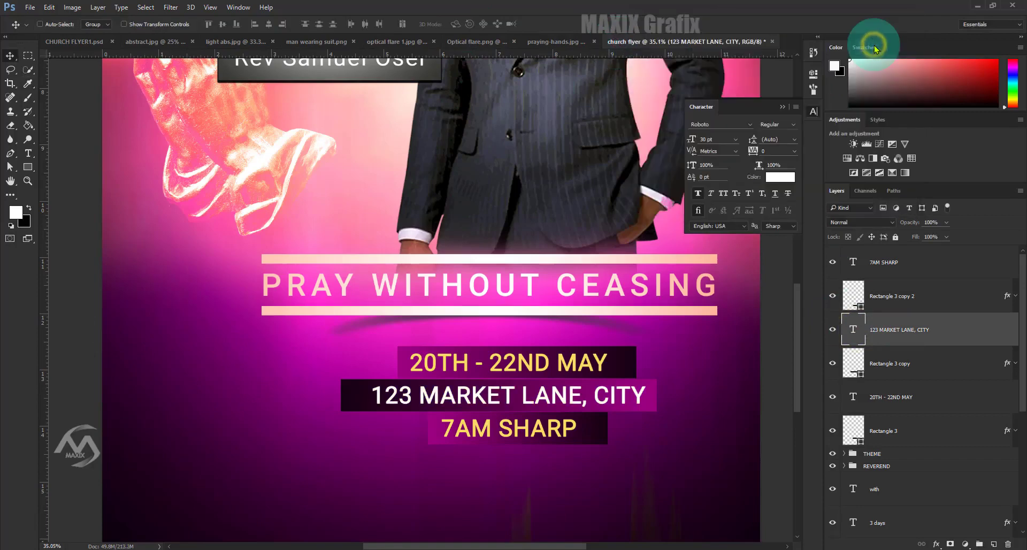
click(782, 106)
Group the event-details texts and bars into Group 1 and add an empty layer.
click(933, 272)
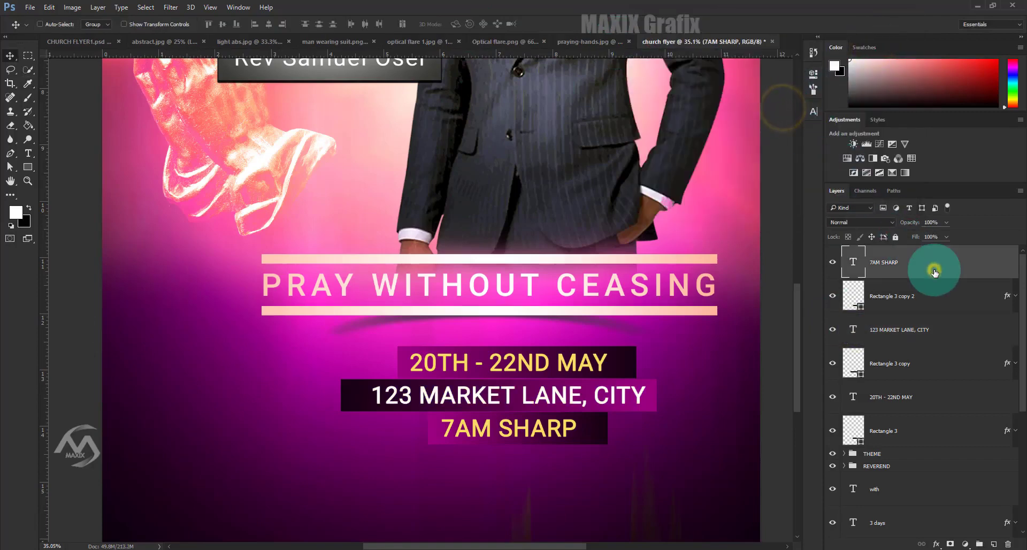
shift+click(934, 430)
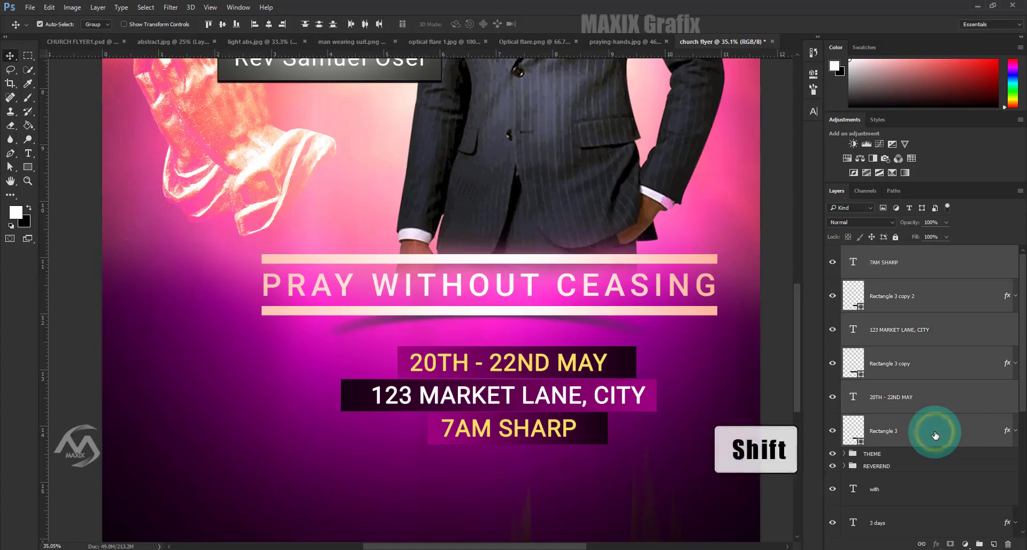
key(ctrl+g)
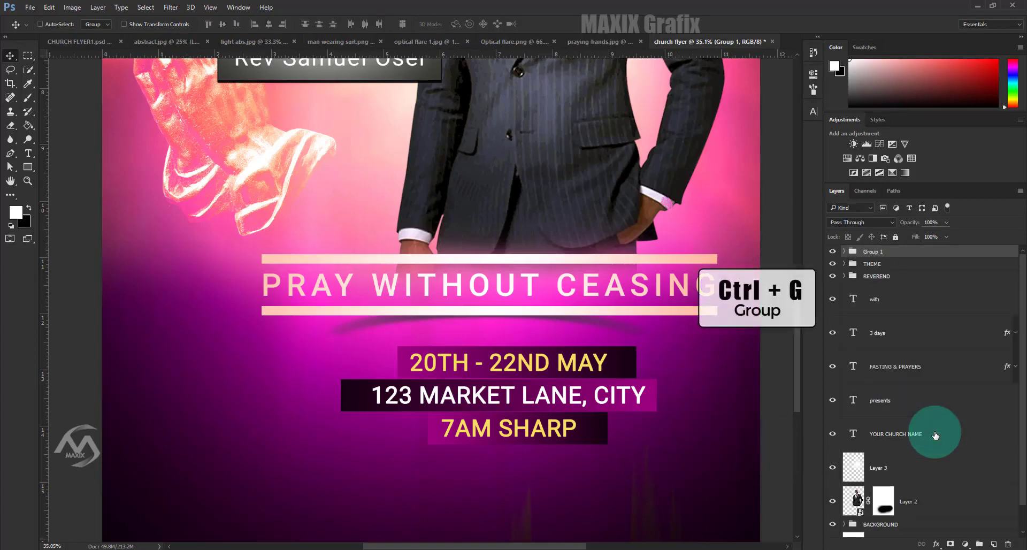
drag(794, 377, 796, 400)
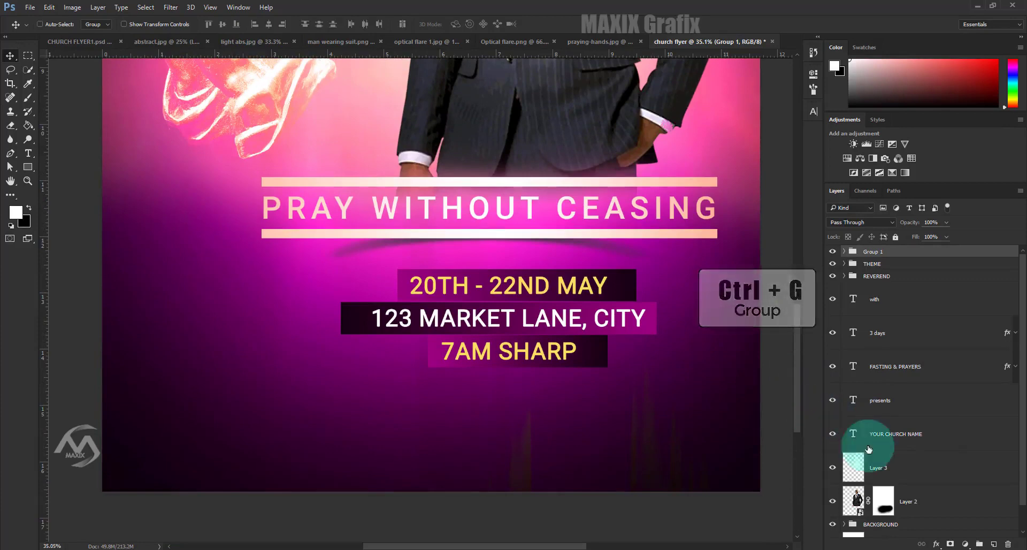
click(993, 543)
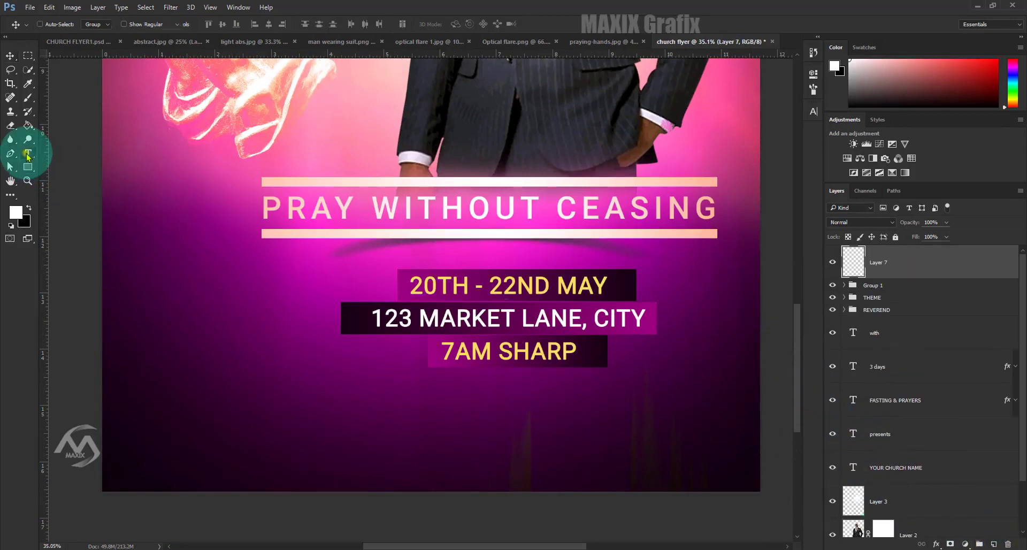
Draw a paragraph text box below 7AM SHARP and paste Lorem ipsum text from Notepad.
click(28, 153)
drag(218, 374, 692, 443)
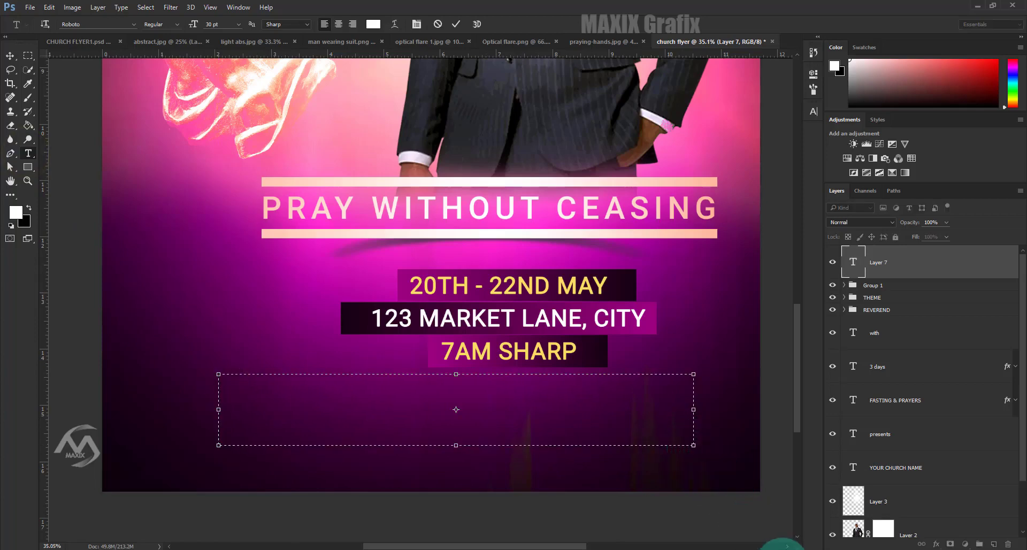
click(770, 542)
key(ctrl+a)
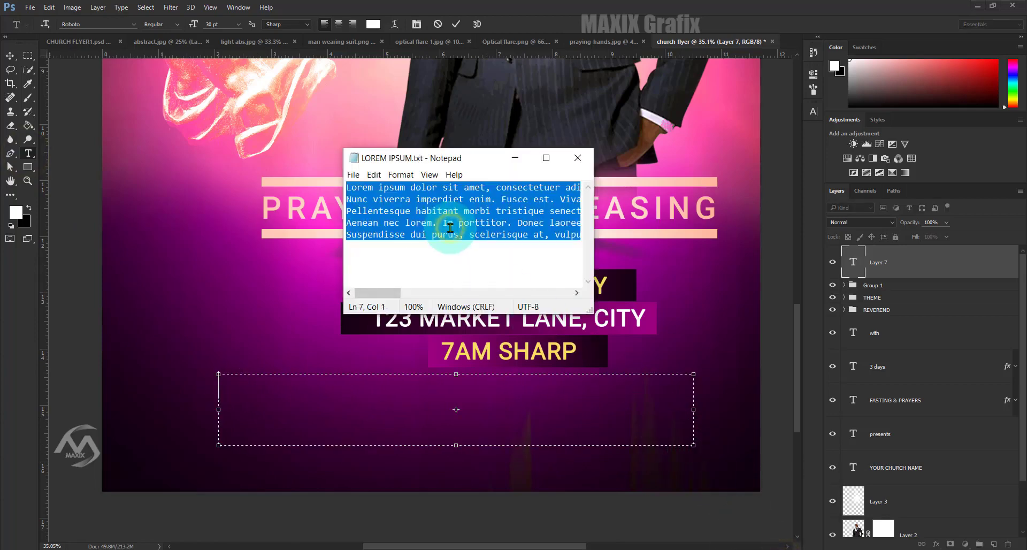
right_click(435, 252)
click(424, 268)
click(421, 410)
right_click(421, 409)
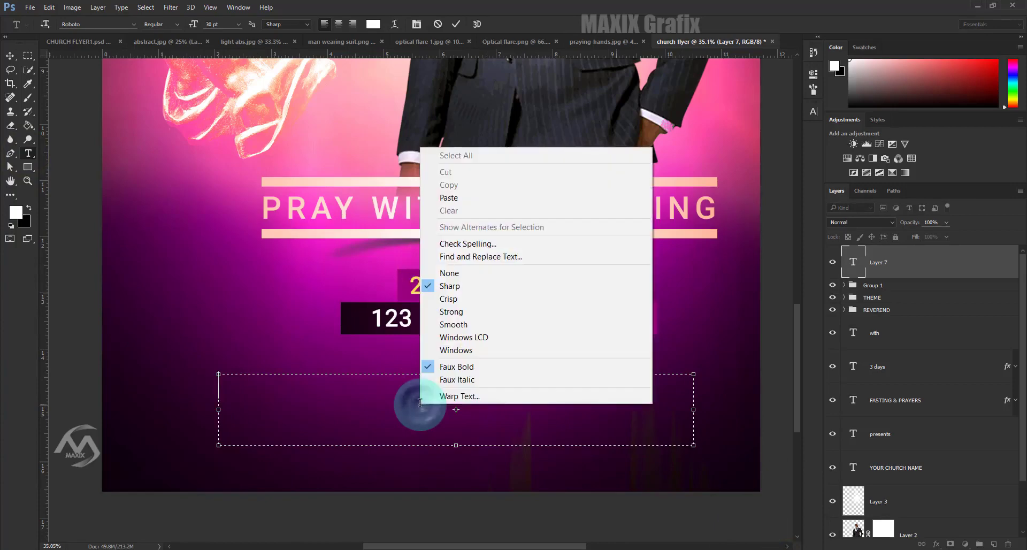
click(509, 198)
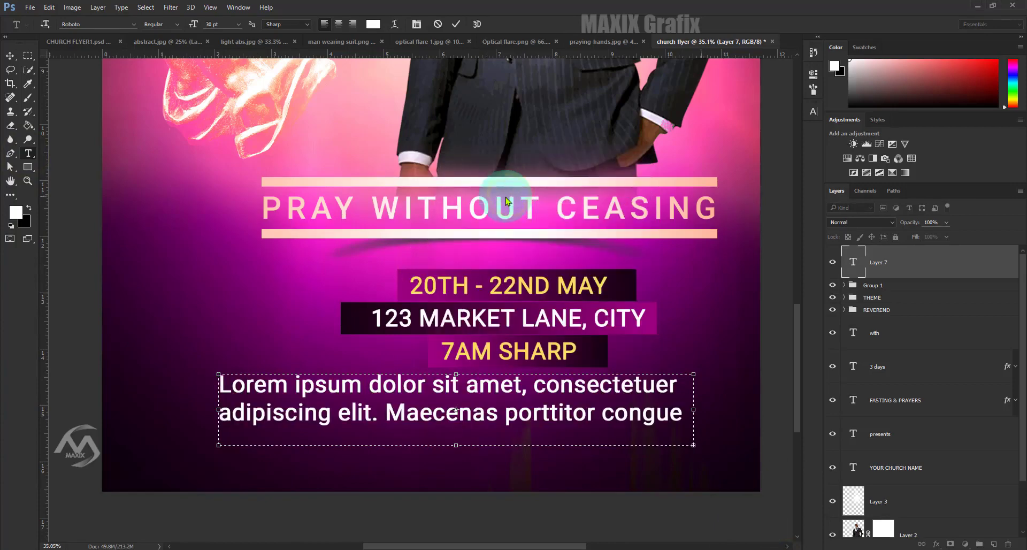
Set the paragraph to 22 pt without Faux Bold and shorten its box.
key(ctrl+a)
click(813, 112)
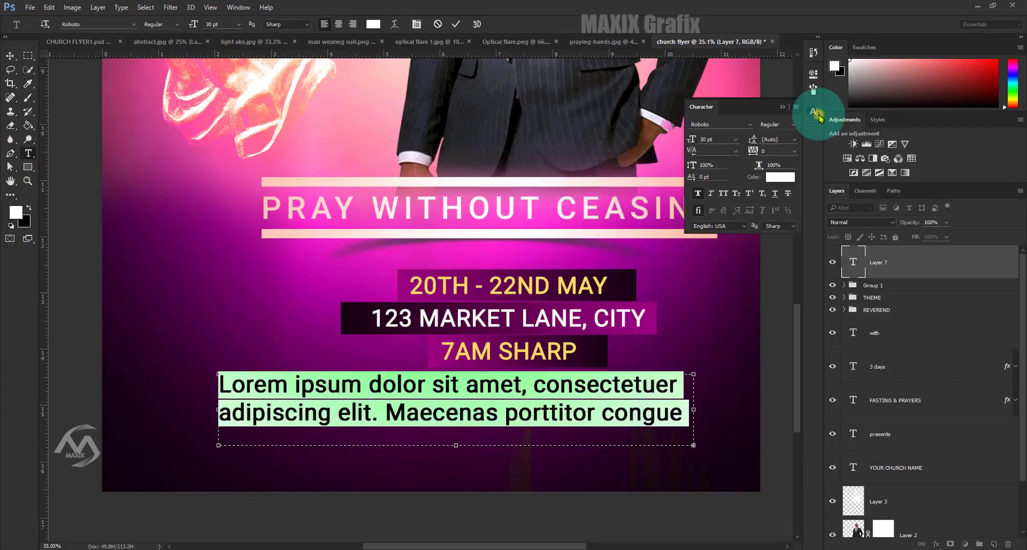
click(716, 124)
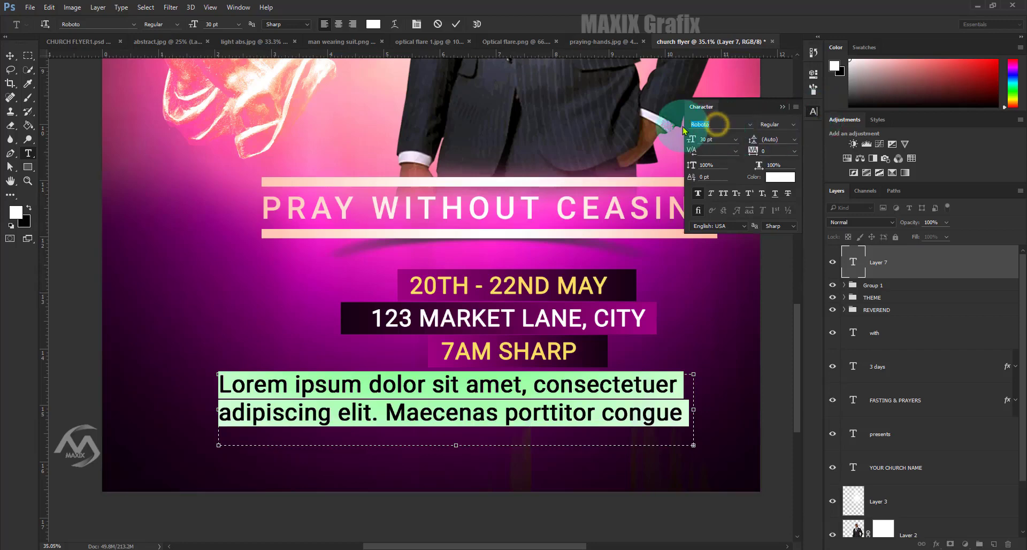
text(22)
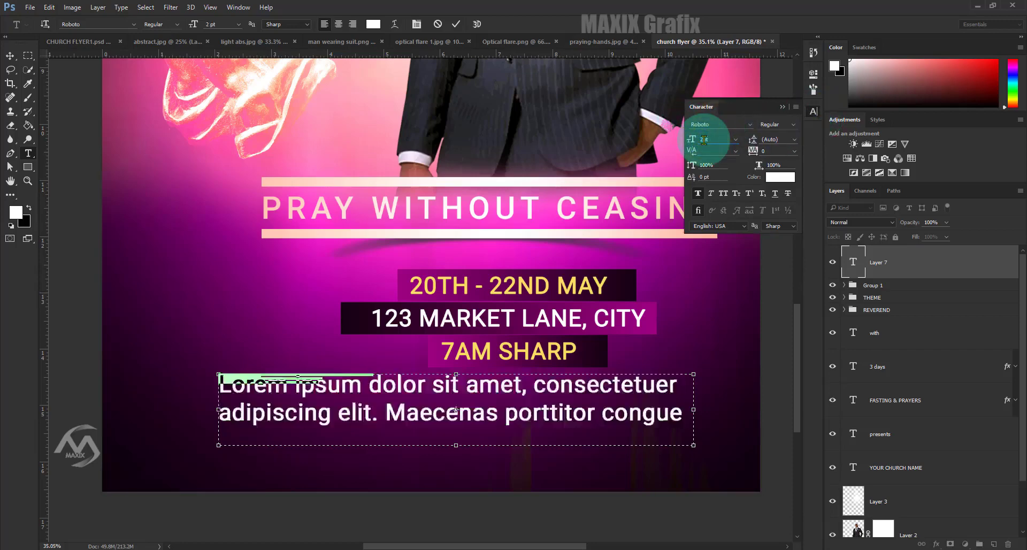
key(Return)
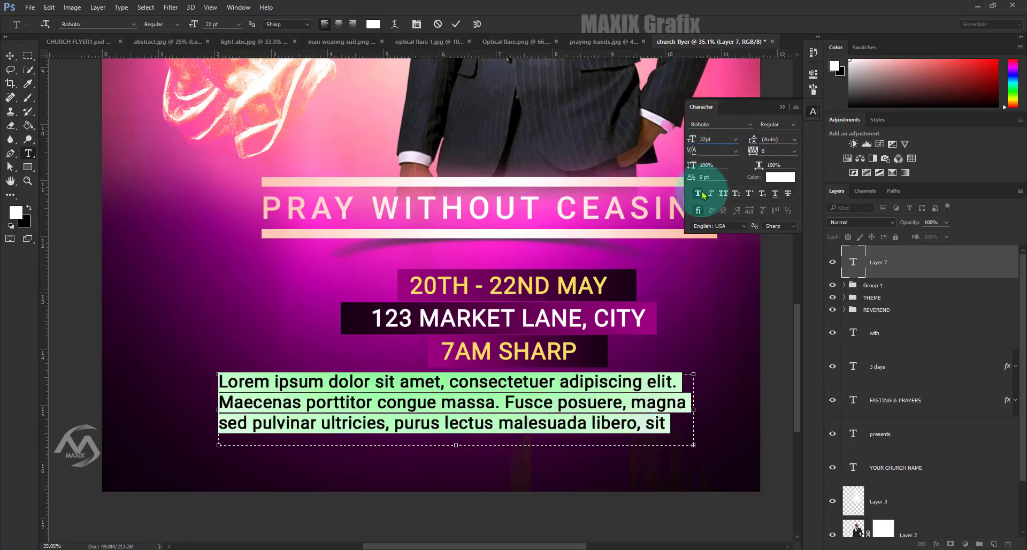
click(698, 194)
mouse_move(456, 445)
mouse_down()
mouse_move(457, 435)
mouse_move(497, 447)
mouse_up()
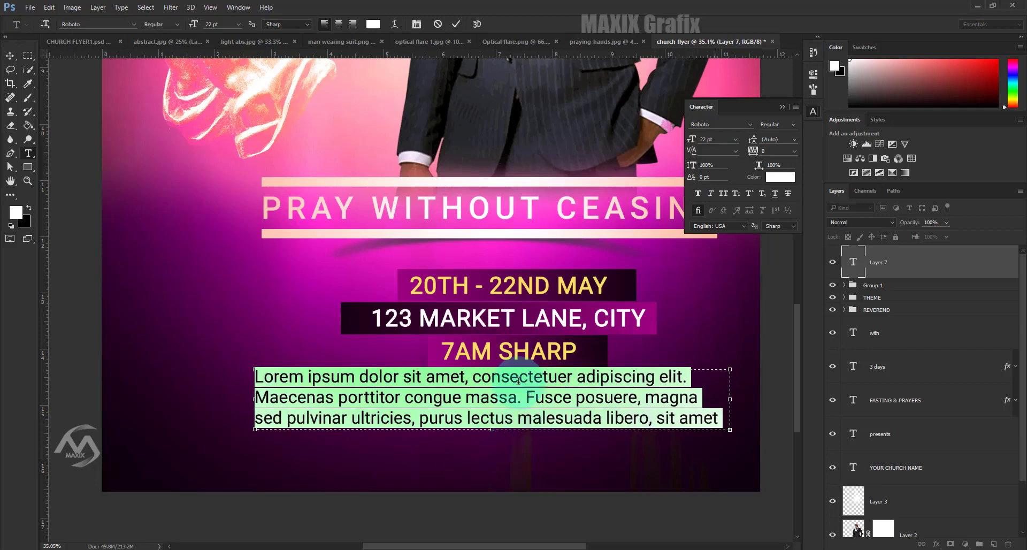
click(456, 24)
click(397, 465)
text(WWW.WEBSITENAME.COM)
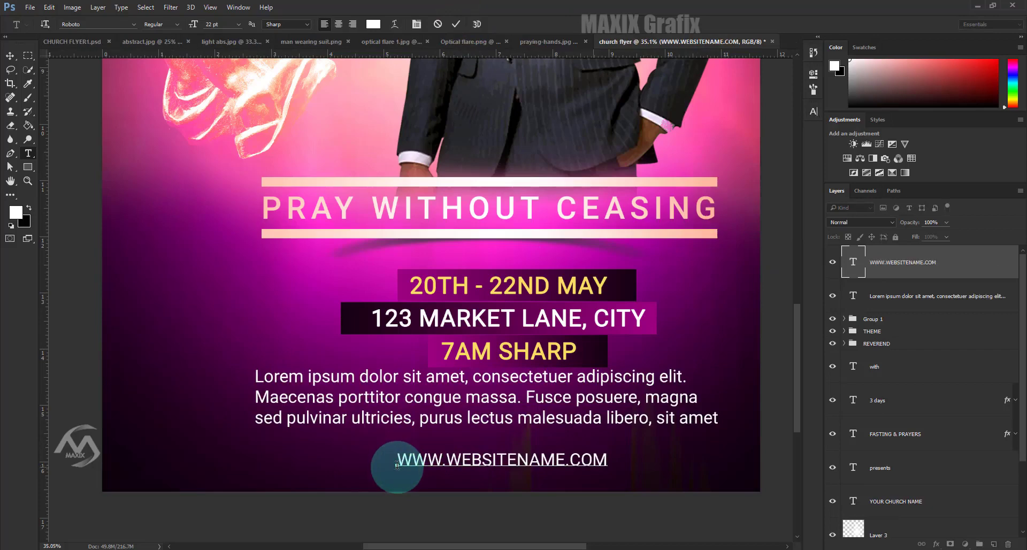
drag(489, 462, 489, 458)
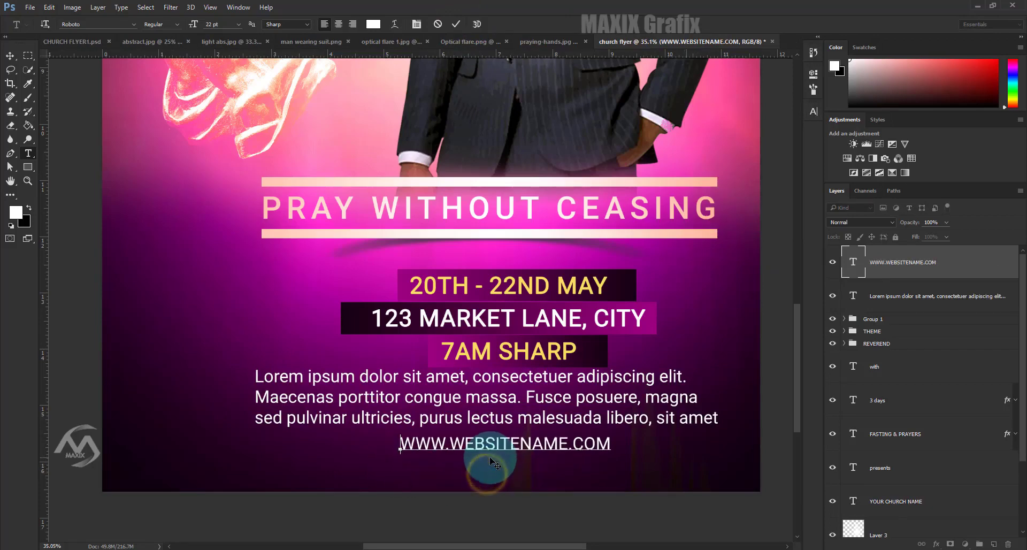
click(457, 24)
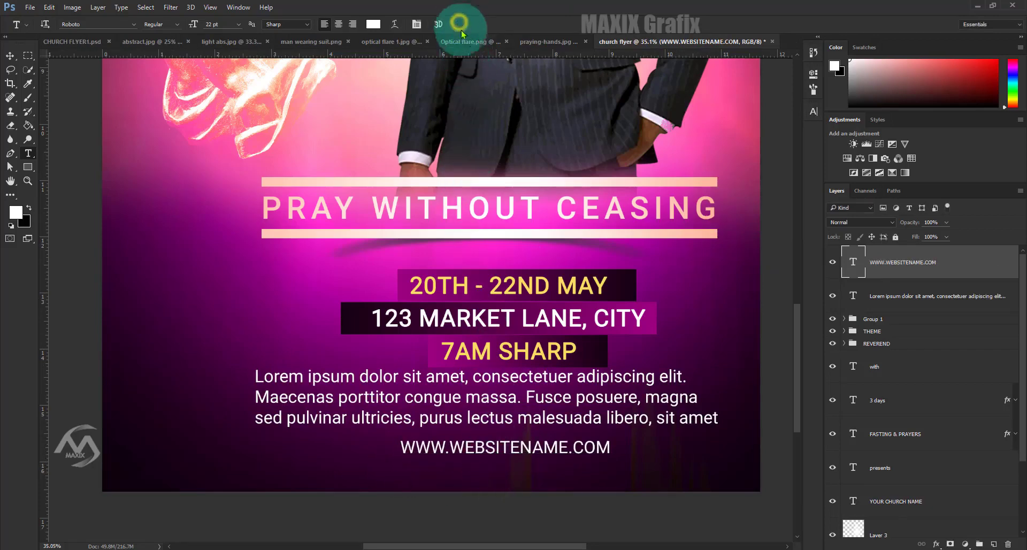
Nudge the Lorem ipsum paragraph down slightly and commit it.
ctrl+click(482, 422)
drag(490, 452, 487, 456)
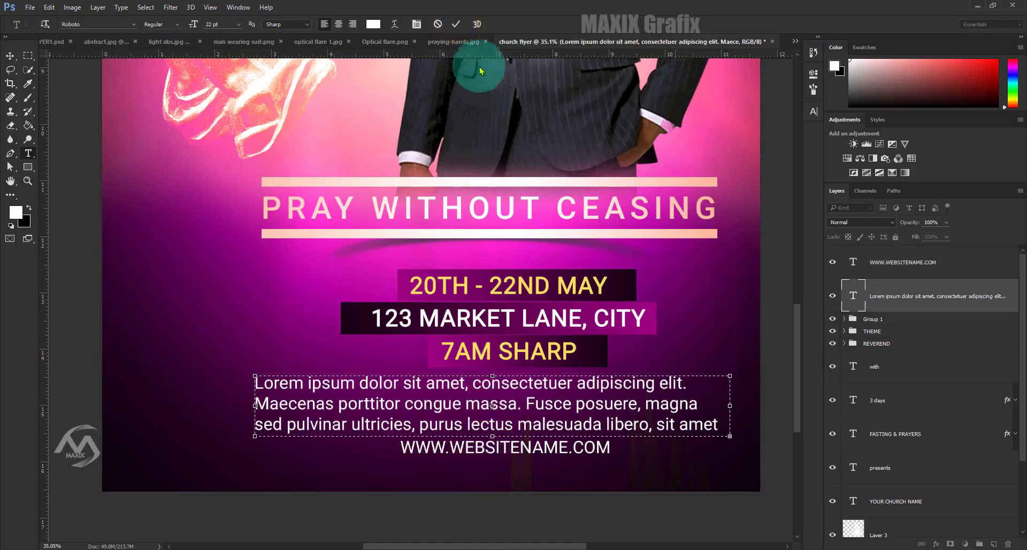
click(457, 25)
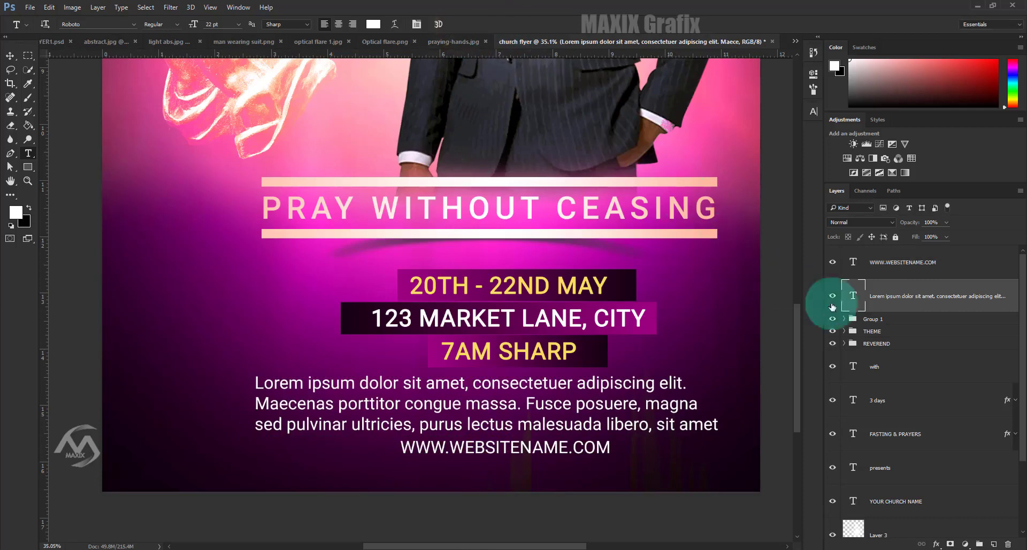
click(909, 332)
Drag the Optical flare.png image into the church flyer above the title bar.
click(510, 51)
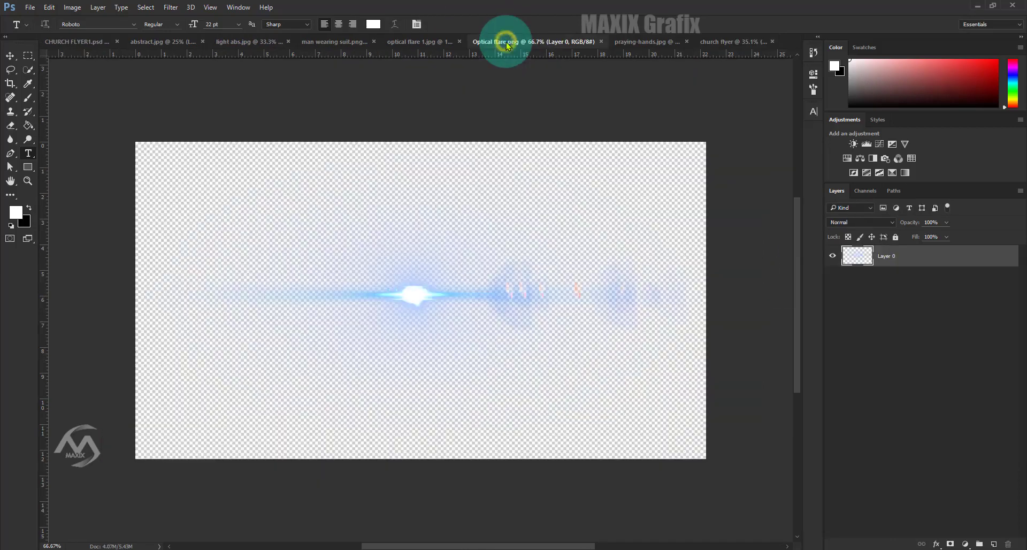
key(v)
mouse_move(424, 297)
mouse_down()
mouse_move(628, 181)
mouse_move(519, 184)
mouse_up()
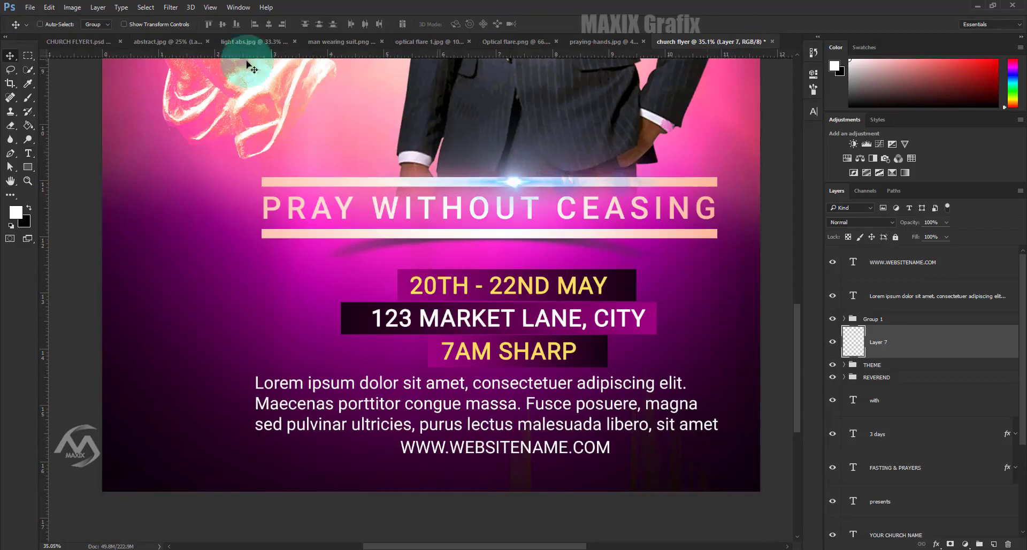
Add a Hue/Saturation layer clipped to the flare, with Hue 108 and Saturation 54.
click(98, 7)
mouse_move(139, 169)
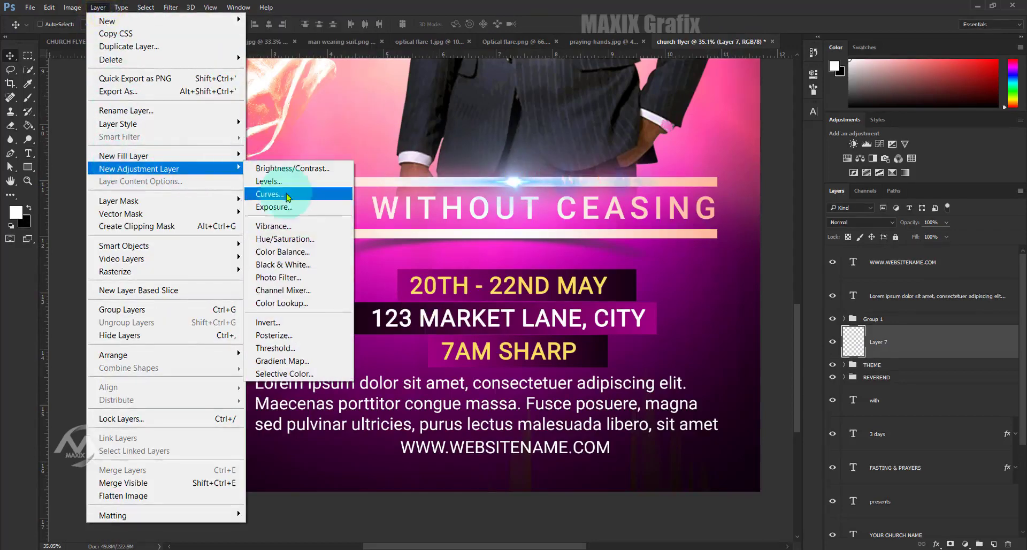
click(288, 247)
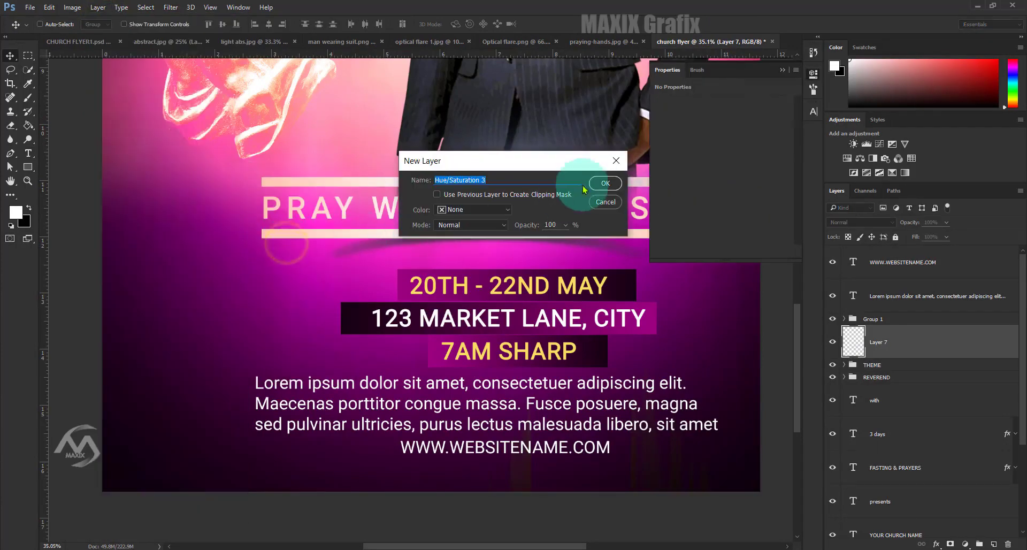
click(607, 180)
text(10)
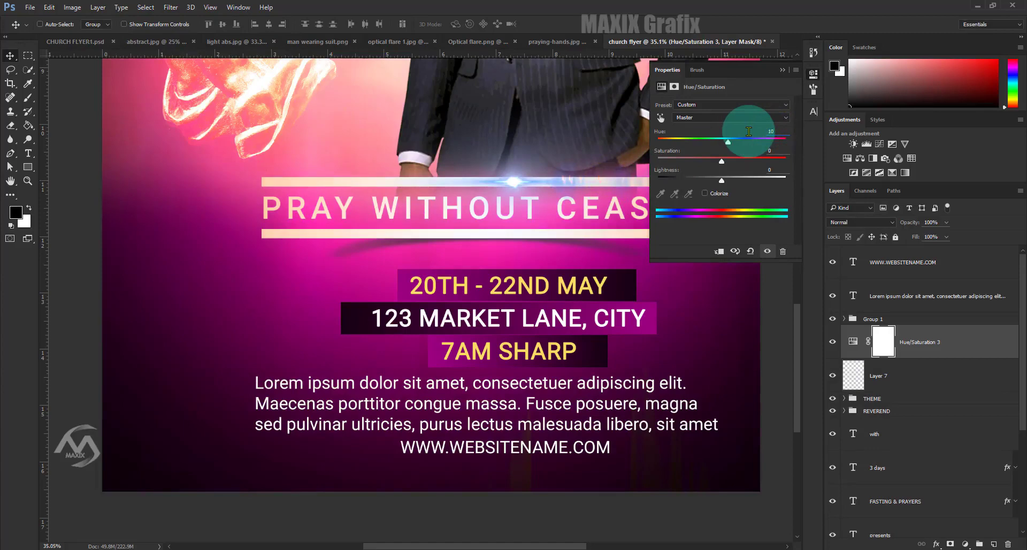
text(8)
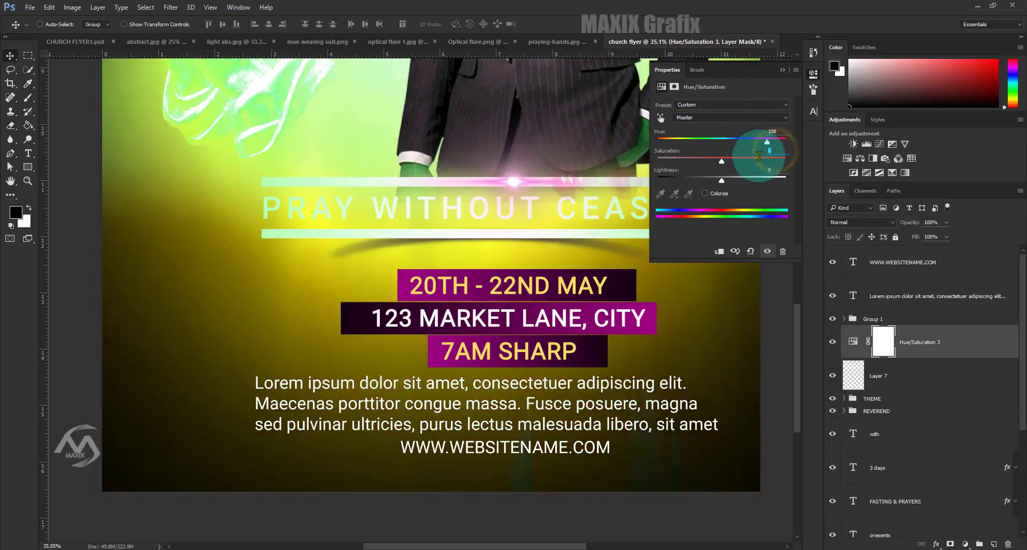
text(54)
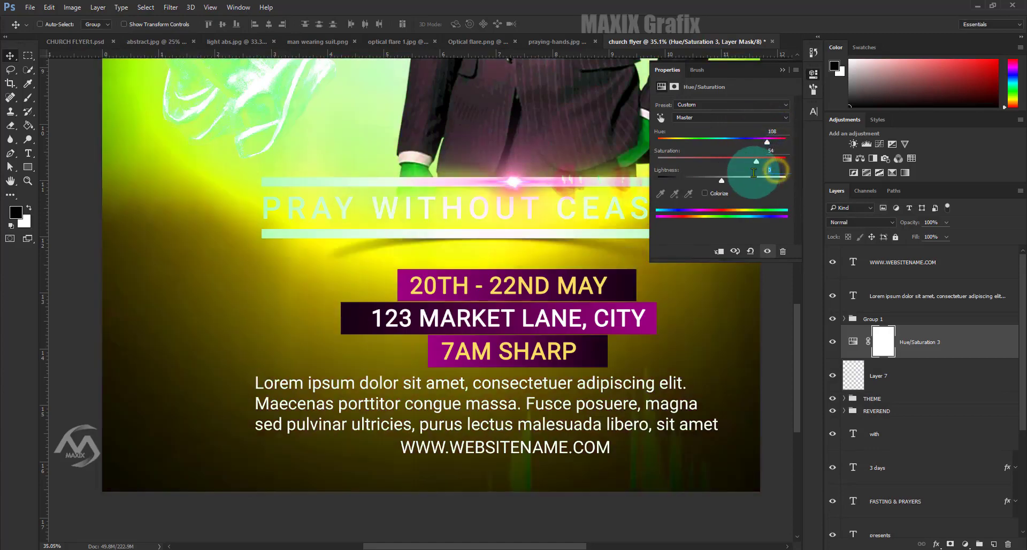
click(719, 251)
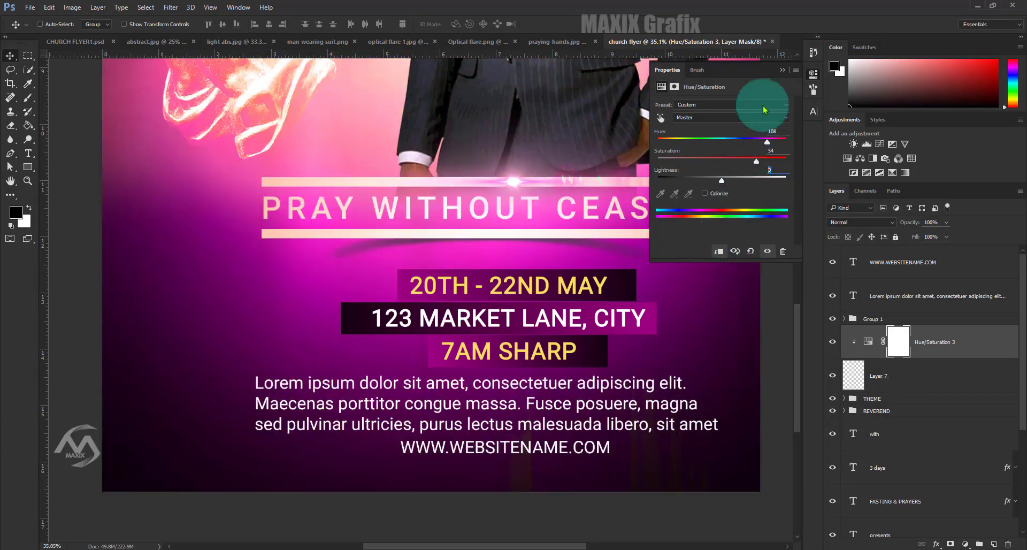
click(780, 70)
Set the Layer 7 flare to Screen blend mode.
click(881, 378)
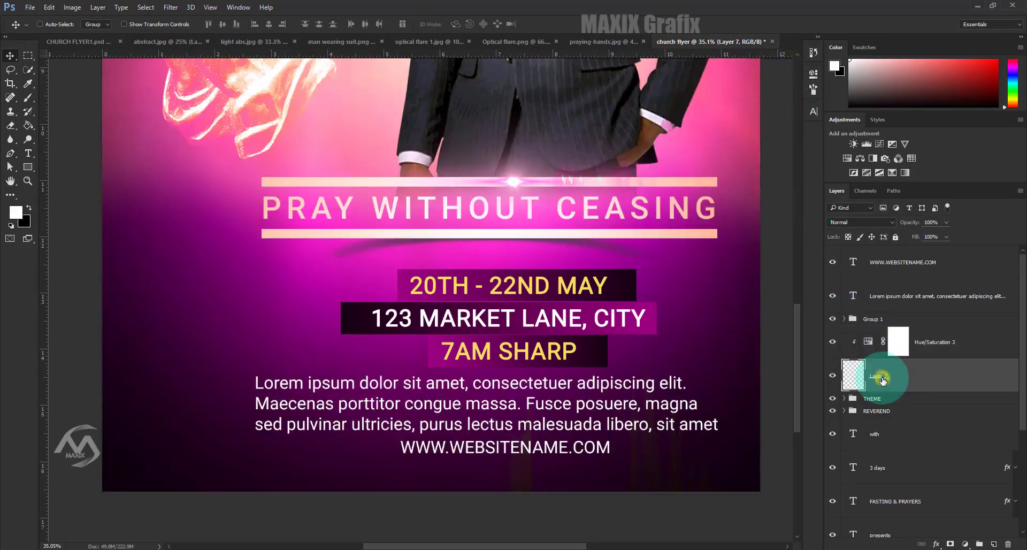
click(888, 222)
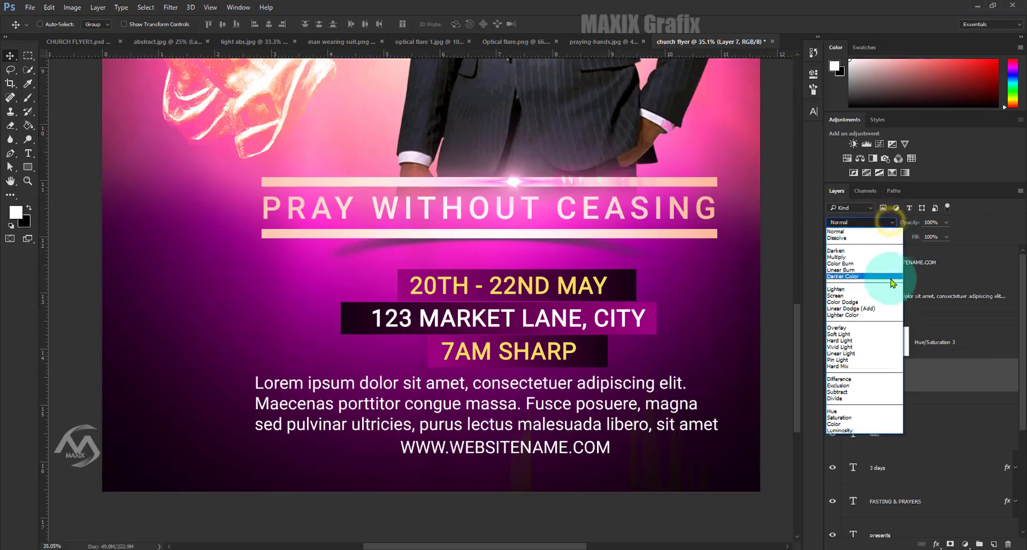
click(870, 296)
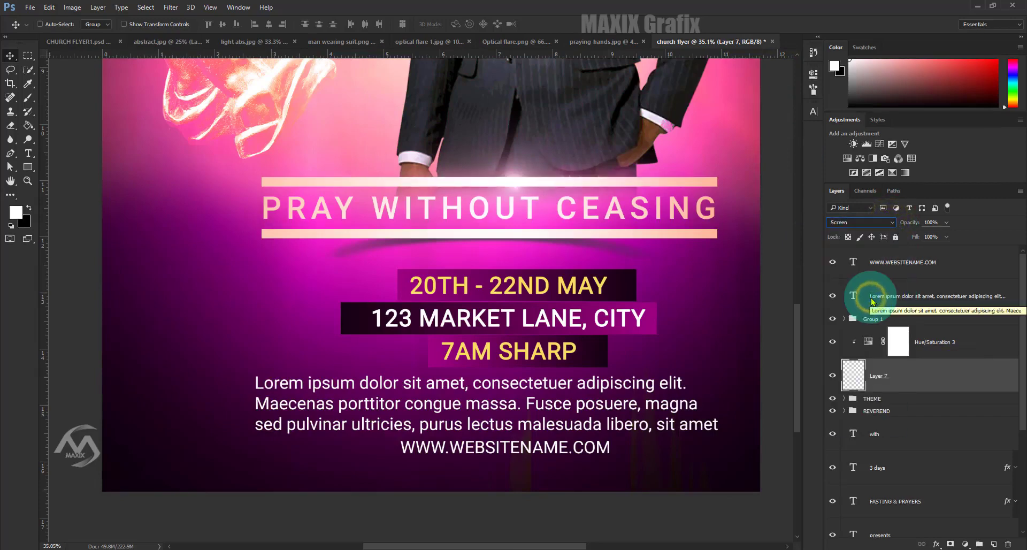
Enlarge the Layer 7 flare to about 163% across the headline bar.
key(ctrl+t)
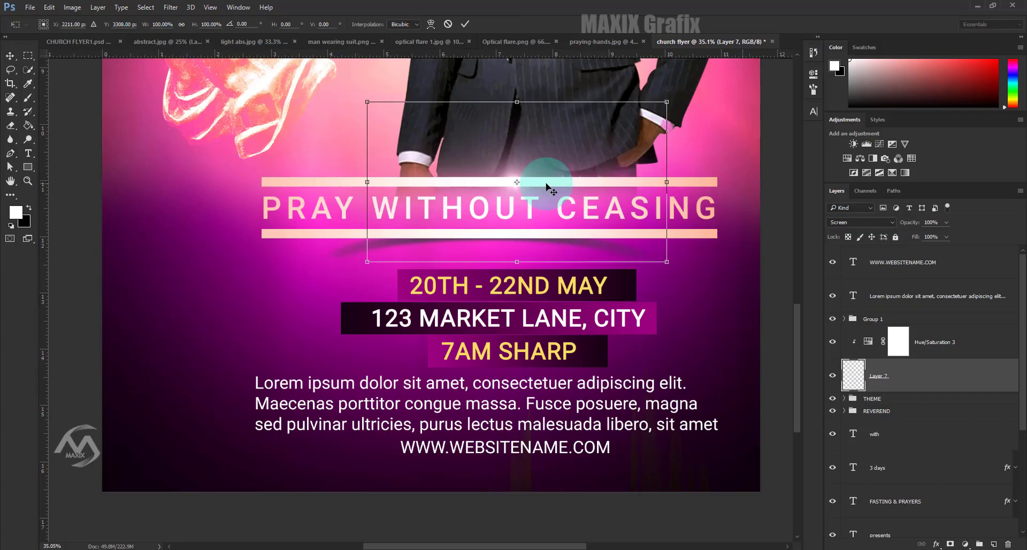
drag(666, 101, 733, 83)
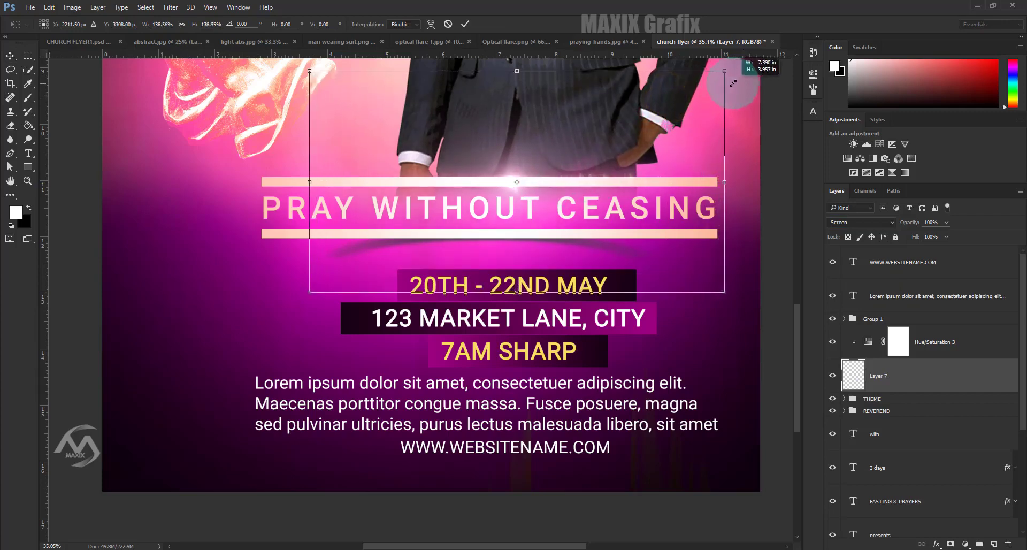
drag(724, 292, 763, 311)
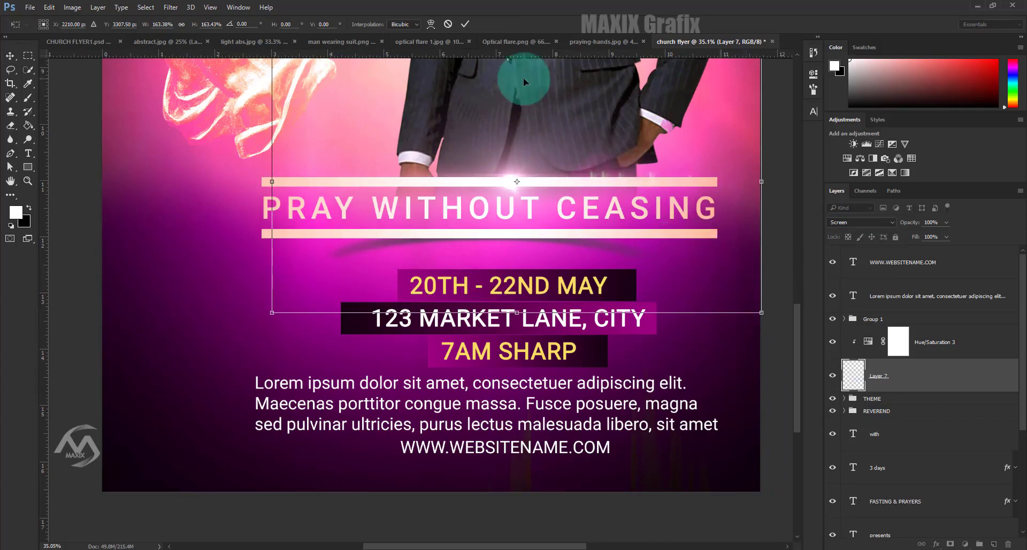
click(465, 24)
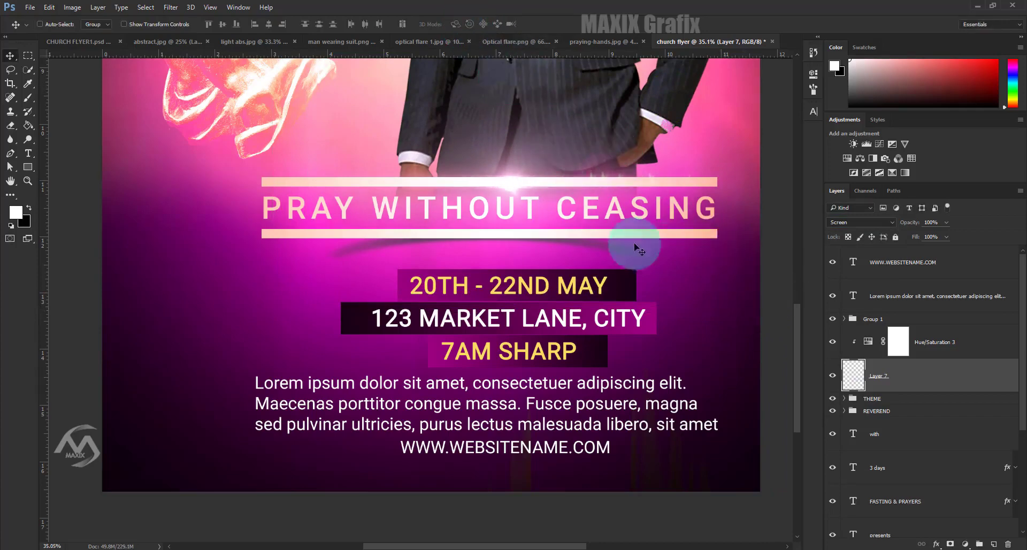
drag(800, 396, 800, 241)
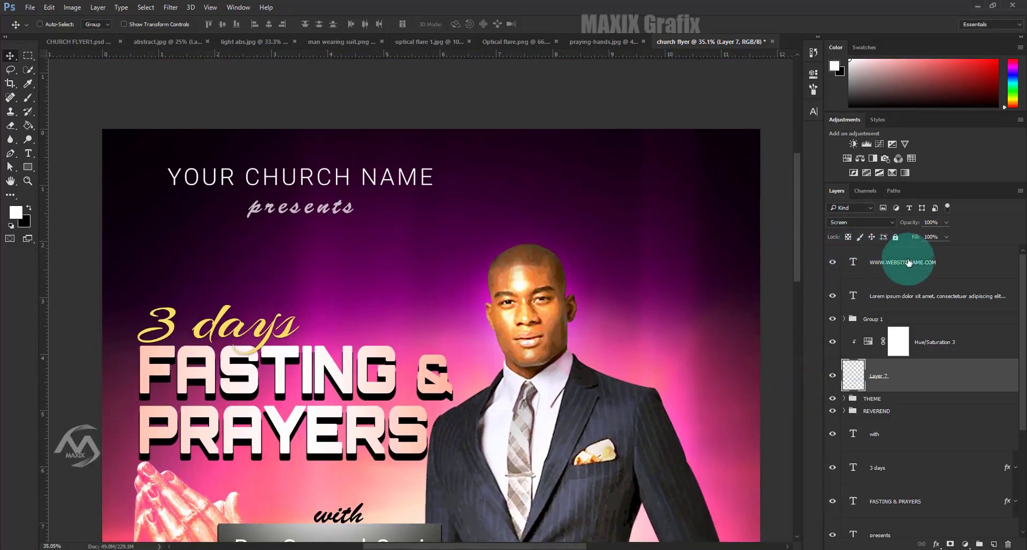
click(909, 262)
drag(1020, 353, 1020, 428)
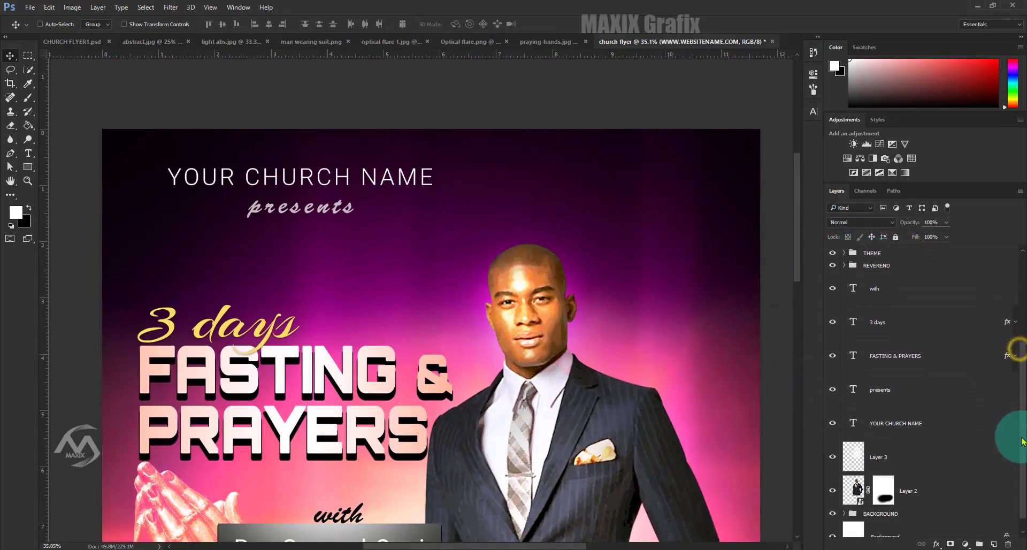
shift+click(934, 409)
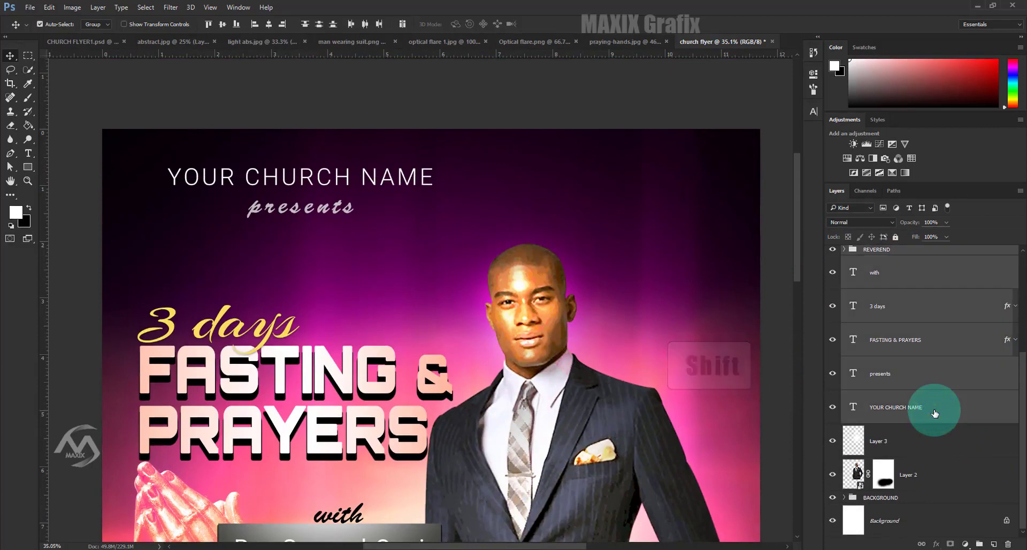
key(ctrl+g)
text(TEXTS)
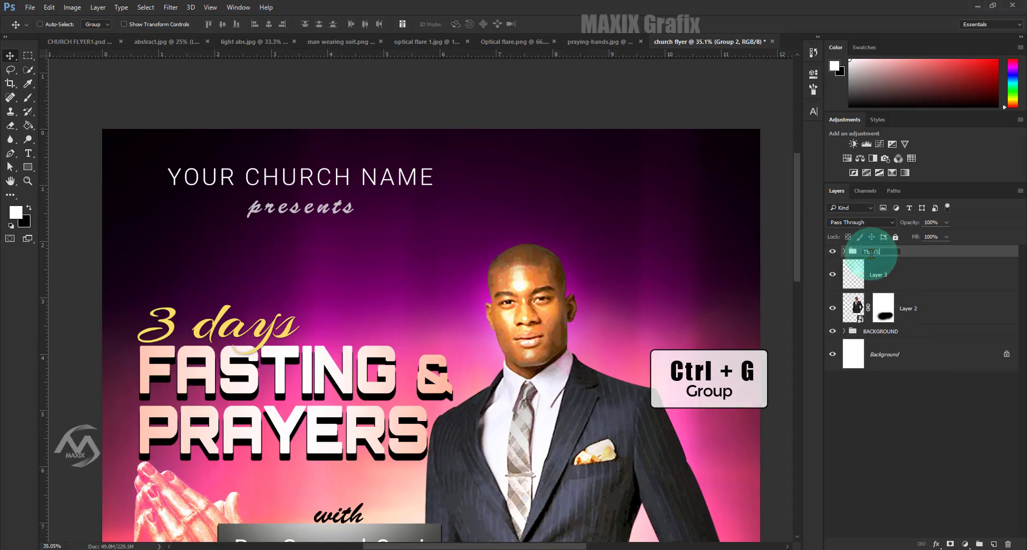
Expand the TEXTS group and select the FASTING & PRAYERS and presents layers.
click(844, 251)
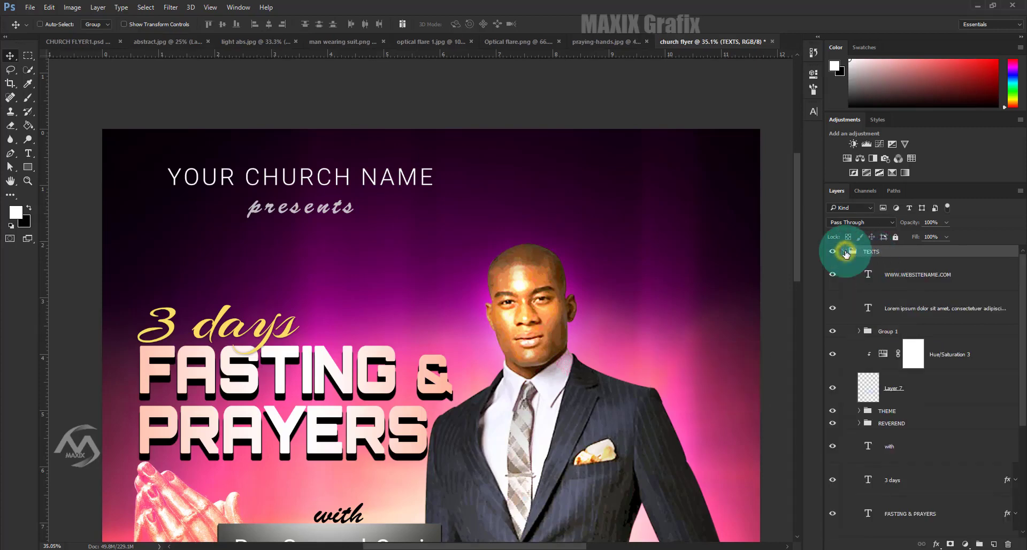
scroll(889, 298, down, 5)
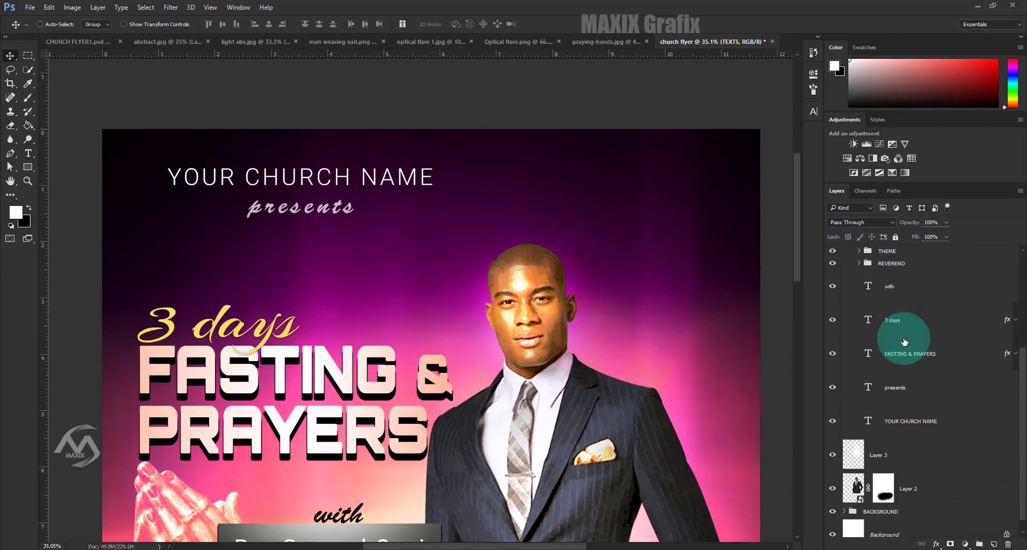
click(908, 354)
click(908, 387)
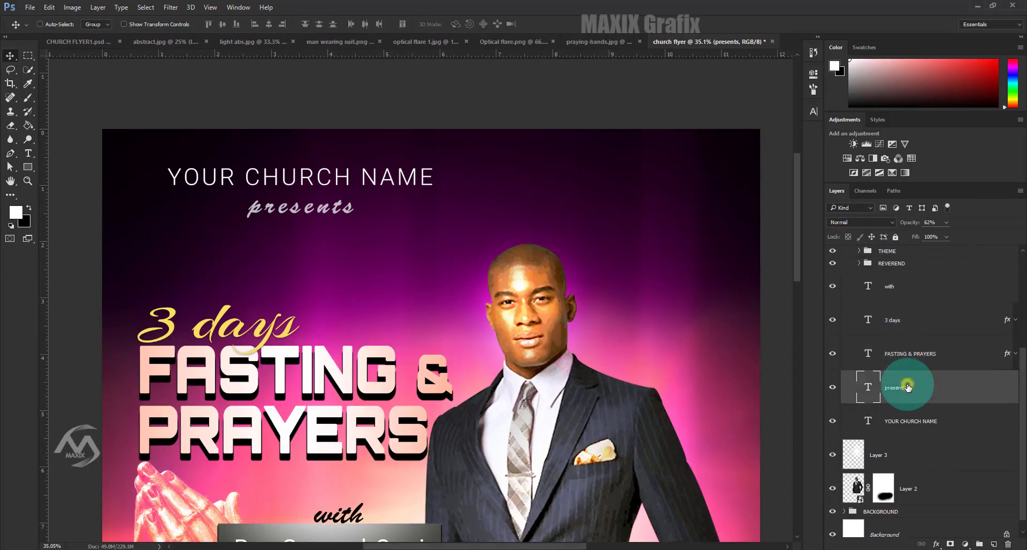
Unlock the optical flare 1.jpg background and drag it into the church flyer.
click(413, 41)
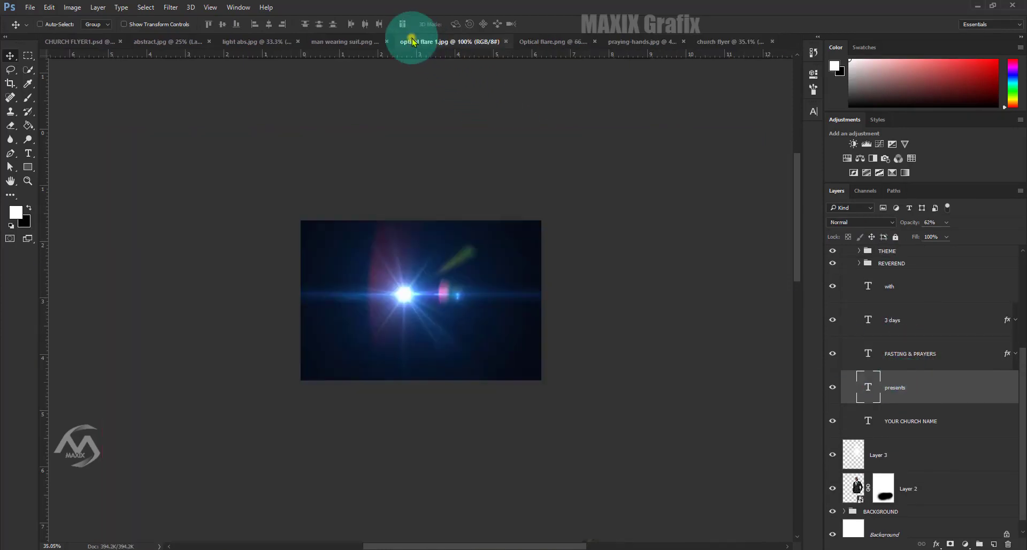
click(1006, 256)
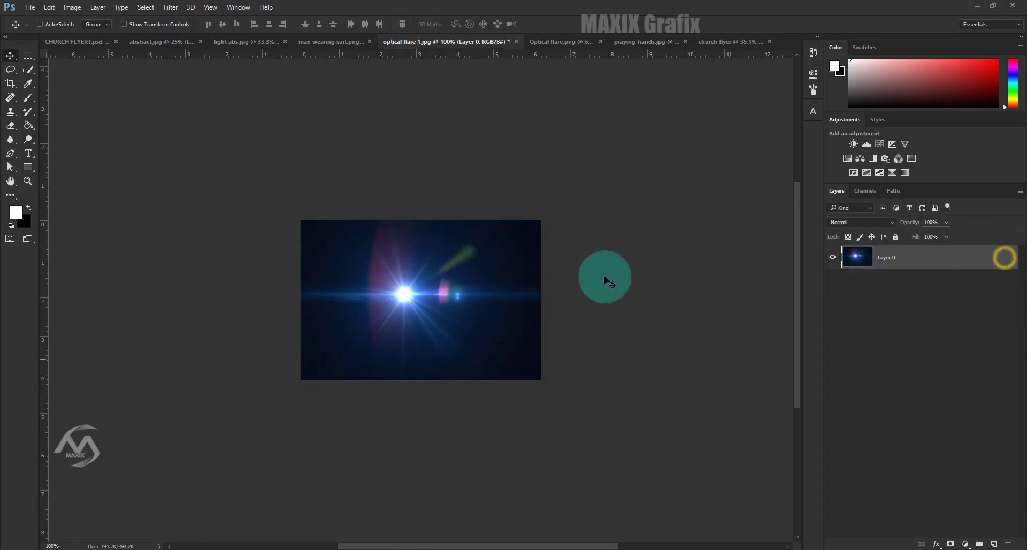
mouse_move(386, 286)
mouse_down()
mouse_move(713, 44)
mouse_move(266, 406)
mouse_up()
Scale the placed flare up to about 668% behind the FASTING & PRAYERS headline.
key(ctrl+t)
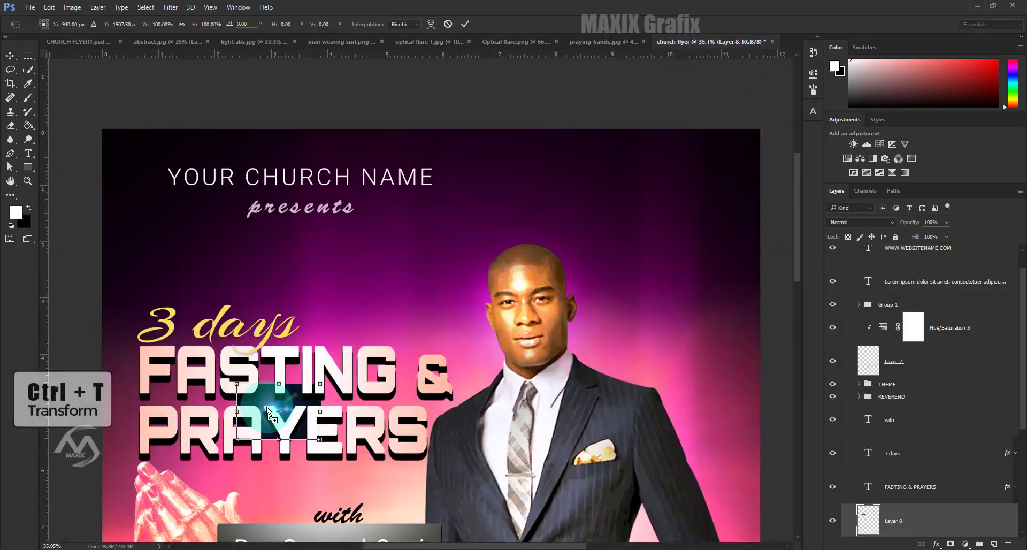
mouse_move(321, 383)
mouse_down()
mouse_move(428, 341)
mouse_move(499, 265)
mouse_up()
drag(277, 403, 309, 397)
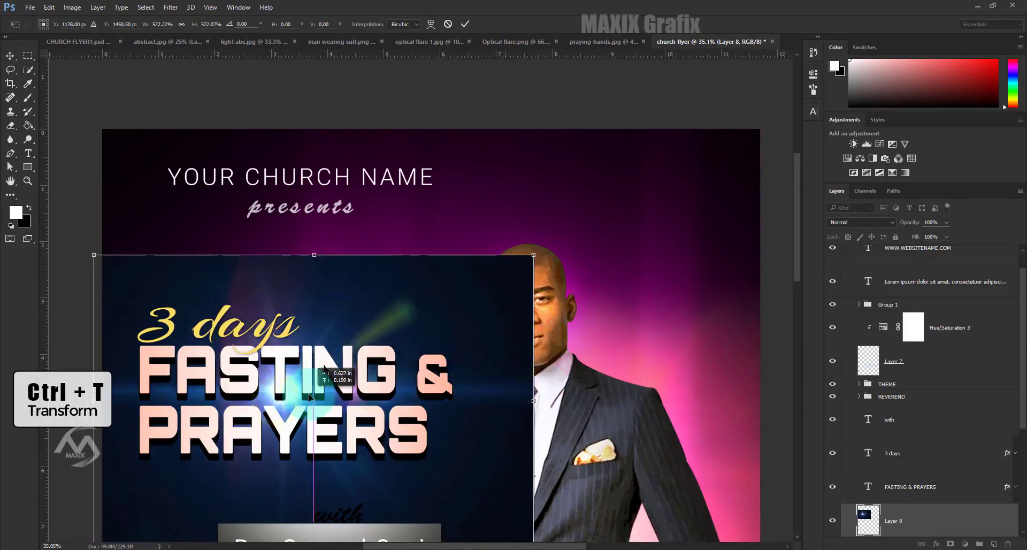
drag(533, 263, 602, 217)
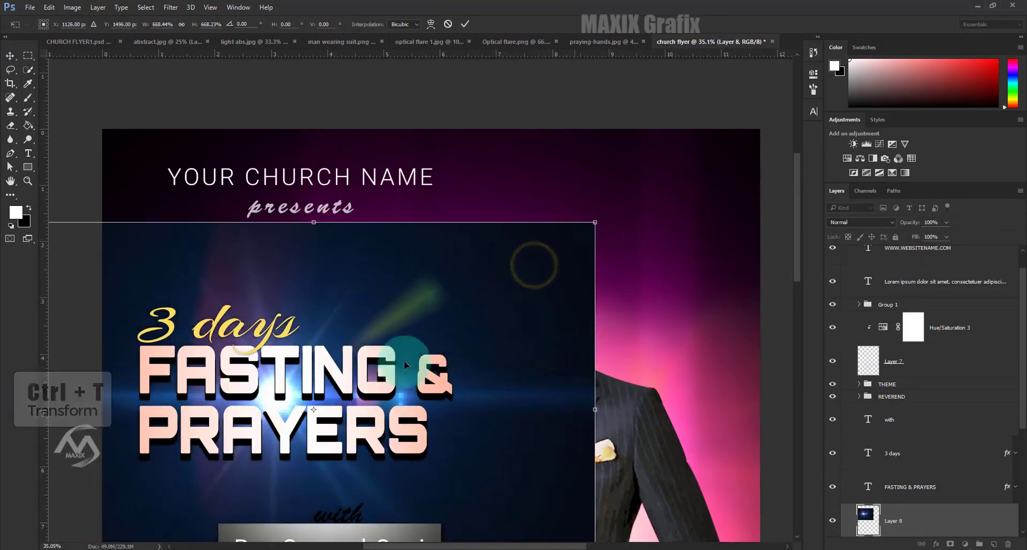
click(465, 23)
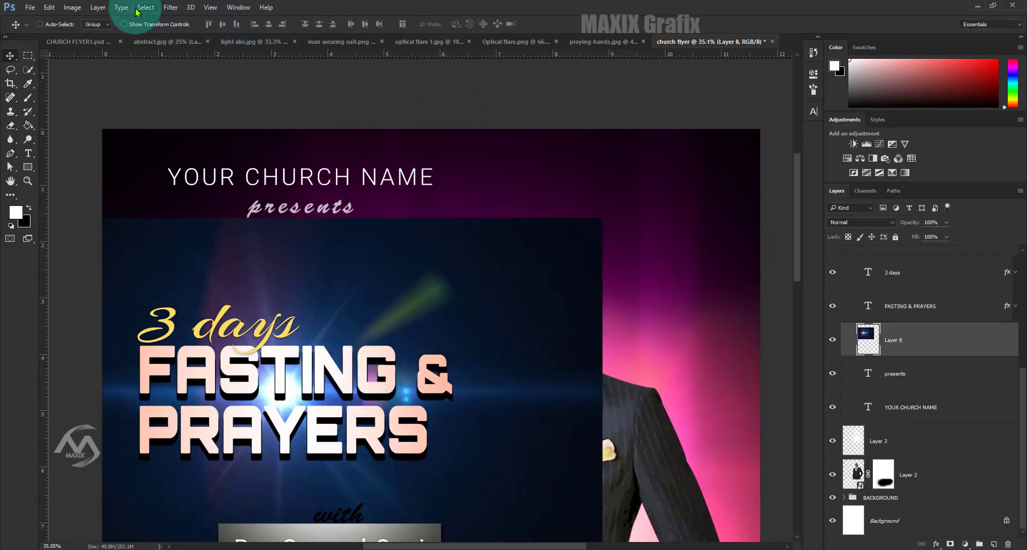
Add a Levels adjustment clipped to Layer 8 with black input 50.
click(107, 9)
mouse_move(139, 168)
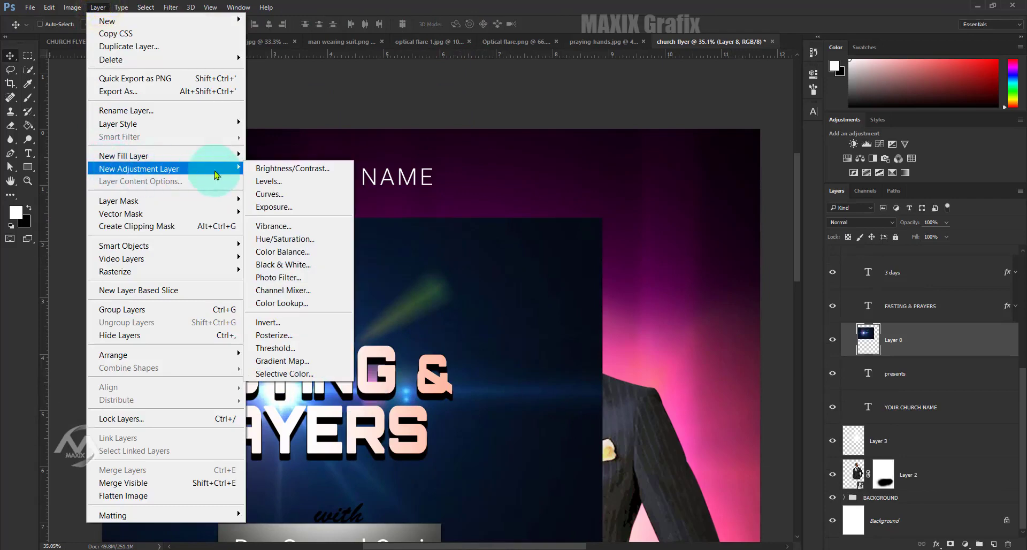
click(296, 182)
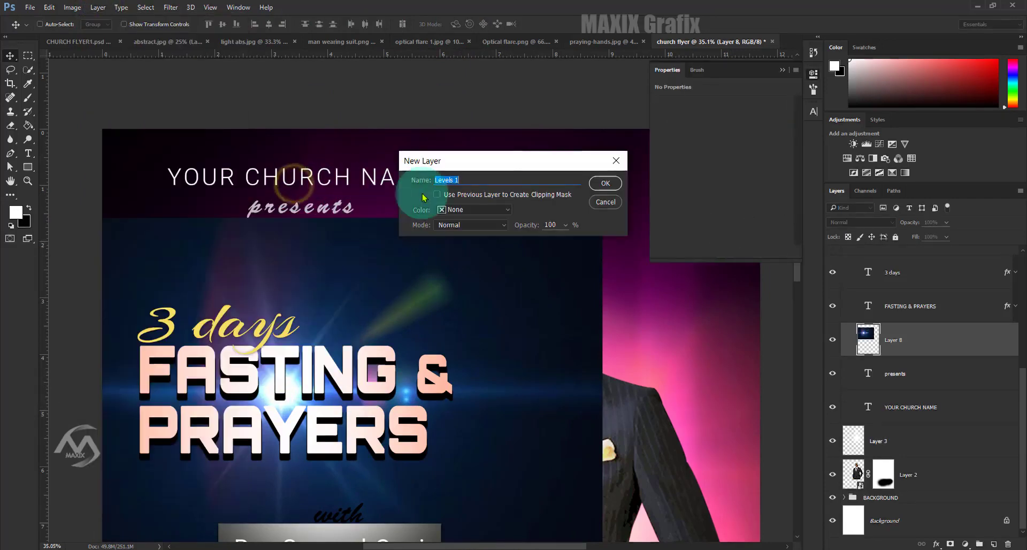
click(601, 183)
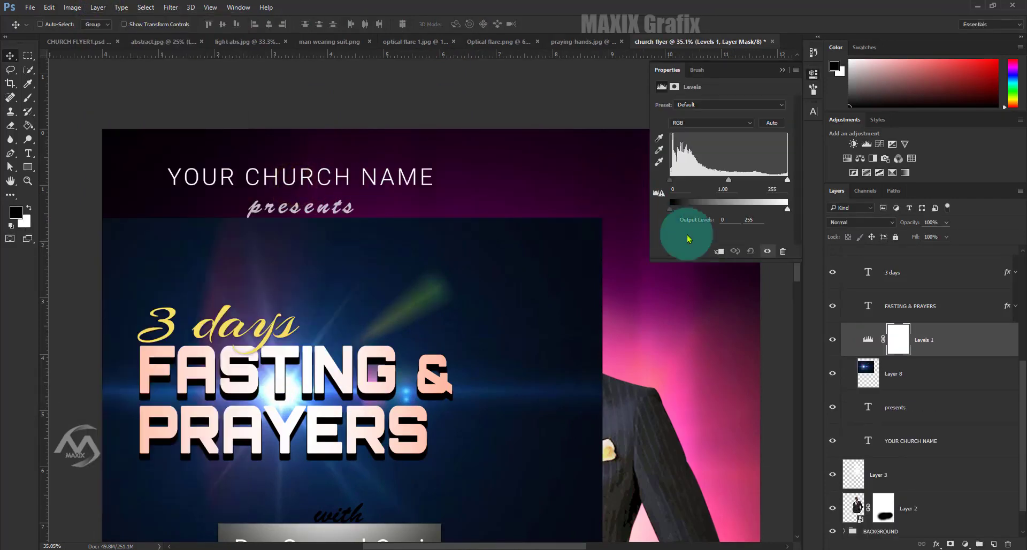
click(720, 252)
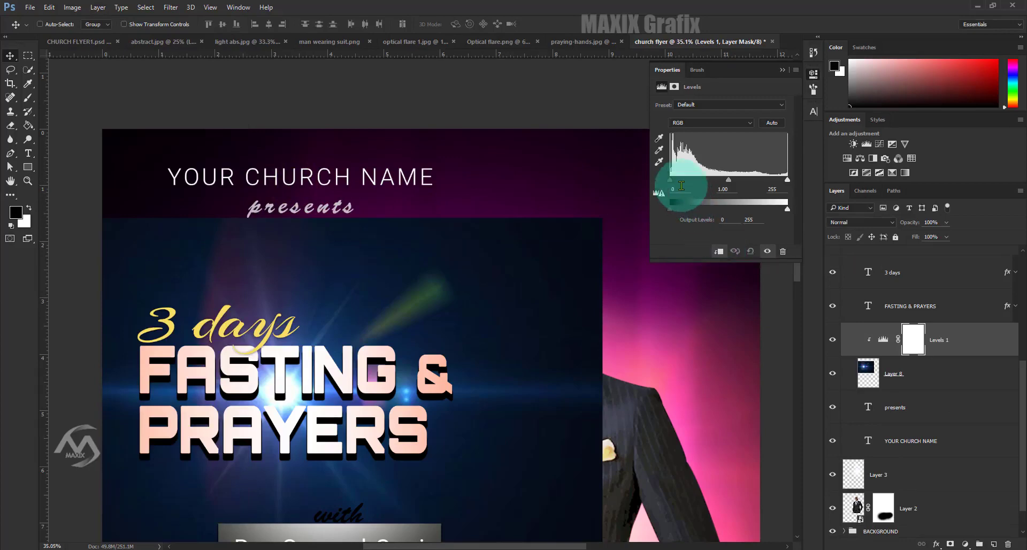
text(50)
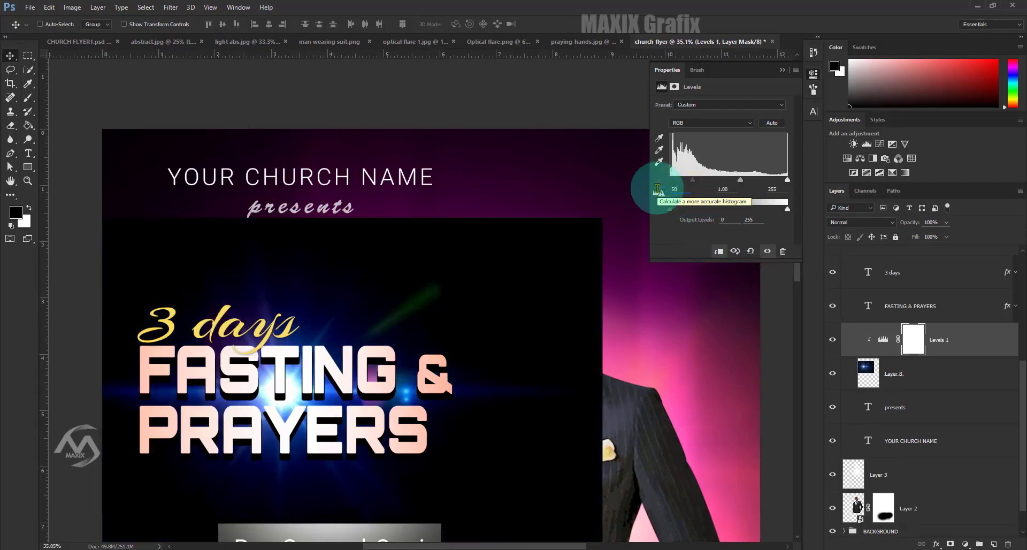
click(782, 70)
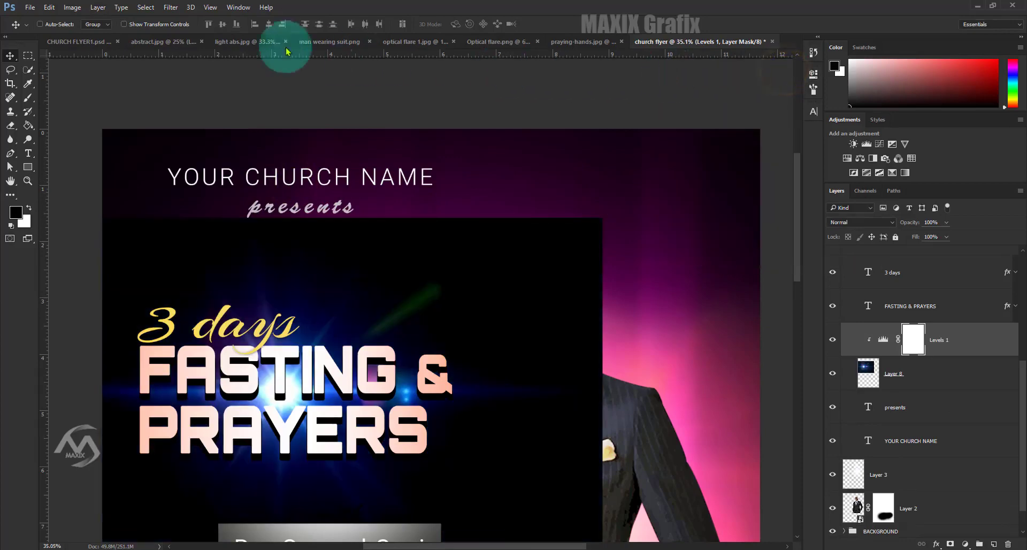
Add a clipped Hue/Saturation adjustment with Hue +119 to turn the flare pink.
click(98, 7)
mouse_move(139, 169)
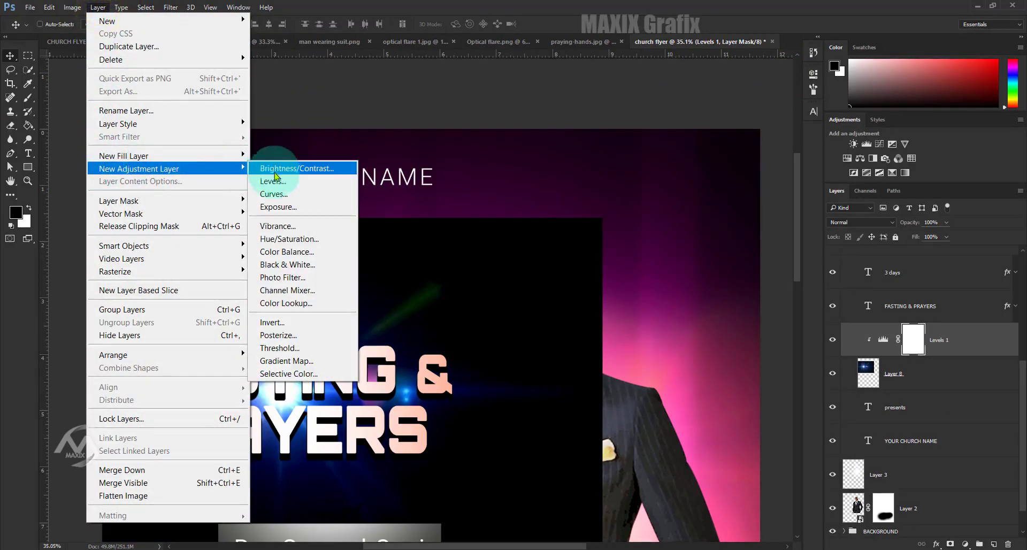
click(278, 244)
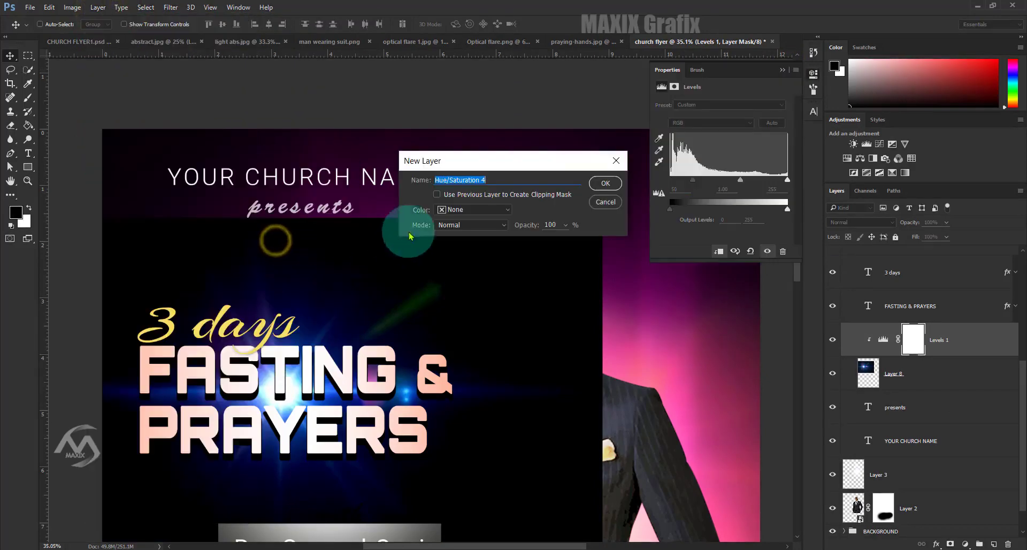
click(600, 184)
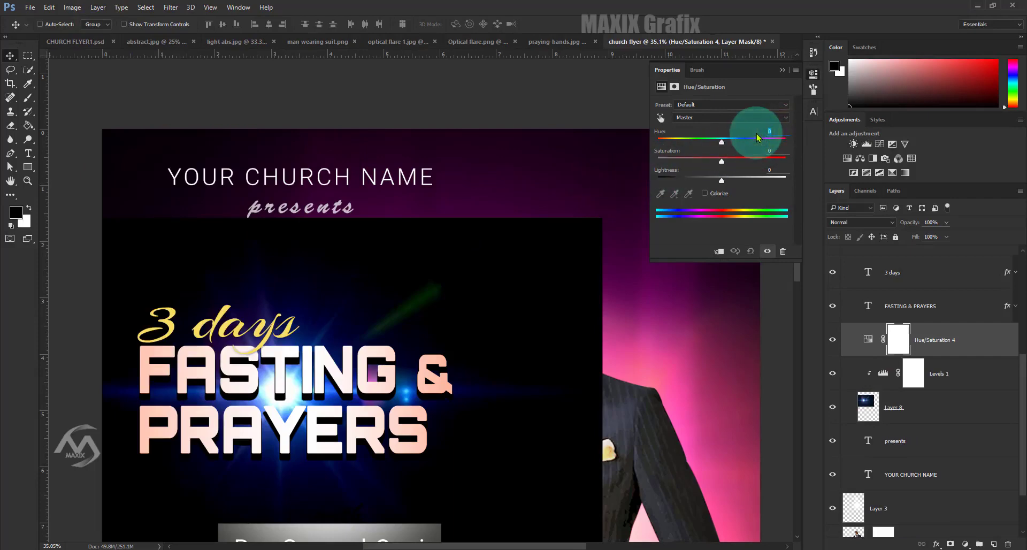
text(119)
click(720, 251)
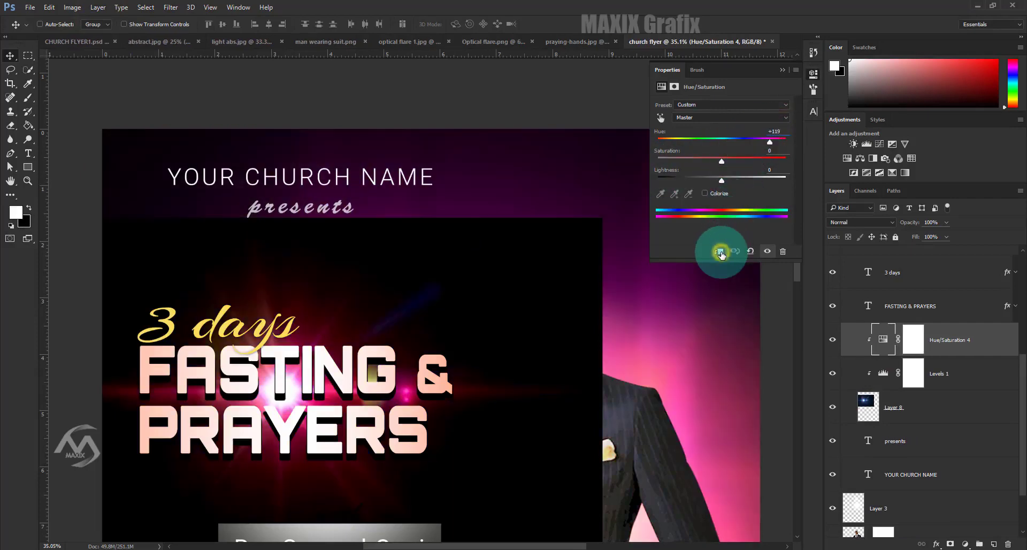
click(782, 70)
Set the Layer 8 flare to Lighten blend mode.
click(888, 338)
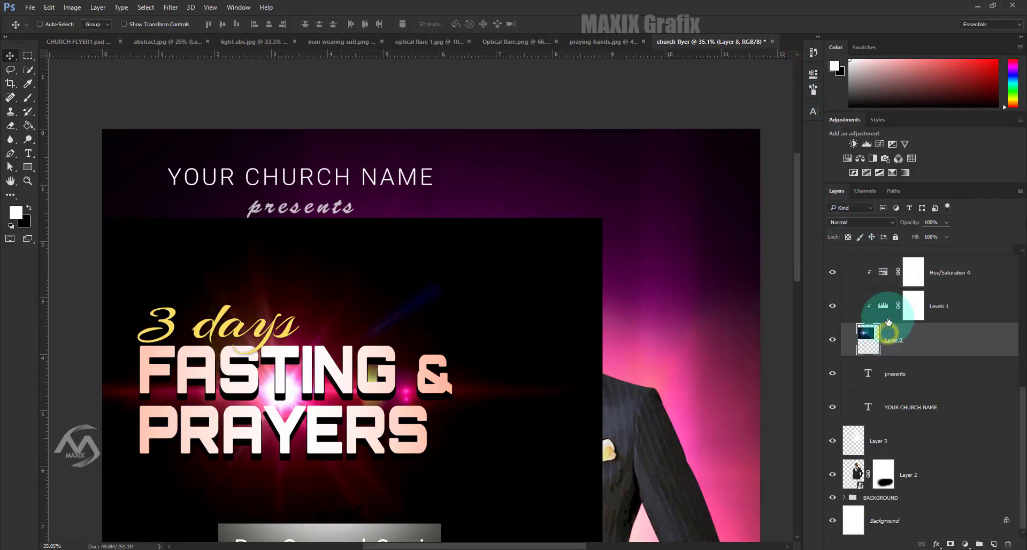
click(890, 222)
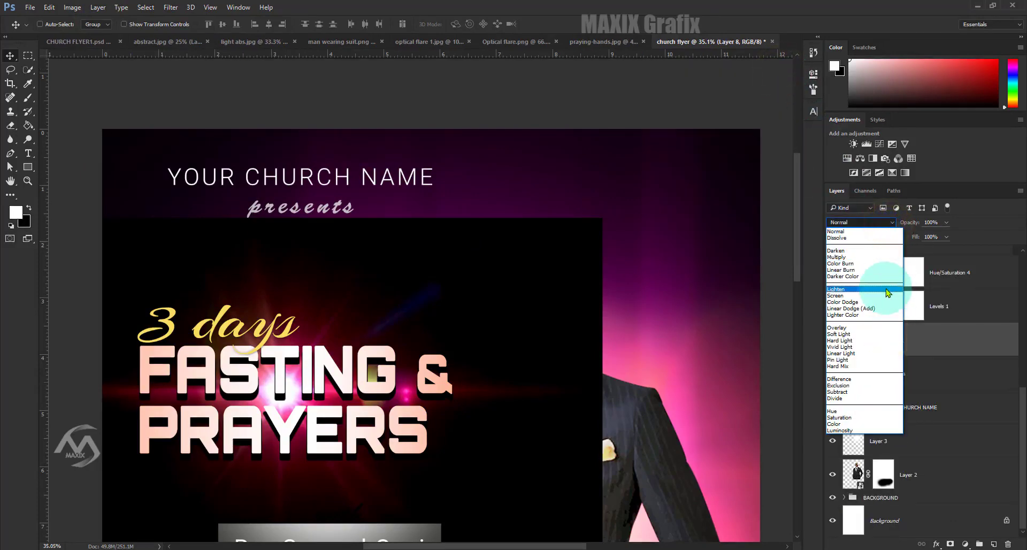
click(869, 290)
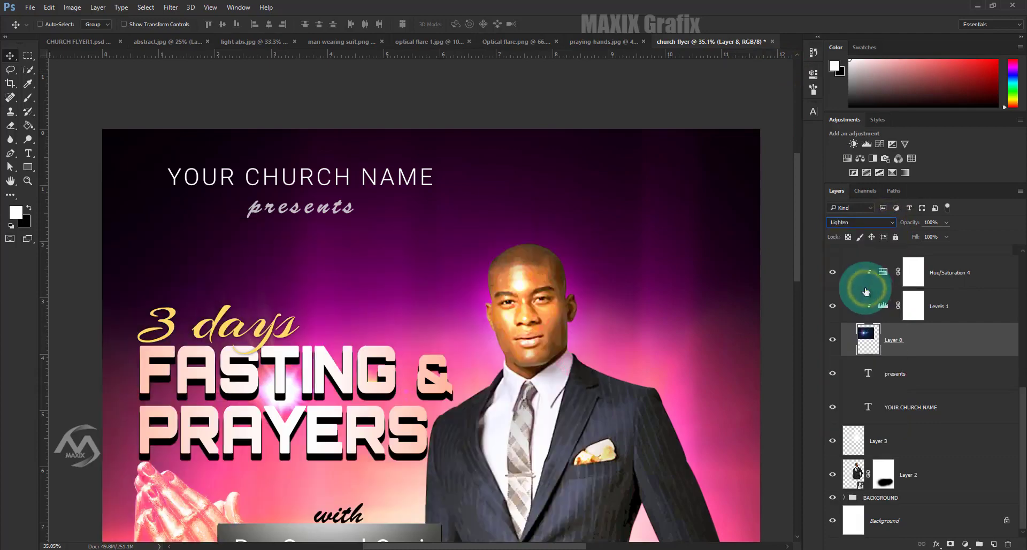
Enlarge the Layer 8 flare to about 122% and position it over FASTING.
key(ctrl+t)
drag(602, 217, 664, 175)
drag(319, 380, 339, 378)
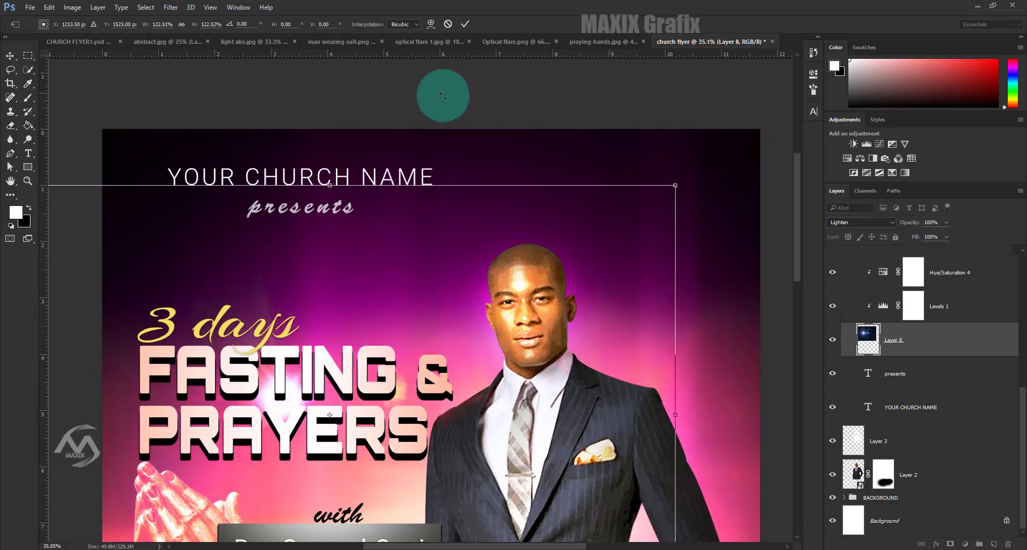
click(465, 23)
key(z)
click(844, 496)
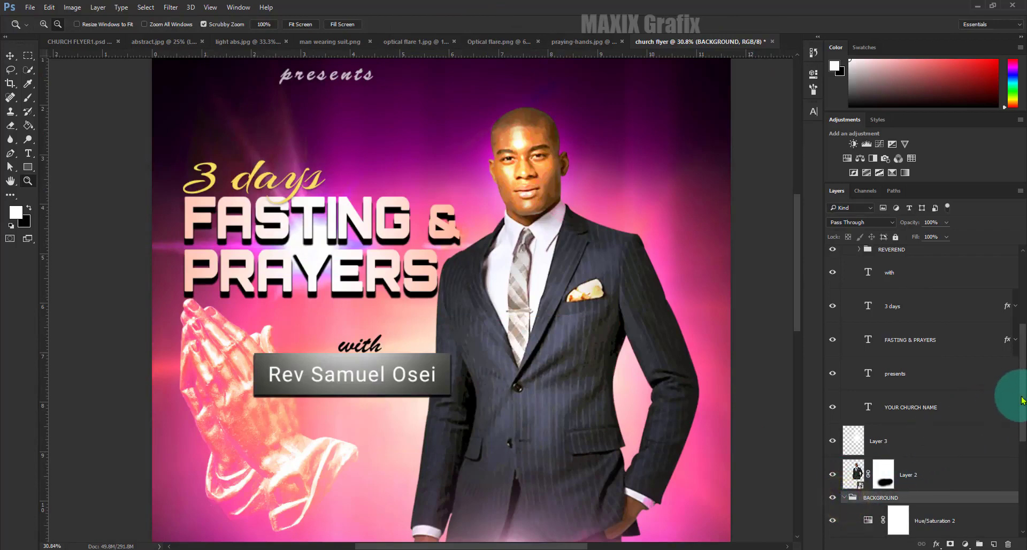
Soften the Layer 8 flare in Group 2 with a 30.4-pixel Gaussian Blur.
drag(1019, 396, 1023, 463)
click(858, 388)
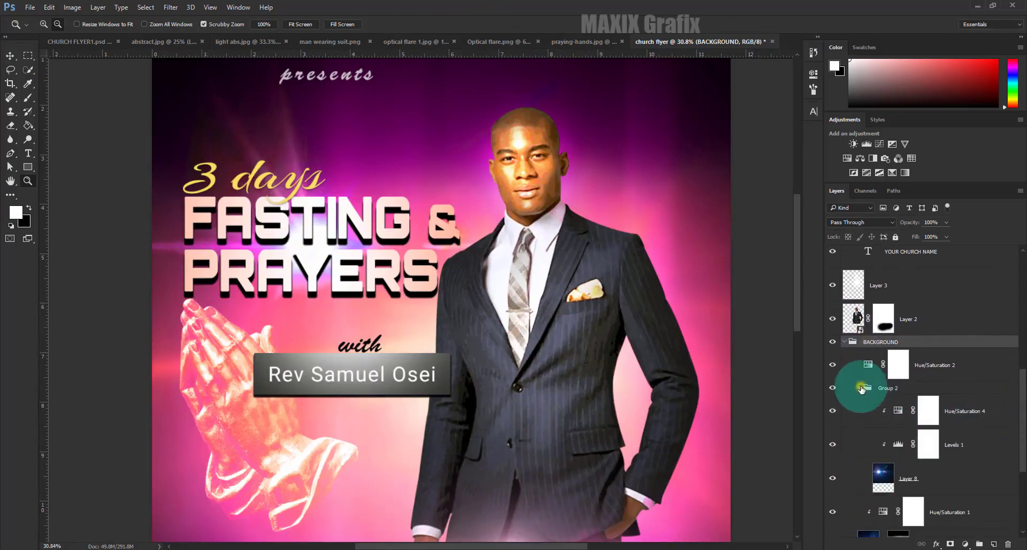
click(906, 473)
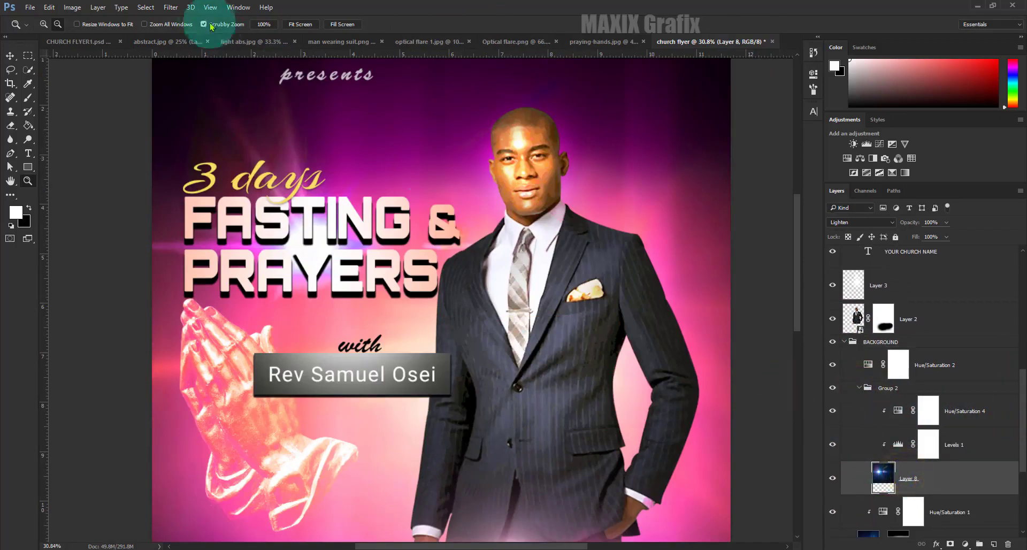
click(171, 7)
mouse_move(178, 156)
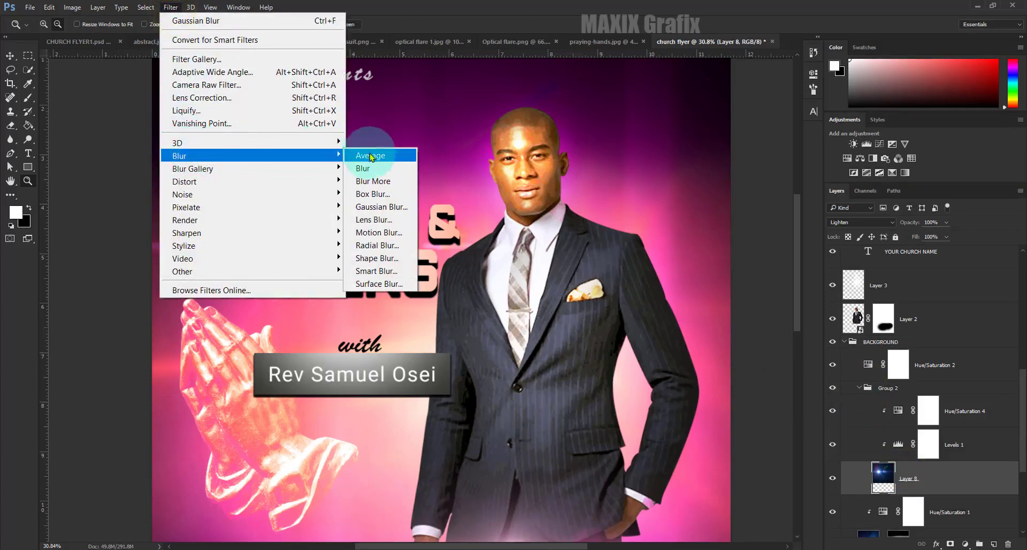
click(373, 208)
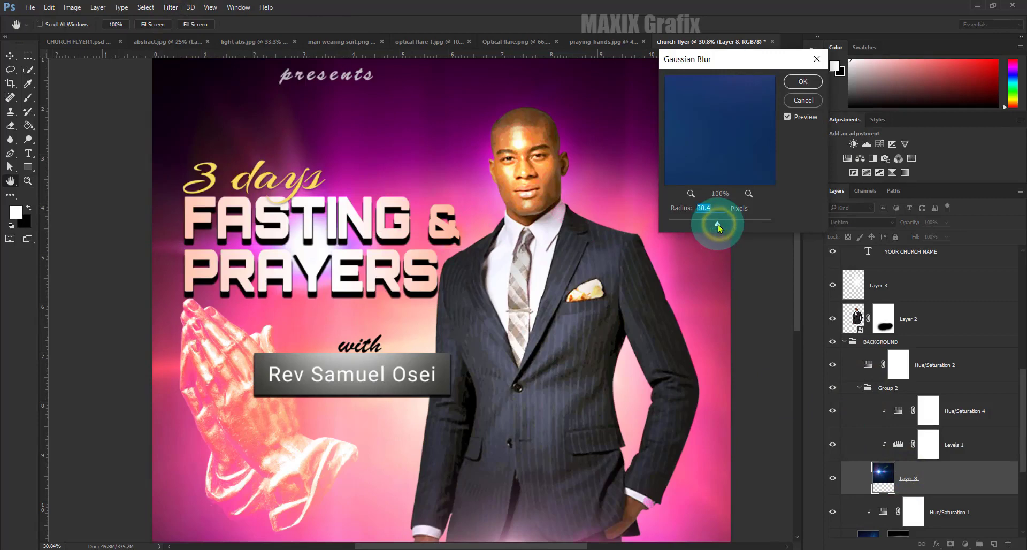
click(797, 89)
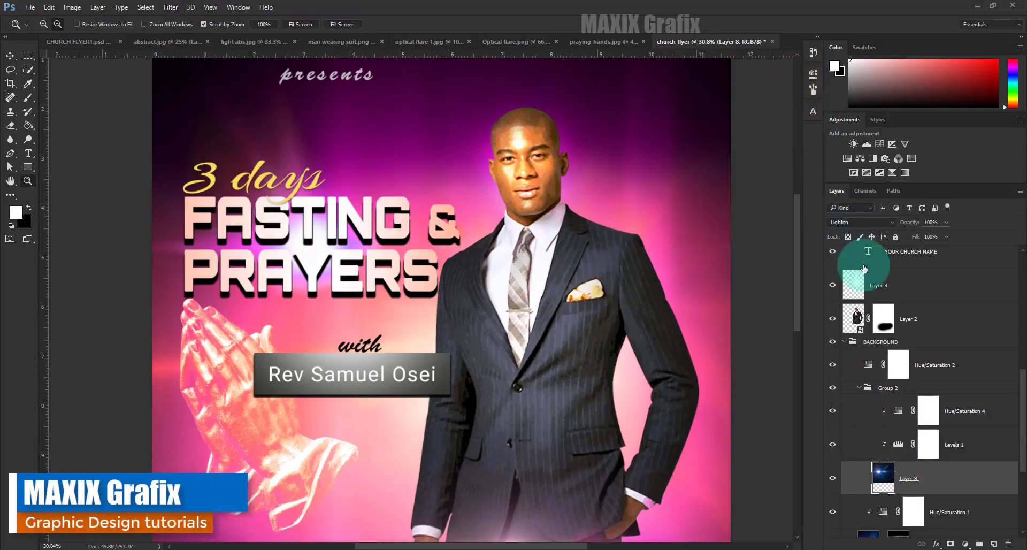
click(875, 284)
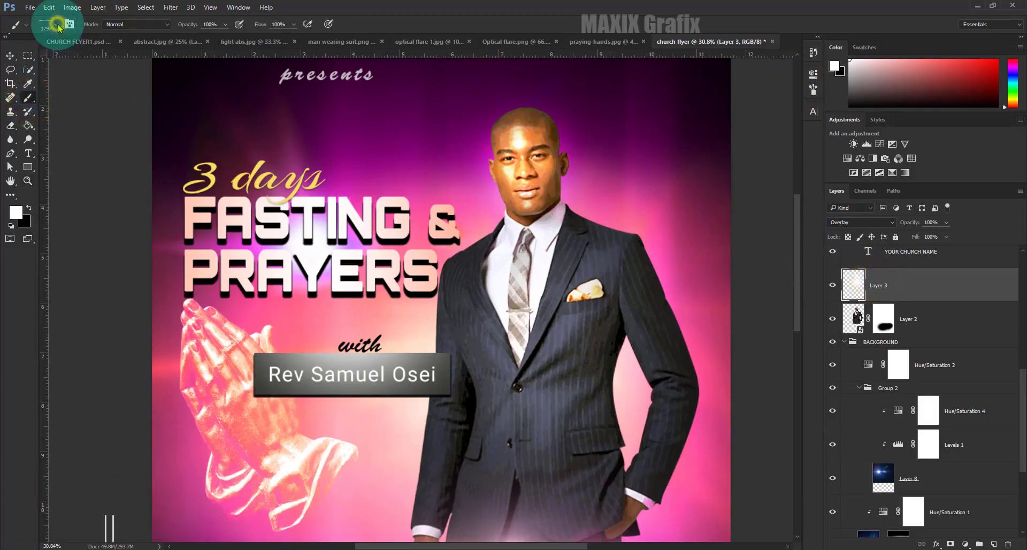
Pick a soft round brush preset and shrink its size for painting on Layer 3.
click(53, 26)
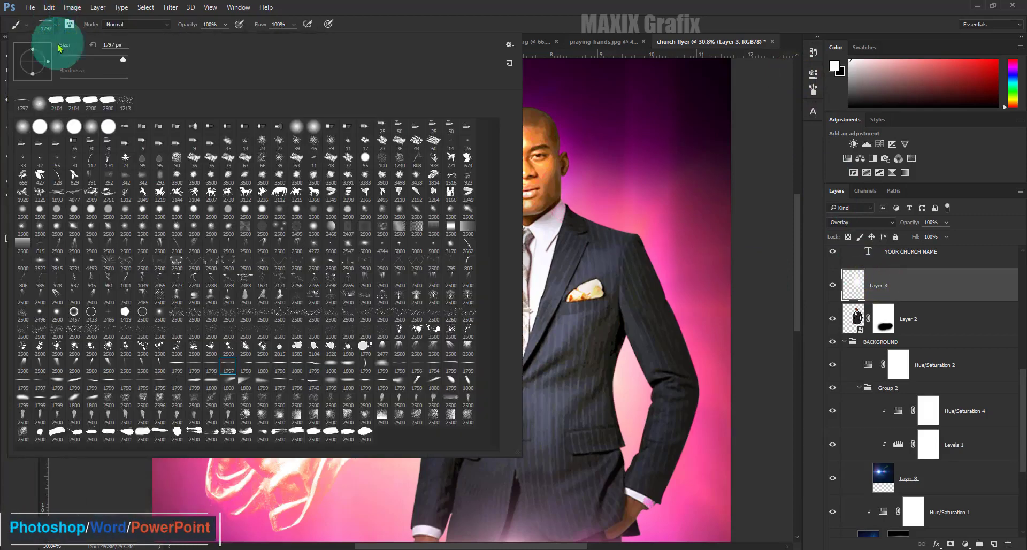
double_click(56, 128)
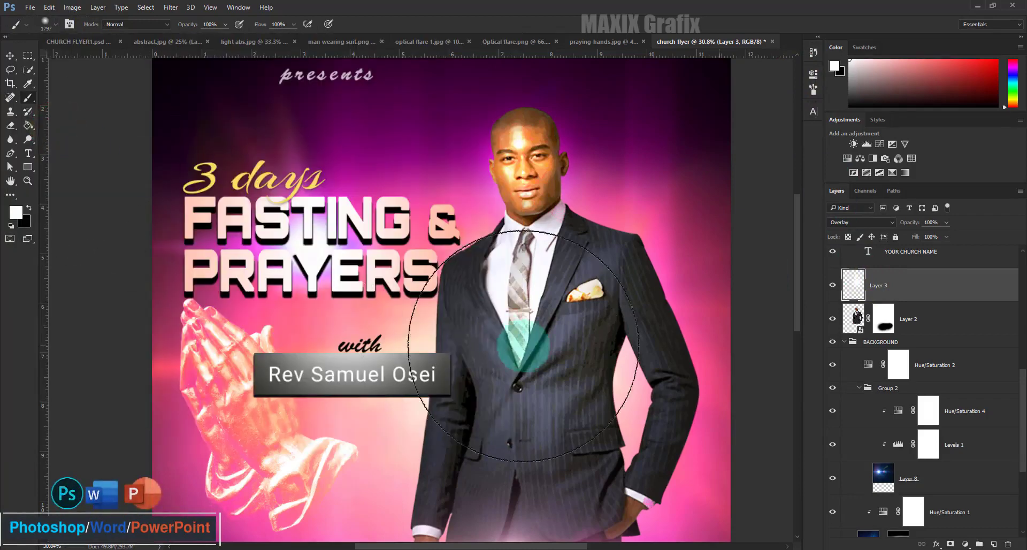
key(bracketleft)
key(bracketleft)
key(bracketleft)
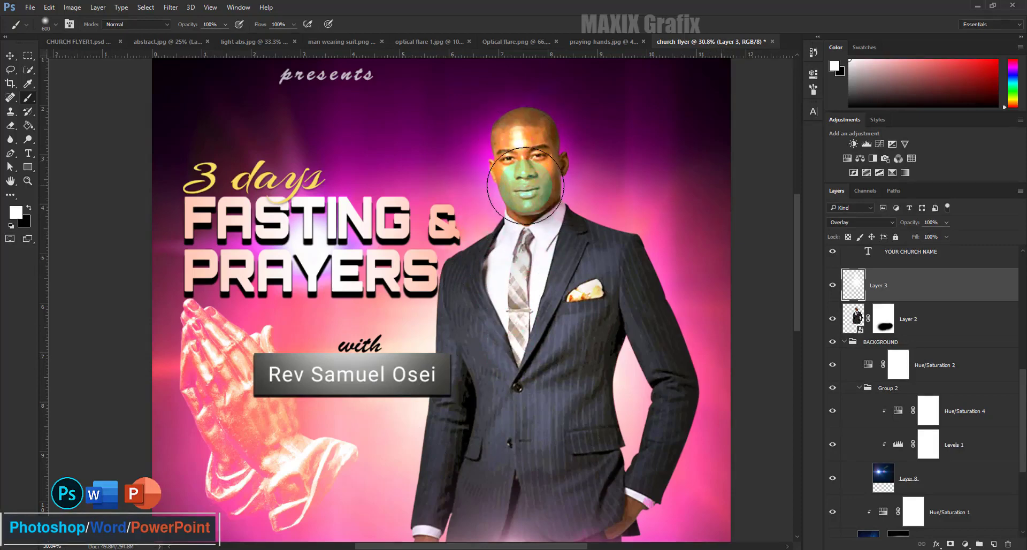
scroll(794, 303, down, 2)
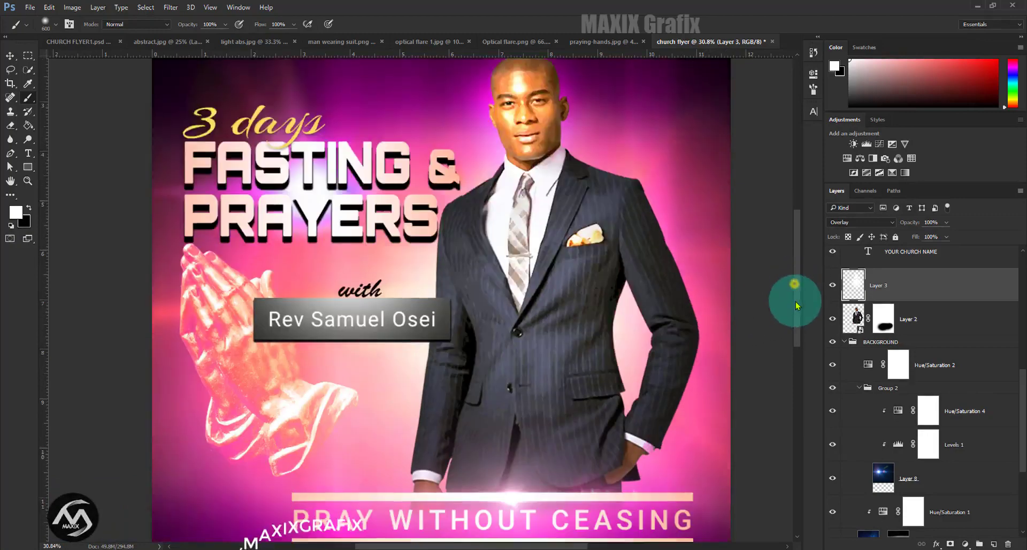
drag(795, 301, 796, 388)
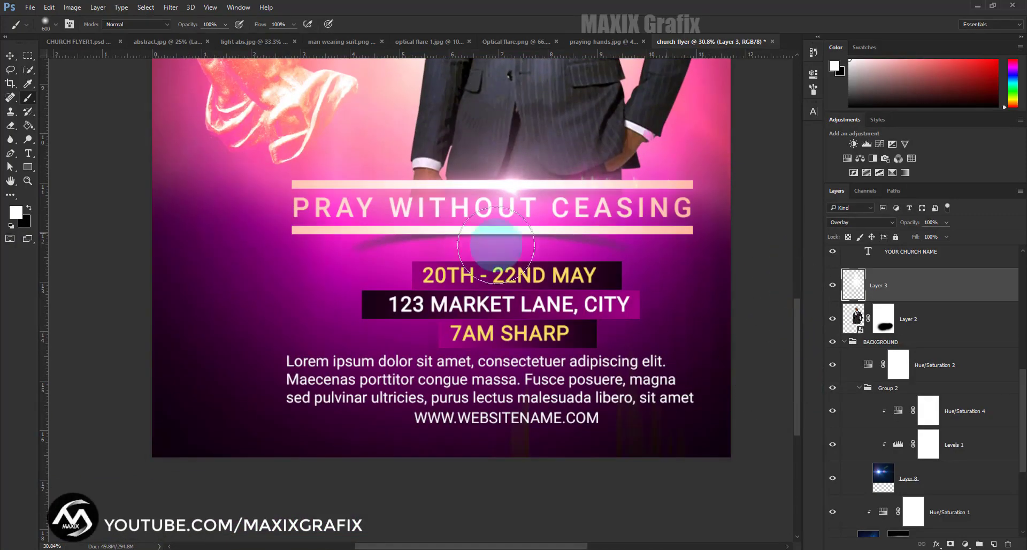
right_click(457, 415)
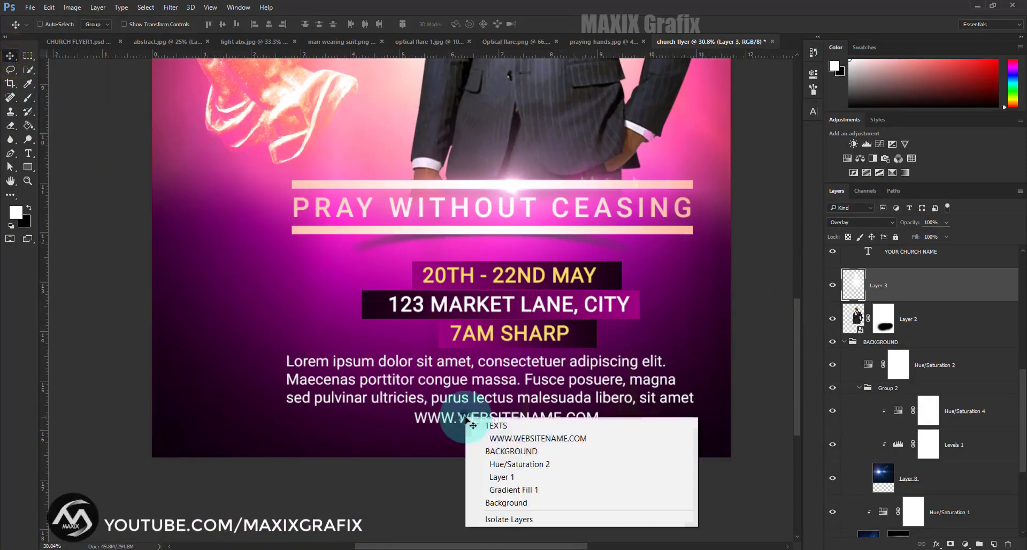
click(506, 435)
drag(514, 419, 515, 424)
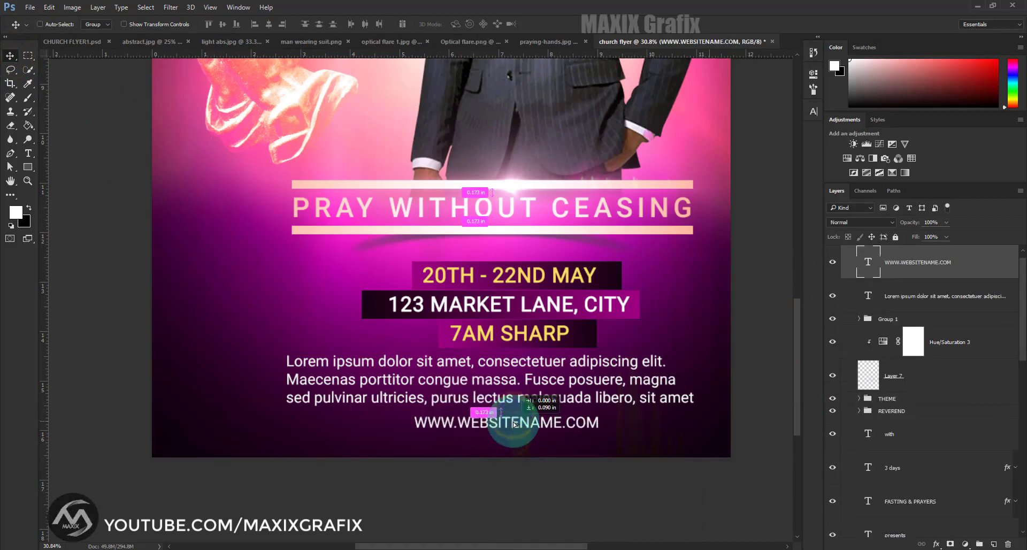
right_click(519, 402)
click(562, 415)
drag(515, 389, 514, 393)
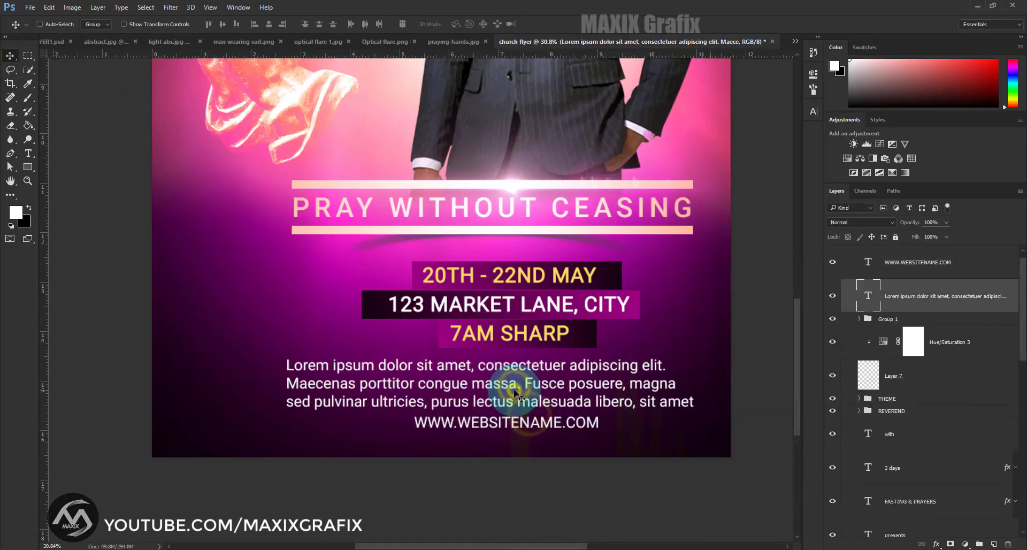
Shift the event details and paragraph left, then collapse the TEXTS and BACKGROUND groups.
ctrl+click(903, 274)
ctrl+click(907, 319)
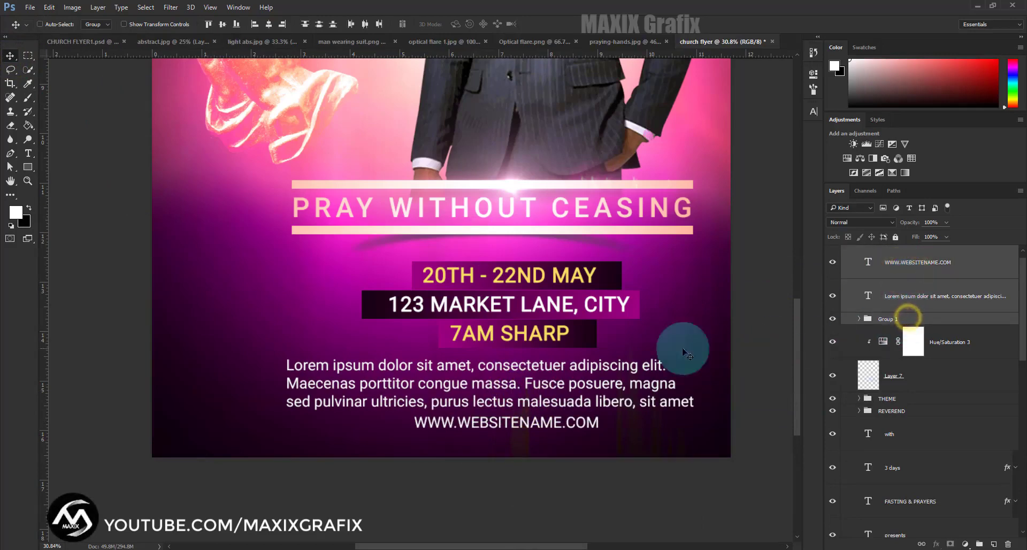
drag(685, 352, 587, 358)
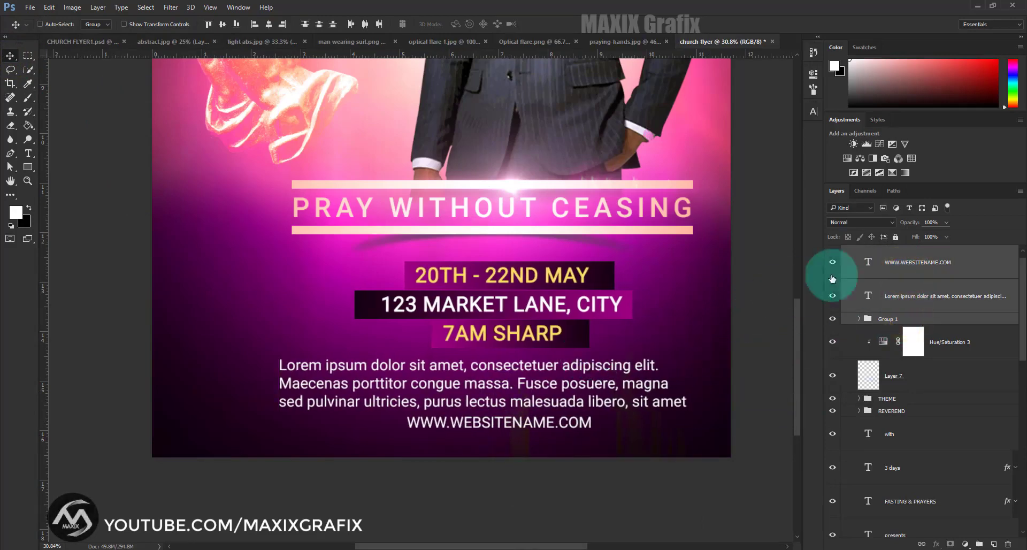
drag(885, 262, 844, 252)
click(844, 251)
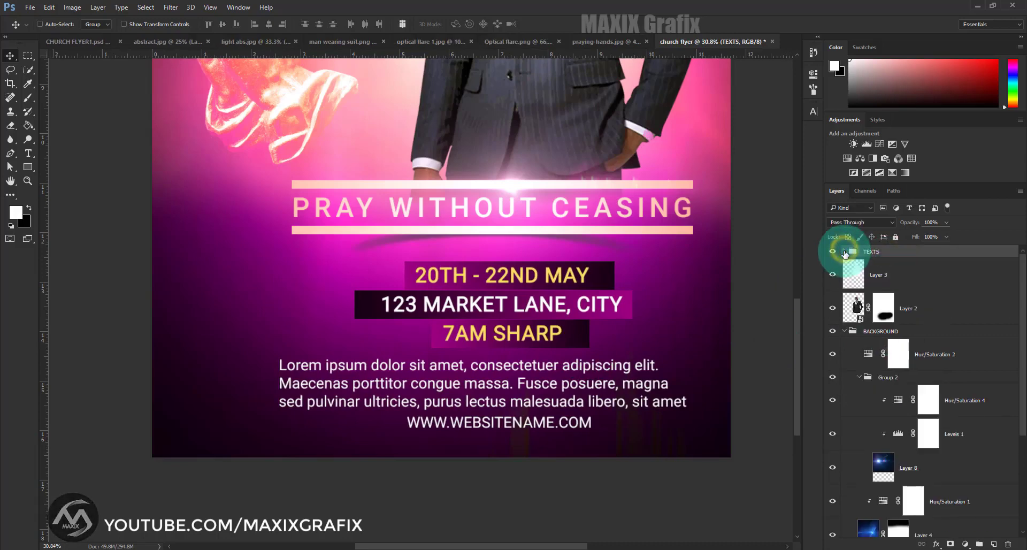
click(844, 332)
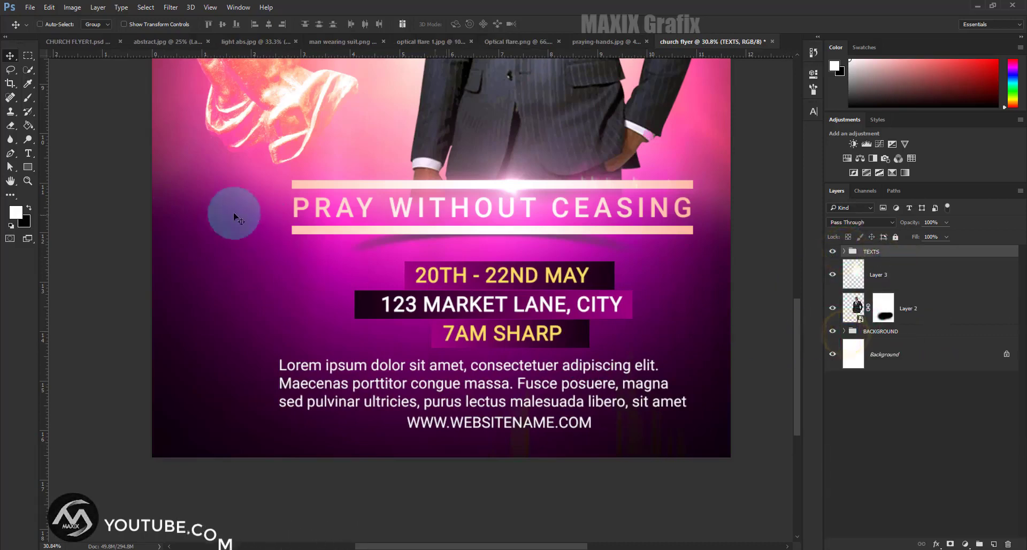
click(28, 181)
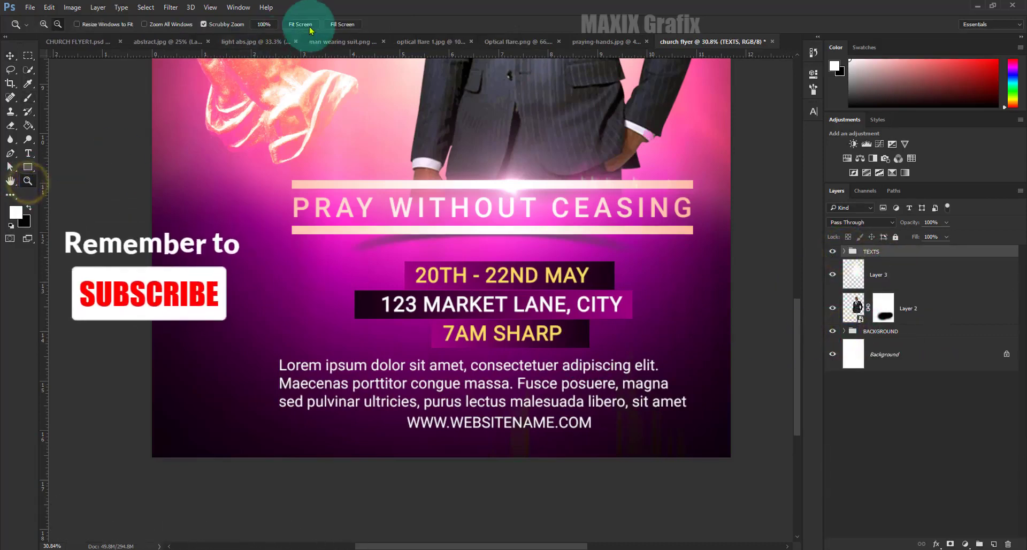
Give THEME an Outer Bevel with Chisel Hard technique and depth 1000.
click(299, 25)
click(844, 251)
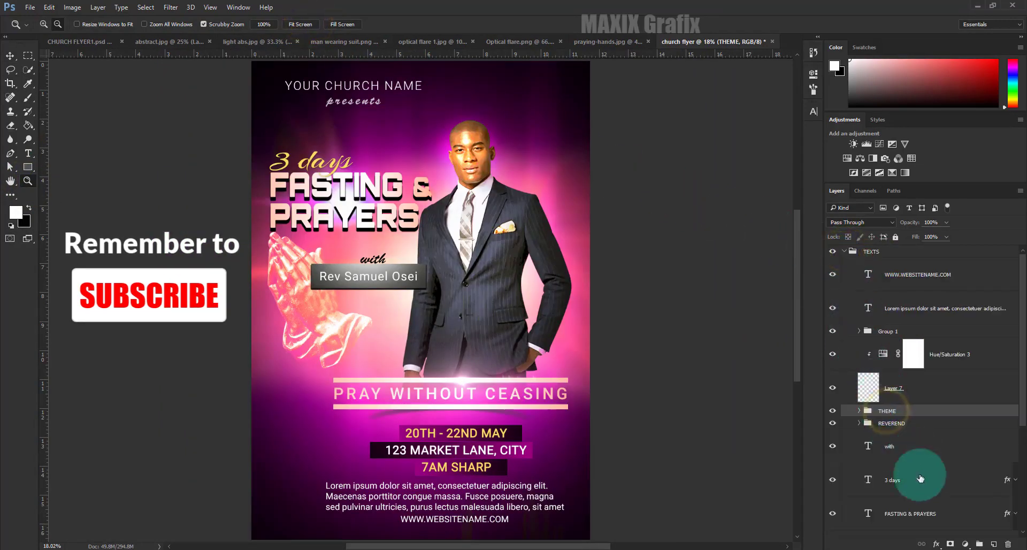
click(939, 544)
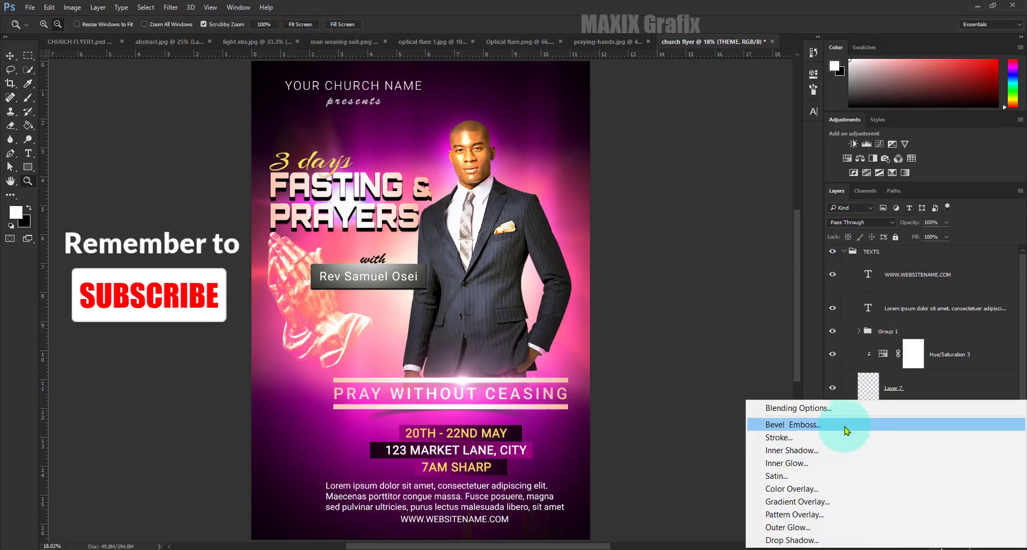
click(832, 430)
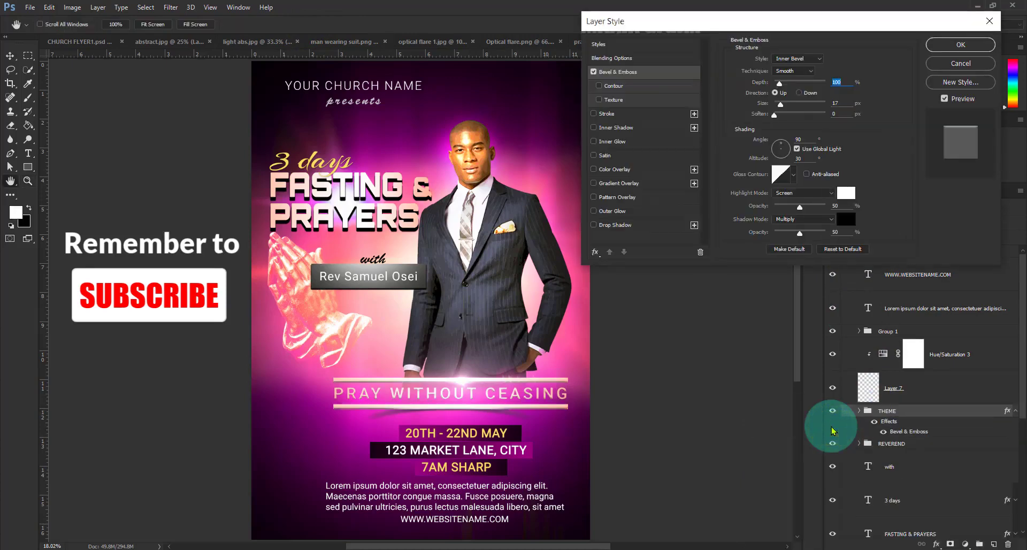
click(815, 58)
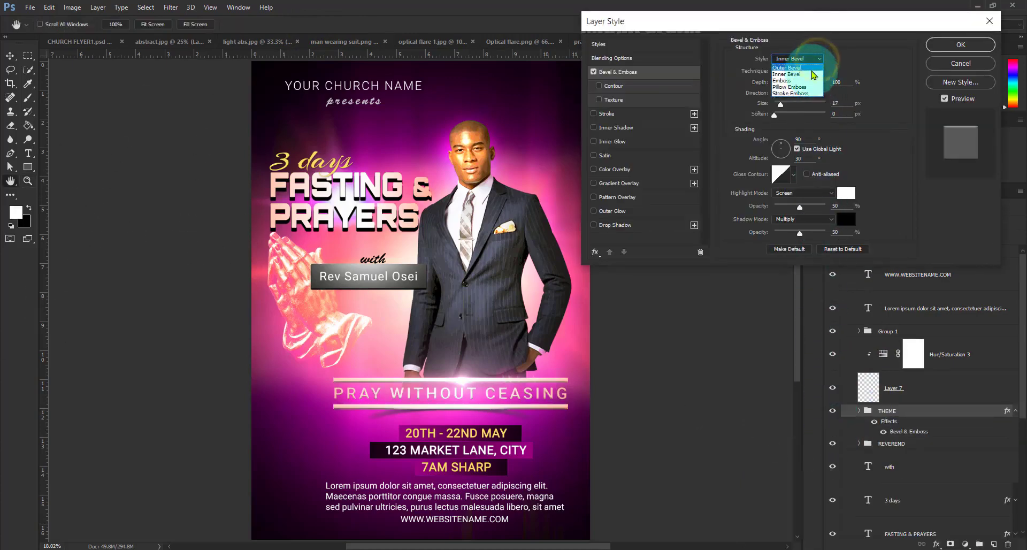
click(786, 68)
click(802, 83)
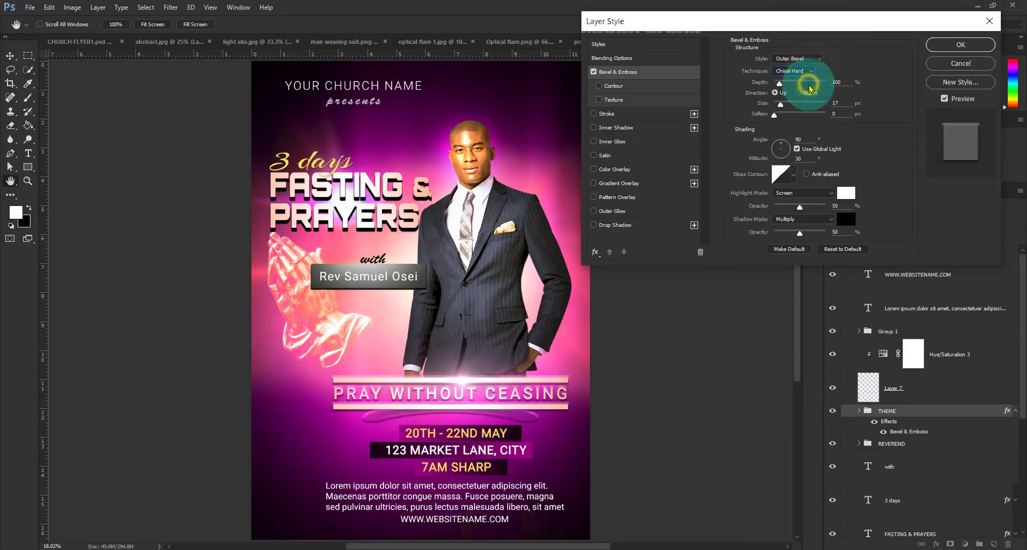
click(827, 83)
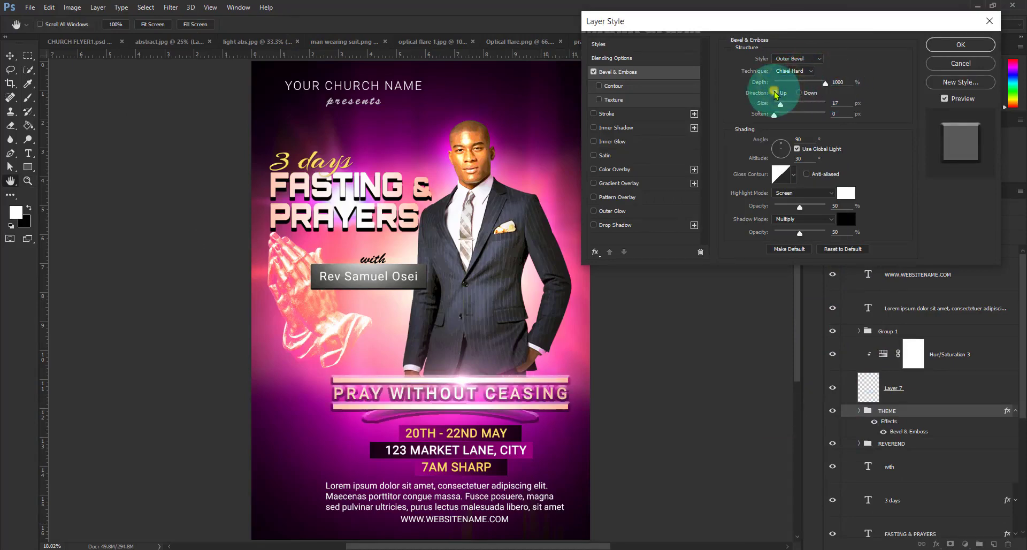
Set the bevel size to 4, soften to 3, and a local light angle of 119.
double_click(834, 103)
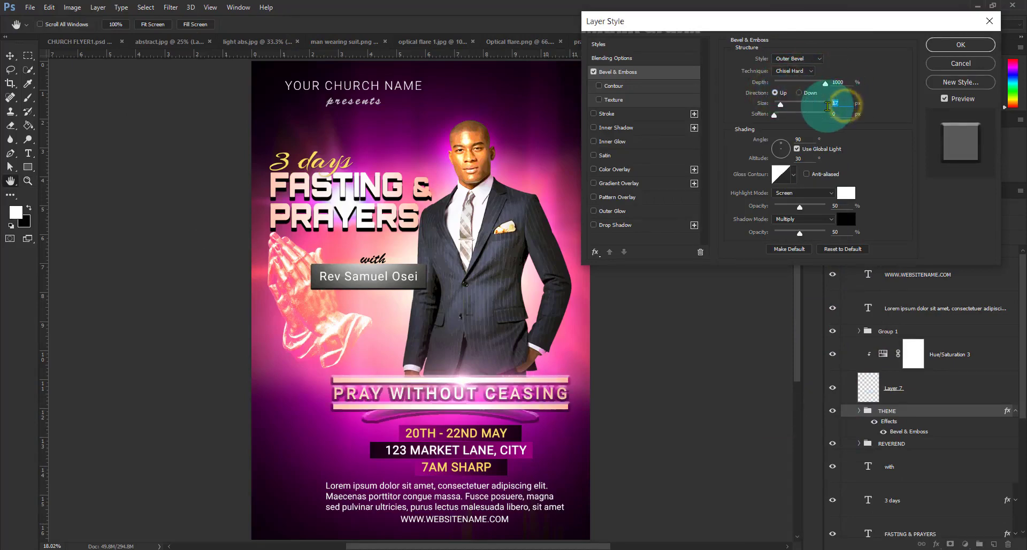
text(4)
double_click(824, 113)
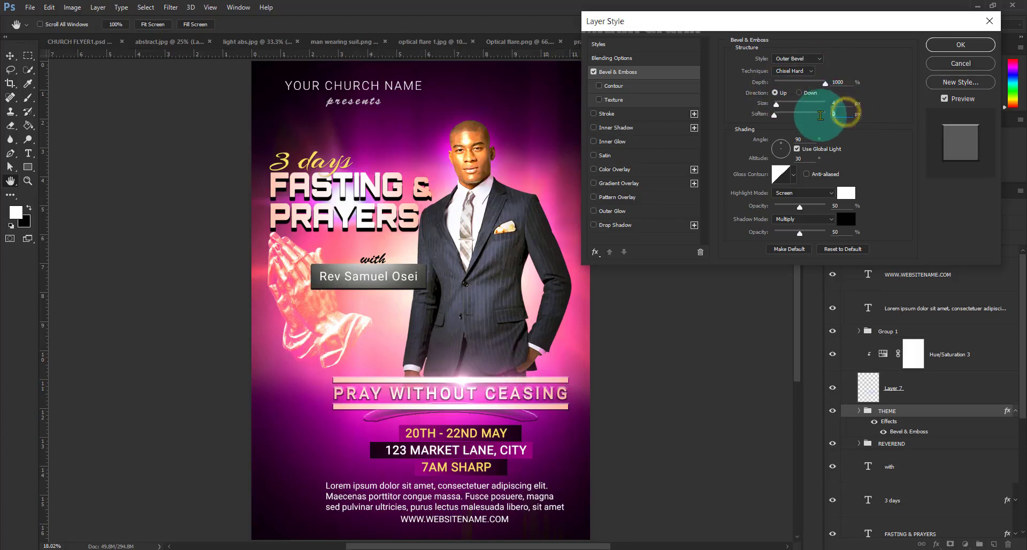
text(3)
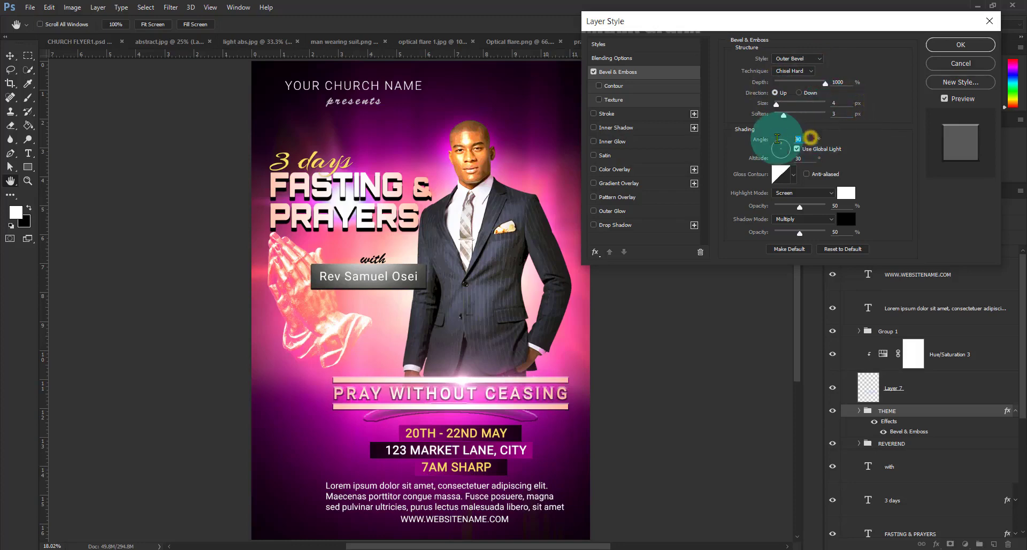
click(777, 138)
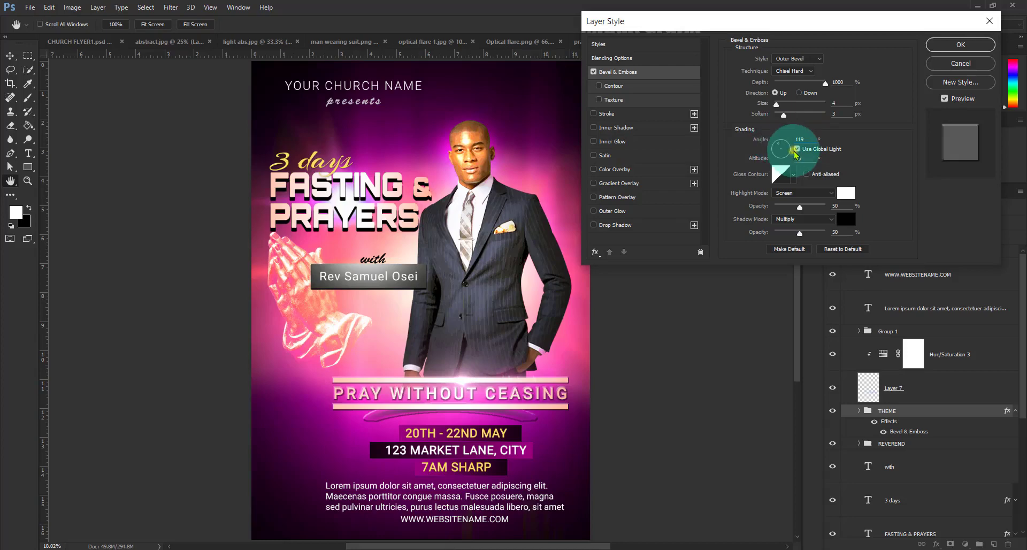
text(90)
click(797, 149)
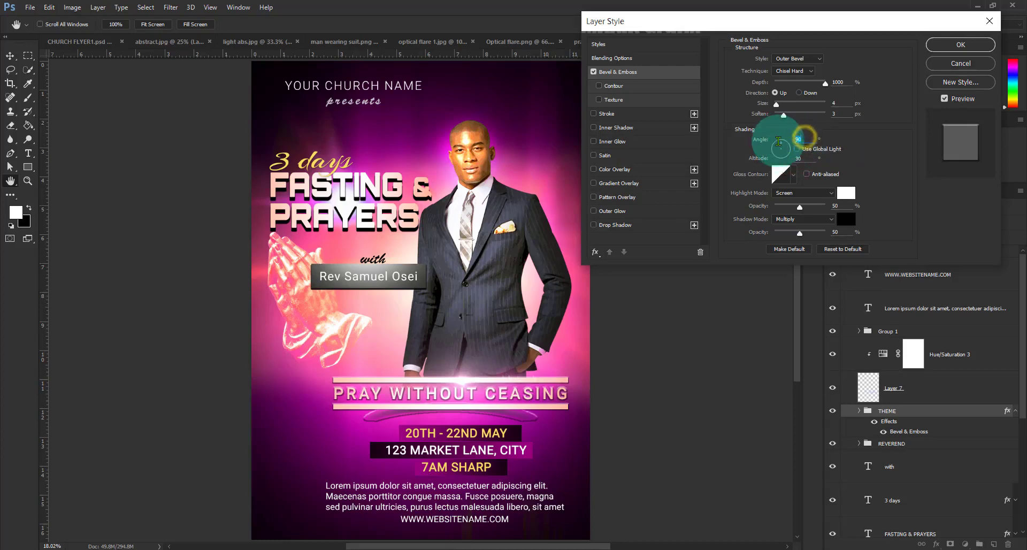
click(777, 141)
Set highlight and shadow modes to Normal with shadow colour 9e3000.
drag(800, 206, 808, 209)
click(831, 193)
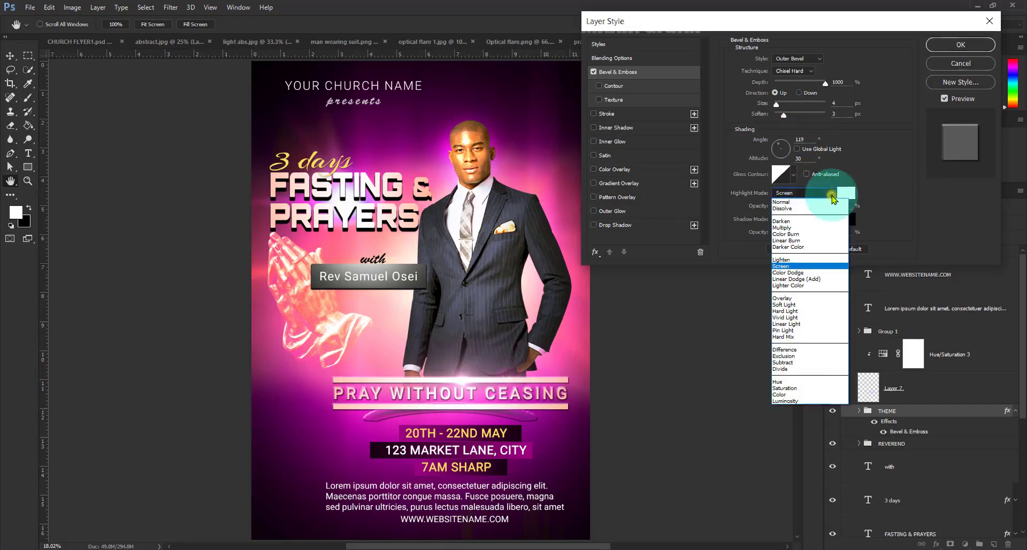
click(835, 199)
click(827, 219)
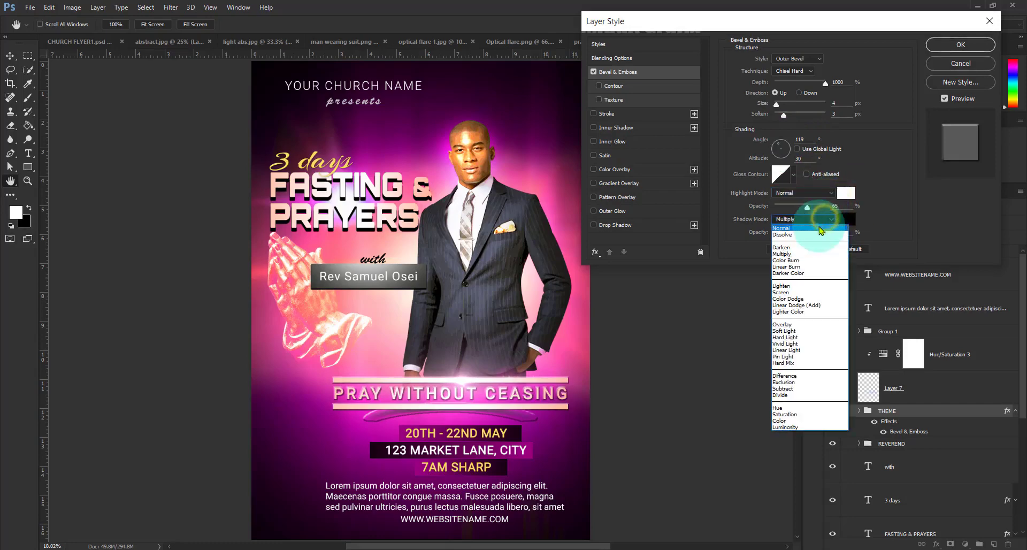
click(820, 230)
click(845, 220)
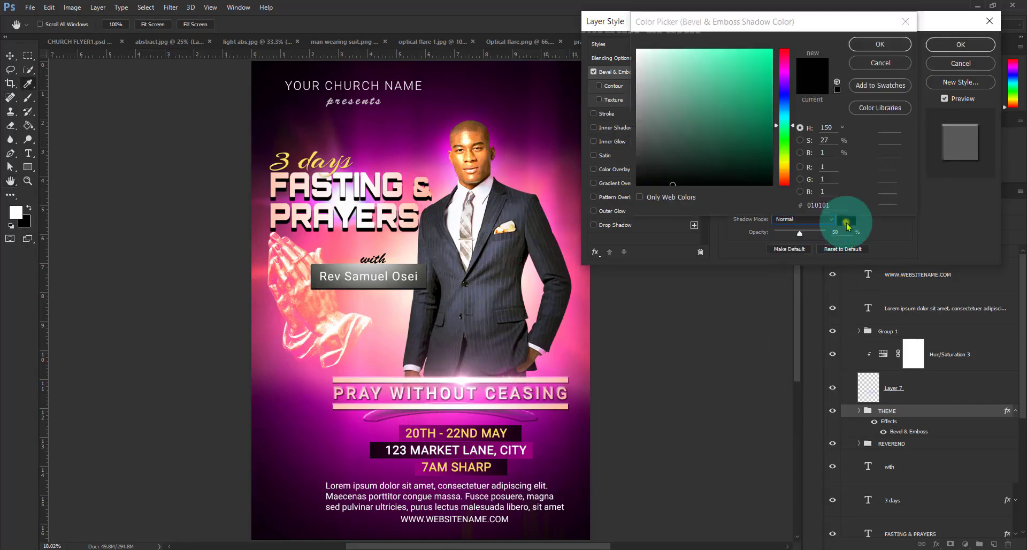
text(9)
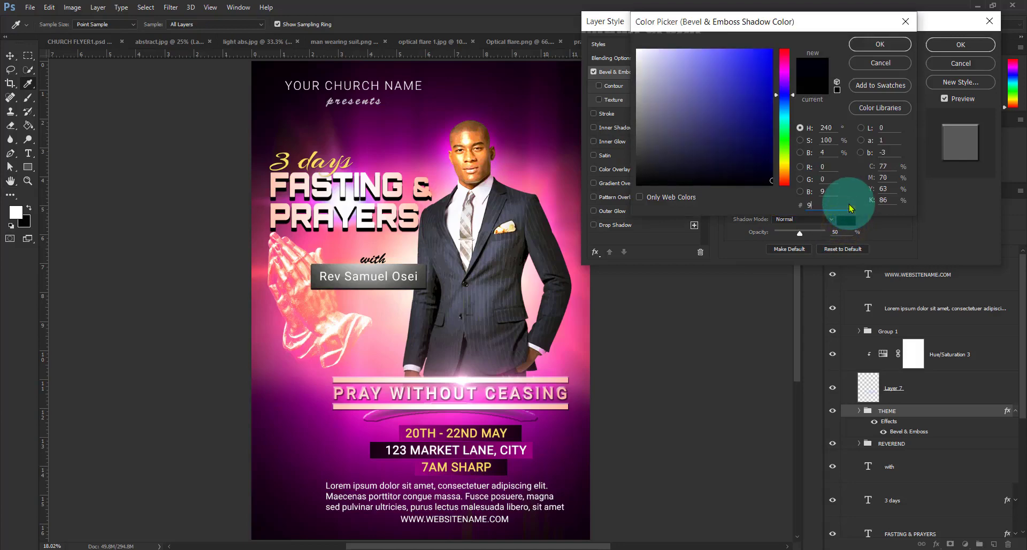
text(e3000)
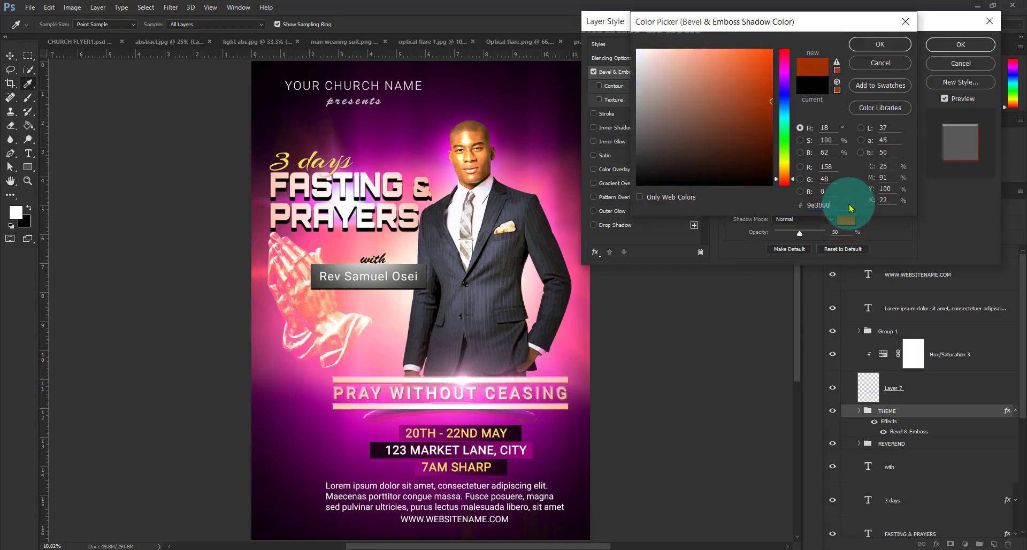
click(877, 45)
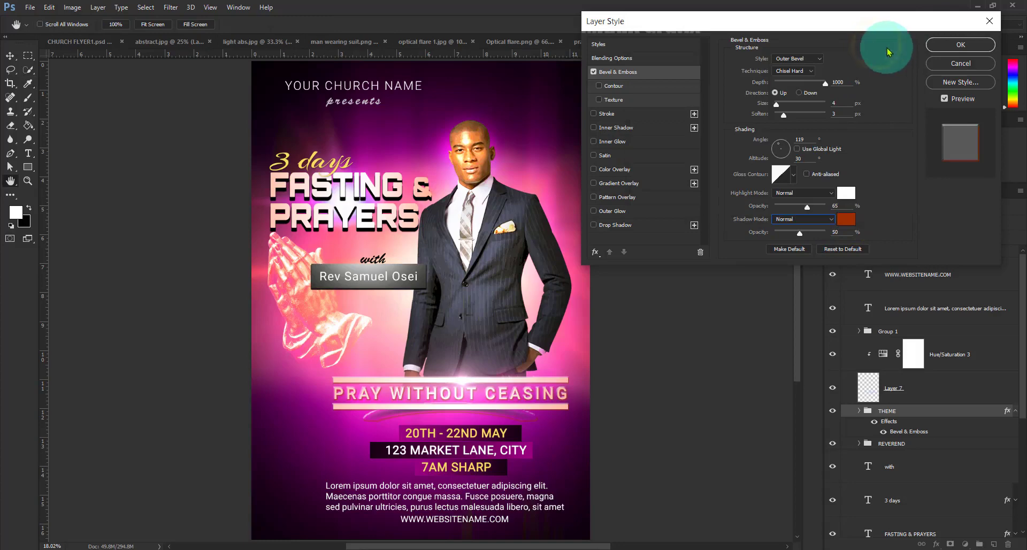
Apply the bevel and move Layer 6 below Rectangle 2 in the THEME group.
click(959, 46)
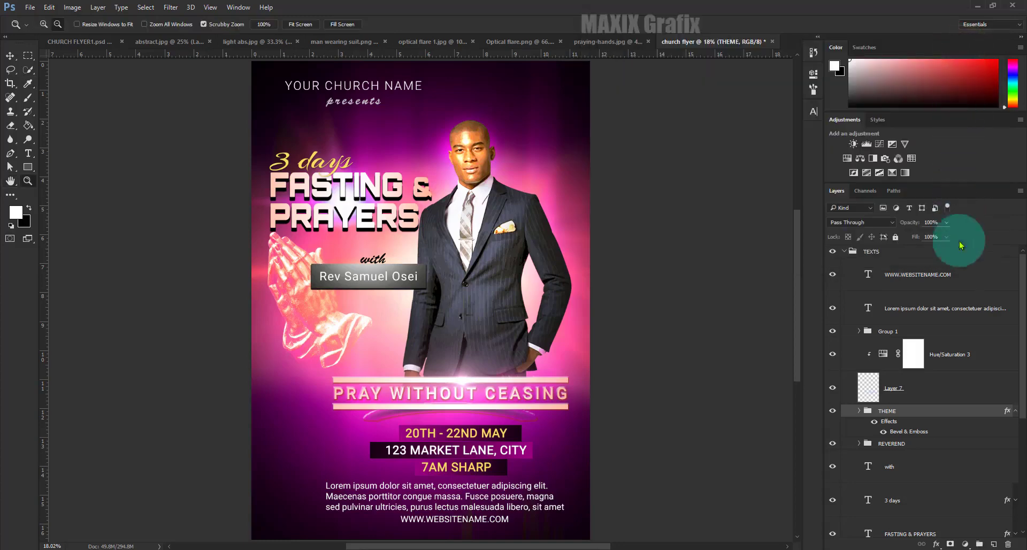
click(1015, 411)
click(859, 410)
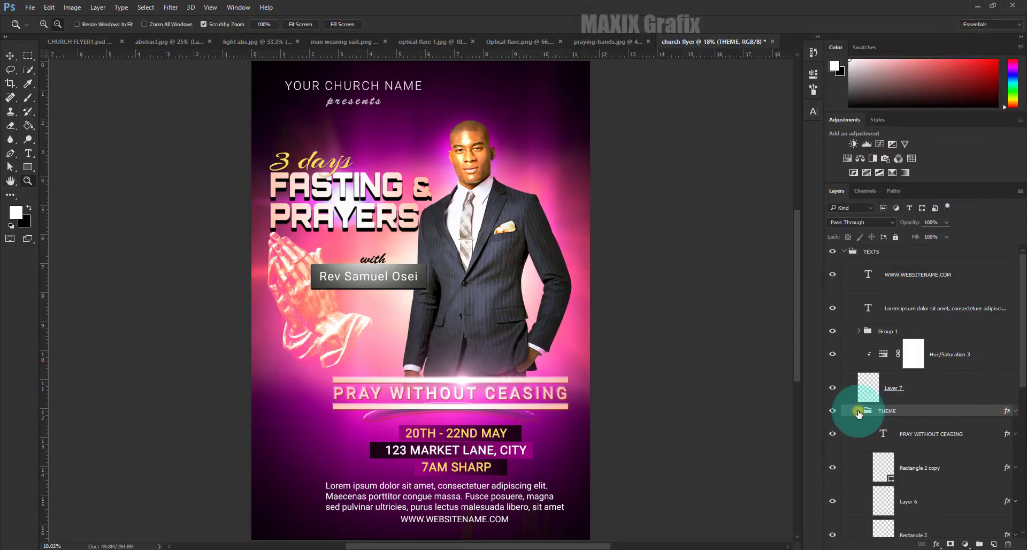
scroll(925, 464, down, 1)
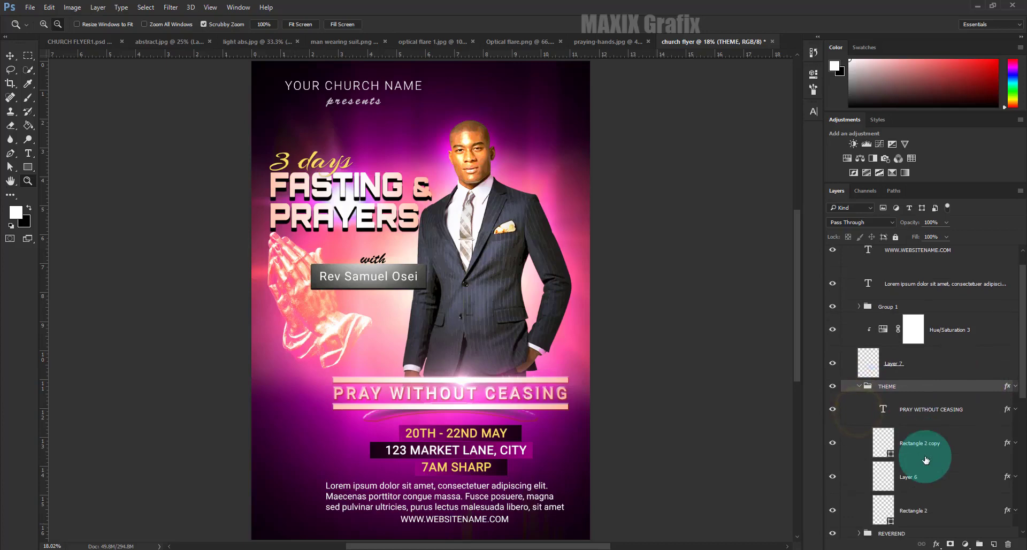
click(882, 464)
click(832, 464)
drag(881, 466, 924, 453)
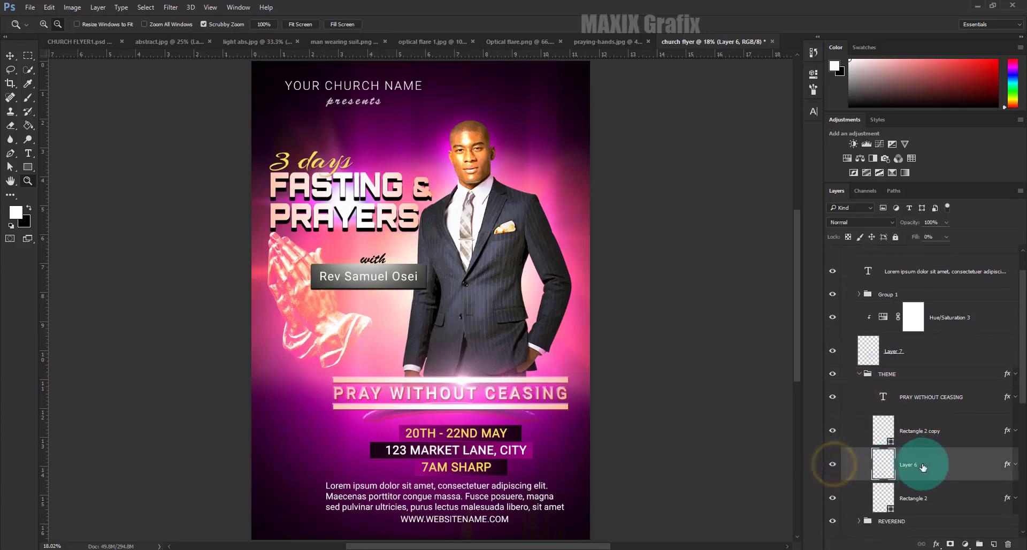
scroll(925, 457, down, 1)
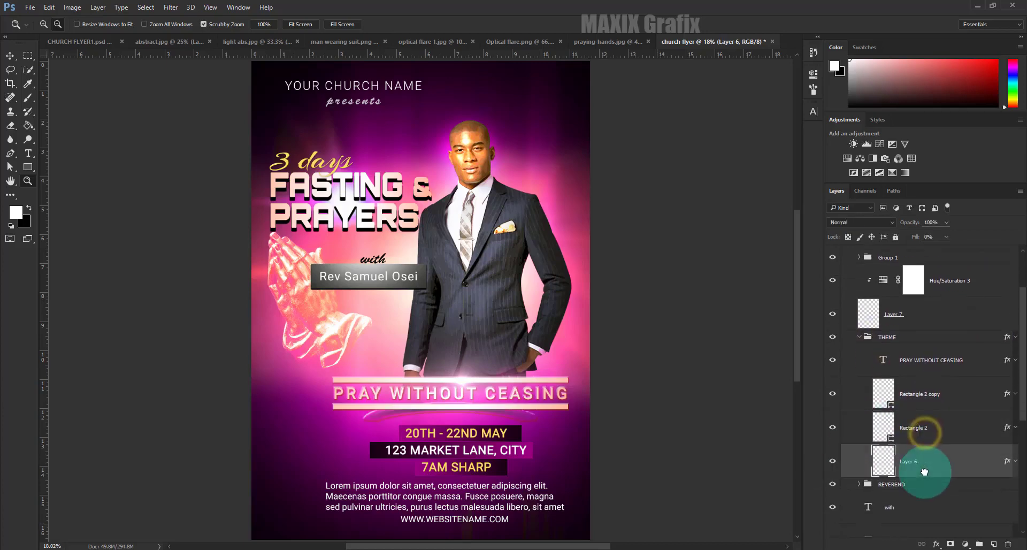
scroll(924, 465, down, 2)
mouse_move(924, 454)
mouse_down()
mouse_move(922, 410)
mouse_move(920, 418)
mouse_up()
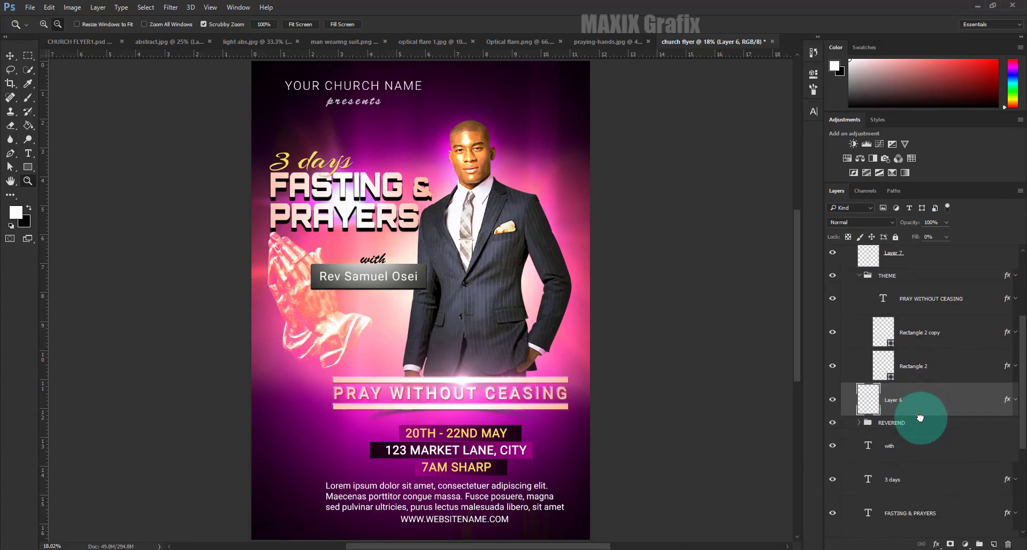
Collapse the THEME and TEXTS groups in the Layers panel.
click(859, 276)
scroll(859, 276, up, 3)
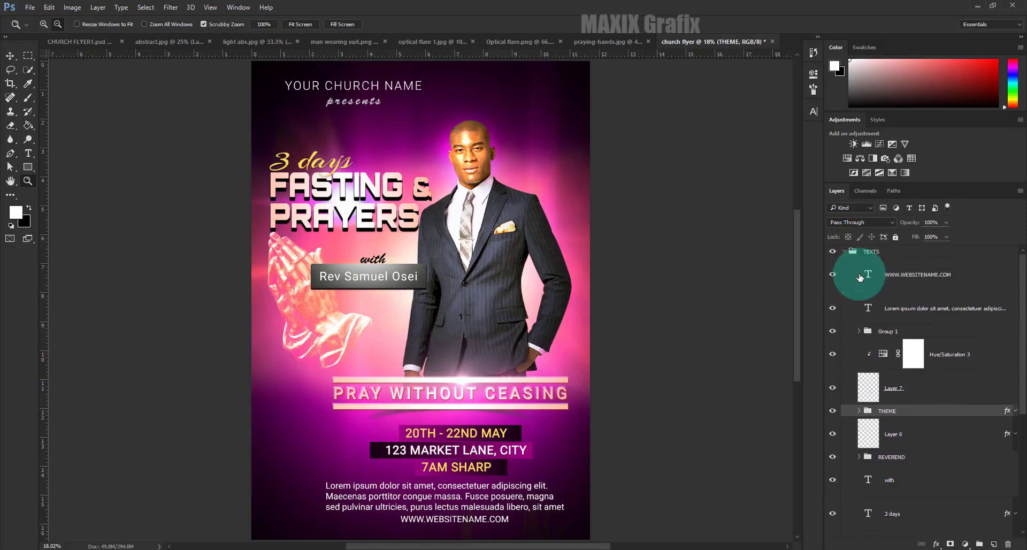
click(843, 252)
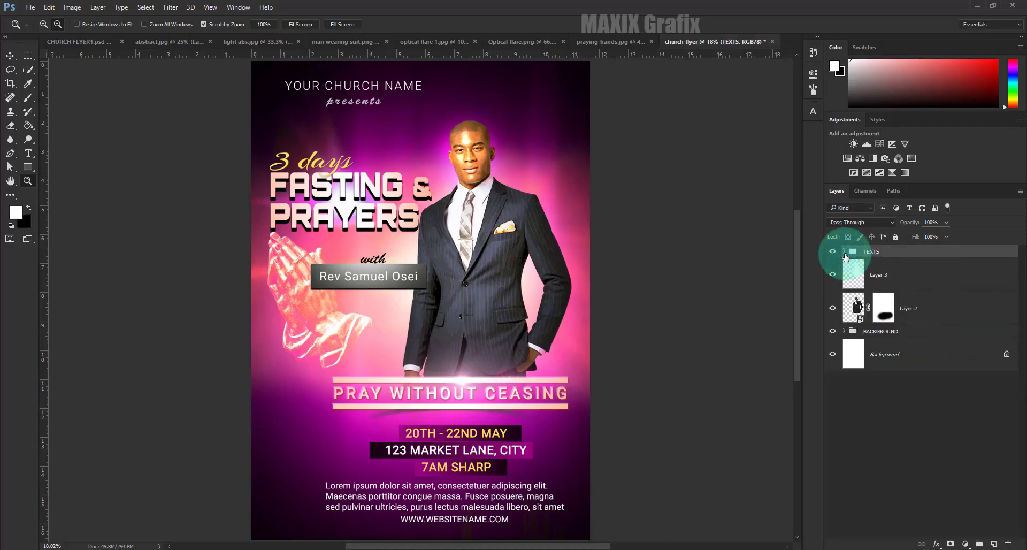